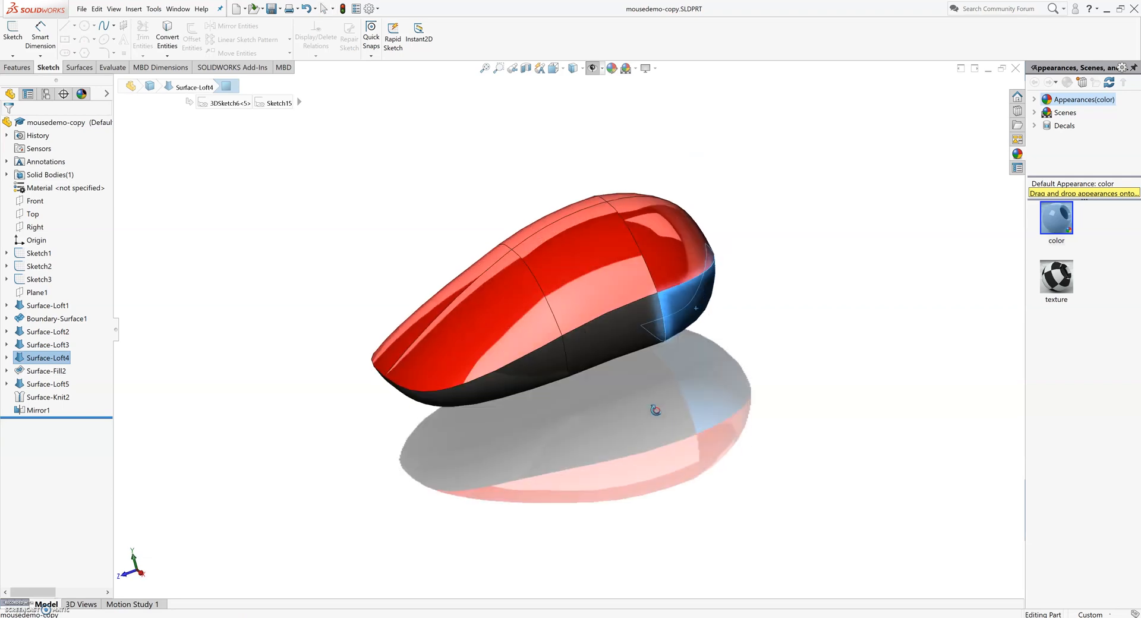
click(590, 283)
click(664, 234)
middle_drag(568, 323, 612, 334)
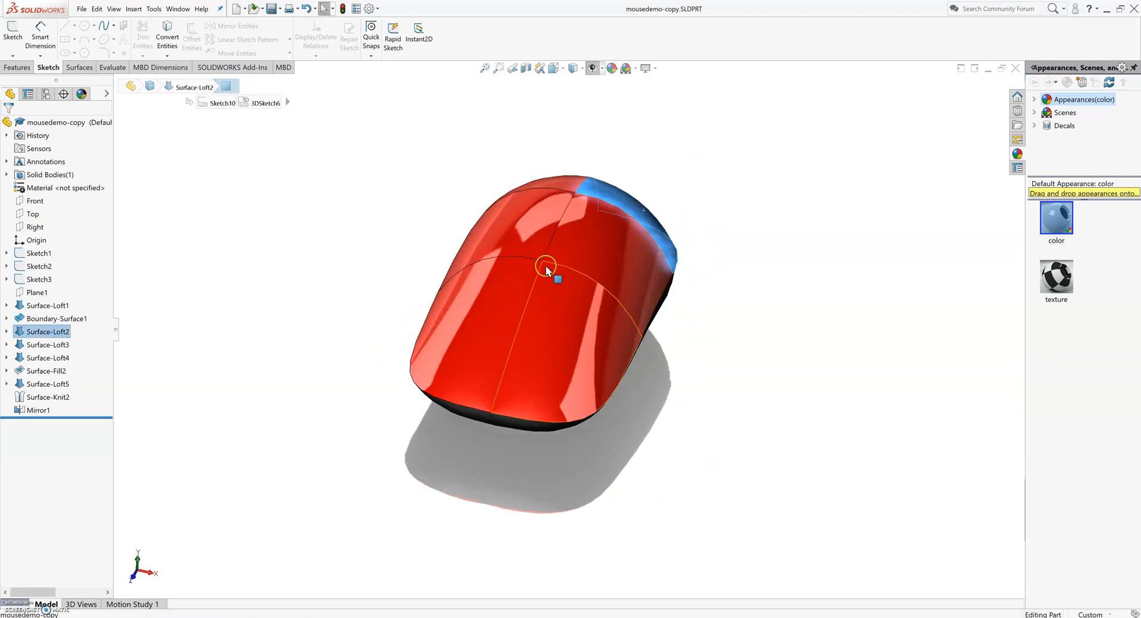
click(36, 229)
middle_drag(588, 386, 636, 330)
Minimize the finished mouse model and create a new part document.
click(989, 71)
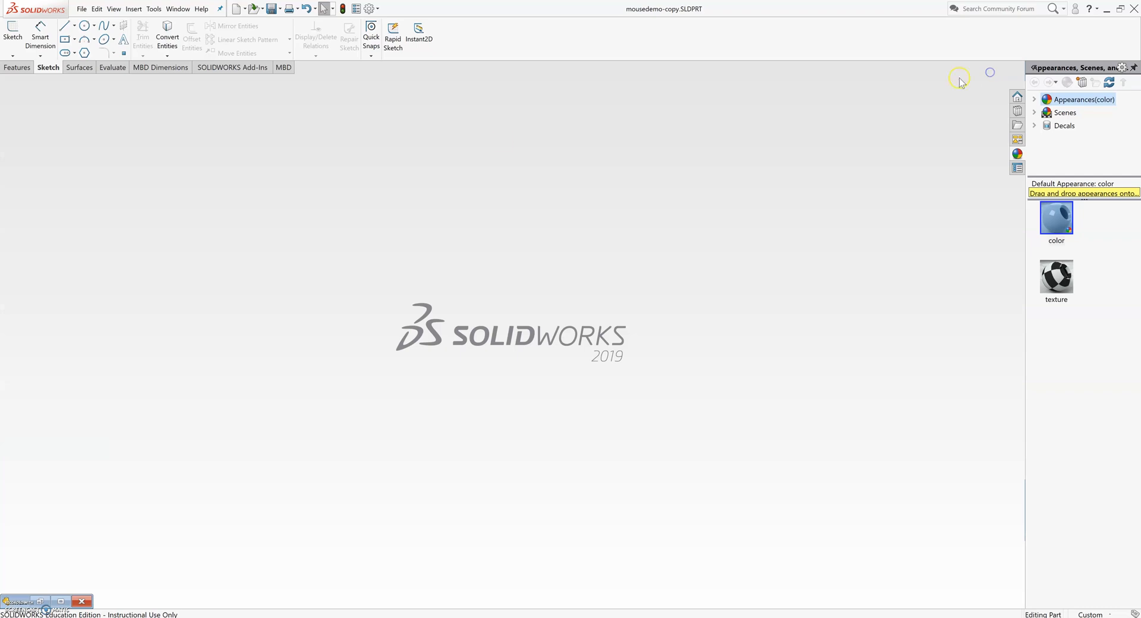
click(235, 10)
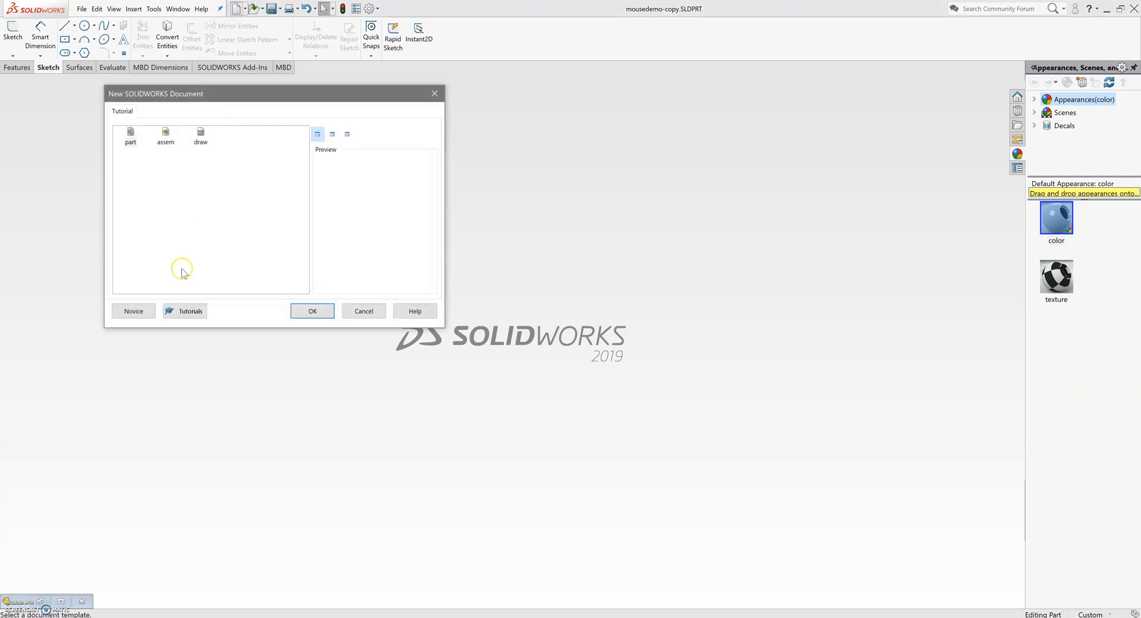
double_click(130, 137)
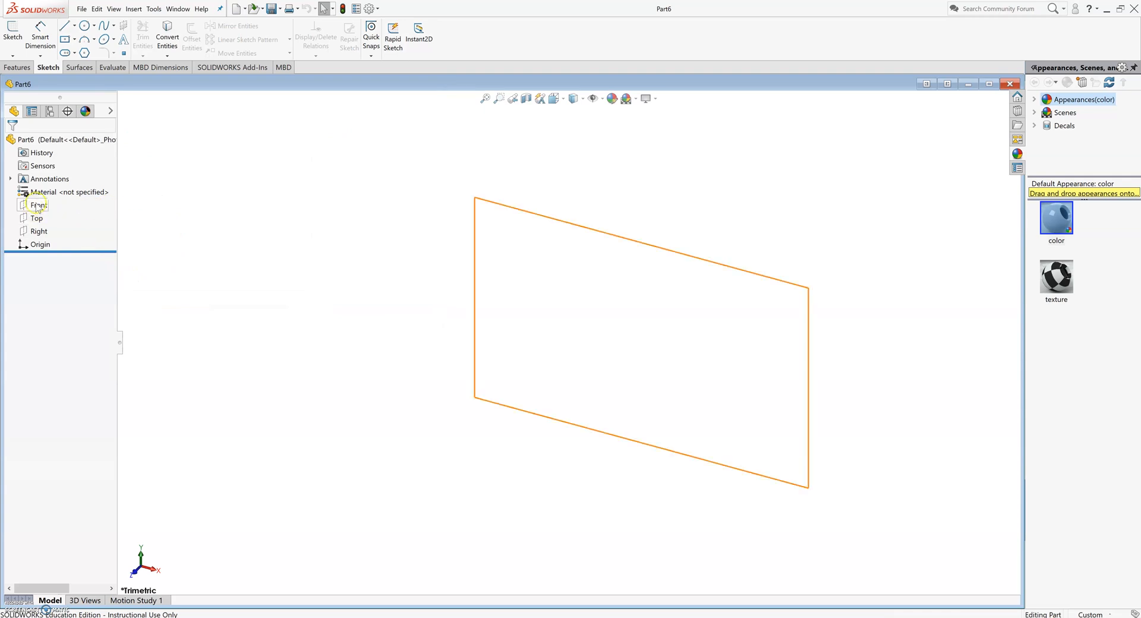
In a new 3D sketch, draw a vertical line about 63 mm long upward from the origin in the front view.
click(12, 55)
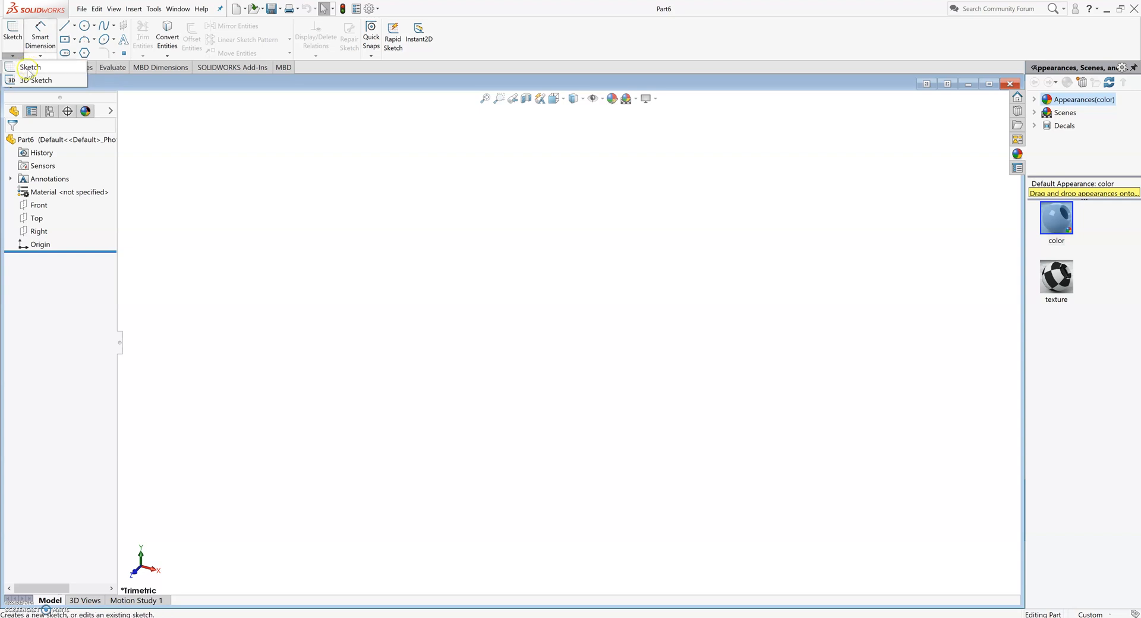
click(31, 81)
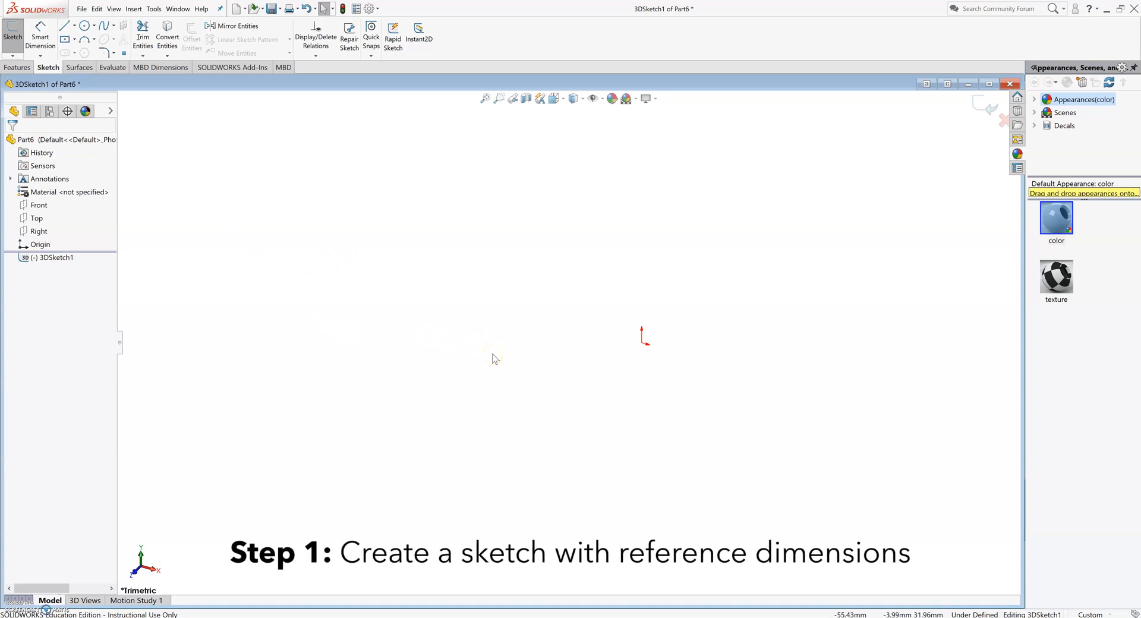
key(ctrl+1)
click(52, 37)
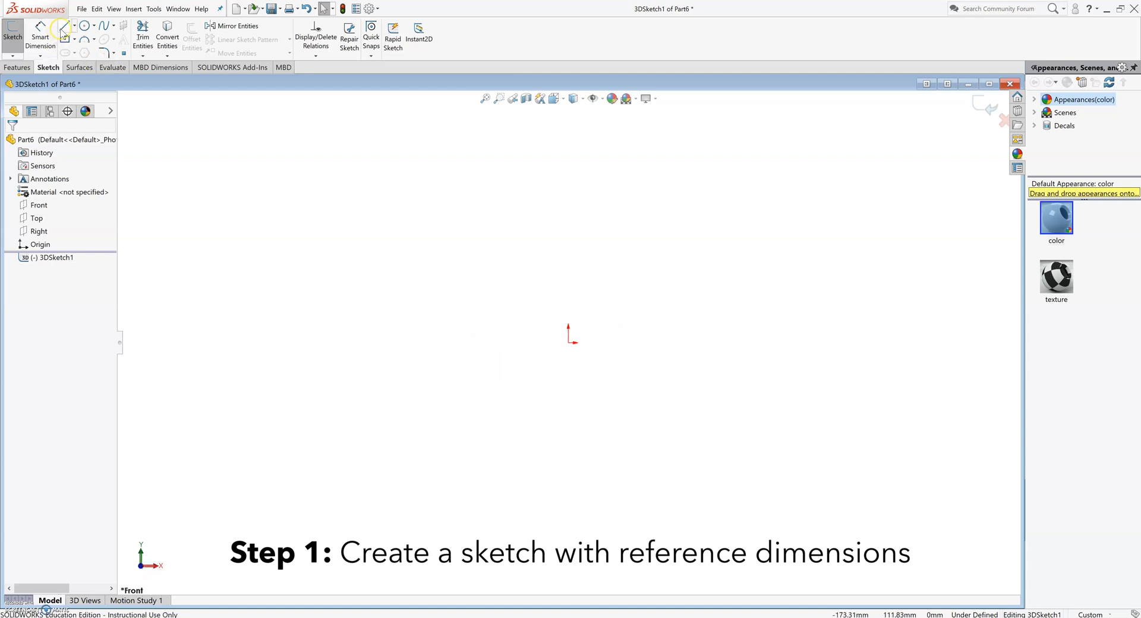
click(64, 27)
click(569, 343)
drag(568, 343, 568, 205)
click(569, 204)
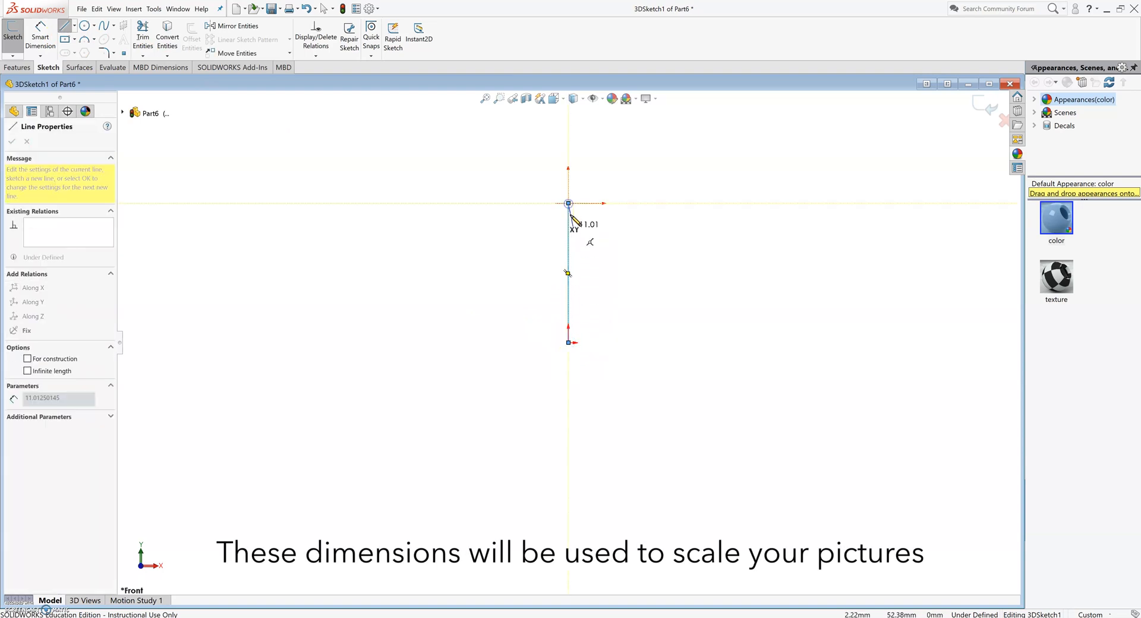
key(Escape)
key(Escape)
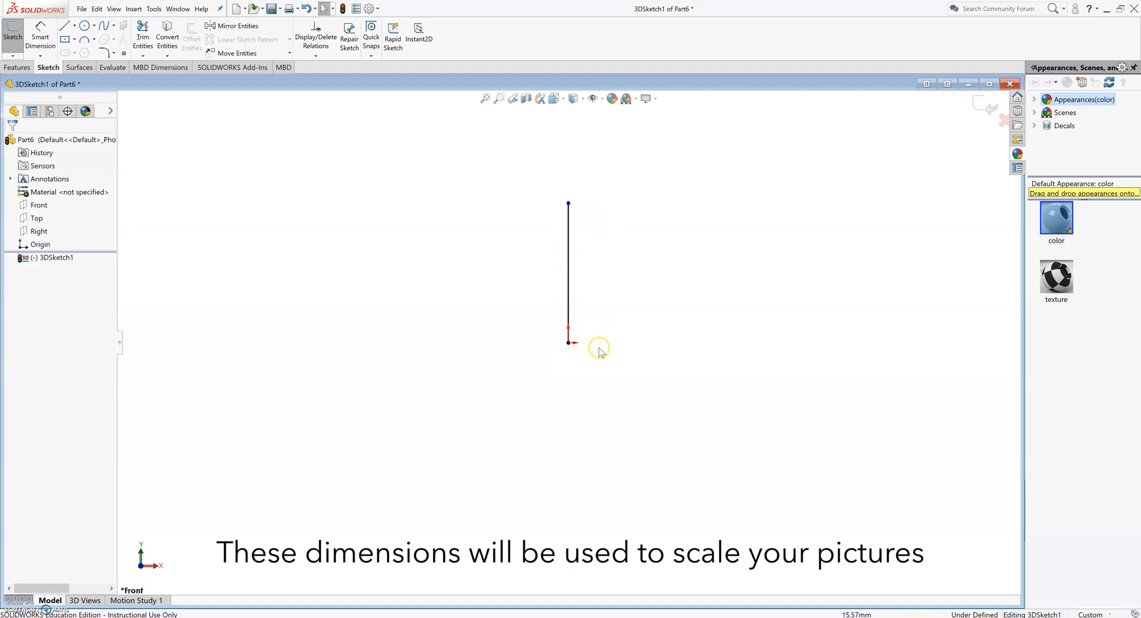
Dimension the vertical line's length as 38 mm.
right_drag(642, 452, 602, 213)
click(569, 268)
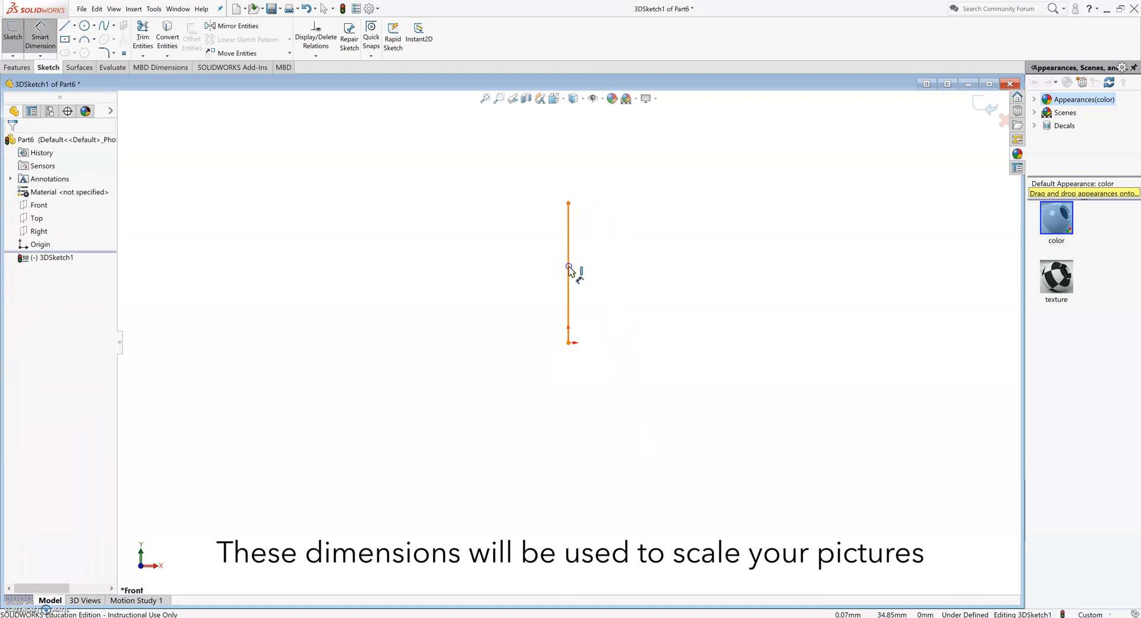
click(619, 271)
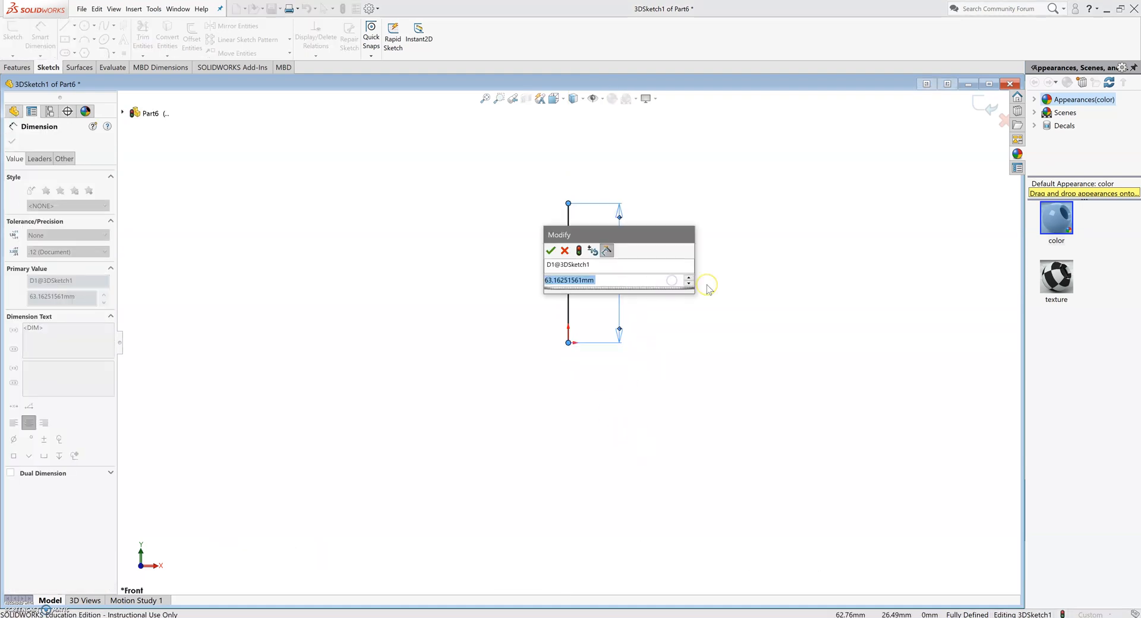
text(38)
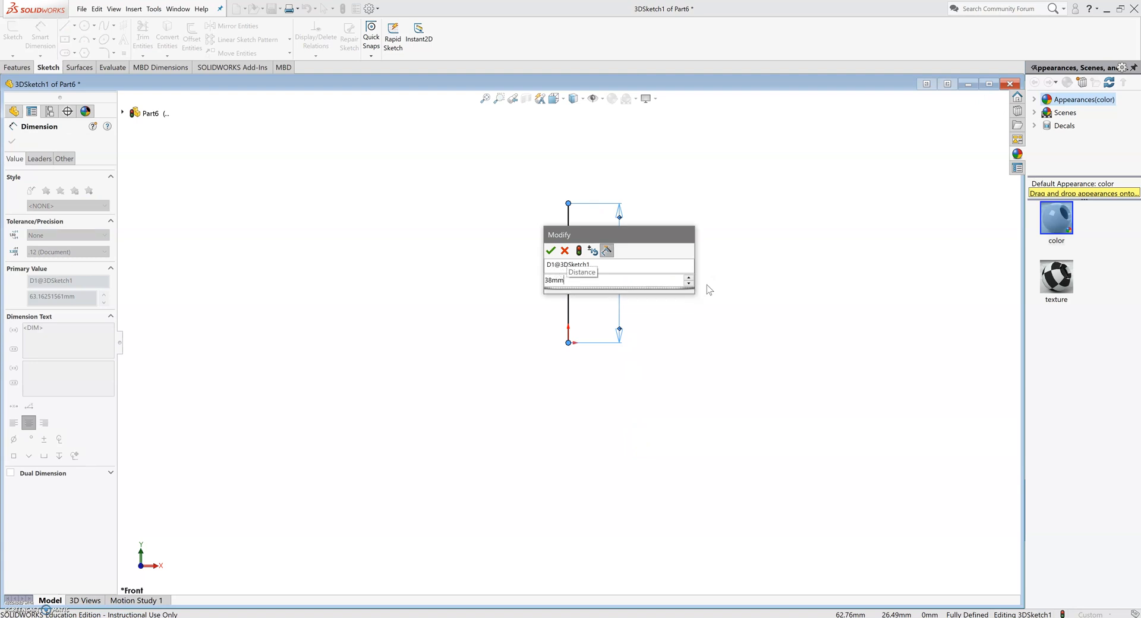
key(Return)
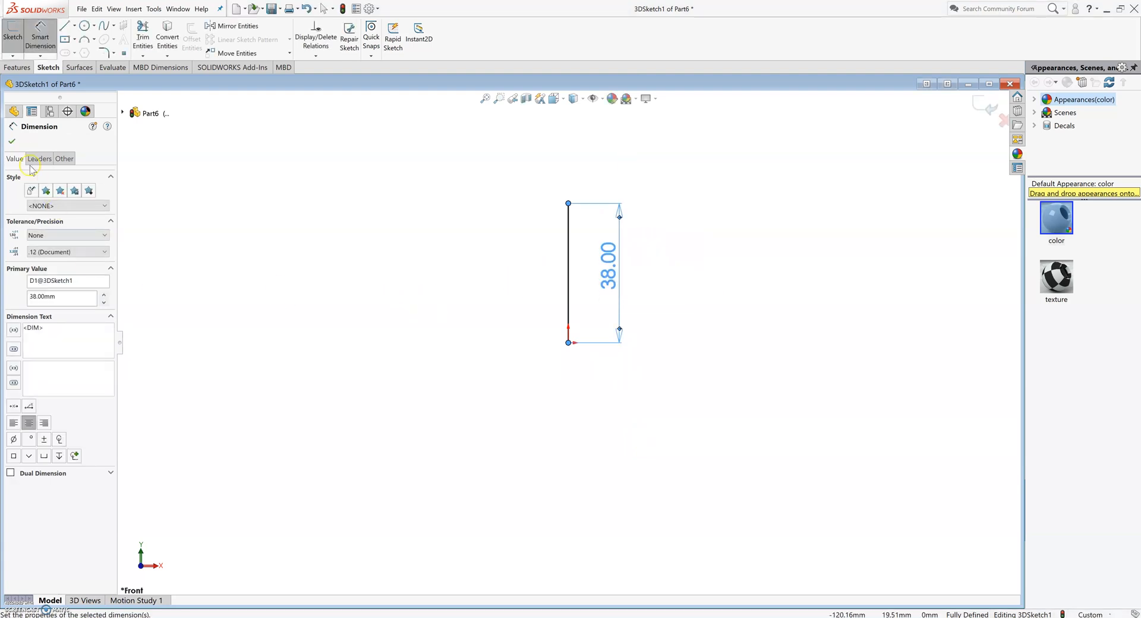
click(12, 143)
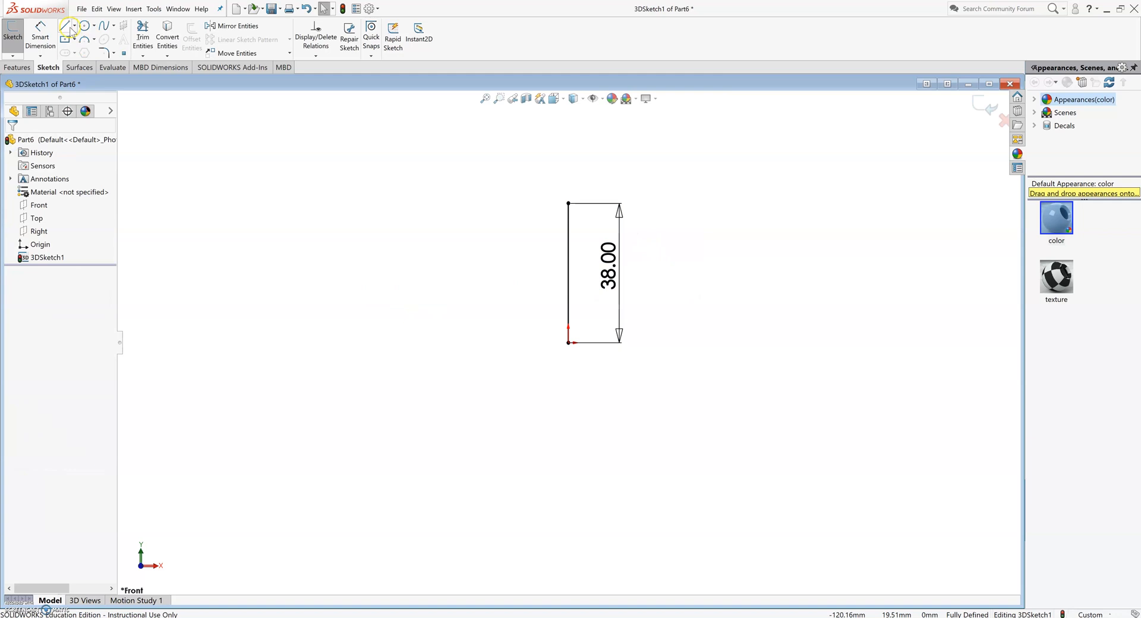
Draw a horizontal midpoint line about 85 mm long along the X axis, centred on the origin.
click(74, 27)
click(89, 56)
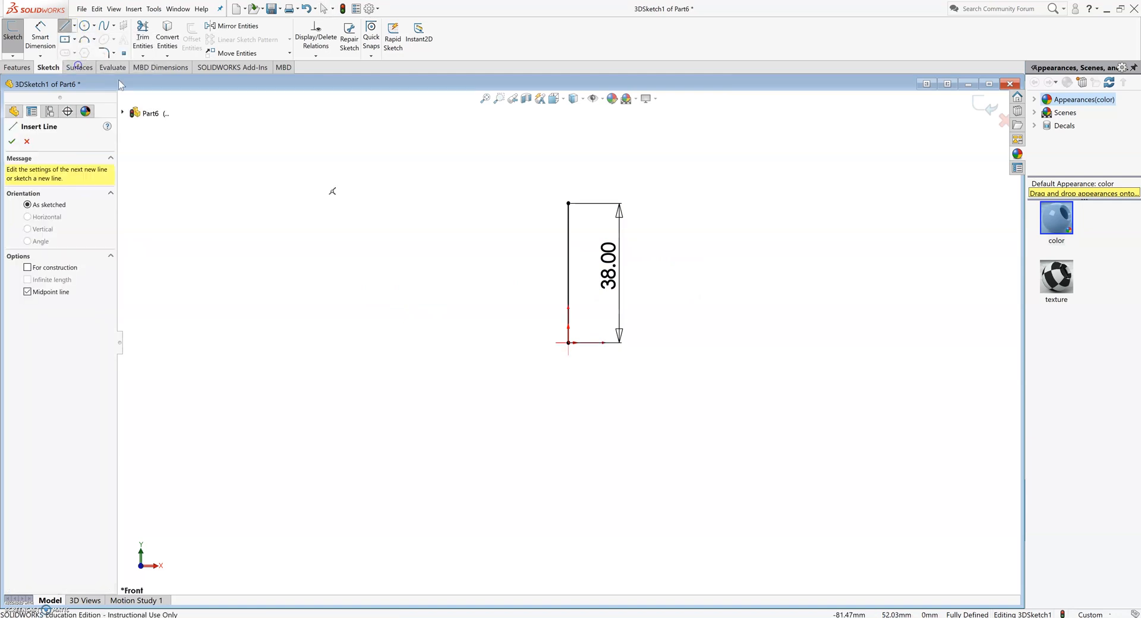
click(569, 343)
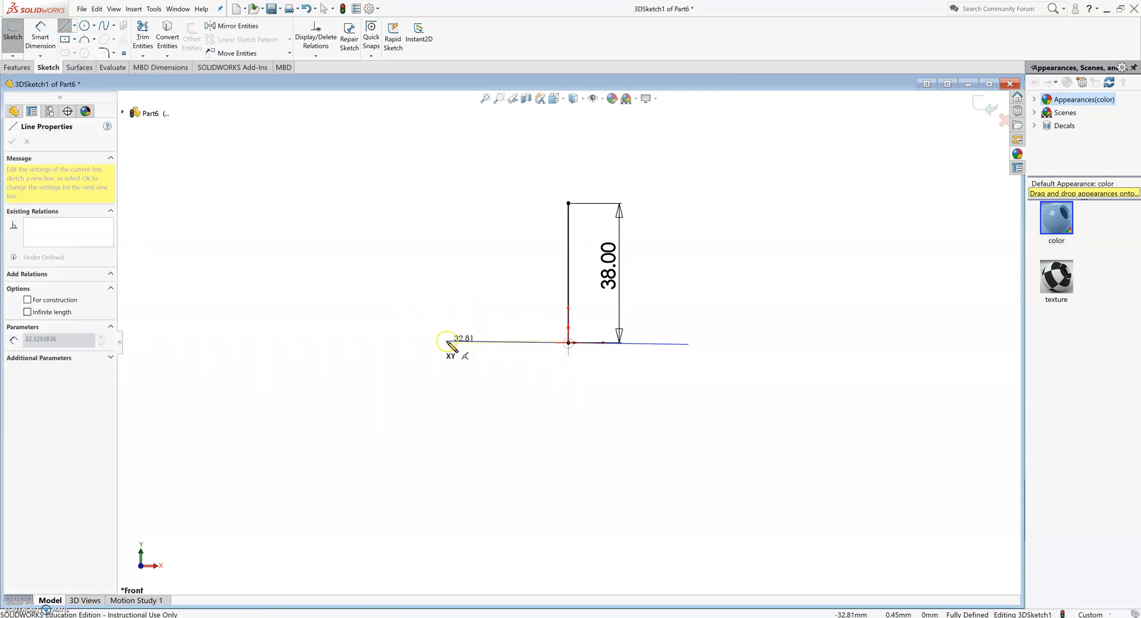
click(412, 343)
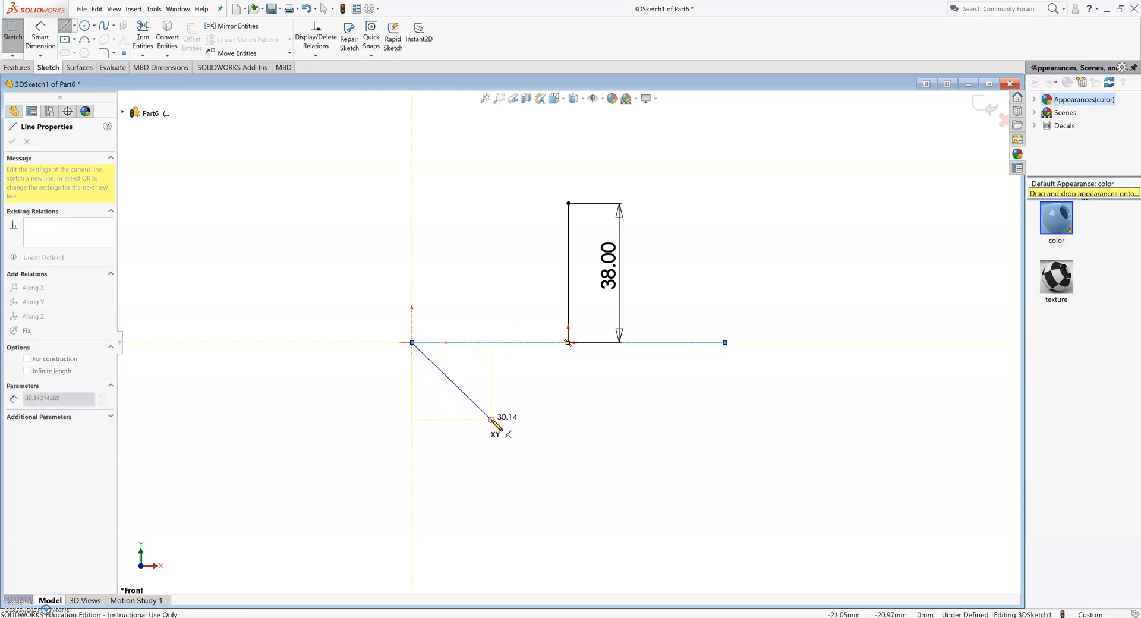
Dimension the line along the X axis to 60 mm.
right_drag(493, 421, 469, 270)
click(494, 344)
click(494, 395)
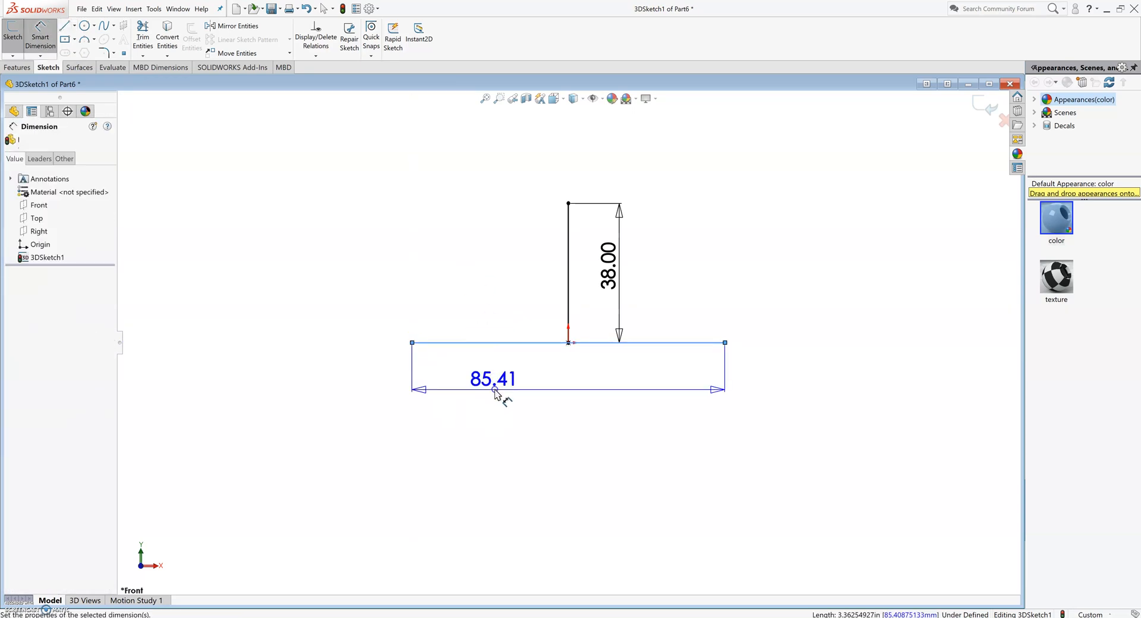
text(60)
key(Return)
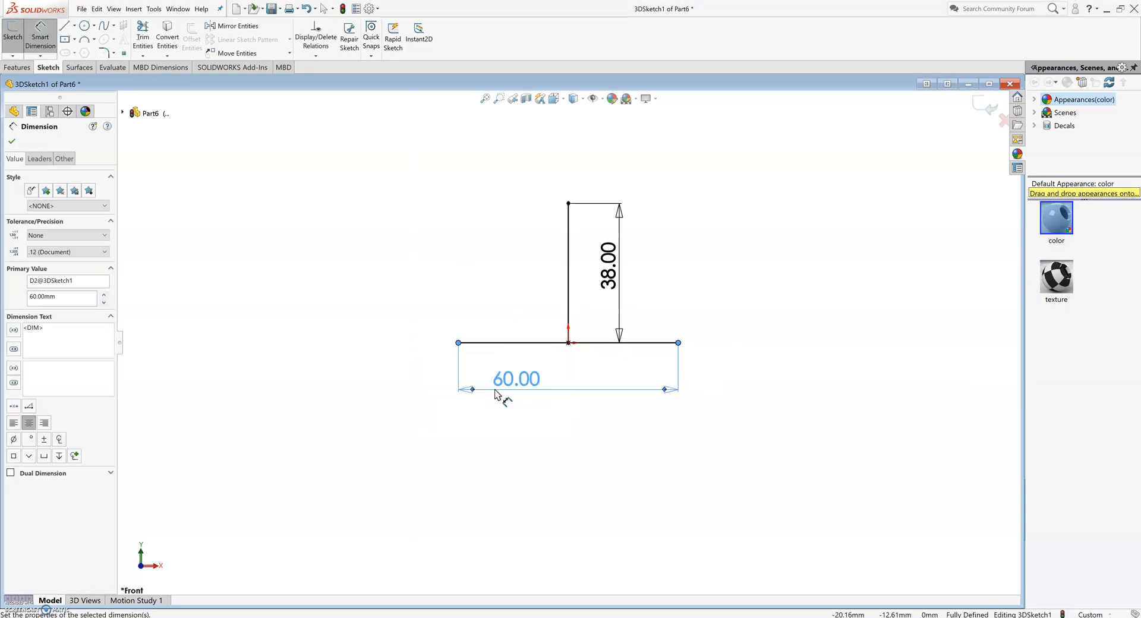
key(Escape)
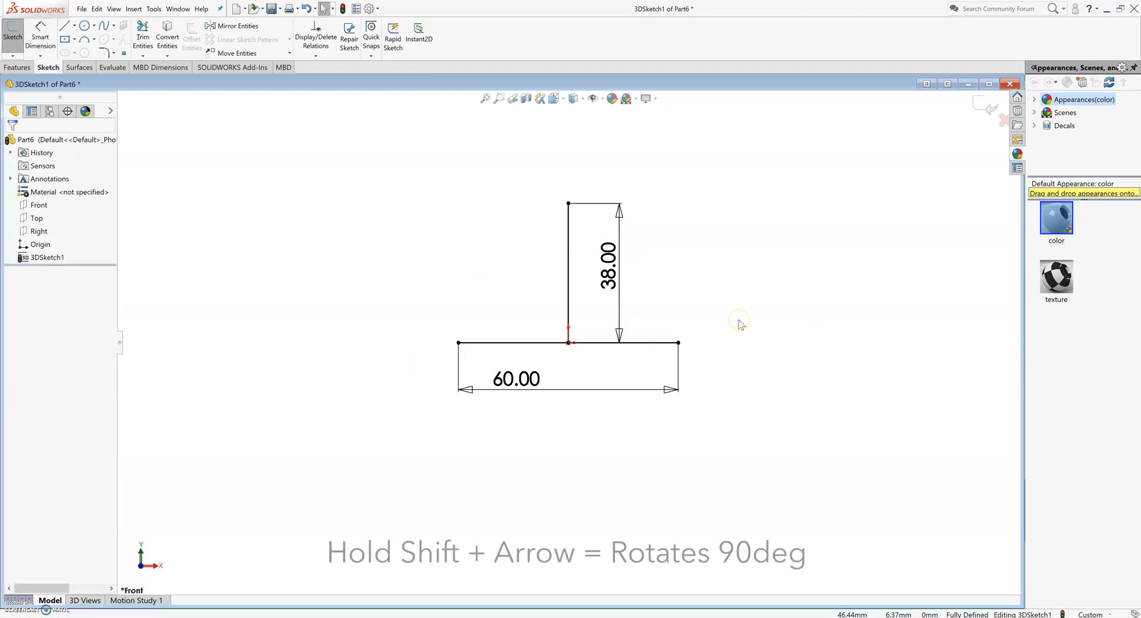
In the right view, draw a midpoint line about 118 mm long along the Z axis, centred on the origin.
key(shift+Left)
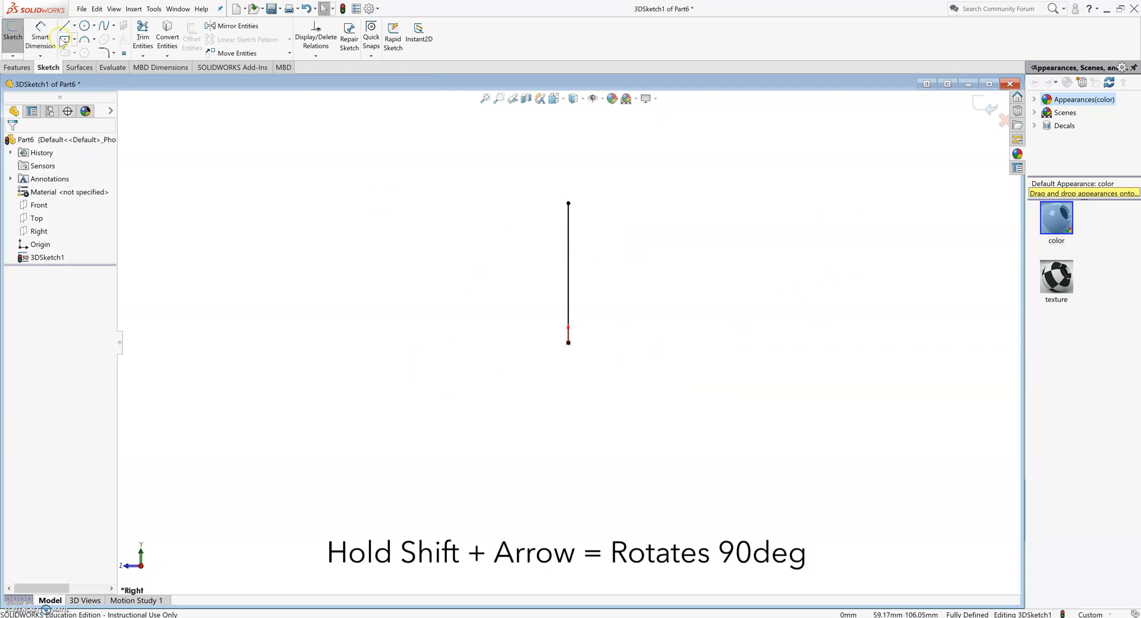
click(64, 26)
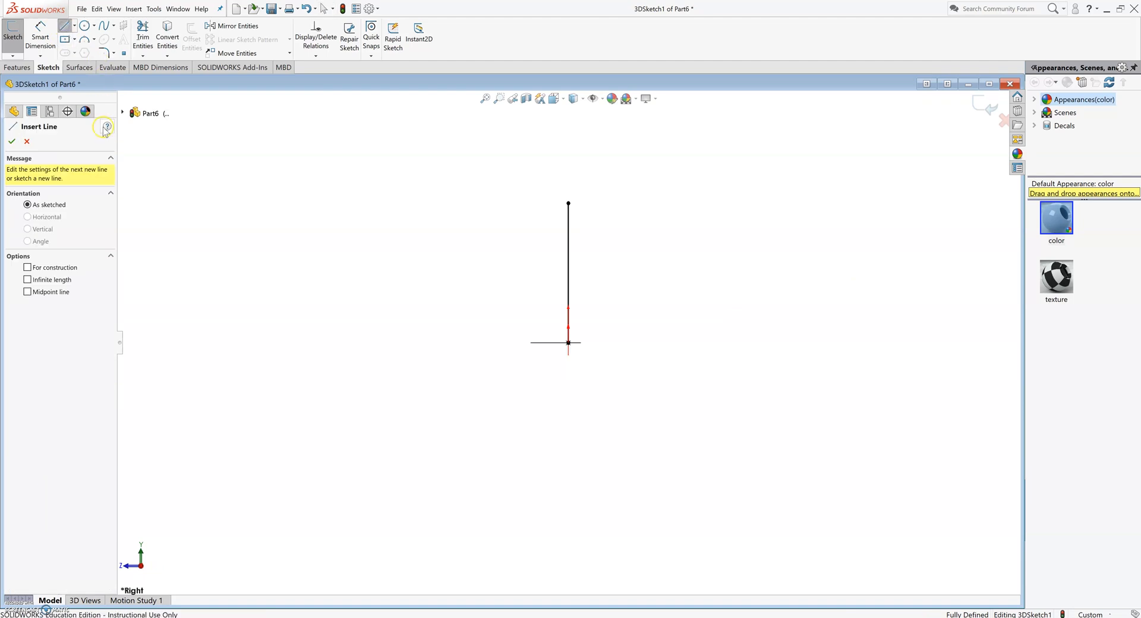
click(75, 27)
click(79, 65)
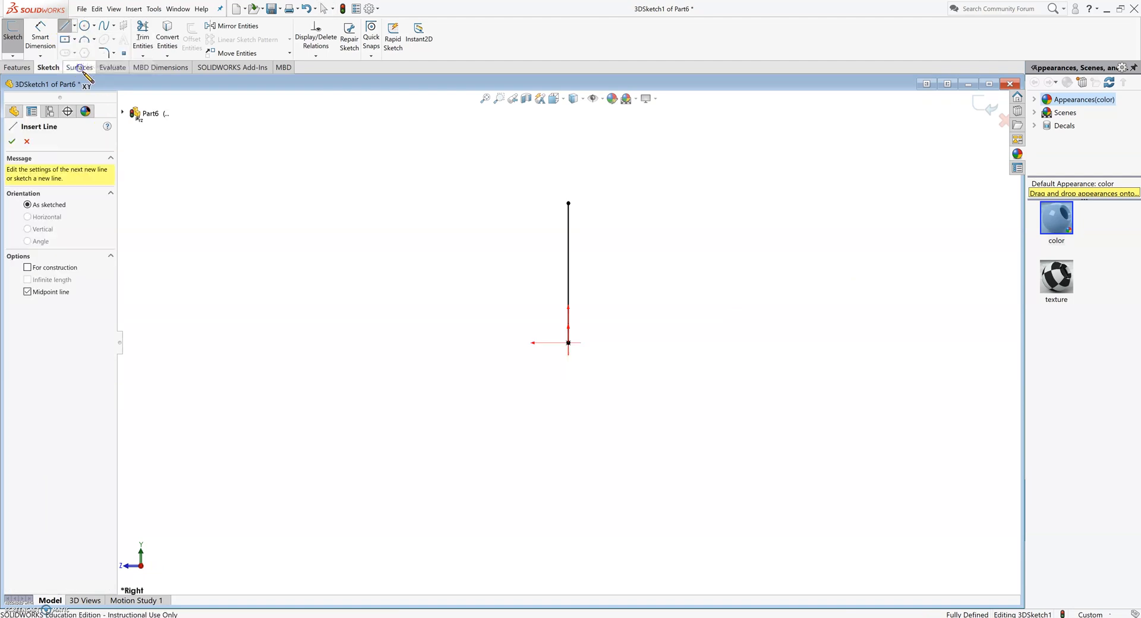
click(568, 343)
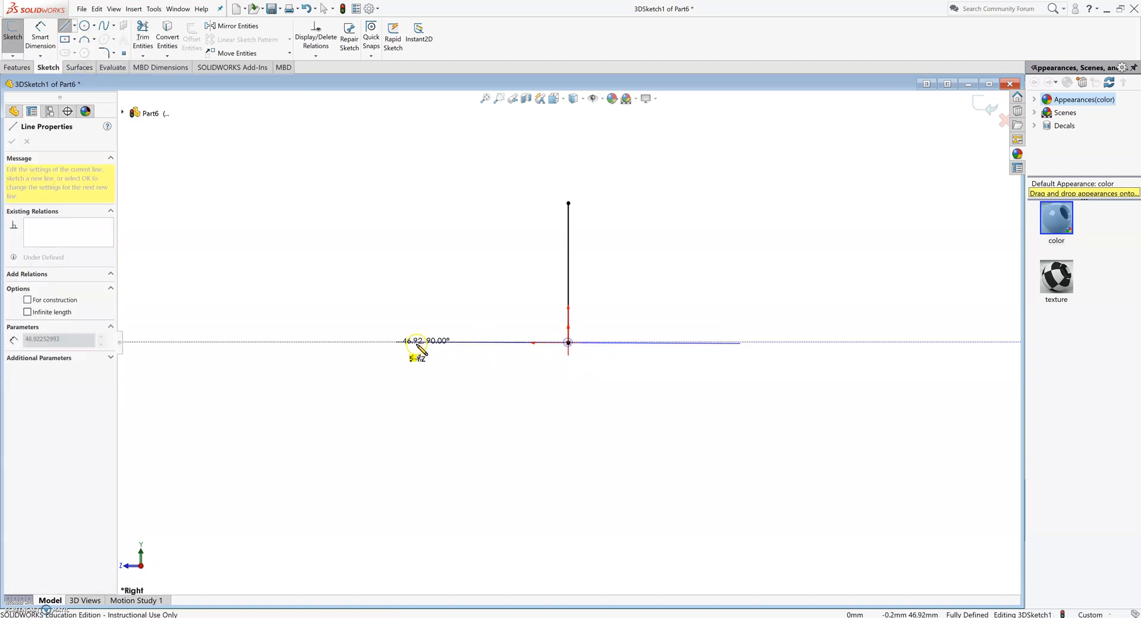
click(352, 343)
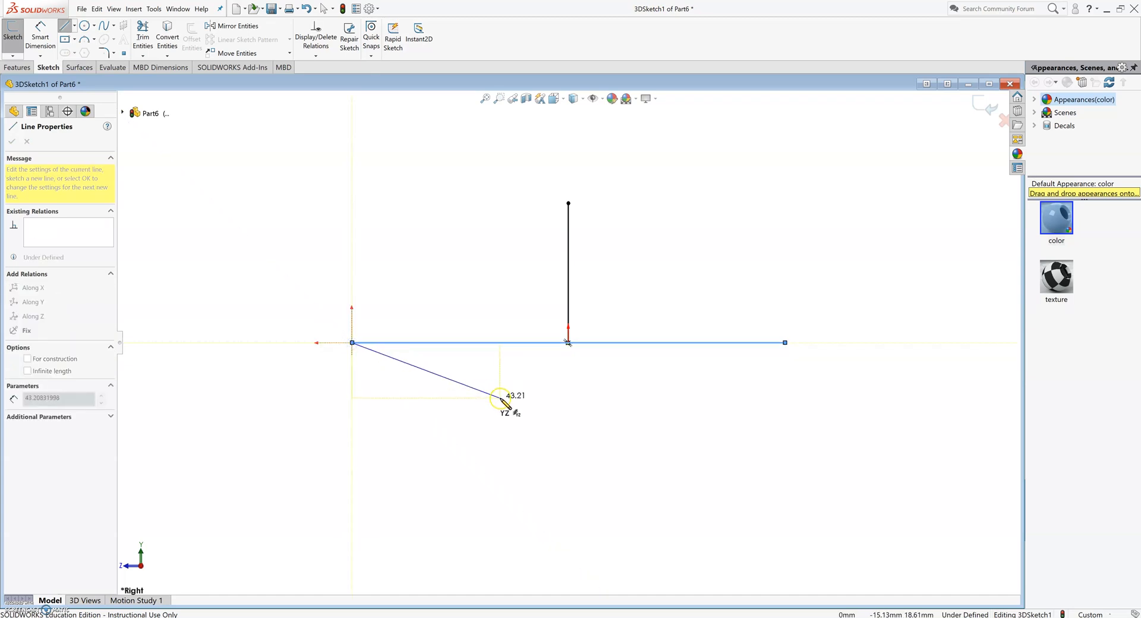
key(Escape)
Dimension the line along the Z axis to 100 mm.
right_drag(526, 401, 508, 273)
click(515, 343)
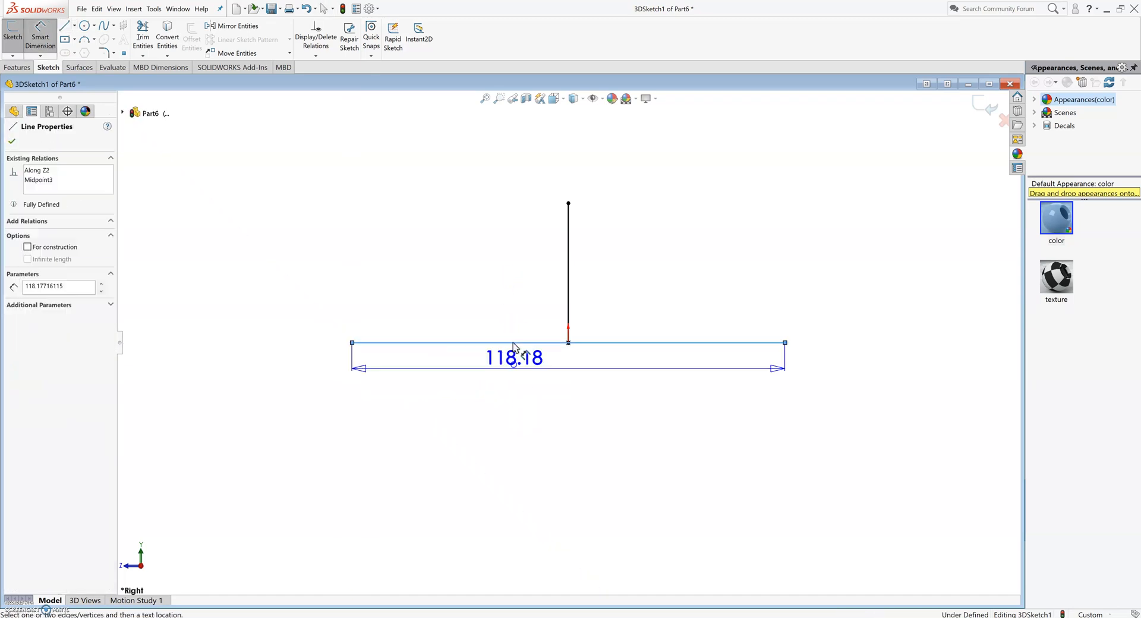
click(514, 375)
text(100)
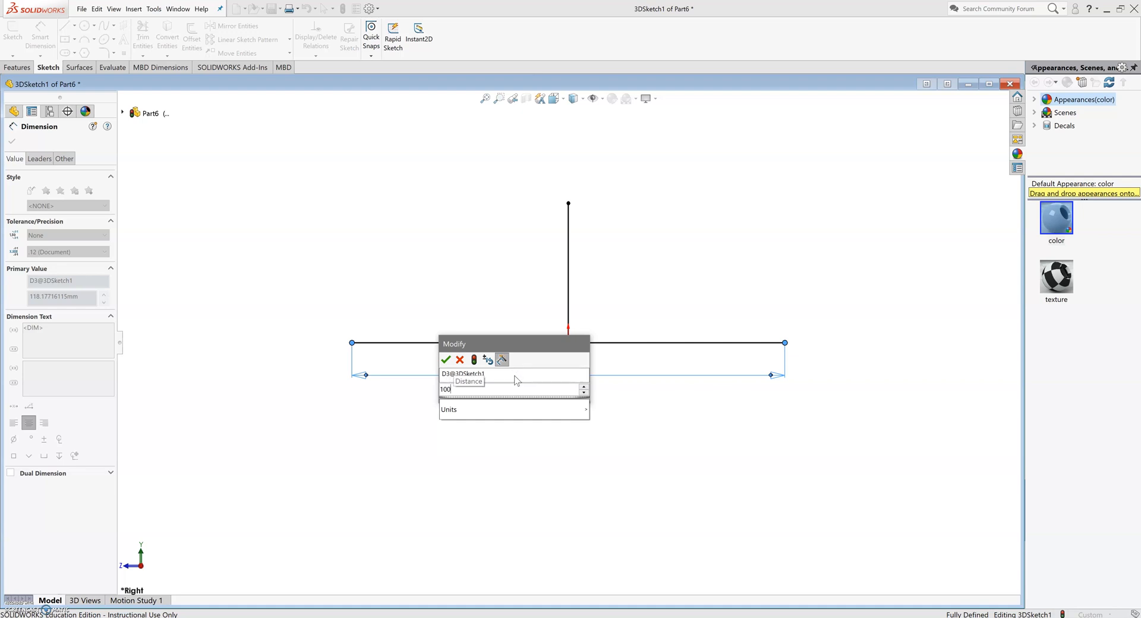
key(Return)
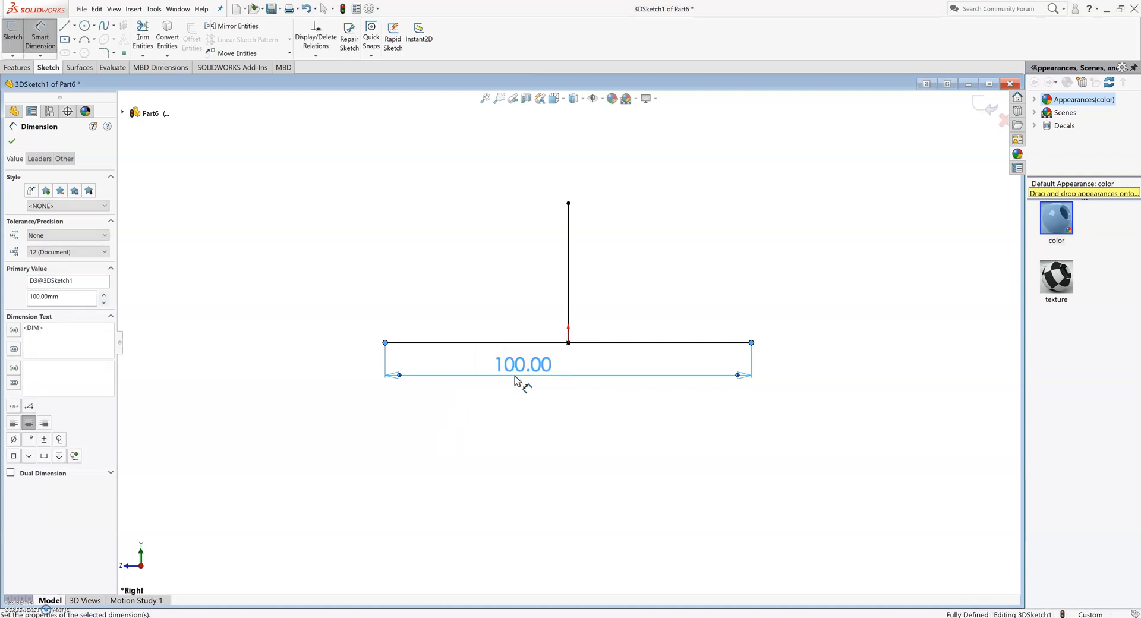
click(707, 300)
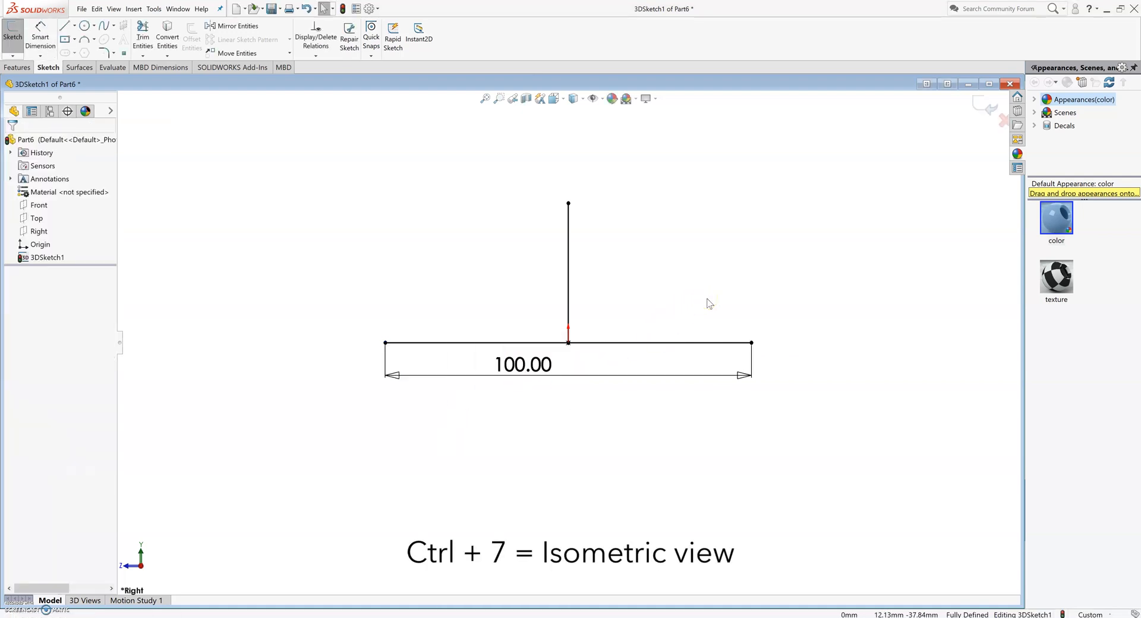
Close the 3D sketch with a rebuild and rename it "dimensions".
key(ctrl+7)
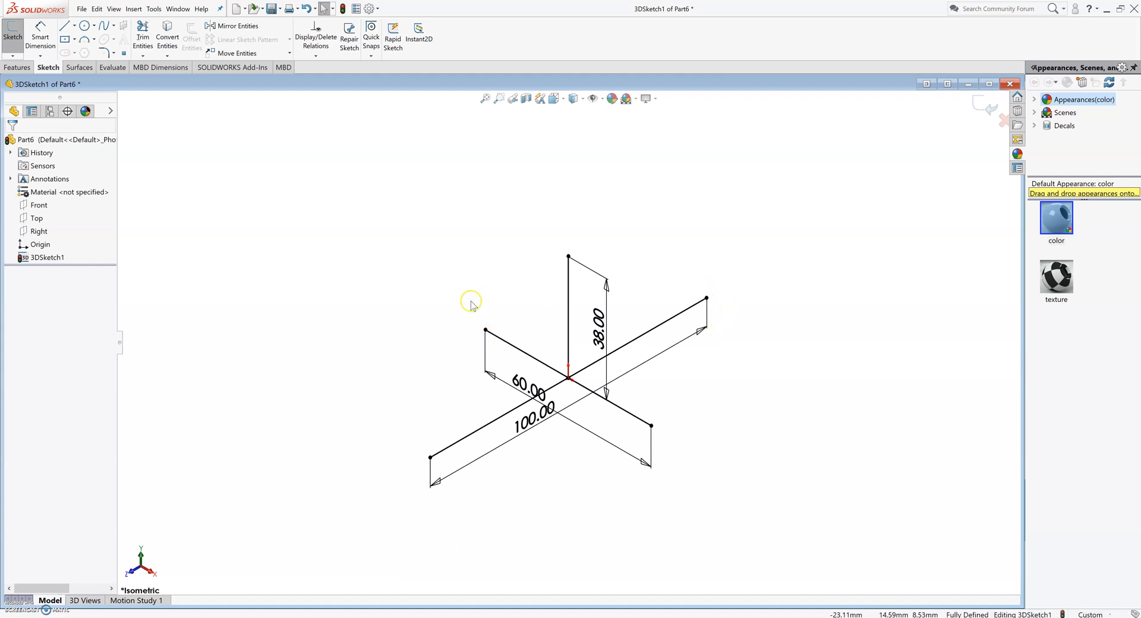
key(ctrl+b)
click(58, 257)
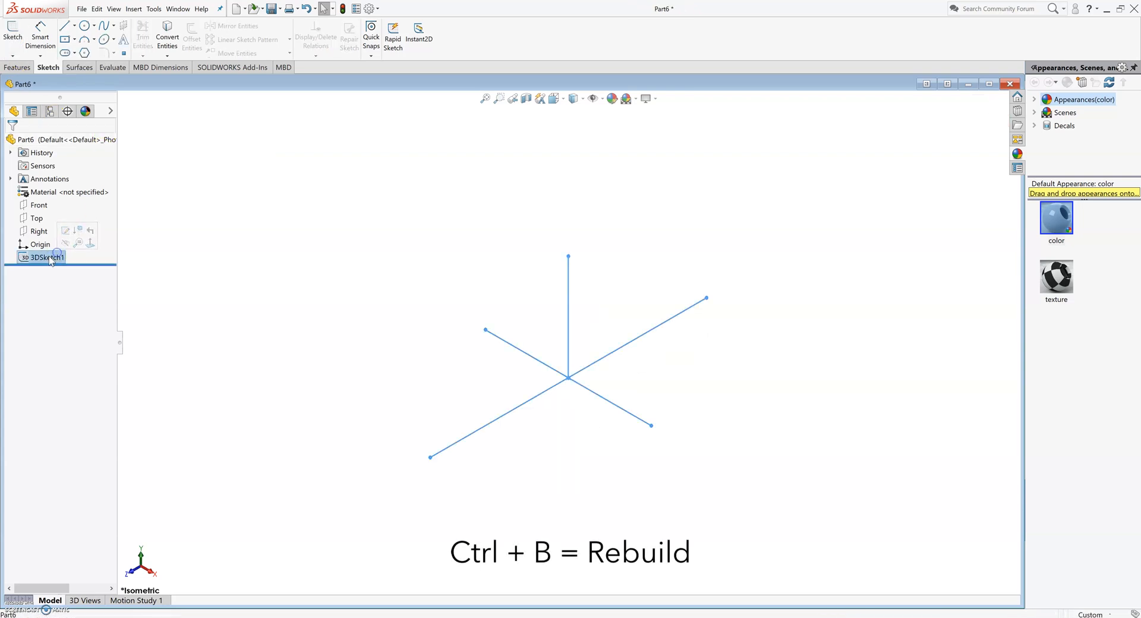
click(63, 263)
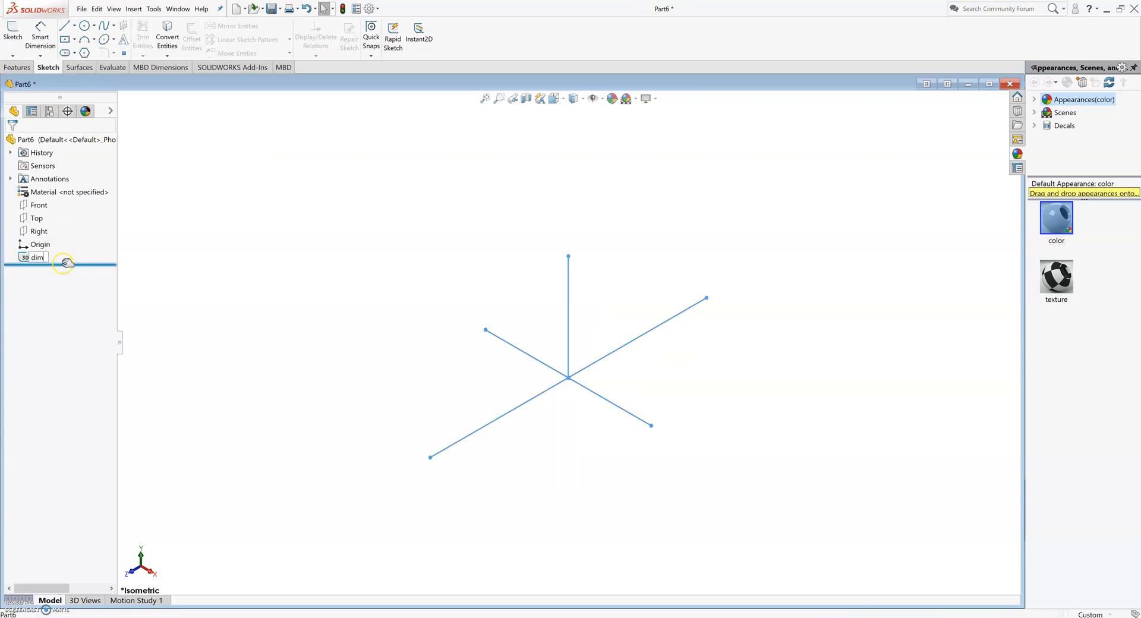
text(dimensions)
key(Return)
click(198, 216)
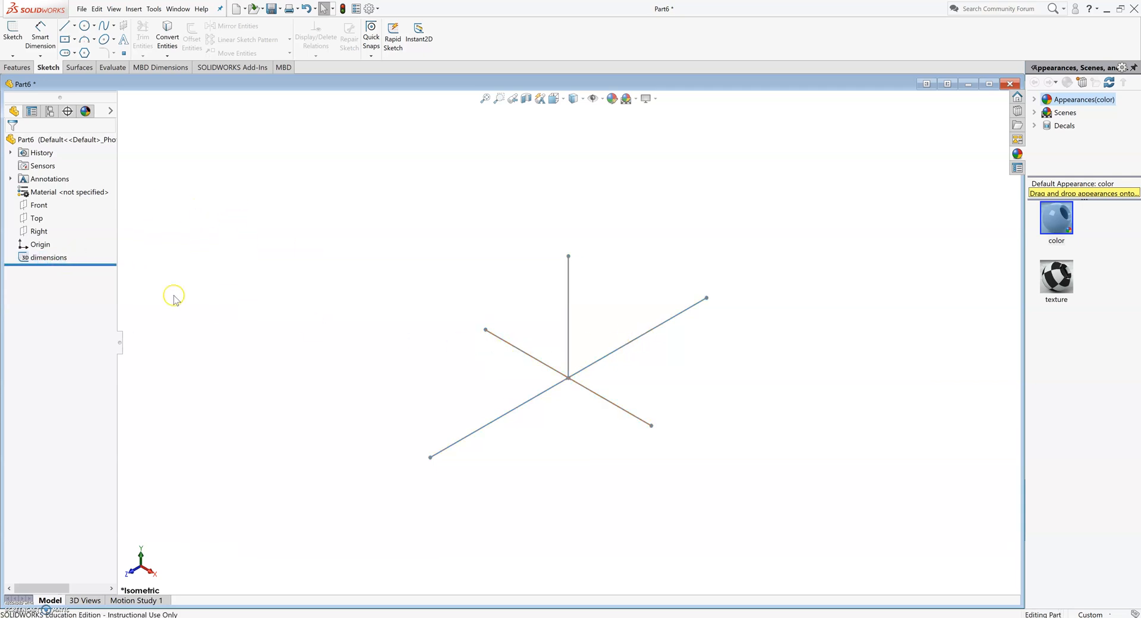
Start a sketch on the Front plane and insert front.jpg as a sketch picture.
click(38, 206)
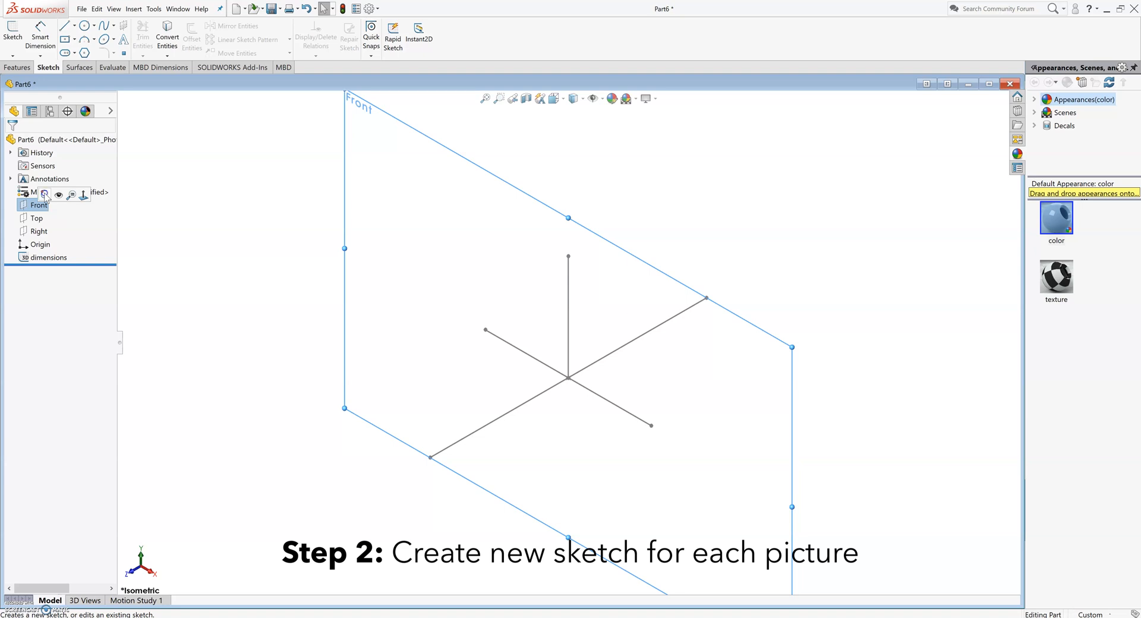
click(45, 195)
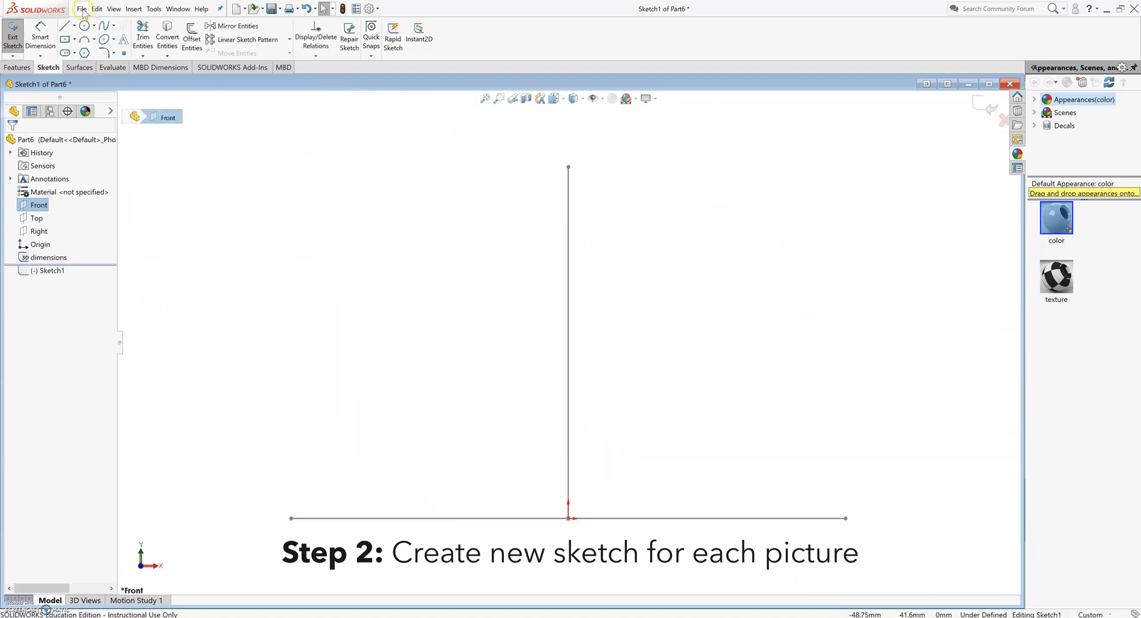
click(156, 9)
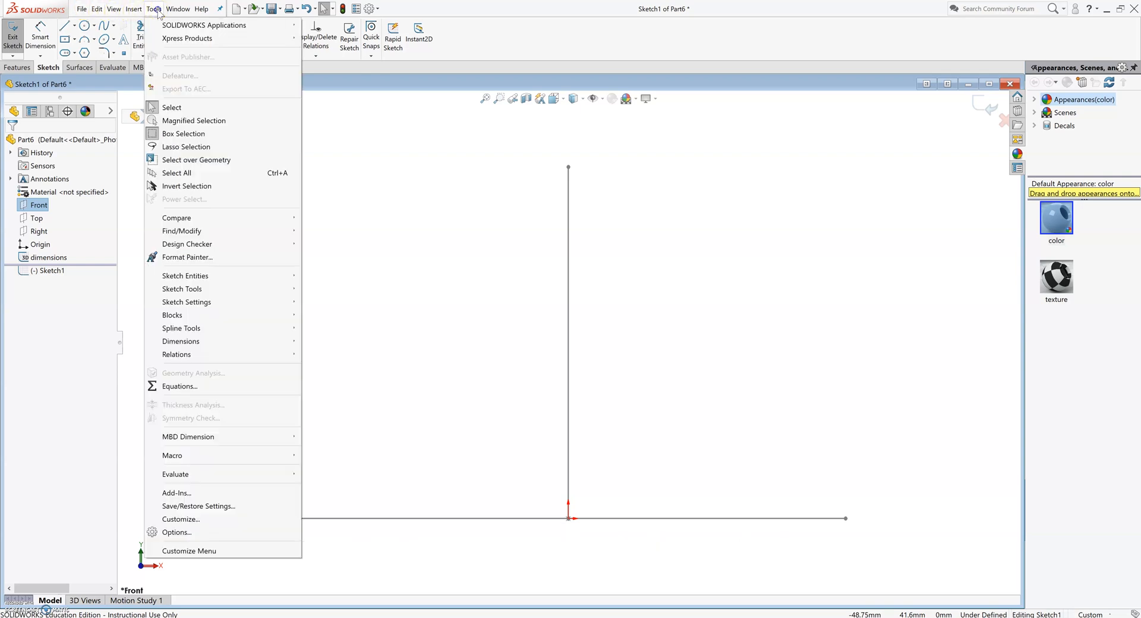
click(206, 289)
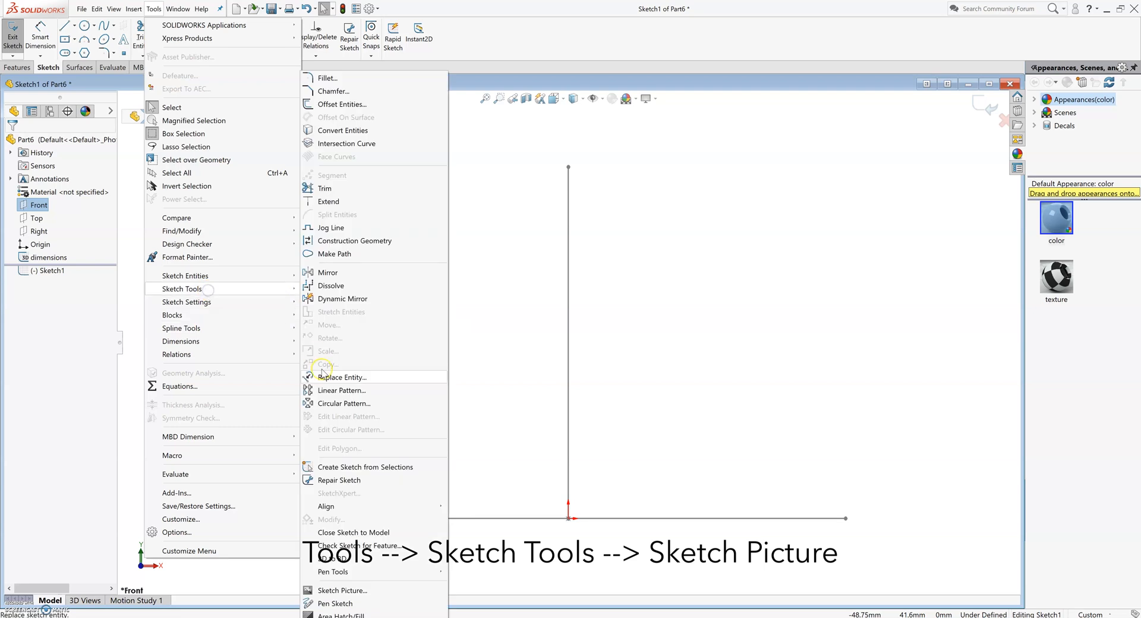
click(342, 590)
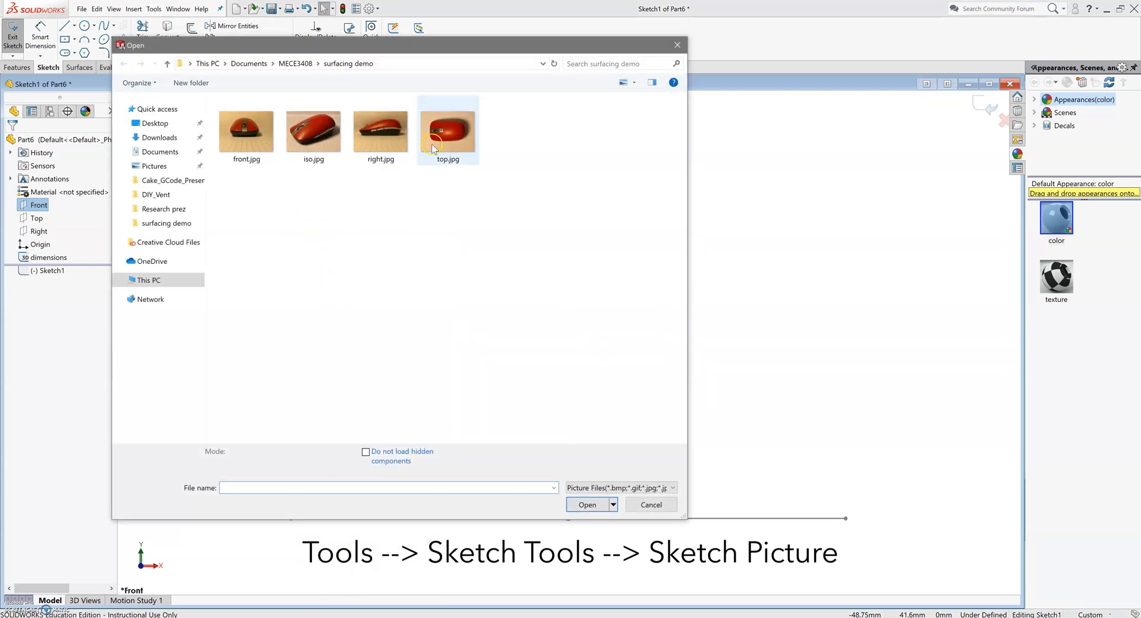
double_click(246, 147)
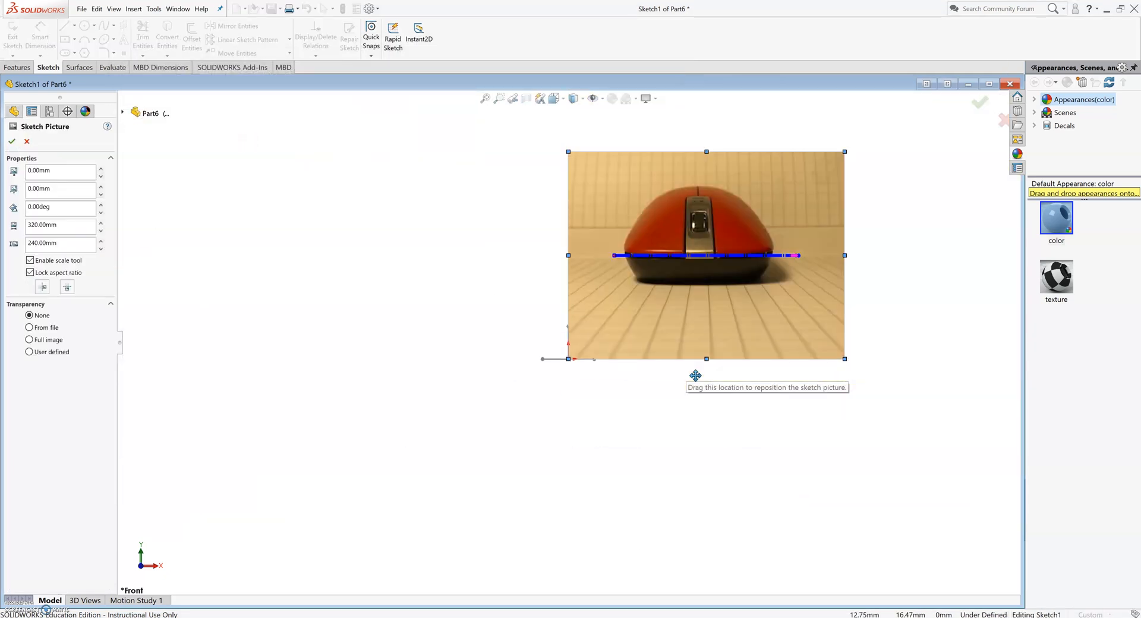
Shrink the front picture to about 123 mm wide and move it over the reference lines at the origin.
mouse_move(689, 315)
mouse_down()
mouse_move(611, 365)
mouse_move(558, 421)
mouse_up()
drag(716, 260, 632, 322)
mouse_move(628, 338)
mouse_down()
mouse_move(587, 383)
mouse_move(691, 305)
mouse_up()
scroll(582, 380, down, 5)
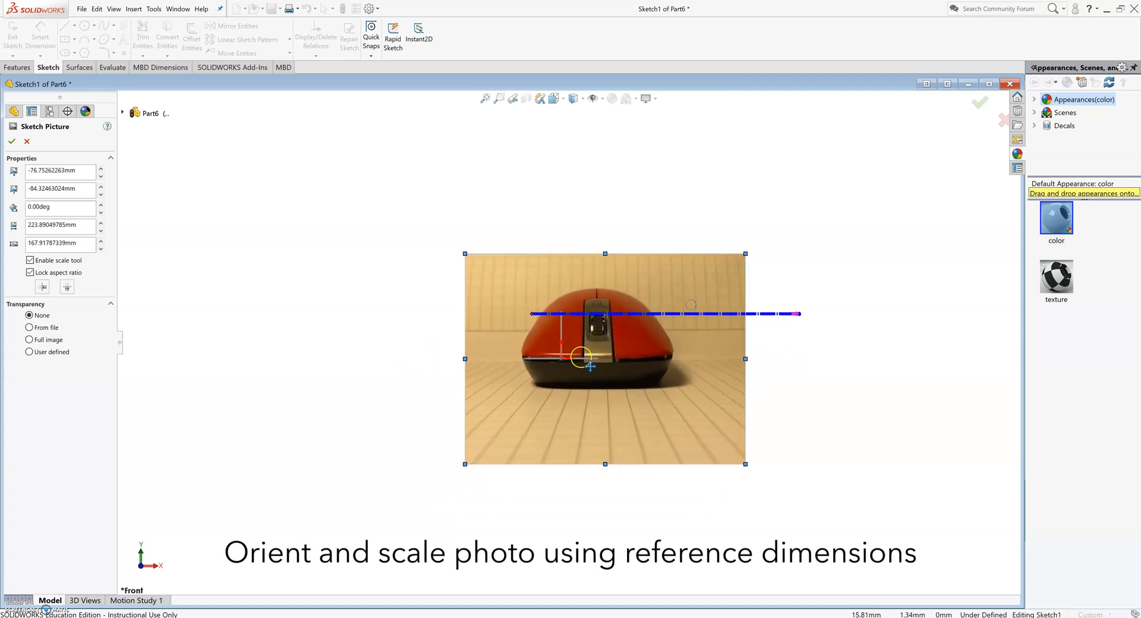
mouse_move(866, 173)
mouse_down()
mouse_move(796, 178)
mouse_move(648, 397)
mouse_move(618, 409)
mouse_move(661, 332)
mouse_move(657, 318)
mouse_up()
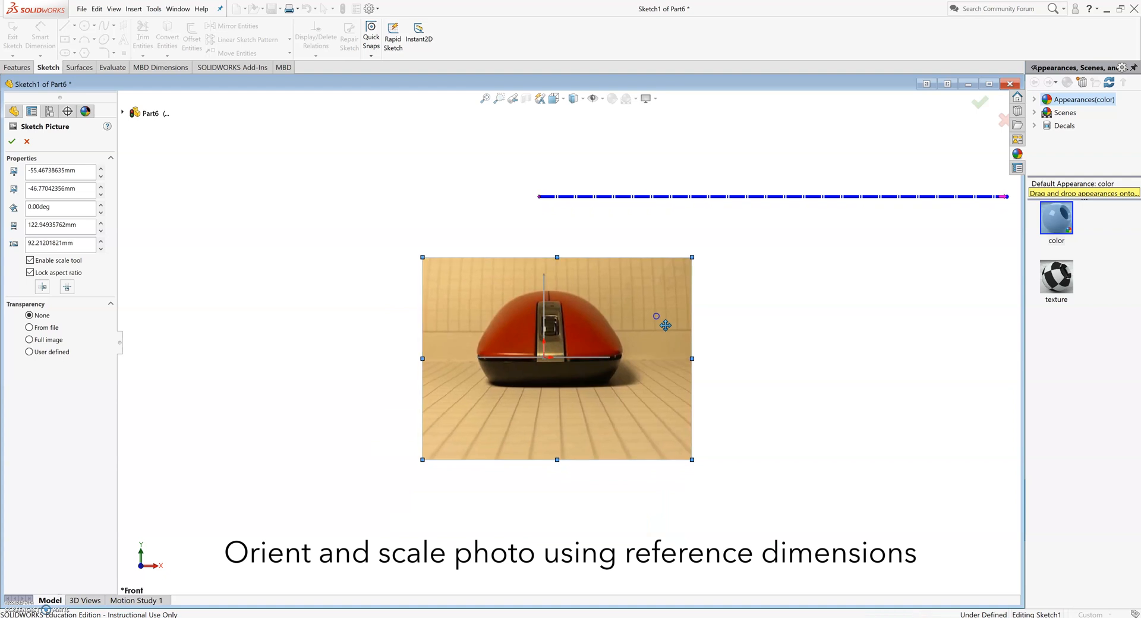
Fit the front picture to the reference lines at about 110.86 by 83.15 mm, with the mouse's base on the horizontal line.
drag(693, 257, 665, 278)
drag(645, 316, 646, 314)
scroll(613, 349, up, 2)
scroll(576, 347, down, 4)
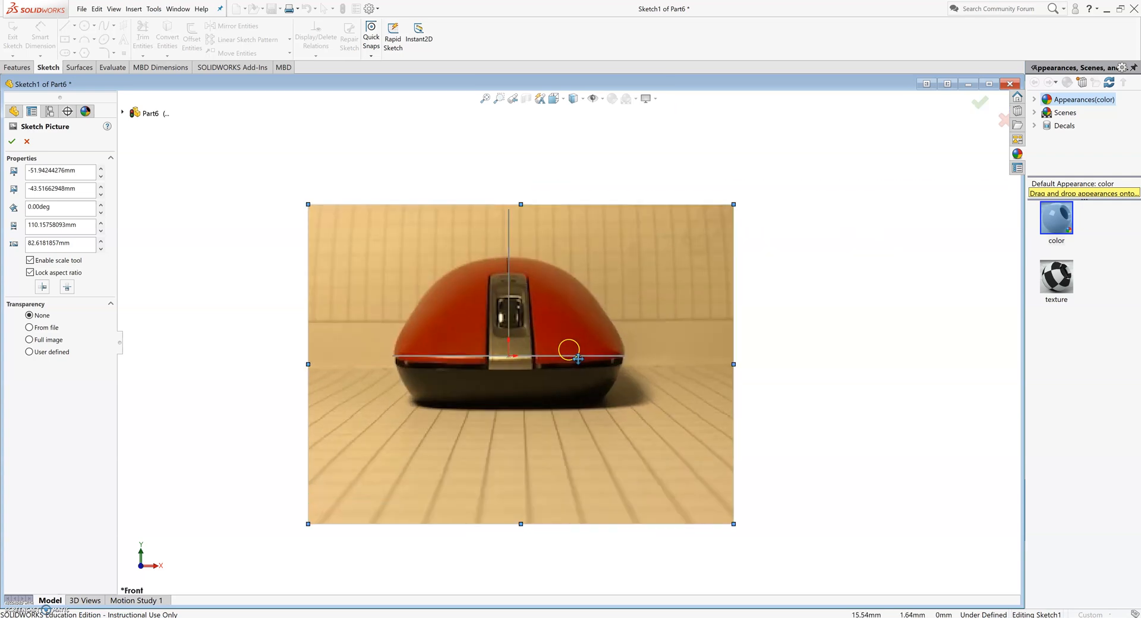
drag(705, 243, 699, 236)
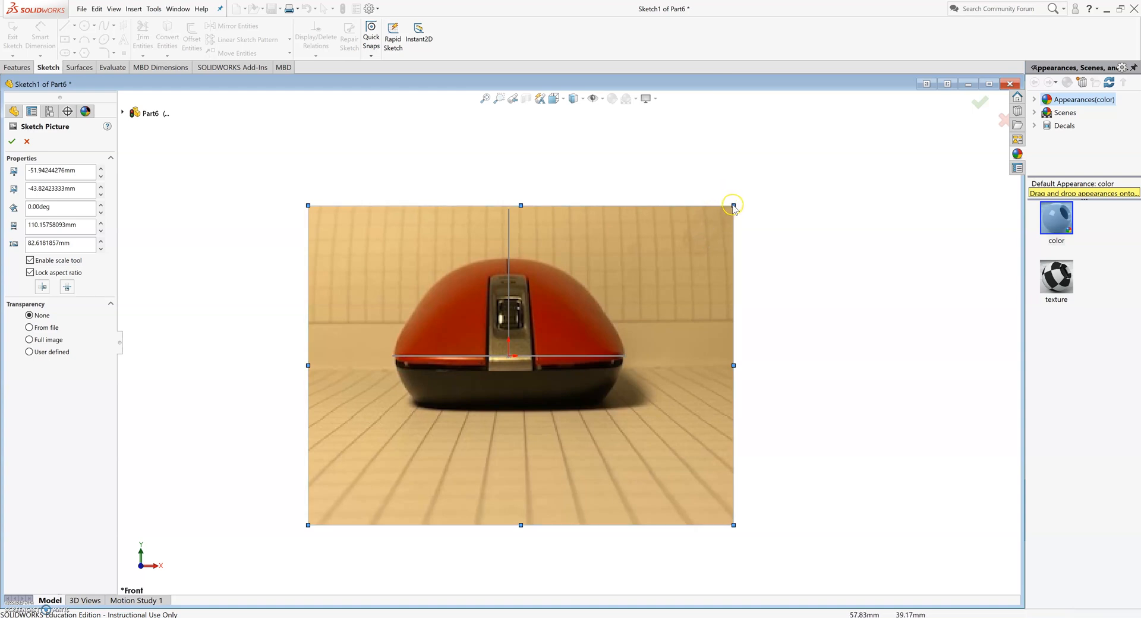
mouse_move(735, 204)
mouse_down()
mouse_move(713, 236)
mouse_move(722, 243)
mouse_move(723, 195)
mouse_up()
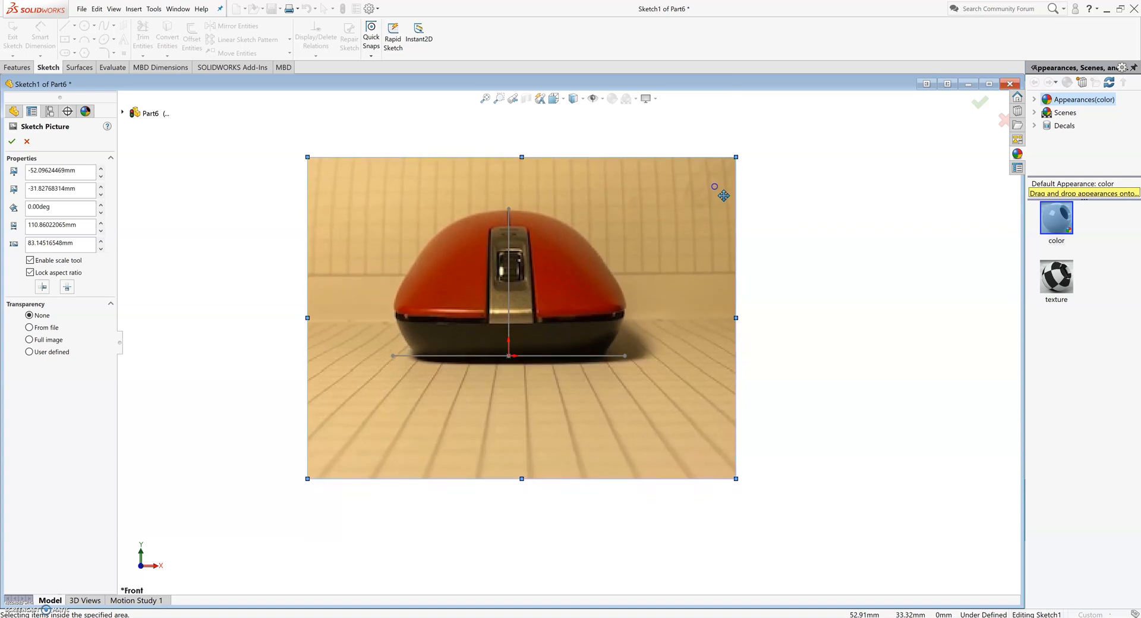
drag(723, 196, 723, 194)
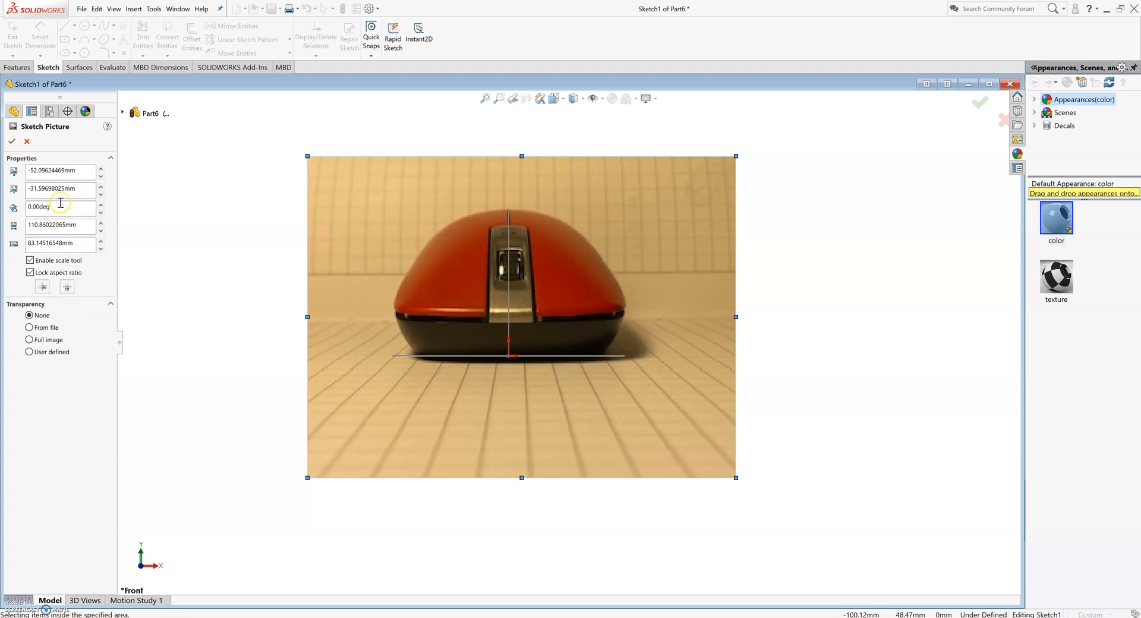
Try small rotation changes on the front picture in both directions and return its angle to 0 degrees.
click(100, 205)
click(100, 204)
click(101, 211)
click(100, 211)
click(100, 212)
click(101, 212)
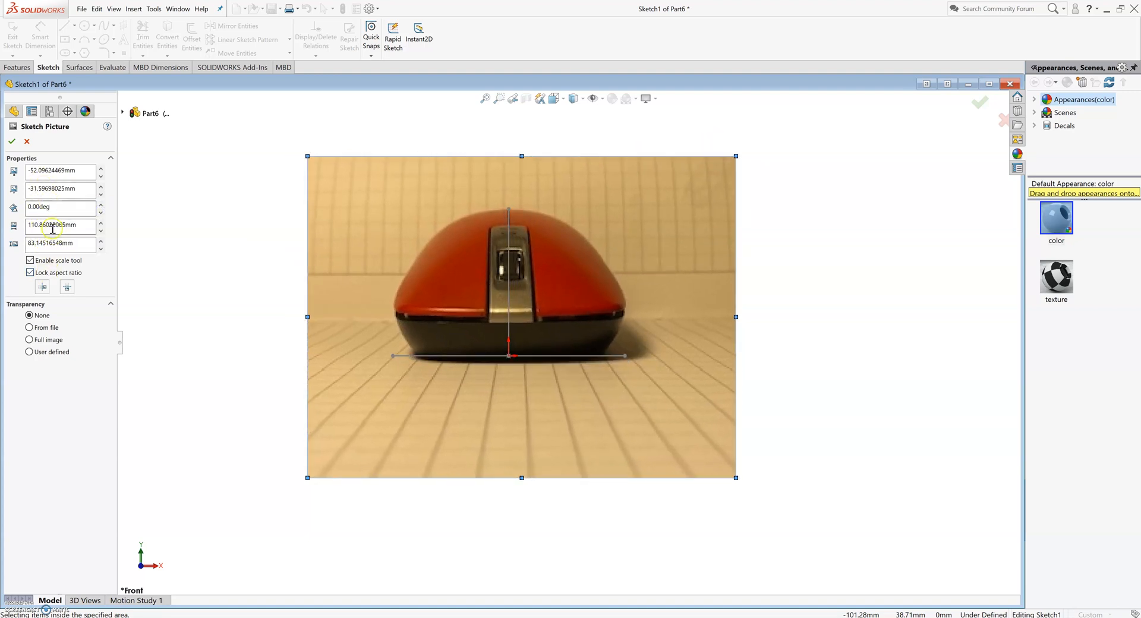
Apply full-image transparency of 0.6 to the front picture.
click(46, 340)
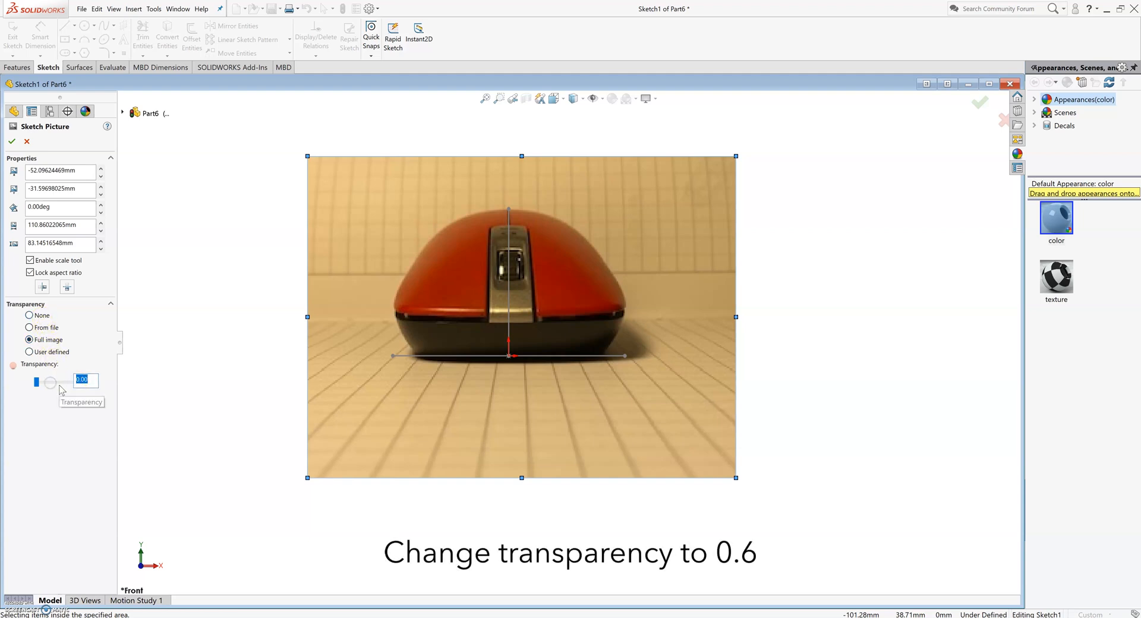
text(0.6)
key(Return)
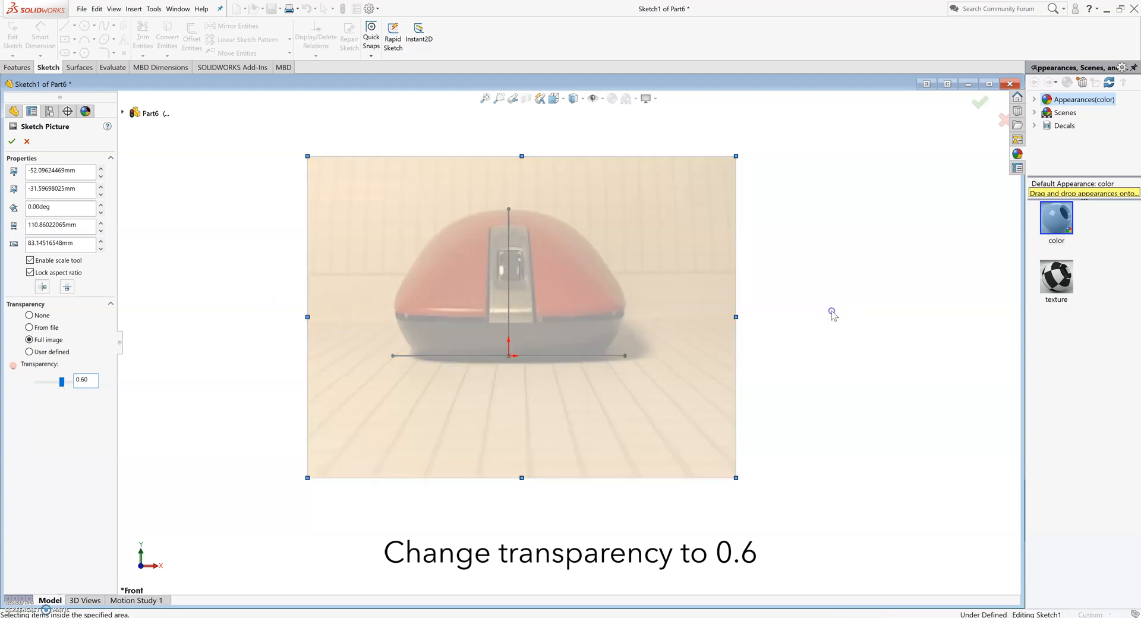
Place the scaling line across the mouse at about 89 mm long, keep that length and accept the front picture.
scroll(632, 304, up, 4)
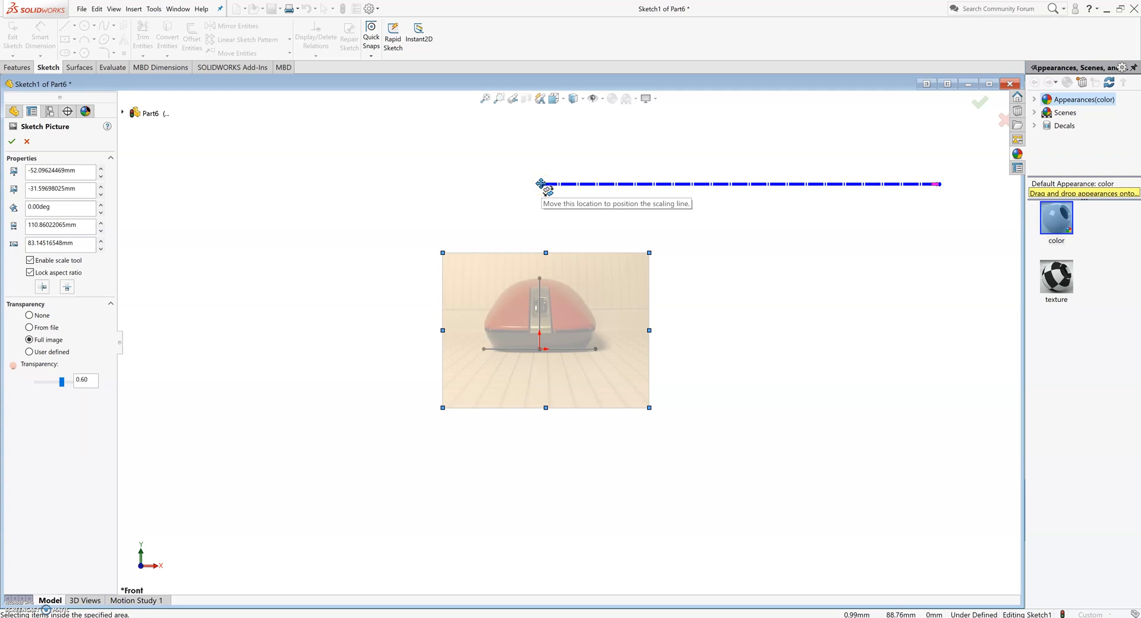
drag(541, 184, 460, 331)
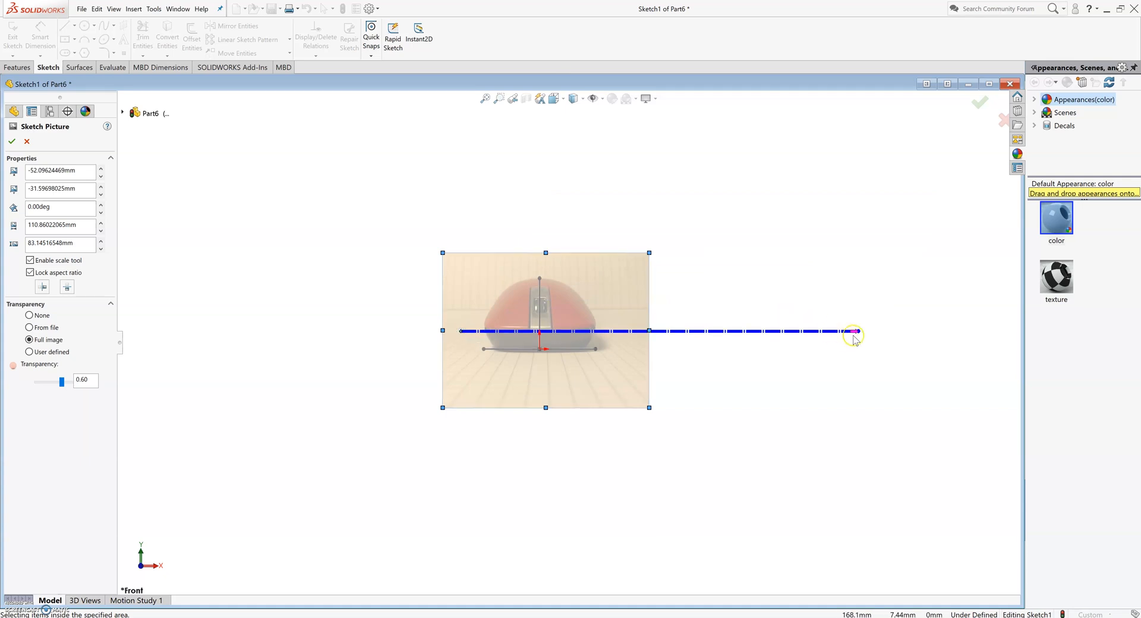
drag(856, 330, 625, 331)
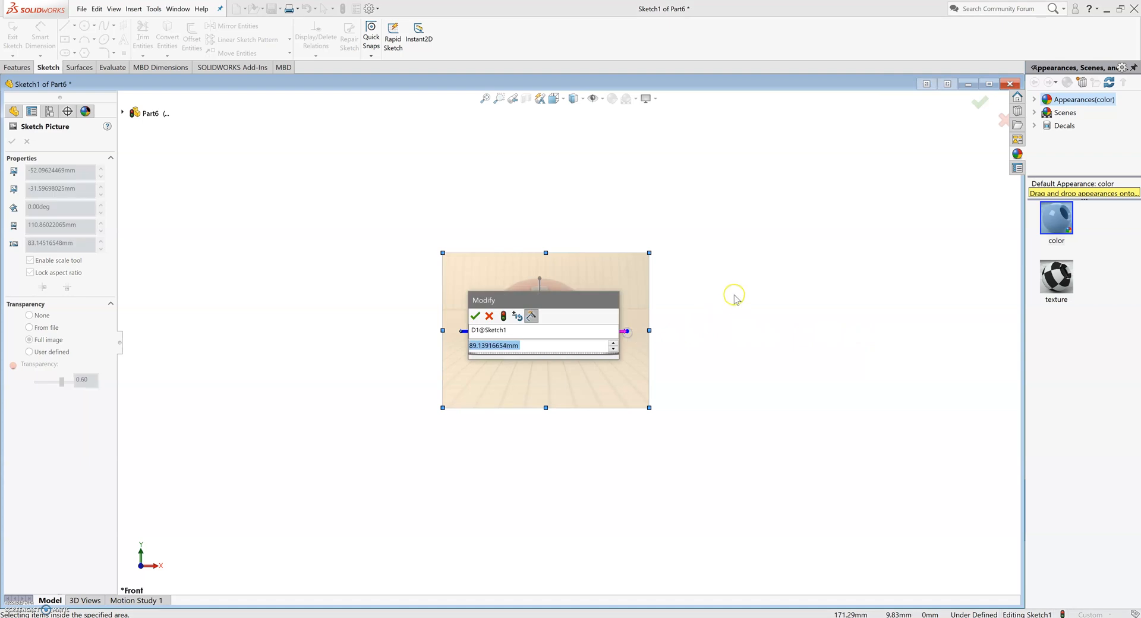
click(474, 316)
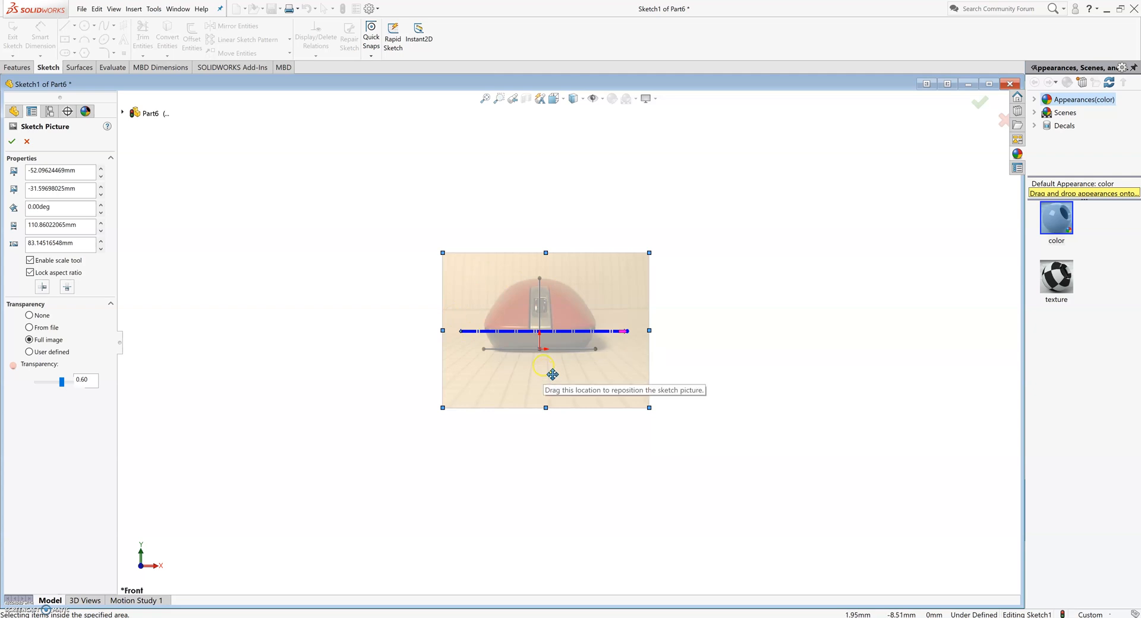
click(12, 141)
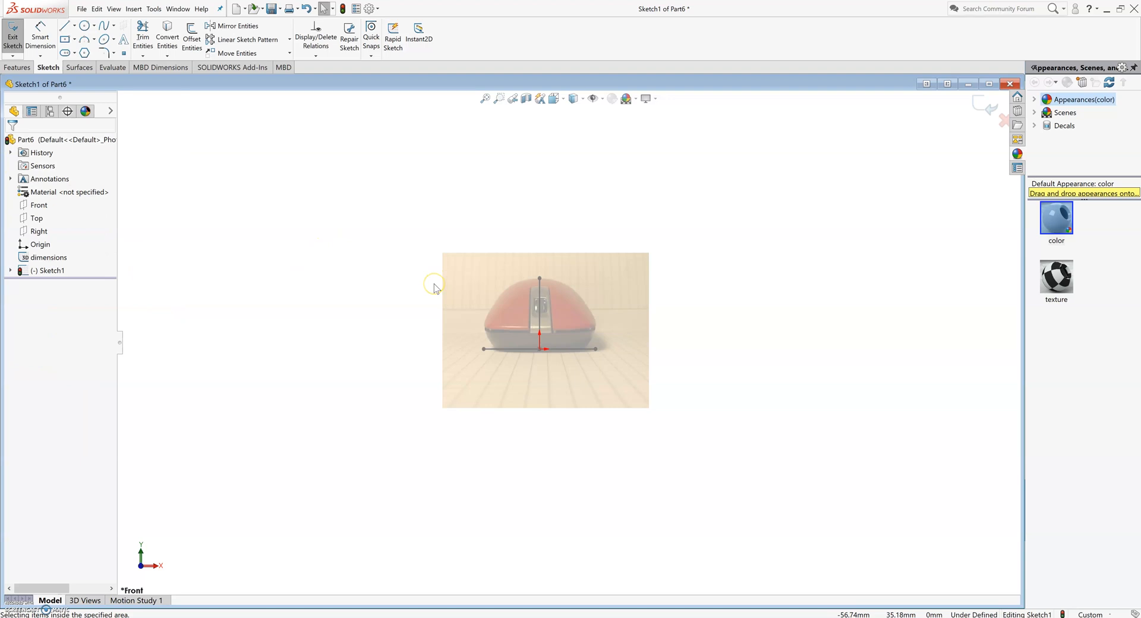
Close the front sketch and insert top.jpg in a Top plane sketch, rotated 89 degrees, about 149.5 by 112.1 mm, with 0.60 full-image transparency.
key(ctrl+7)
middle_drag(612, 391, 647, 327)
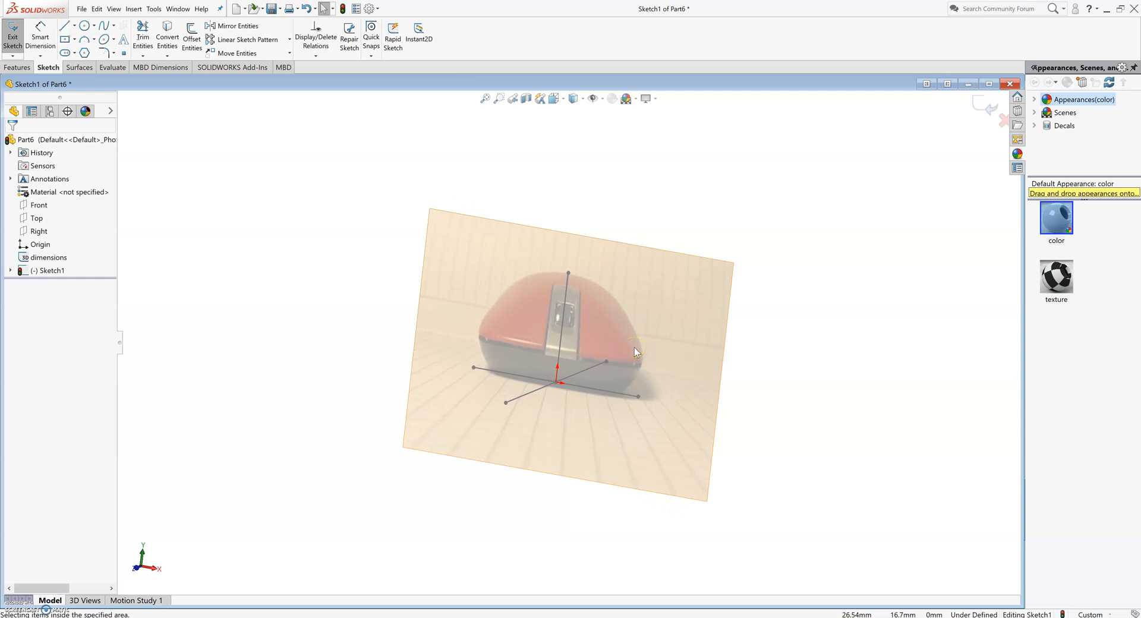
click(11, 36)
click(37, 218)
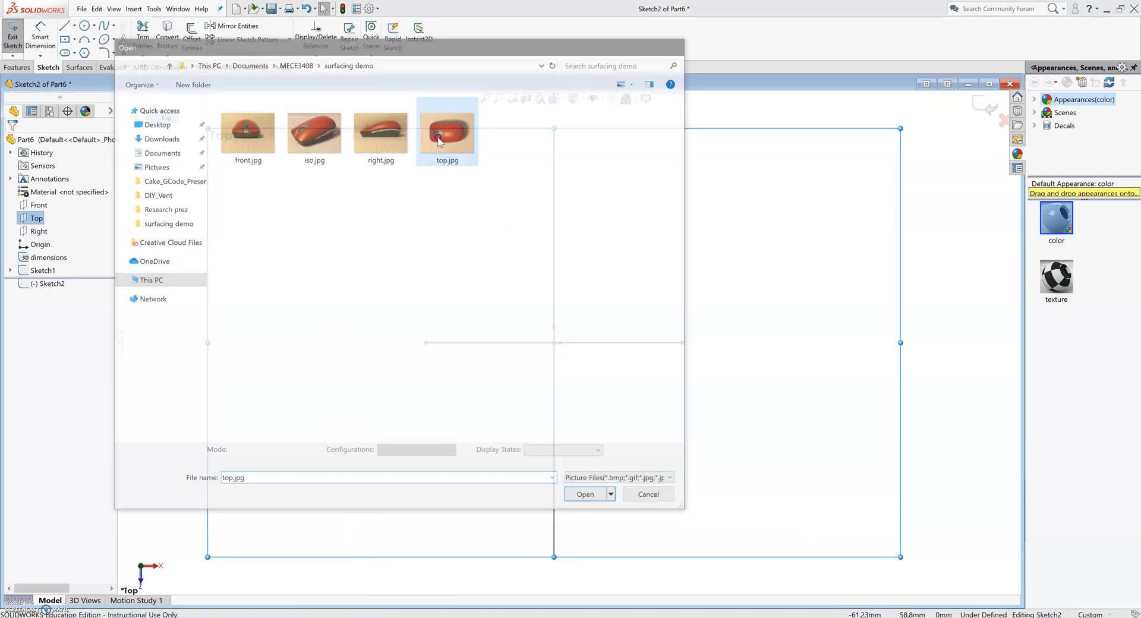
double_click(438, 141)
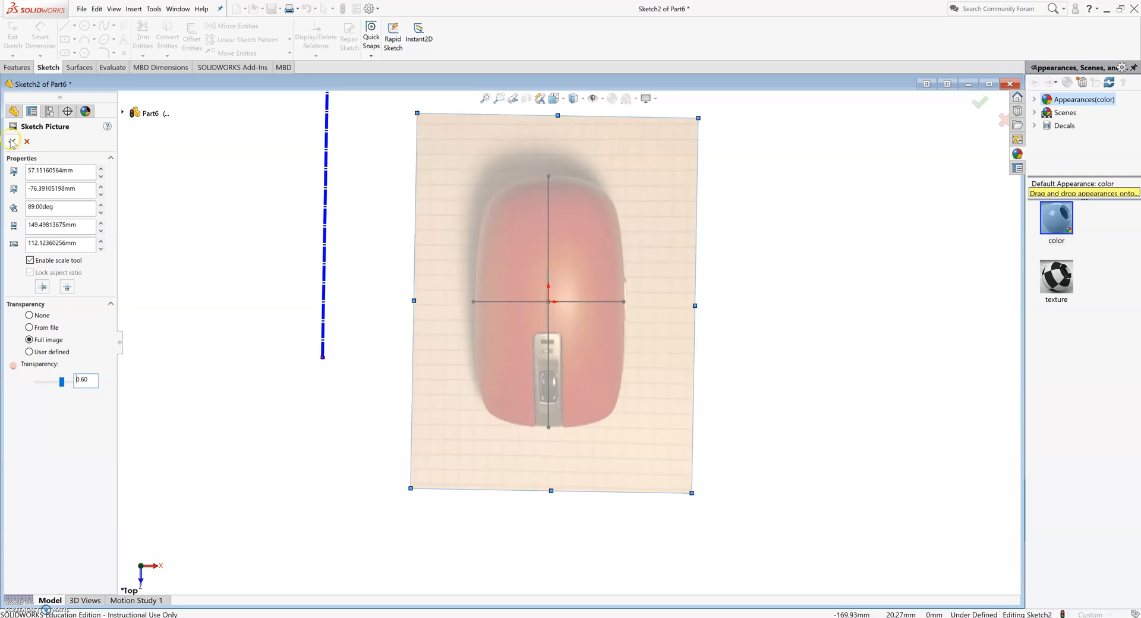
click(12, 141)
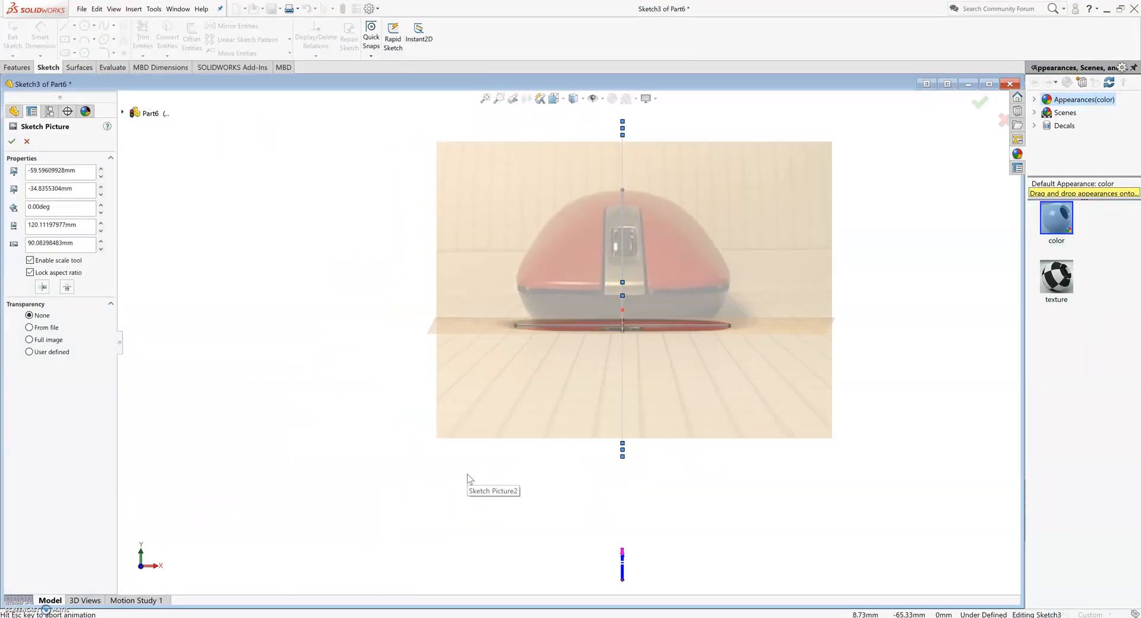
Finish the right picture's sketch and rename the three picture sketches "front view", "top view" and "right view".
click(887, 283)
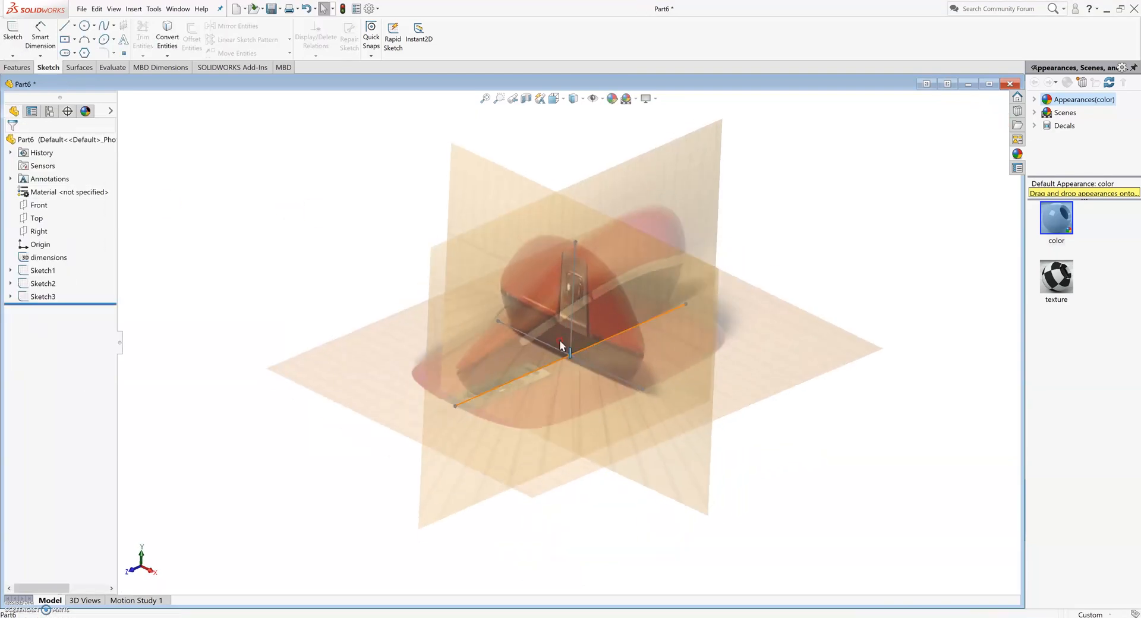
right_click(41, 270)
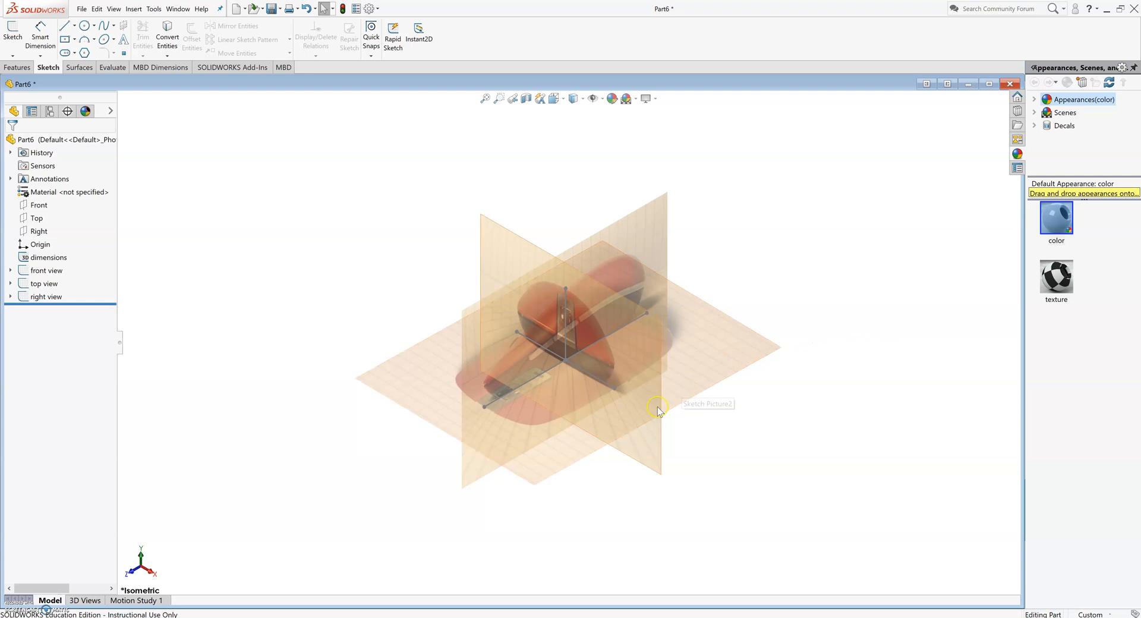
middle_drag(692, 389, 667, 372)
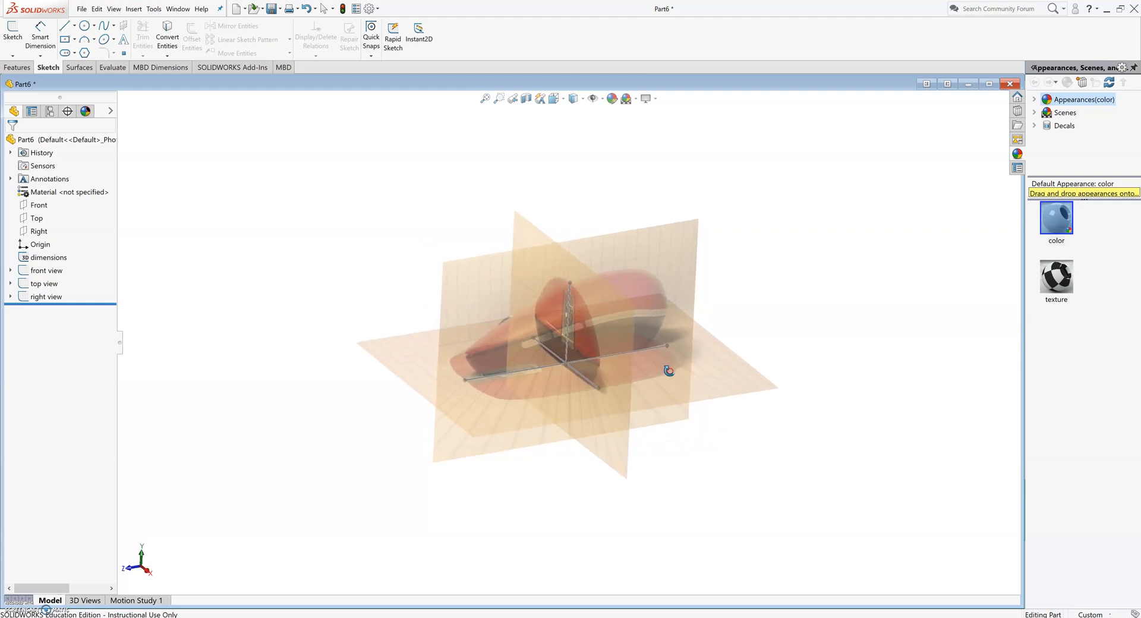
click(572, 356)
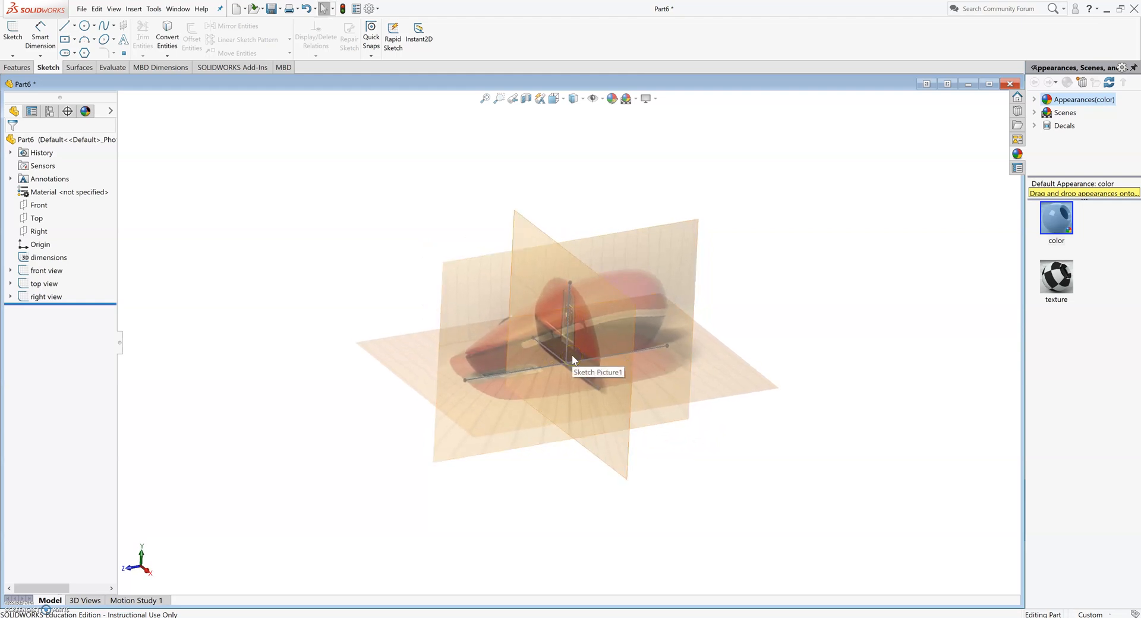
click(441, 391)
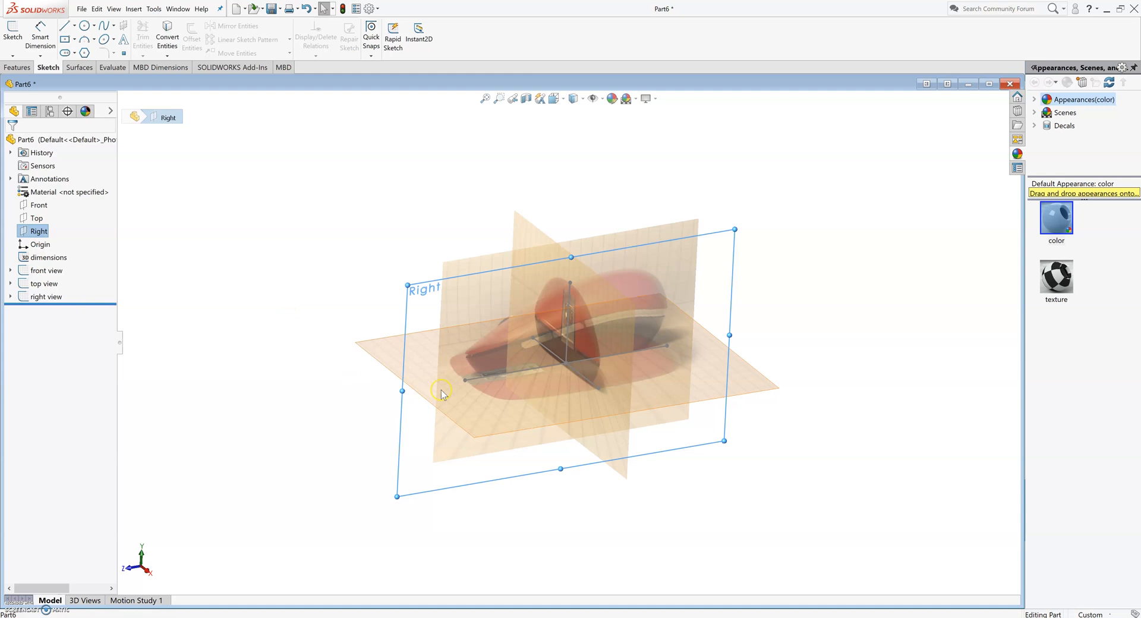
middle_drag(480, 398, 439, 346)
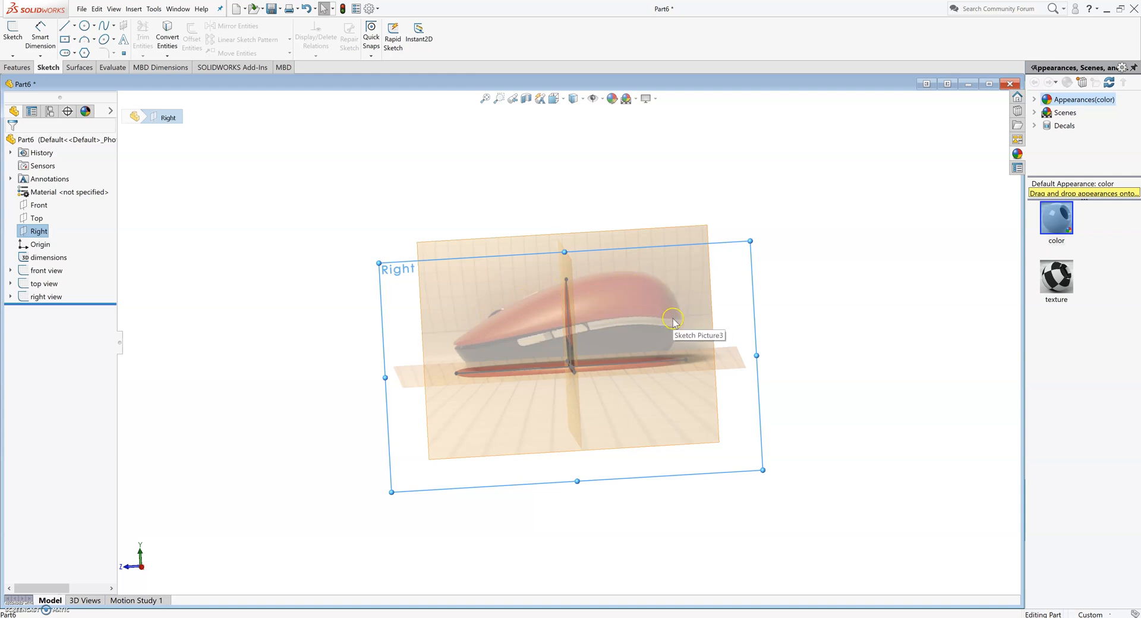
click(186, 202)
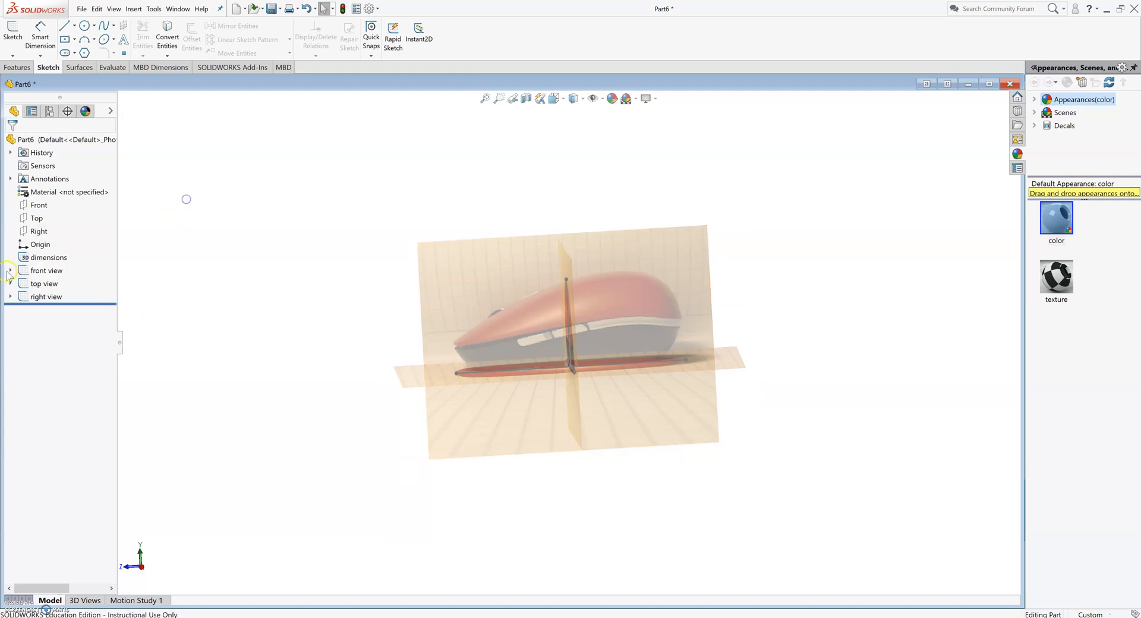
Sketch a two-point spline about 56 mm long on the Right plane, from the mouse's nose to near the vertical reference line's upper end.
click(38, 231)
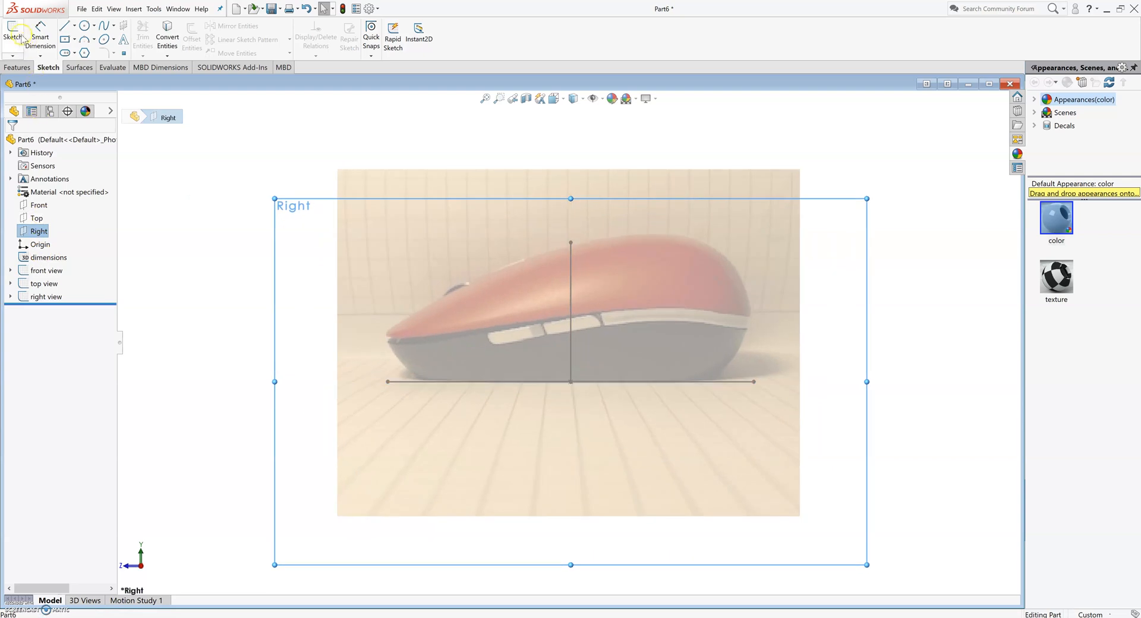
click(13, 33)
click(105, 28)
click(385, 336)
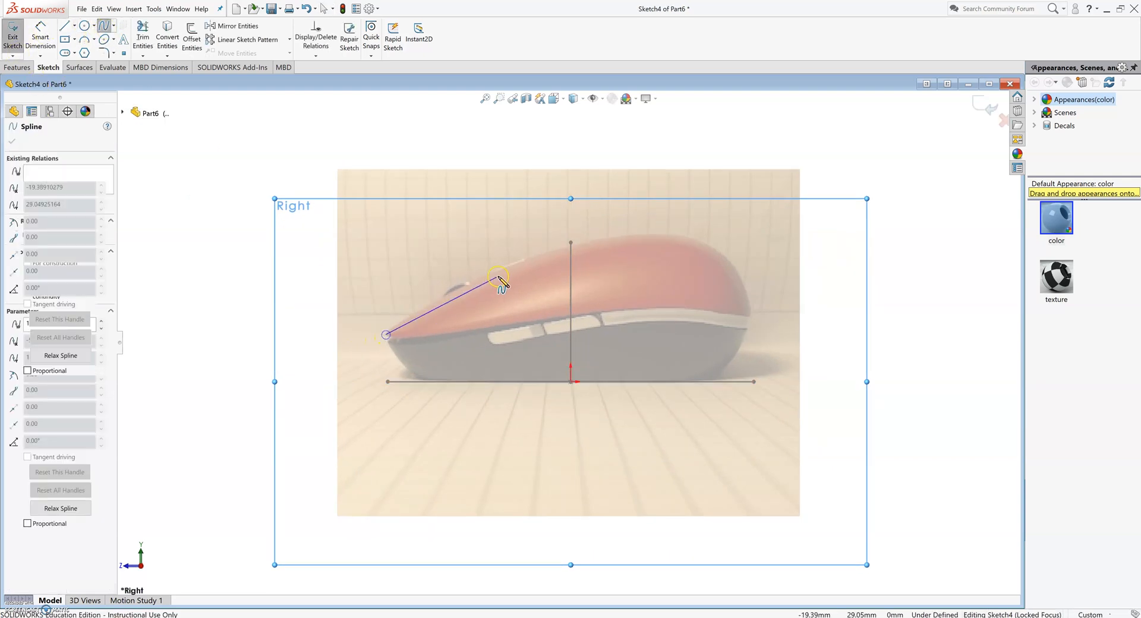
click(571, 244)
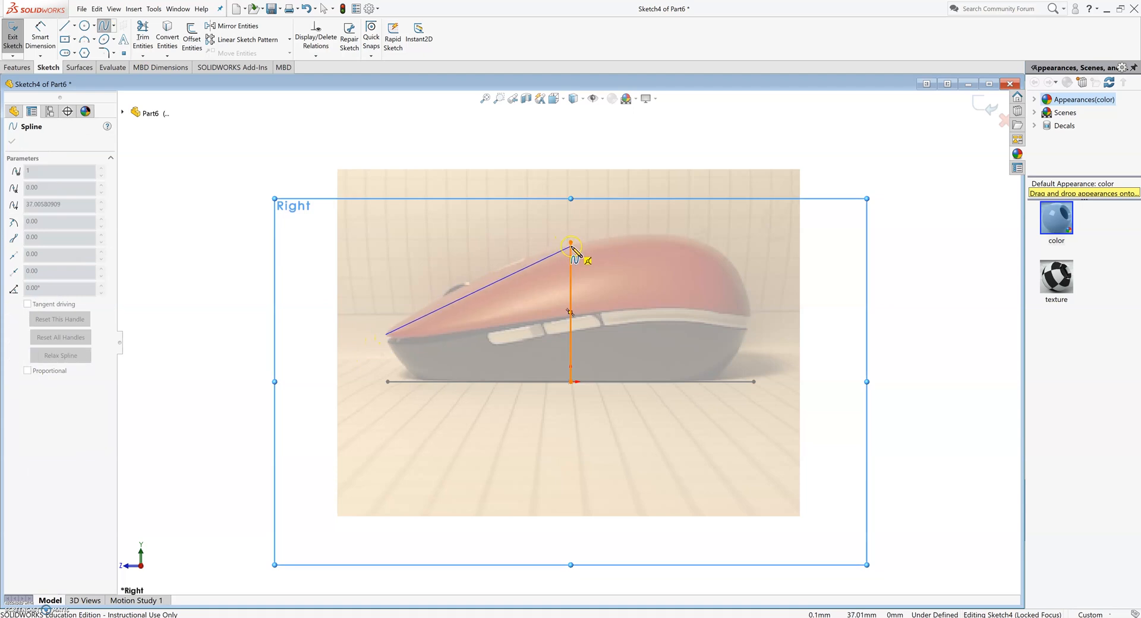
click(571, 246)
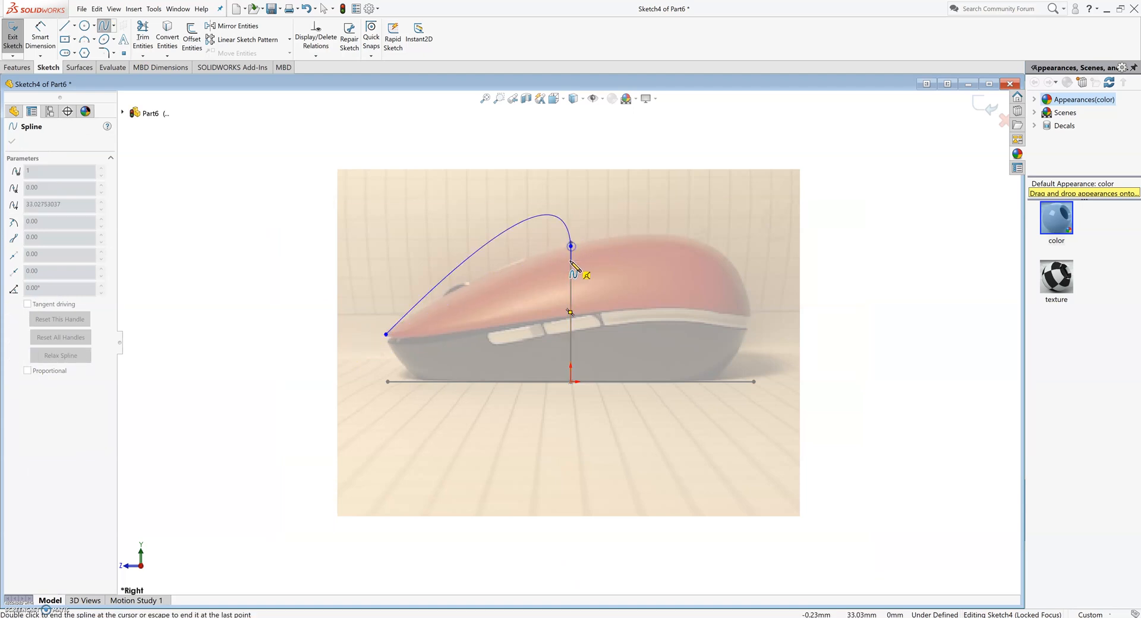
key(Escape)
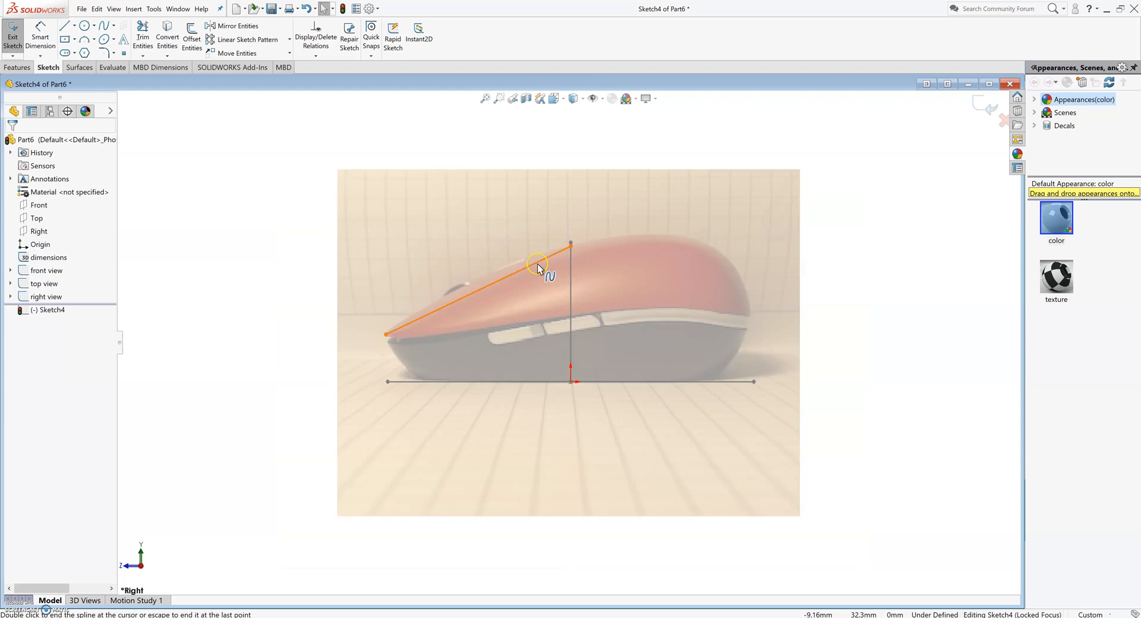
Bend the nose spline with its handles to follow the mouse's front upper outline and close the sketch.
click(459, 304)
drag(461, 300, 459, 290)
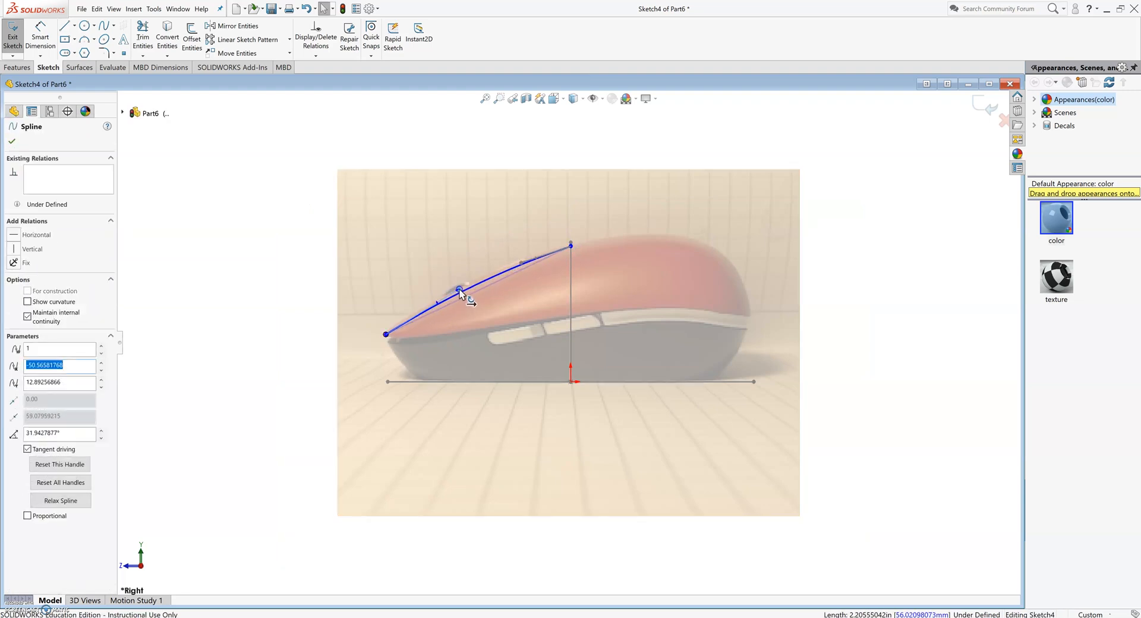
click(520, 264)
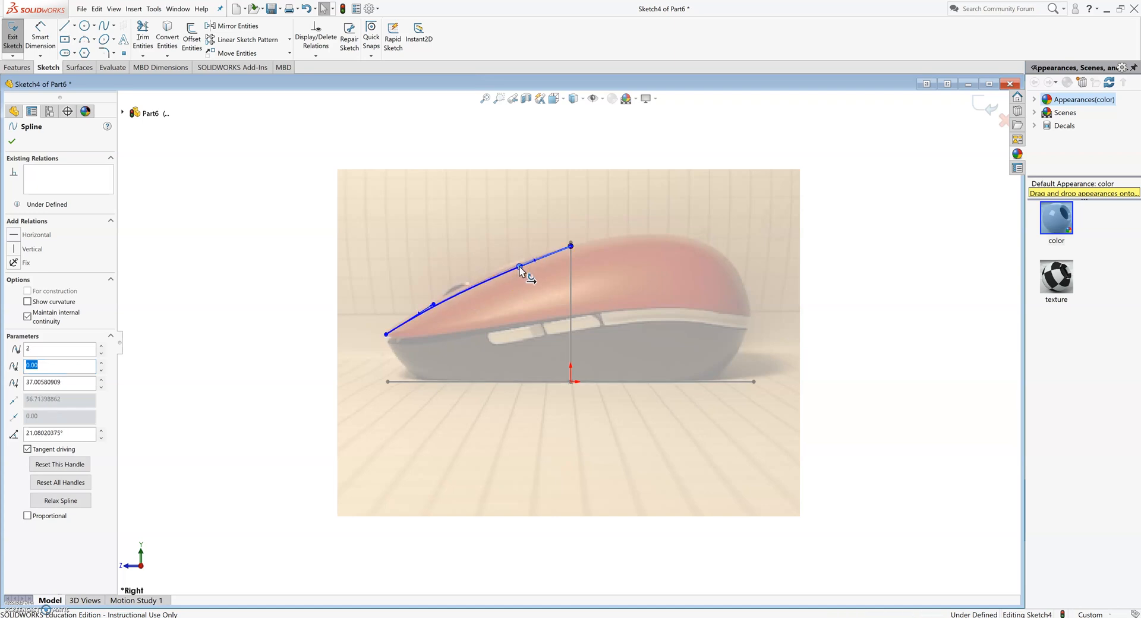
click(507, 343)
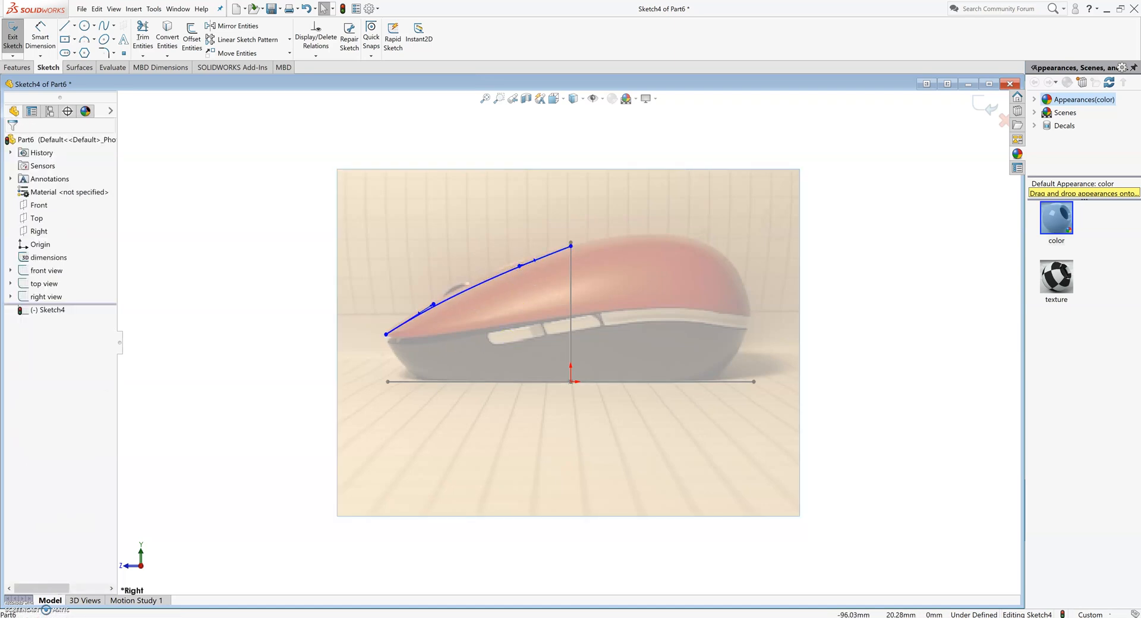
click(12, 33)
click(129, 120)
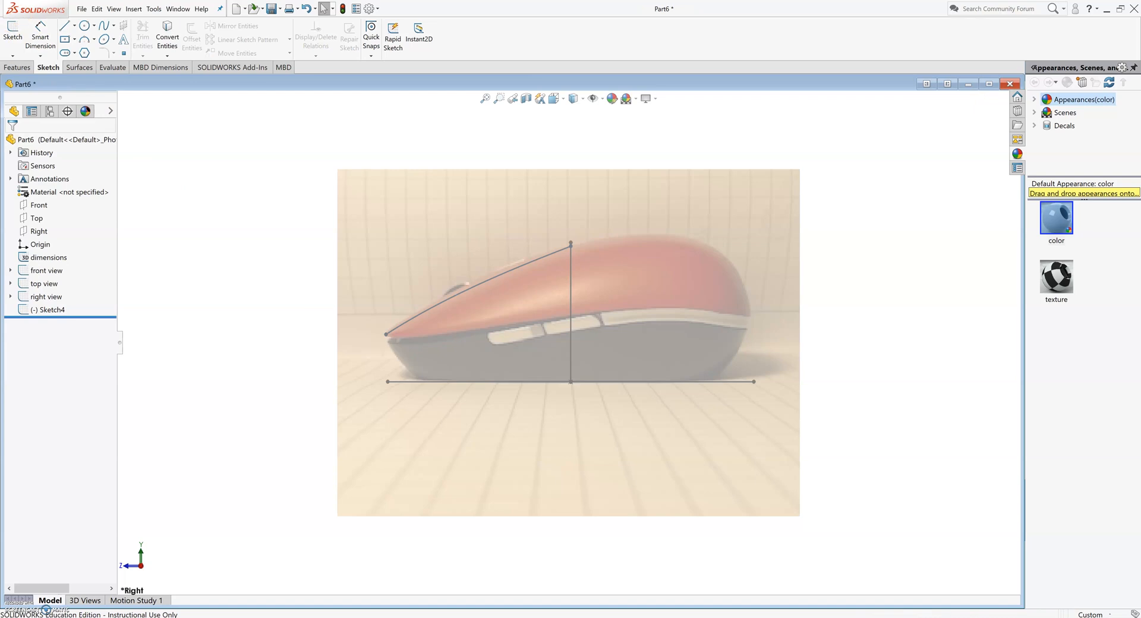
In a new Right plane sketch, draw a spline about 26.3 mm long from the nose spline's rear end along the mouse's crest.
click(11, 37)
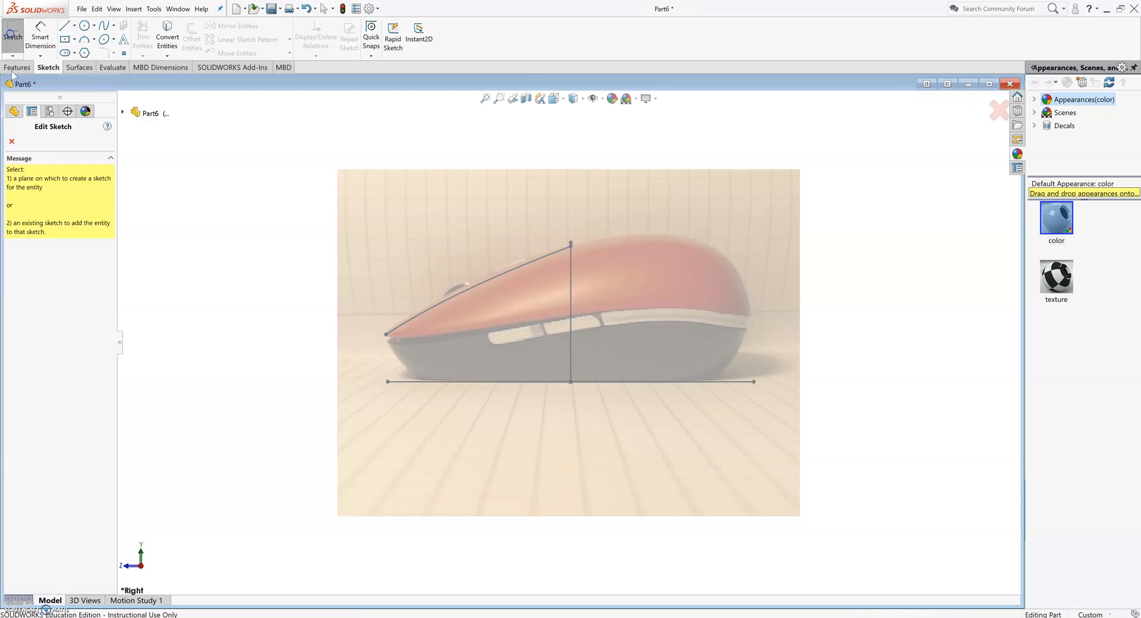
click(121, 113)
click(163, 203)
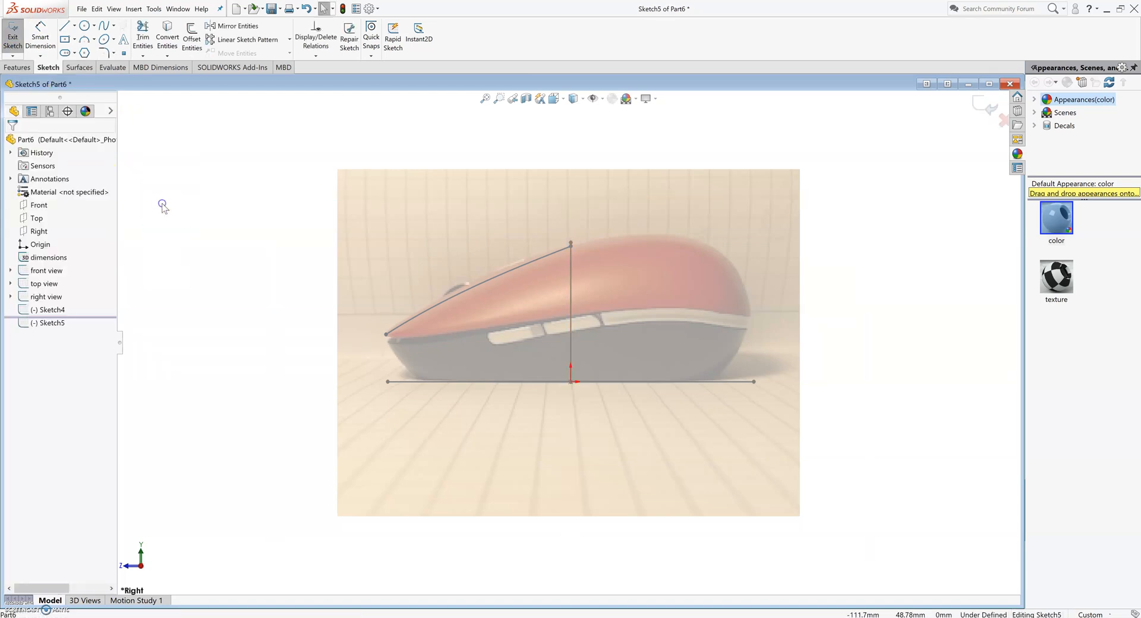
click(104, 25)
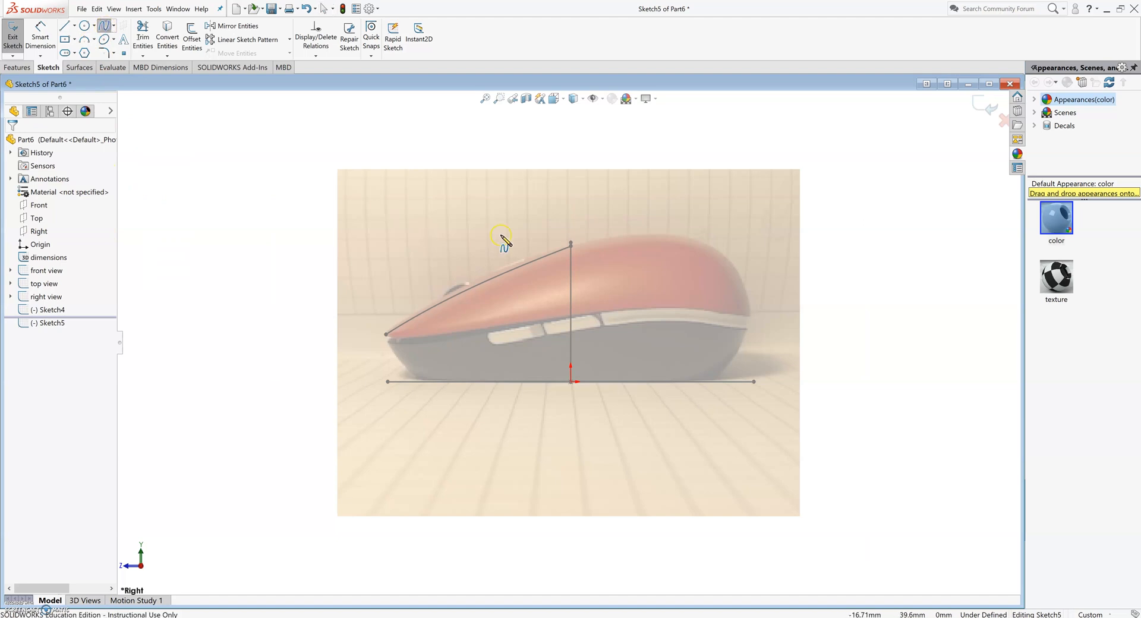
click(570, 245)
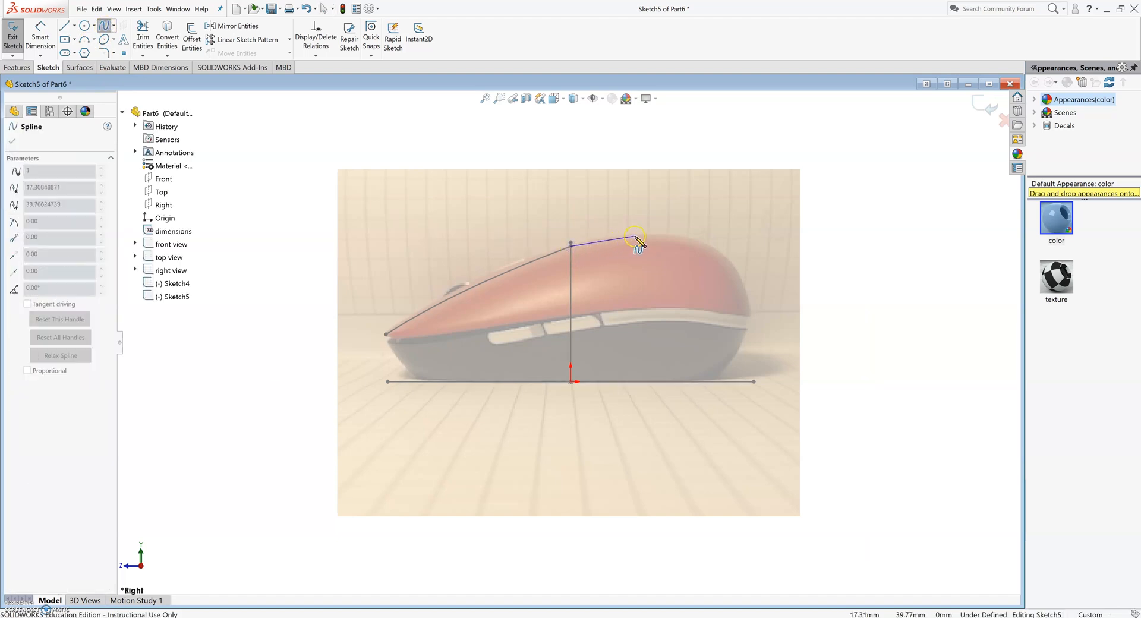
click(666, 234)
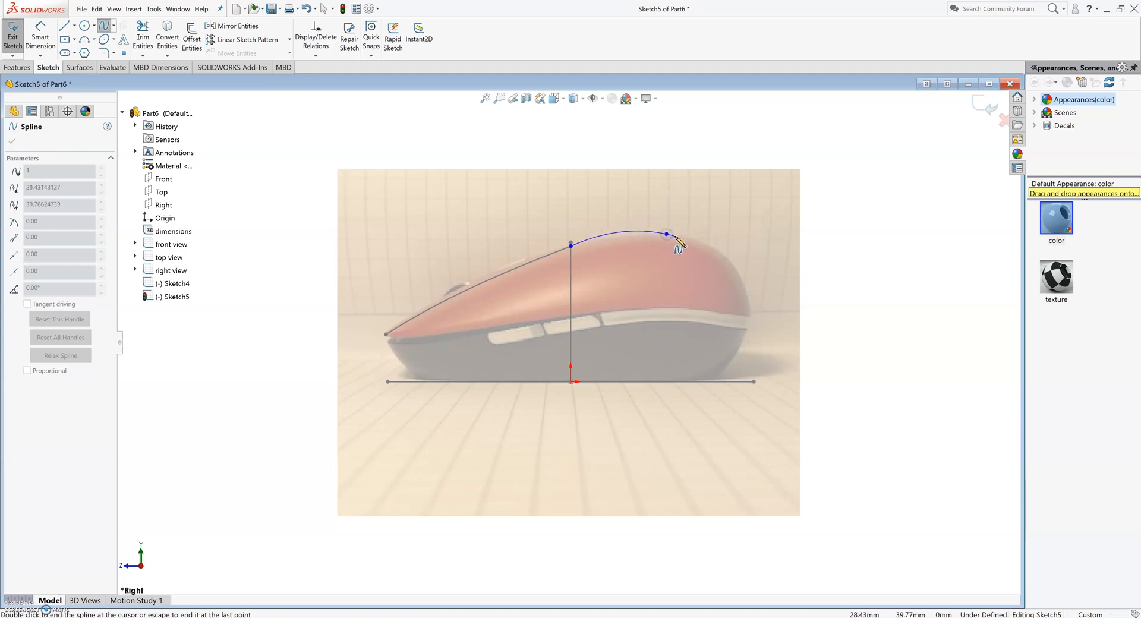
key(Escape)
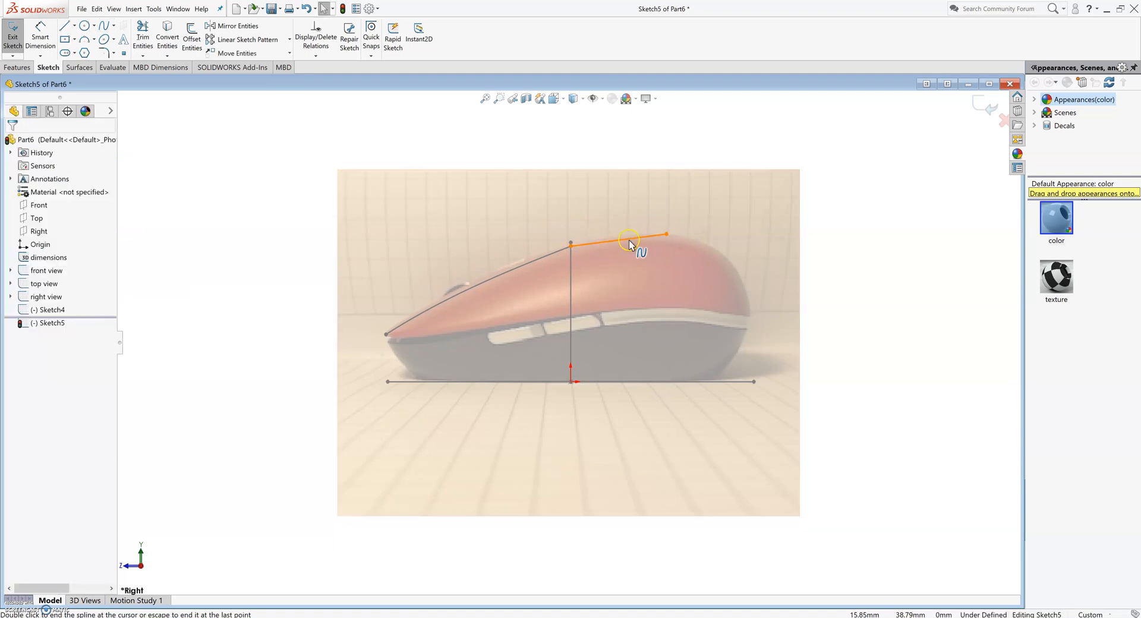
Make the crest spline tangent to the nose spline.
click(622, 240)
scroll(567, 229, down, 4)
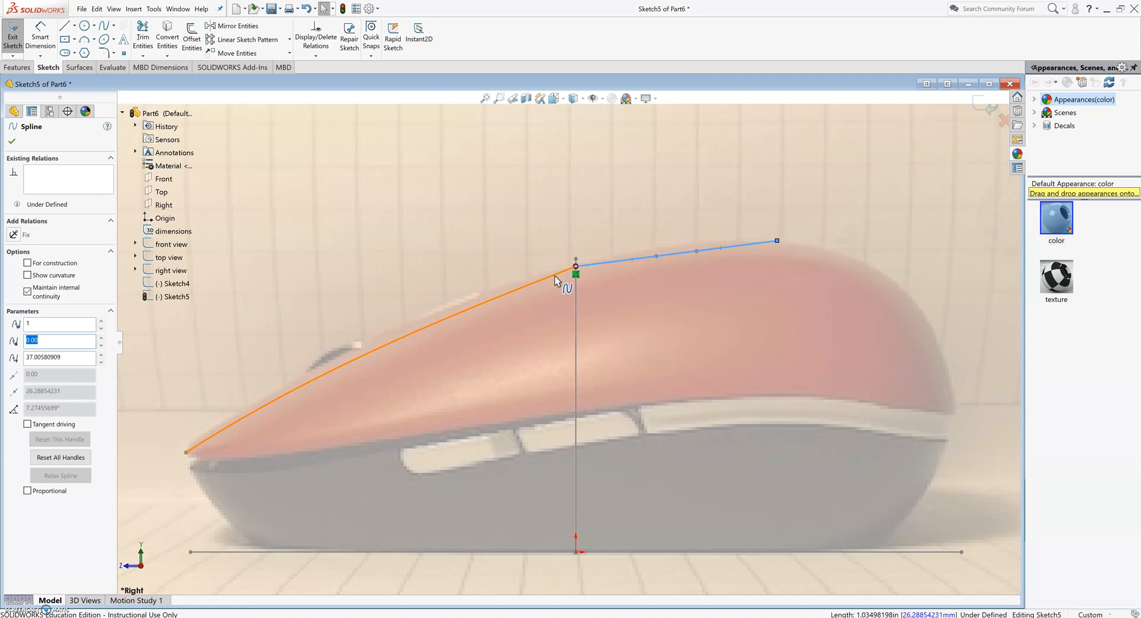
ctrl+click(554, 275)
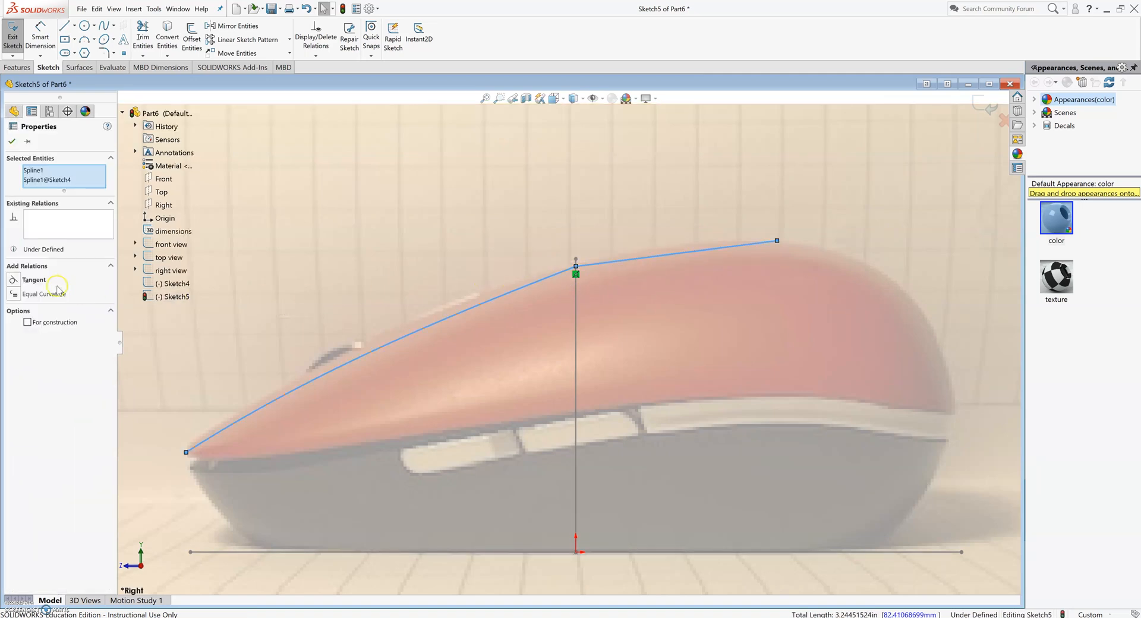
click(37, 284)
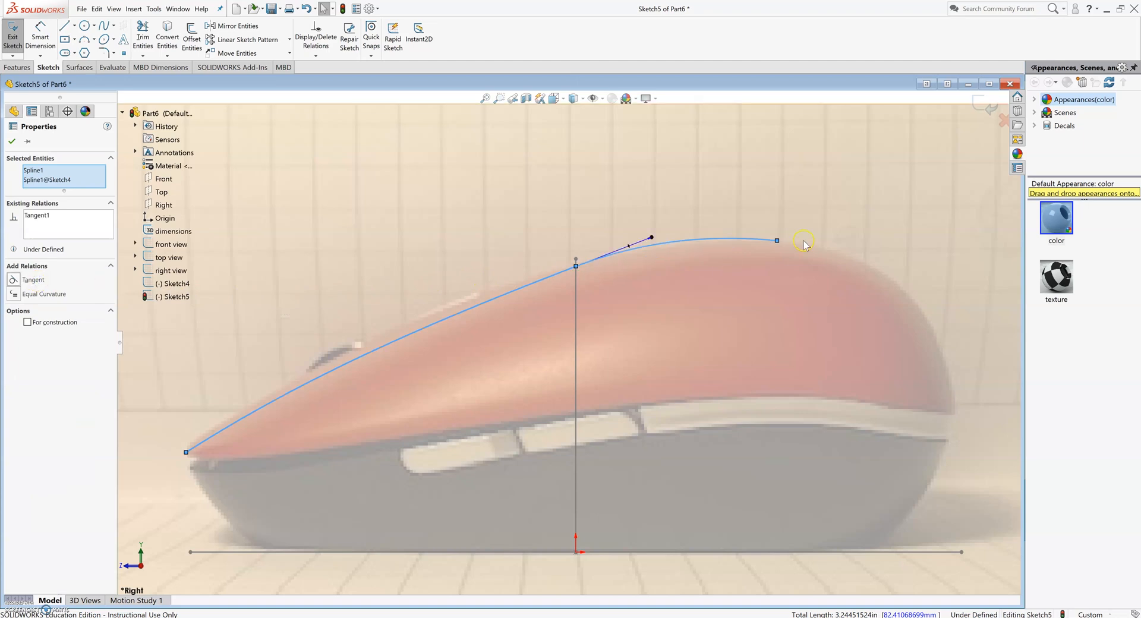
click(569, 275)
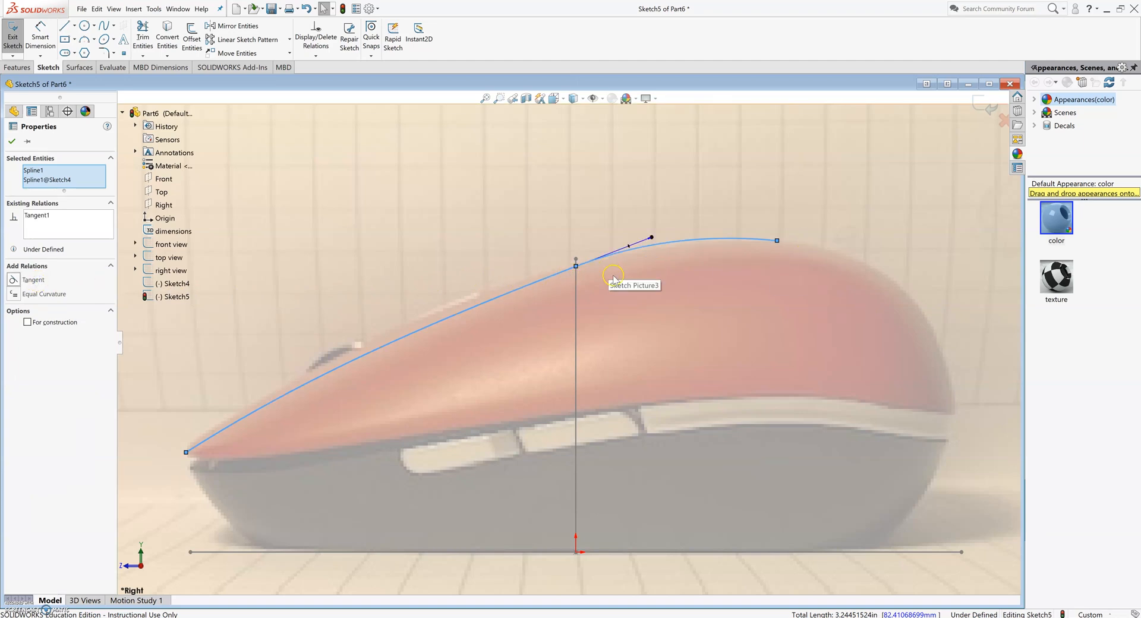
click(659, 294)
Move the crest spline's rear endpoint to about 30.2, 39.5 mm and close the sketch.
drag(777, 241, 809, 248)
click(640, 311)
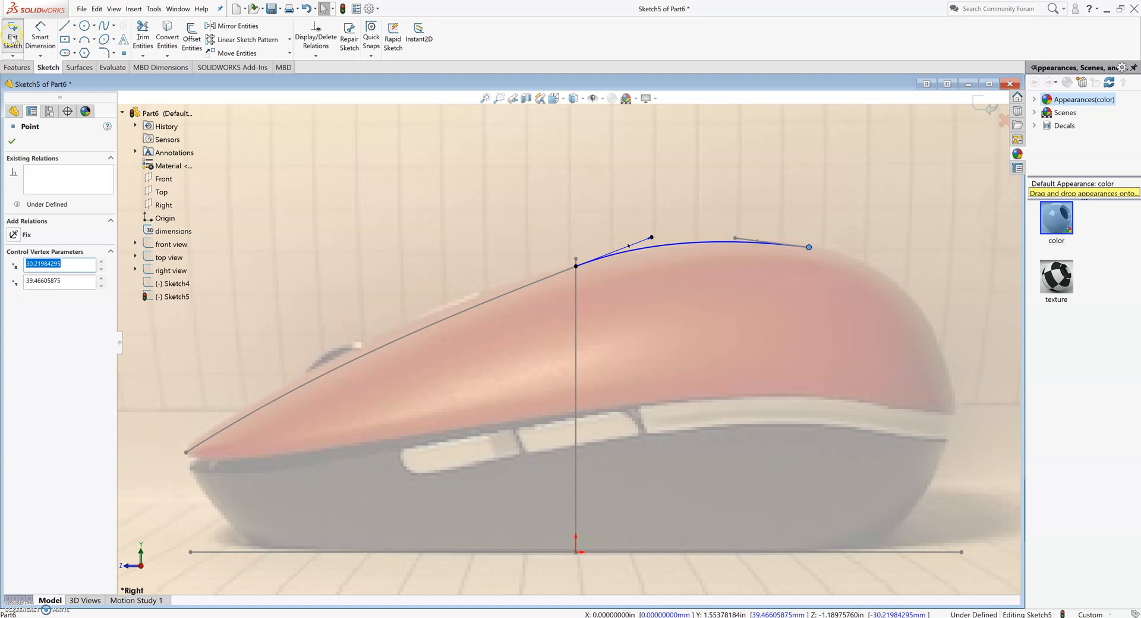
click(12, 37)
click(768, 315)
key(f)
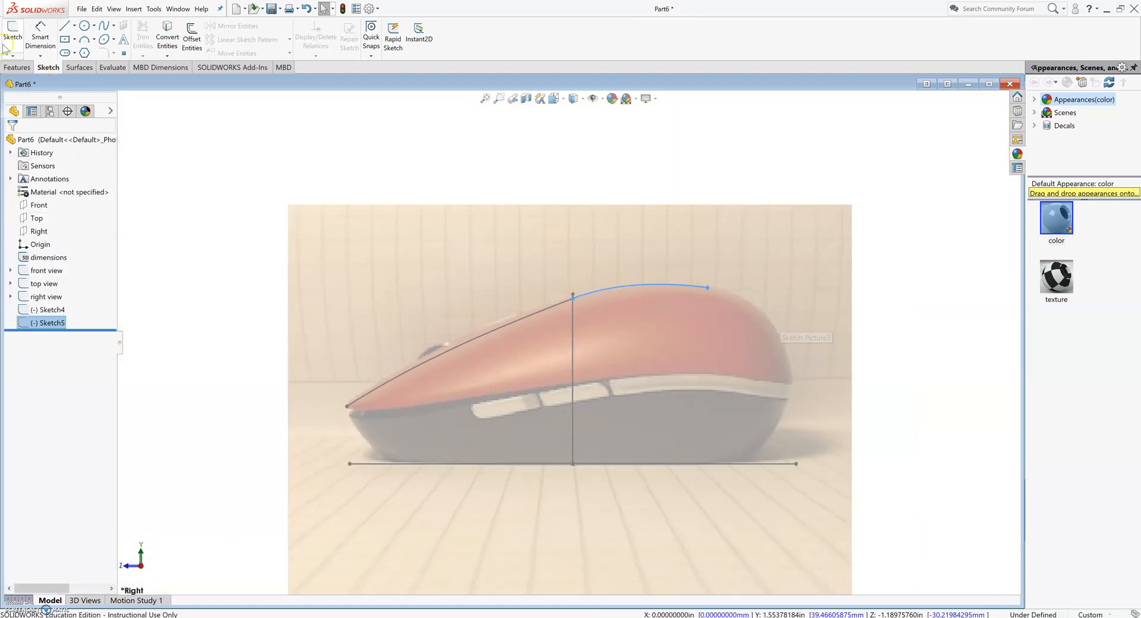
click(174, 124)
In a new Right plane sketch, draw a spline about 28.5 mm end to end from the crest to the mouse's rear edge, bending it to the outline.
click(13, 30)
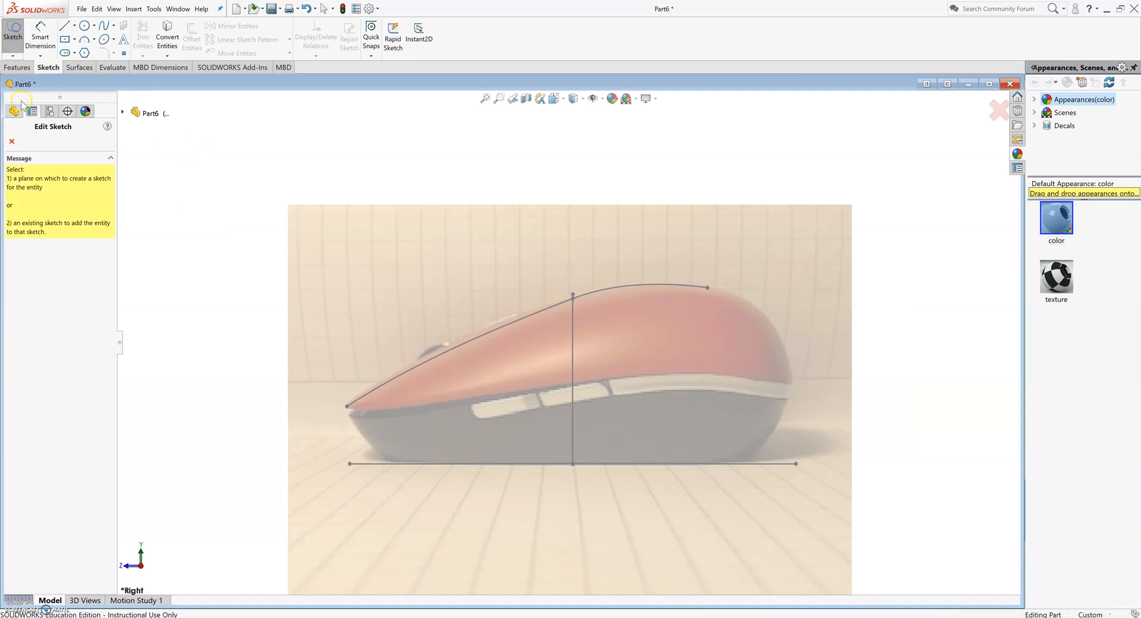
click(122, 111)
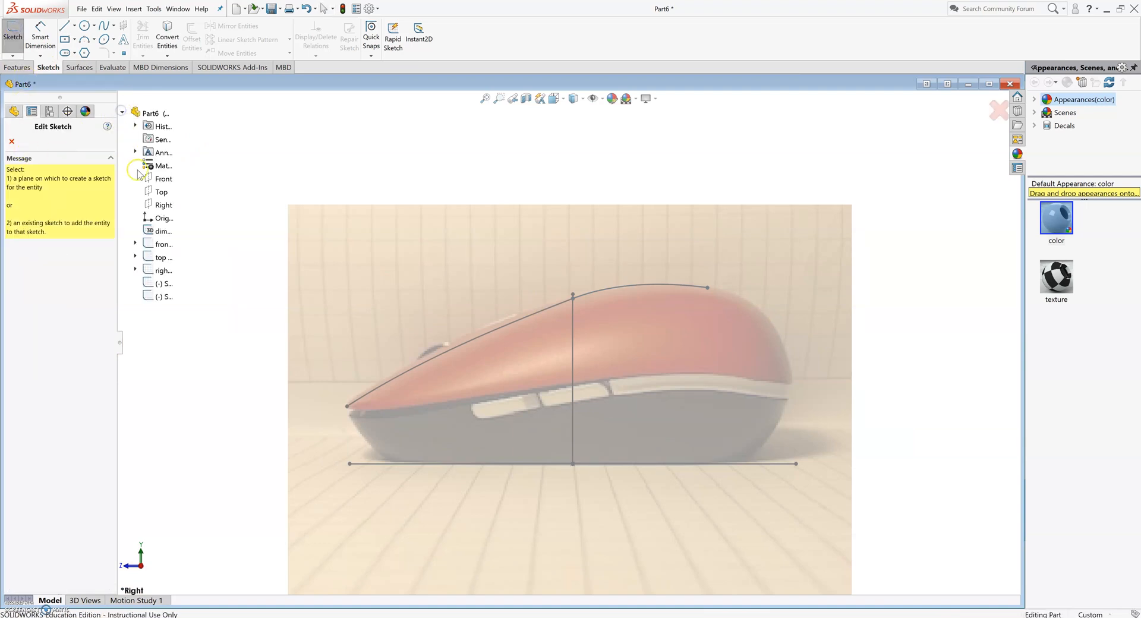
click(161, 205)
click(104, 30)
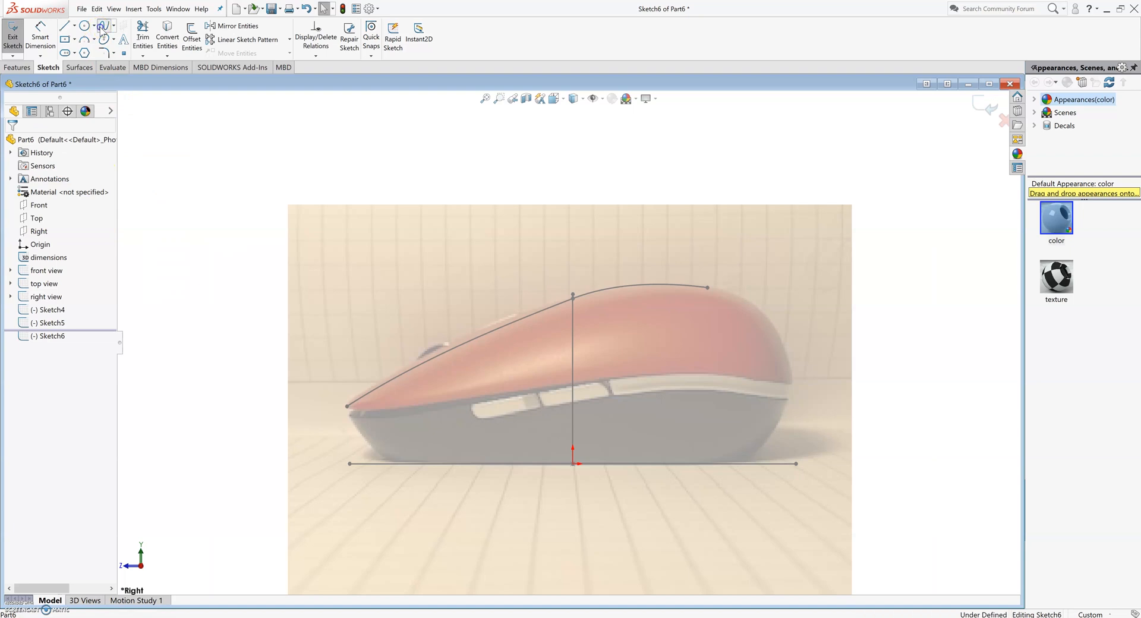
click(707, 288)
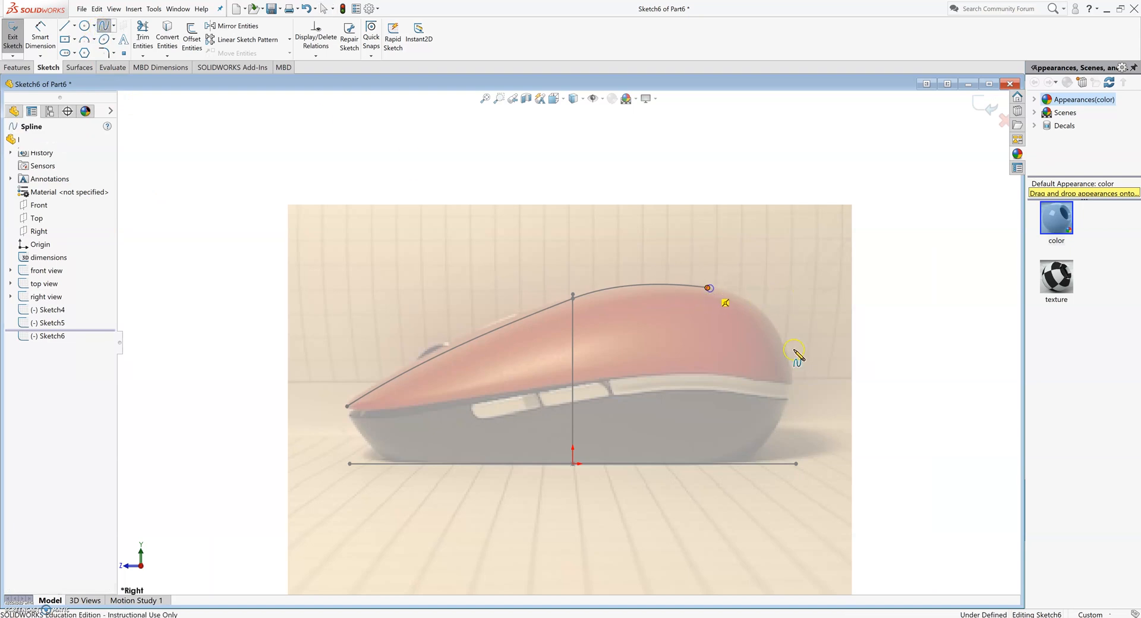
double_click(790, 385)
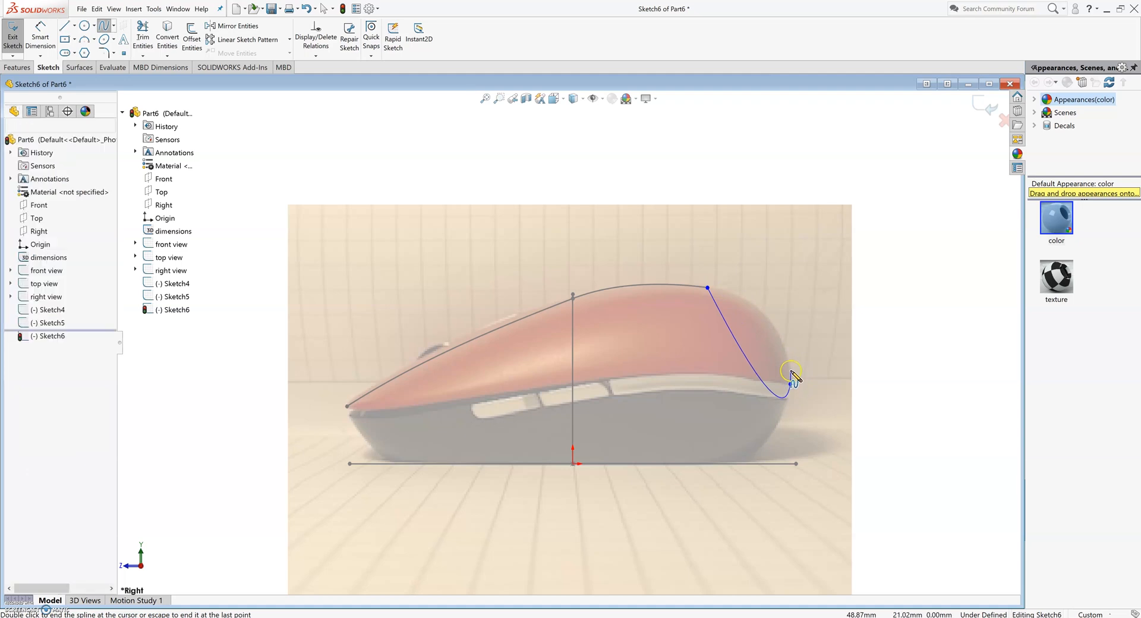
click(750, 347)
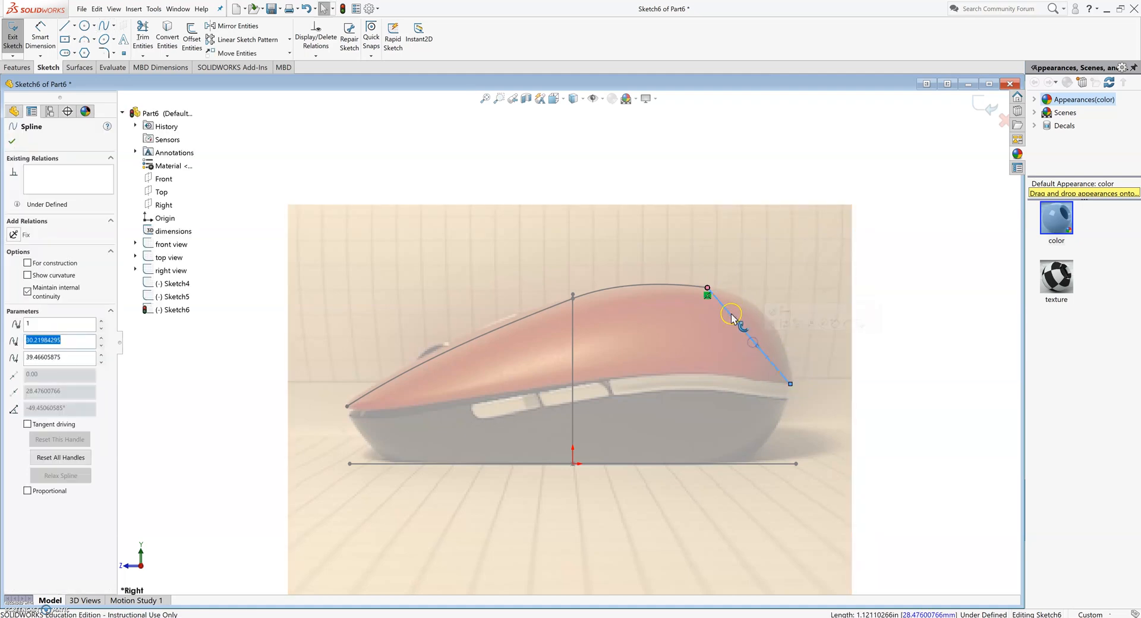
drag(740, 327, 768, 298)
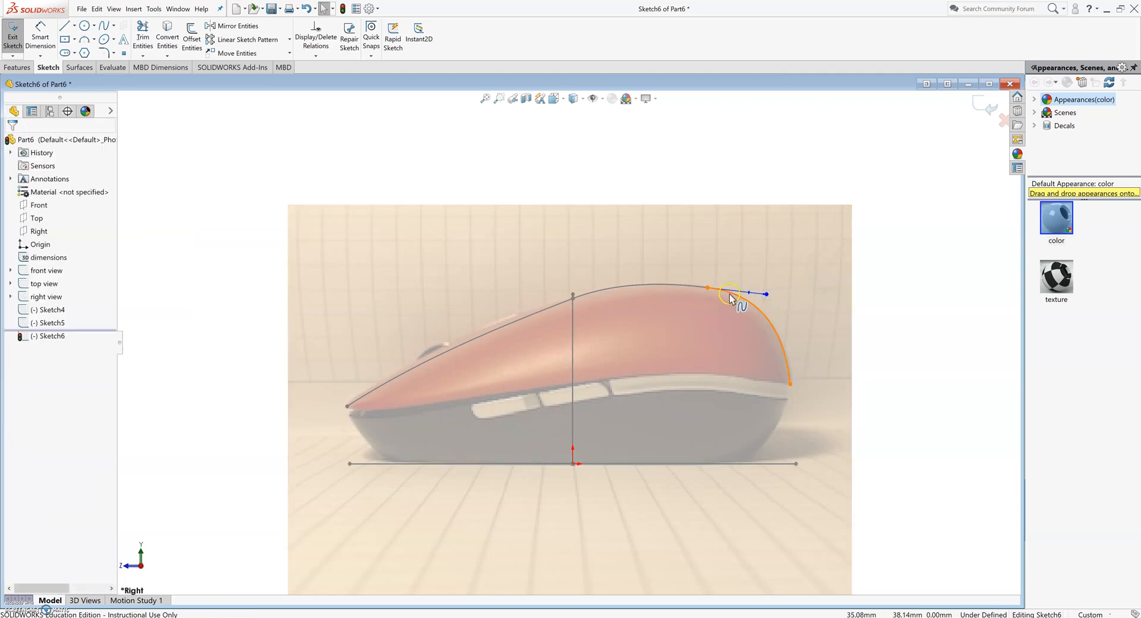
Make the rear spline tangent to the crest spline and close the sketch.
click(707, 289)
ctrl+click(700, 285)
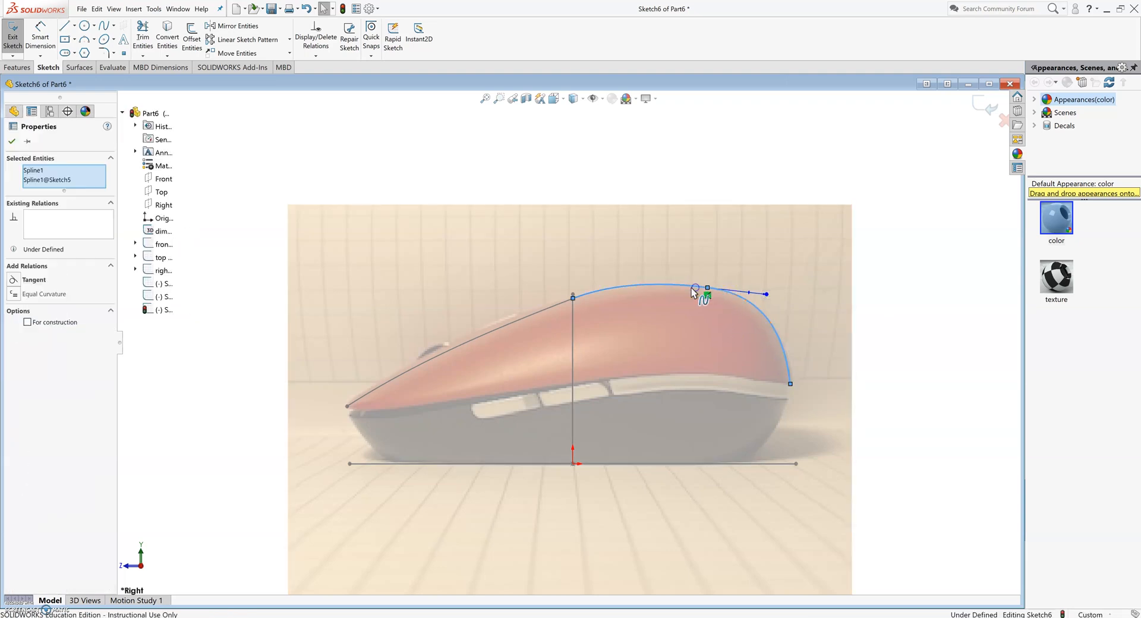
click(41, 278)
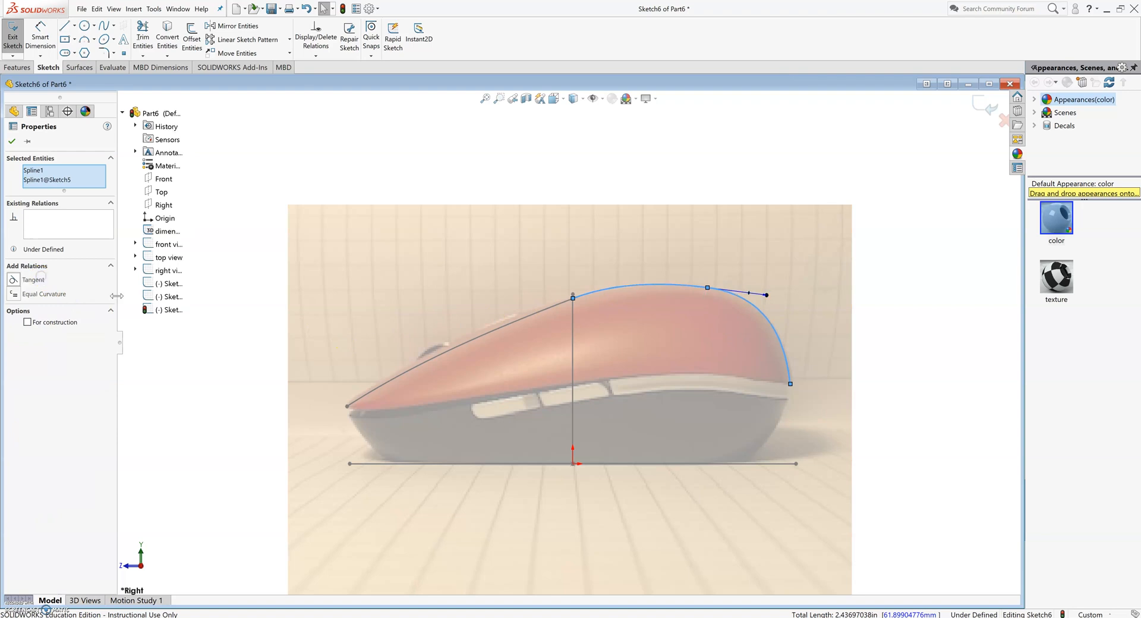
click(815, 312)
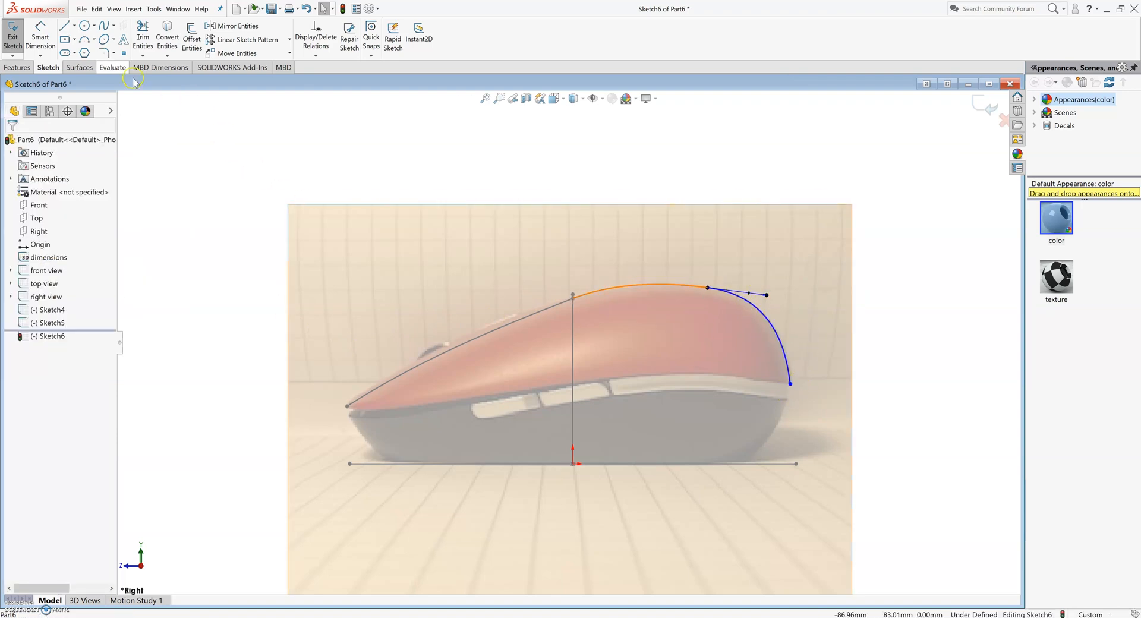
click(13, 37)
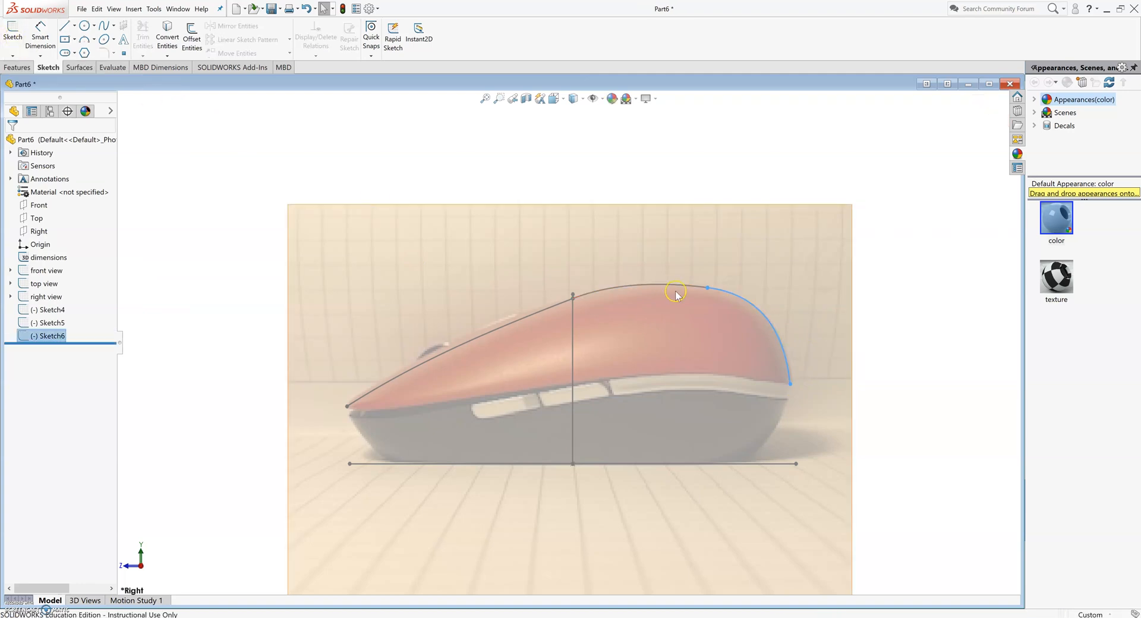
click(880, 364)
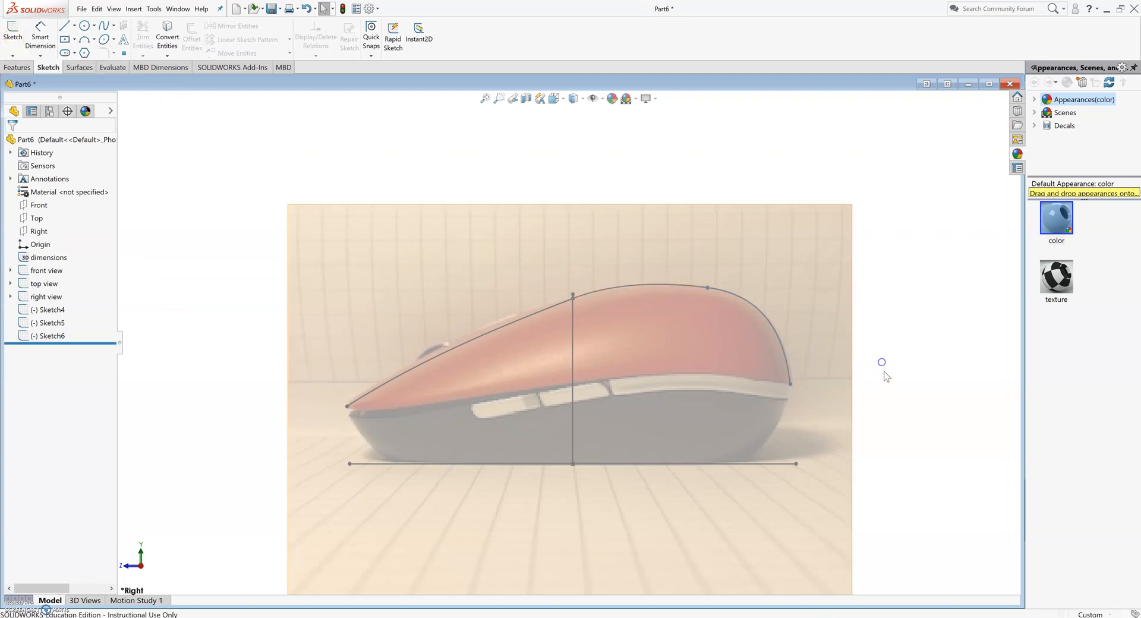
In a new Right plane sketch, draw a spline about 25.5 mm end to end from the rear edge to the base line, bending it to the outline.
click(104, 27)
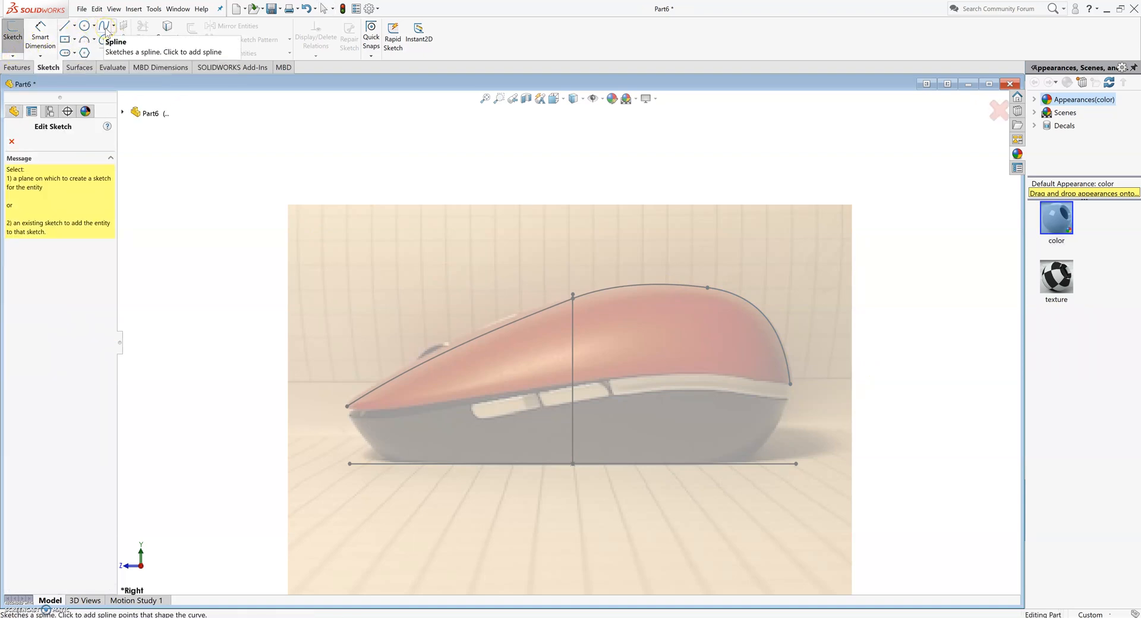
click(122, 114)
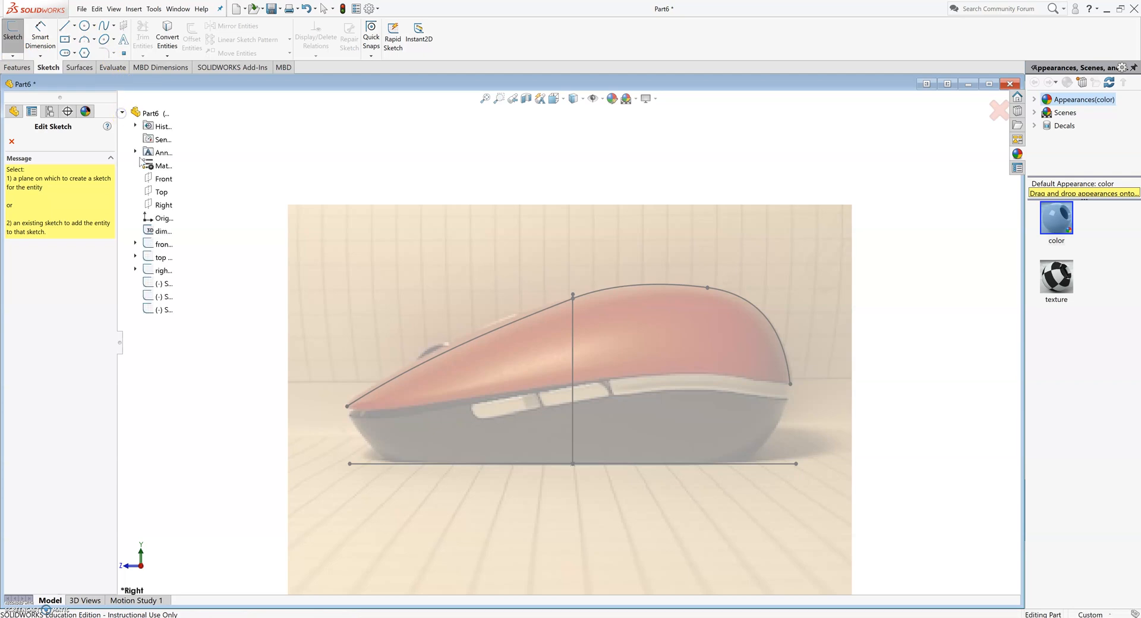
click(163, 205)
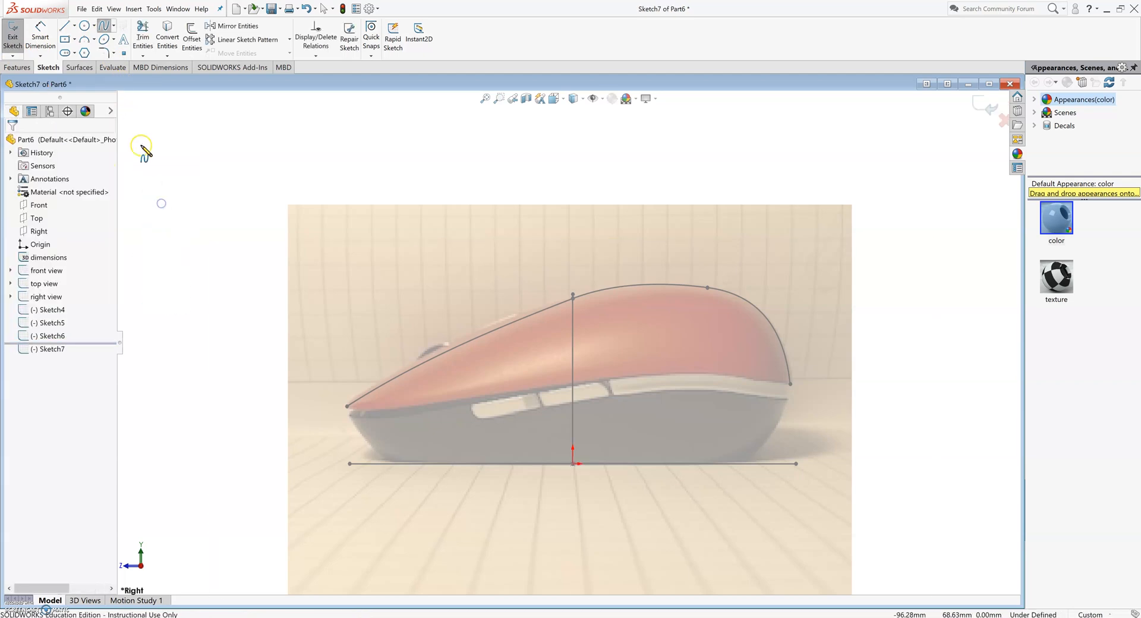
click(790, 384)
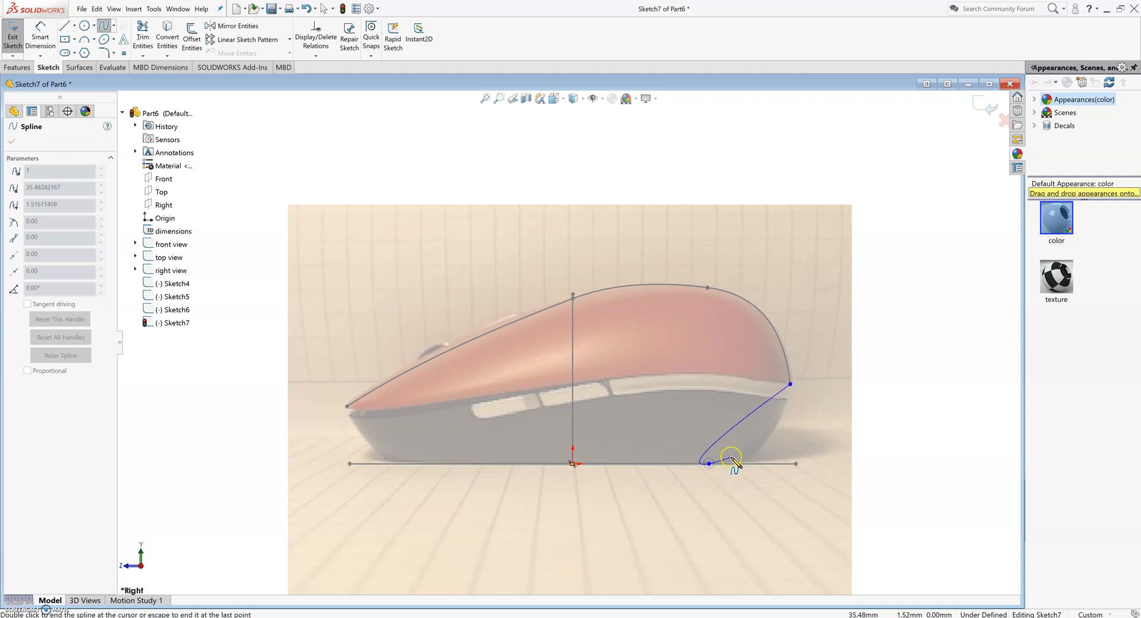
double_click(710, 463)
click(751, 425)
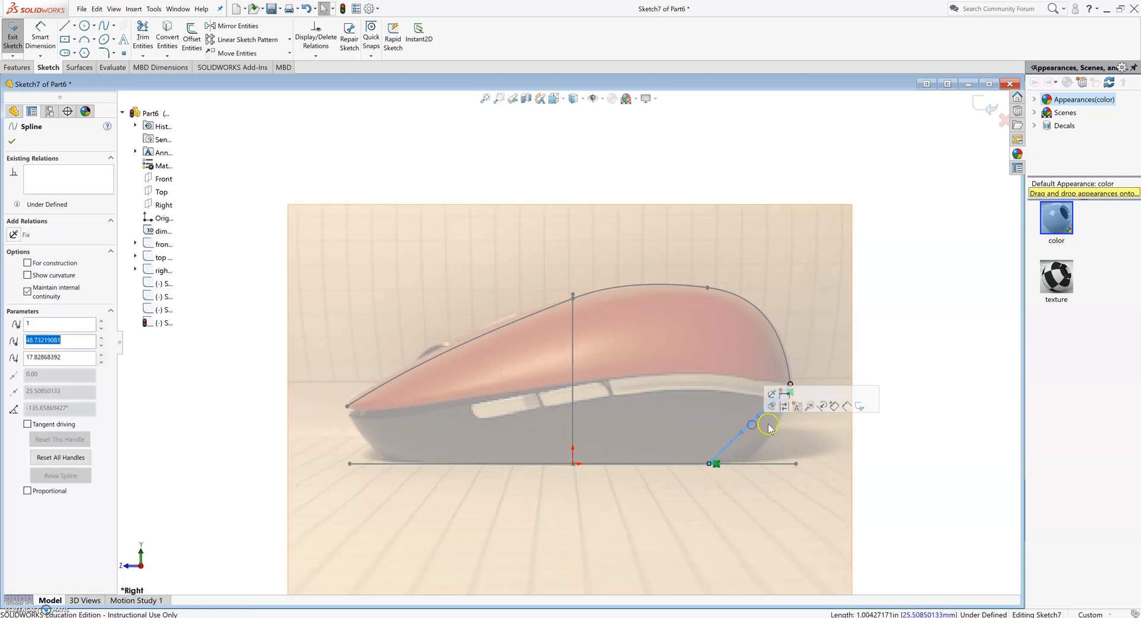
drag(757, 418, 779, 442)
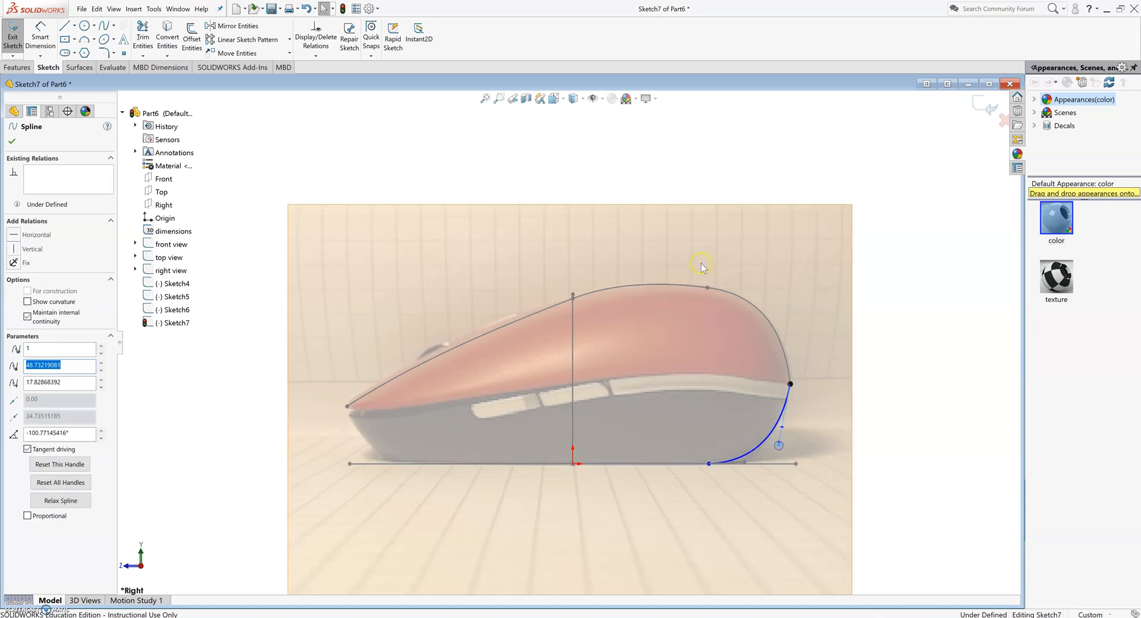
Add a vertical relation between the lower rear spline's base endpoint and the crest spline's rear endpoint.
click(841, 196)
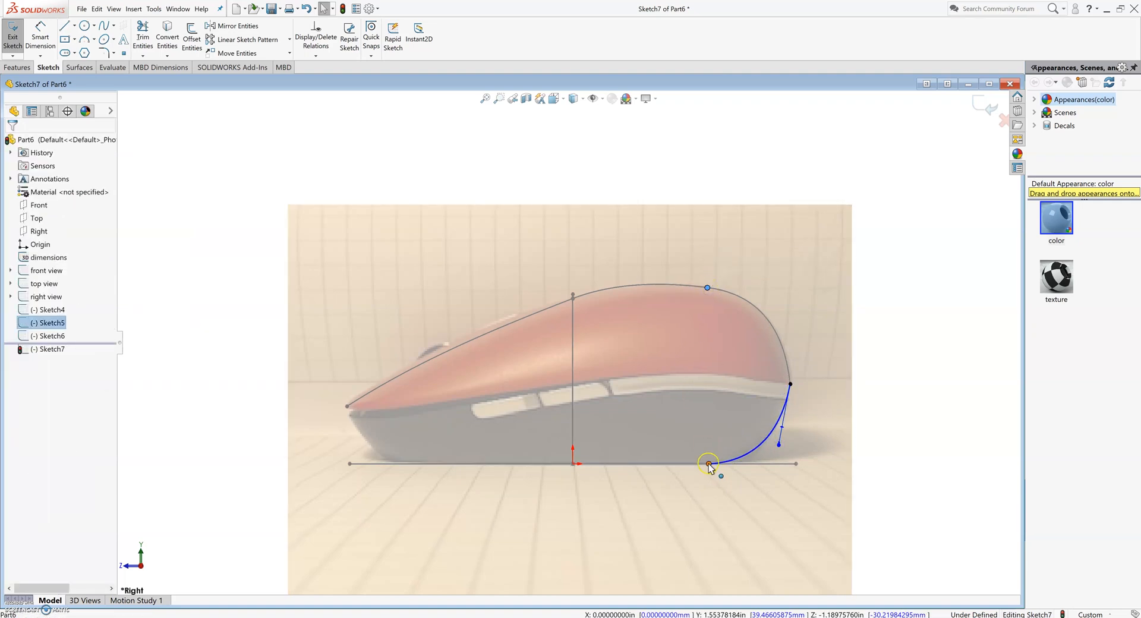
click(708, 463)
ctrl+click(716, 464)
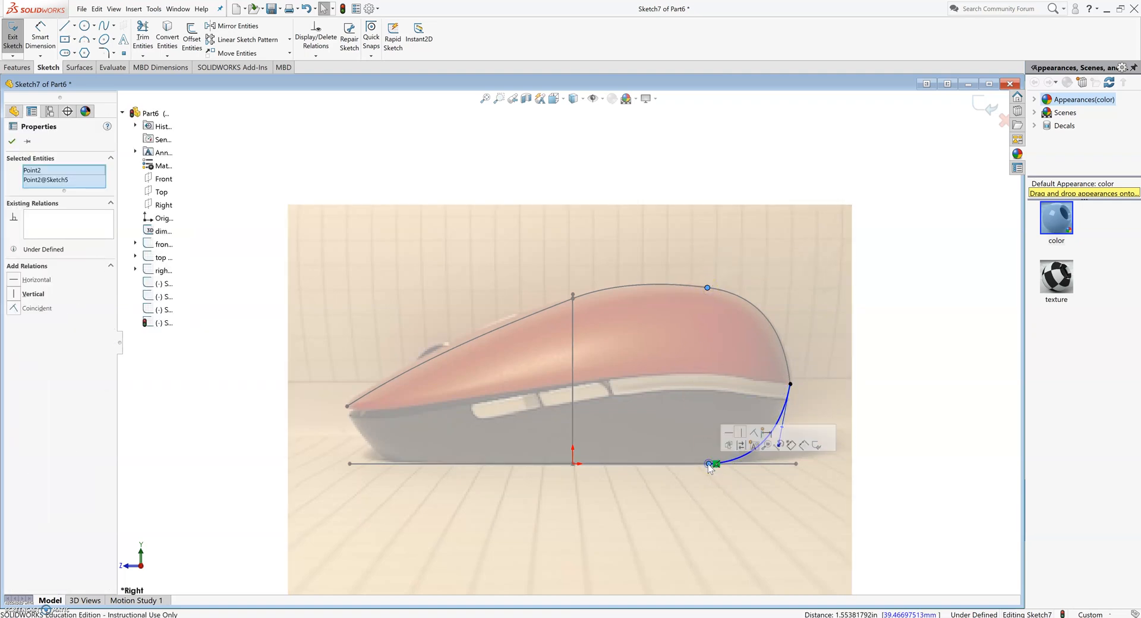
click(33, 294)
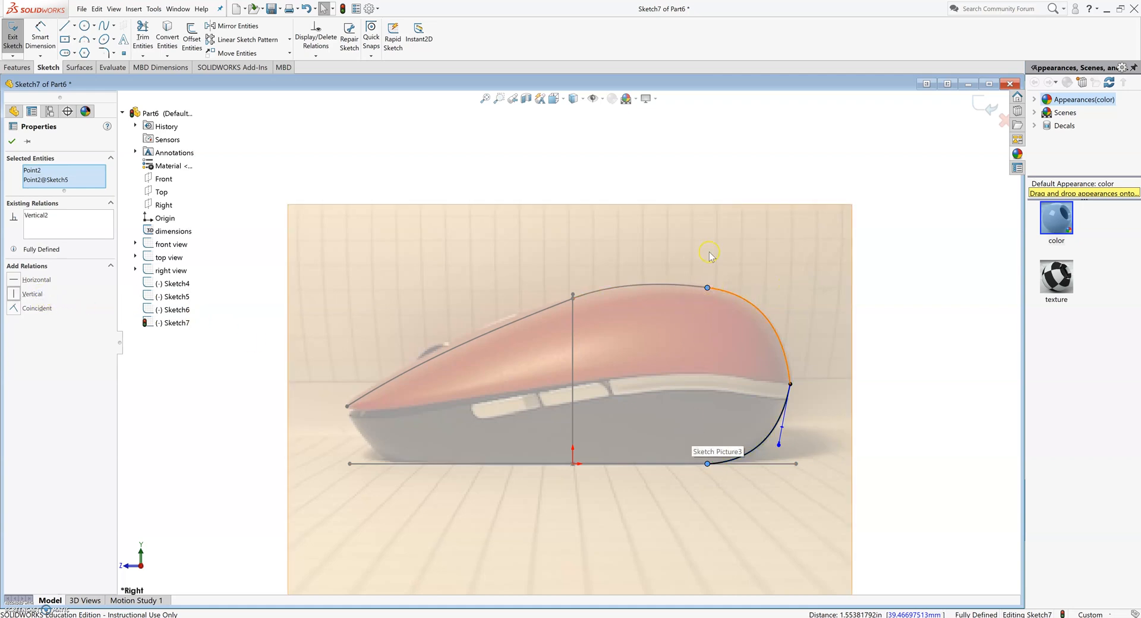
click(879, 393)
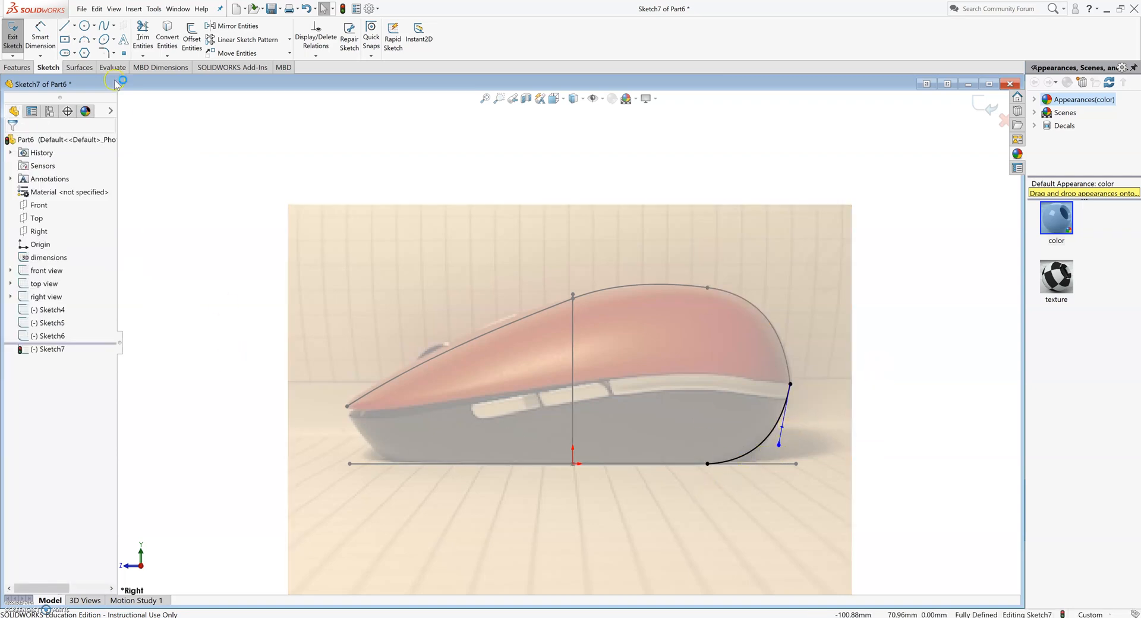
Draw a horizontal line about 30.2 mm long from the origin to the lower rear spline's base endpoint and close the sketch.
click(64, 26)
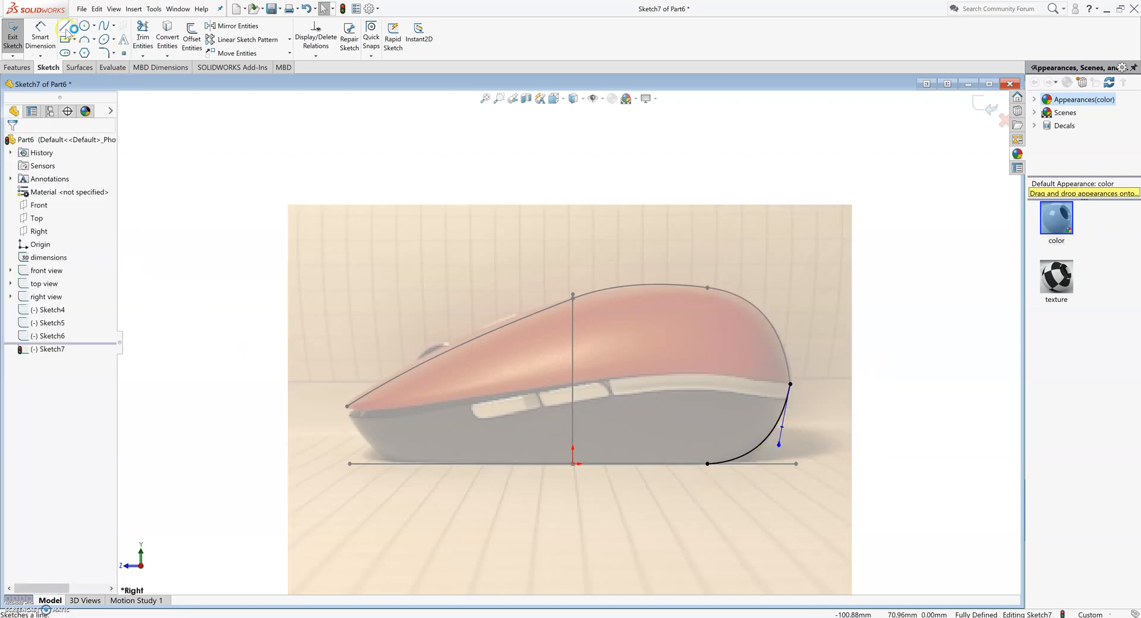
click(572, 463)
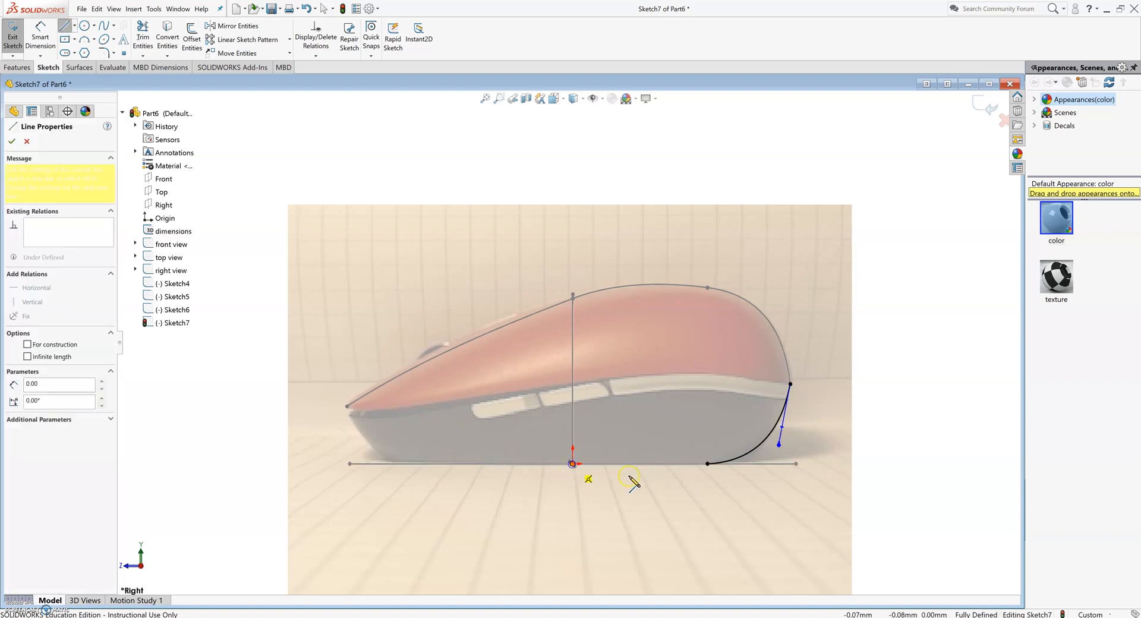
double_click(707, 462)
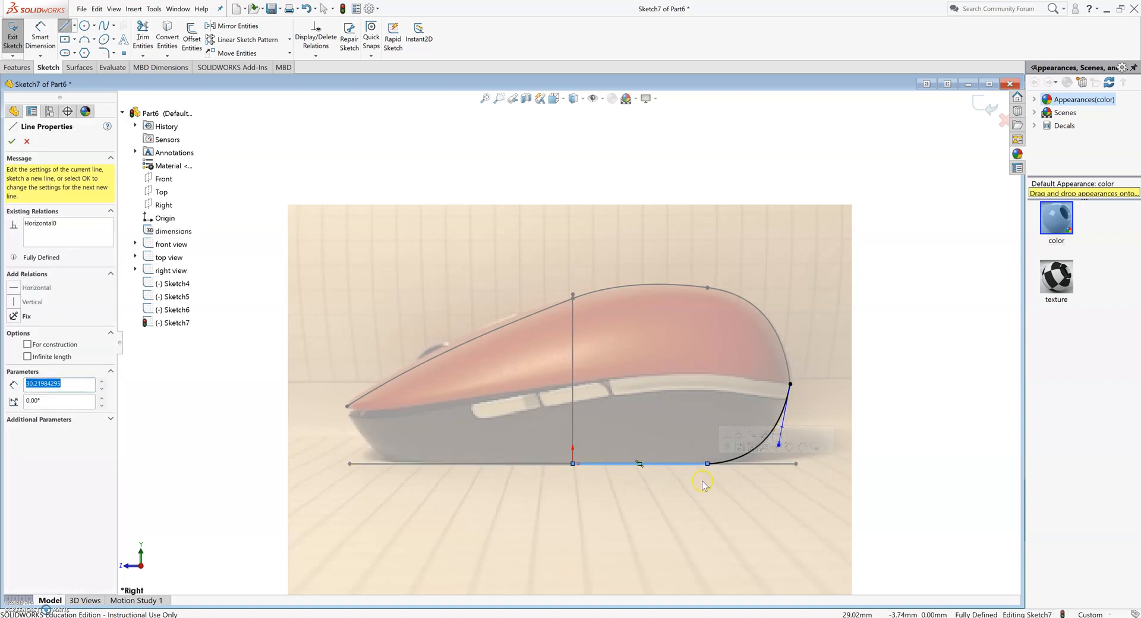
click(13, 34)
click(212, 259)
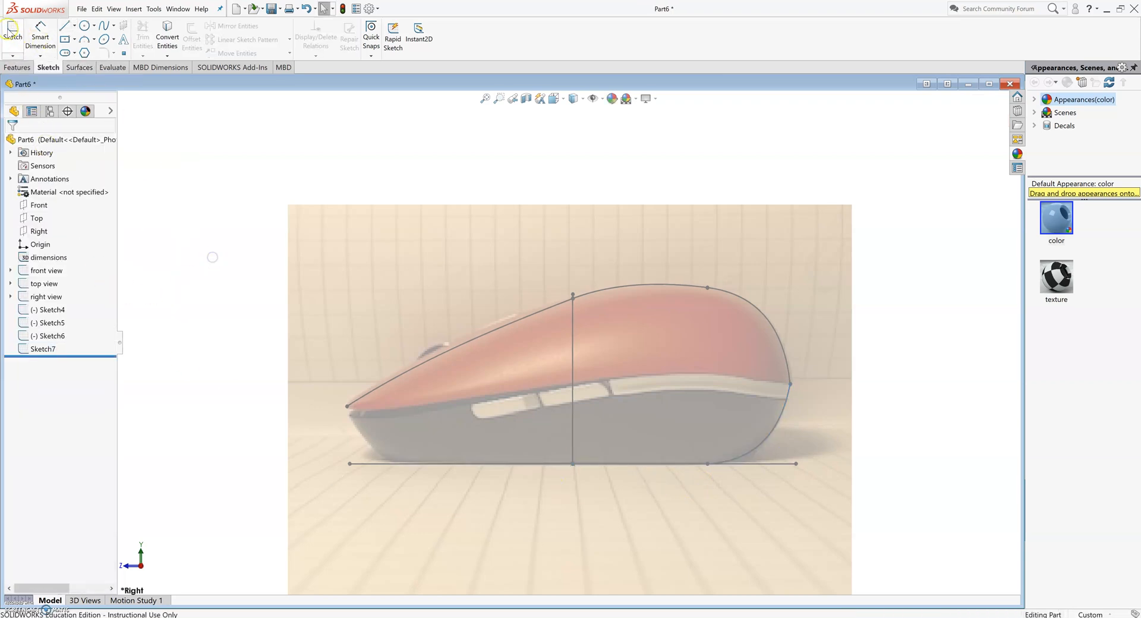
In a new Right plane sketch, draw a three-point spline from the nose tip through the lower front corner to the origin.
click(13, 34)
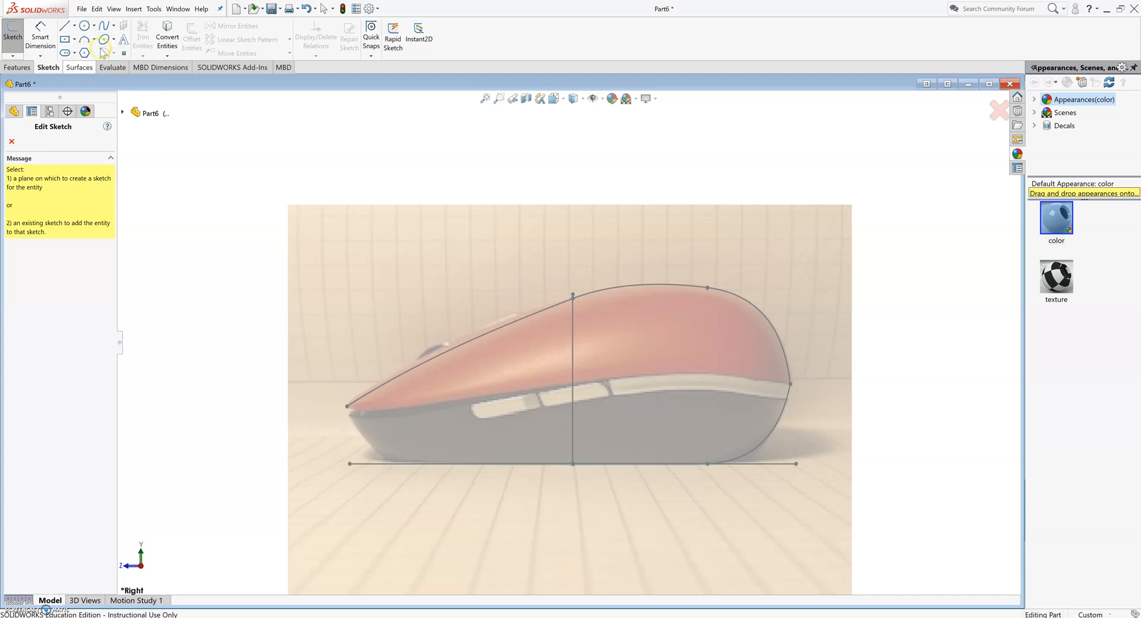
click(121, 112)
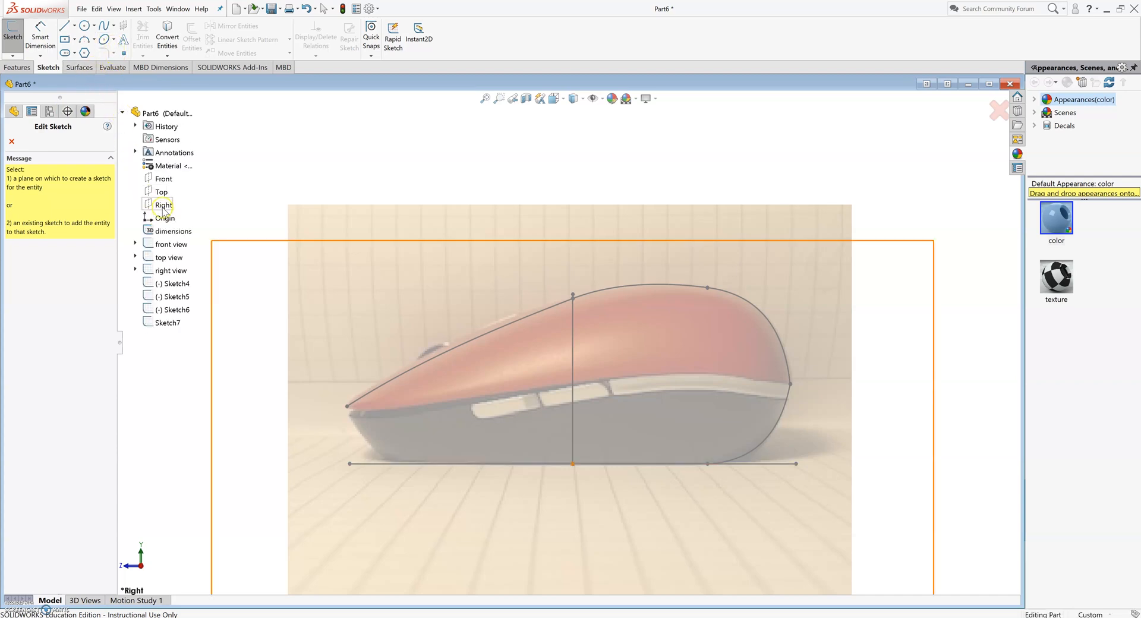
click(161, 206)
click(104, 26)
click(348, 407)
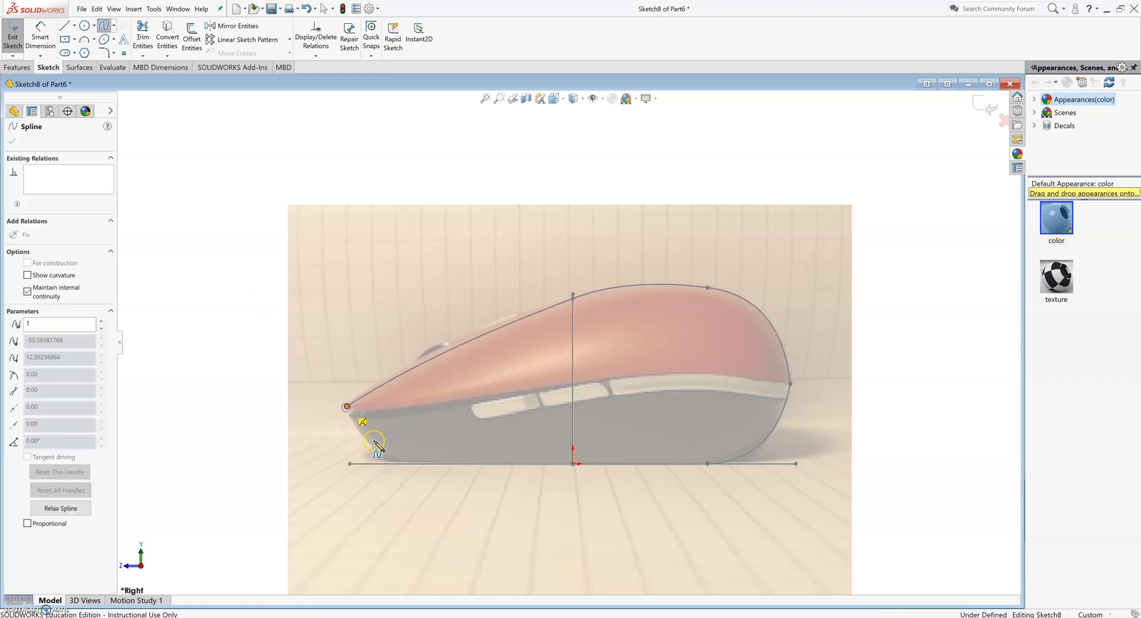
click(391, 459)
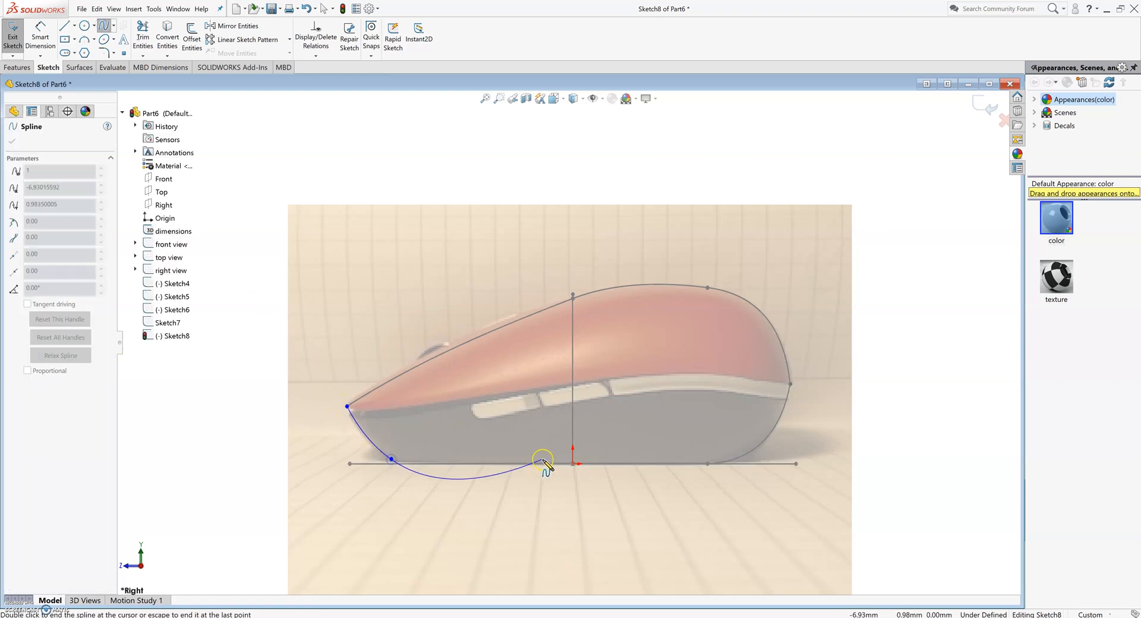
double_click(573, 464)
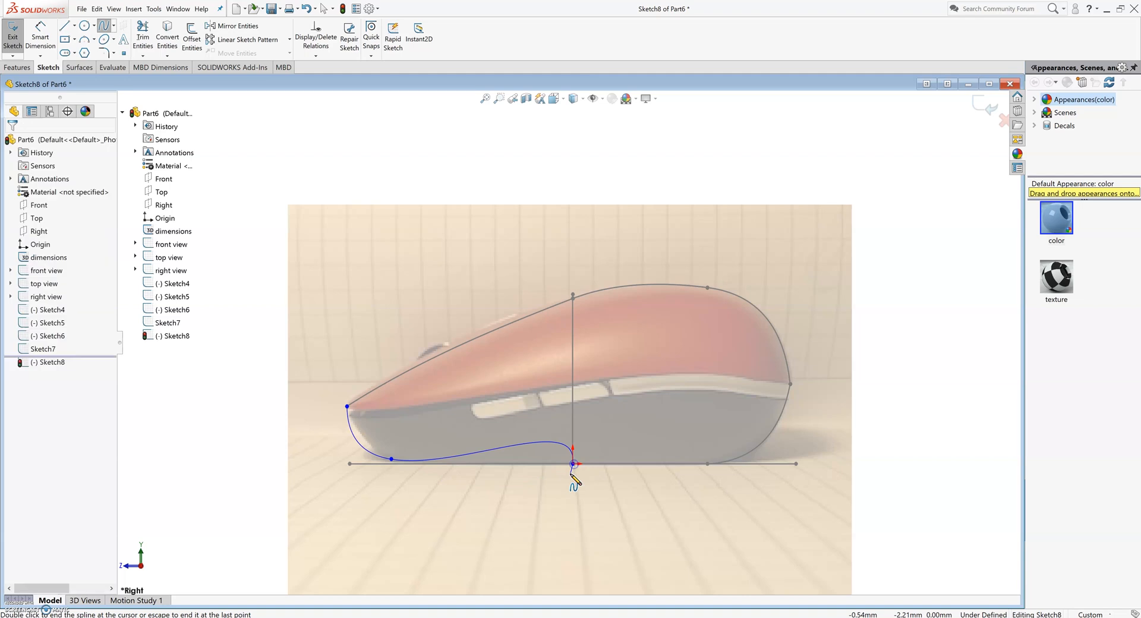
key(Escape)
Move the front spline's middle point to about -42.95, 1.58 mm and flatten the curve near the origin with its end handle.
click(404, 472)
drag(391, 459, 381, 457)
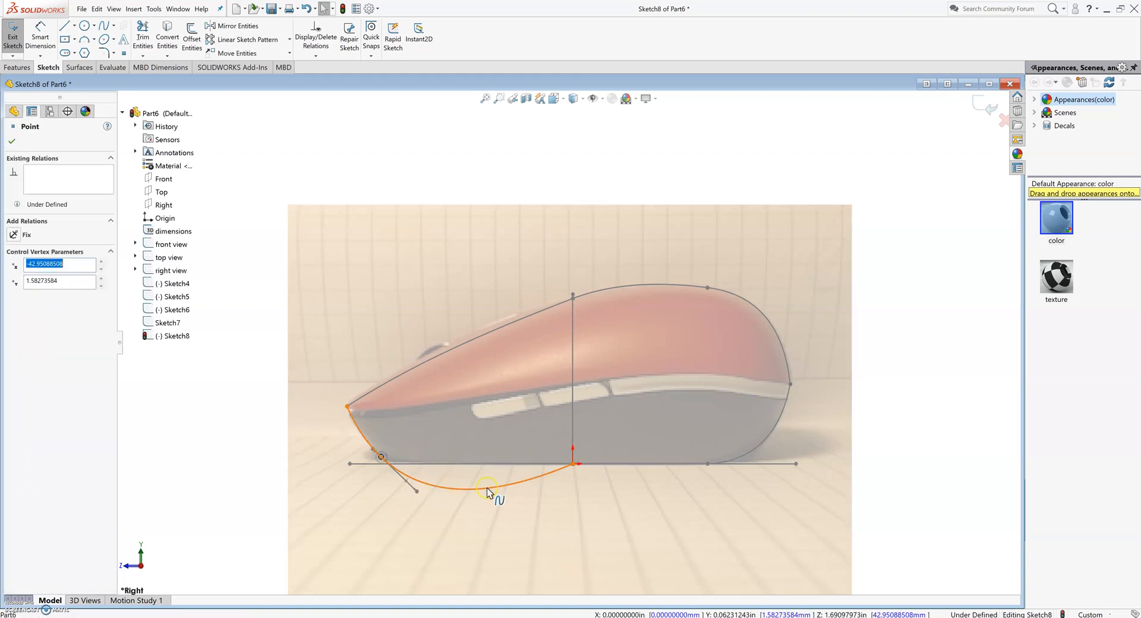
click(521, 486)
drag(504, 493, 475, 458)
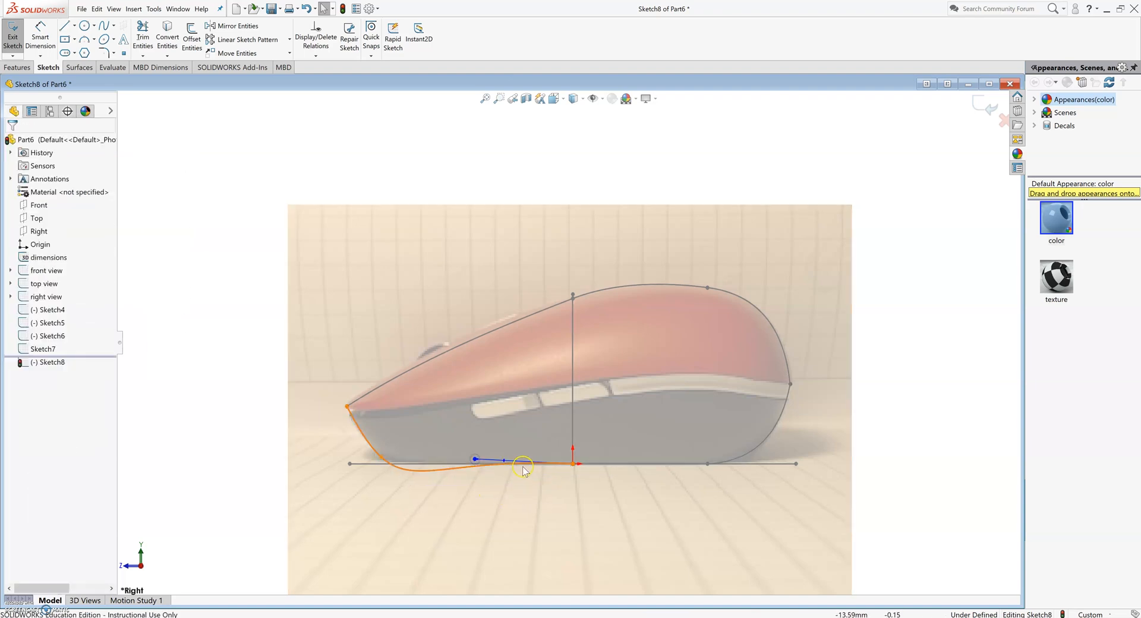
Try to make the front spline tangent to the horizontal base line, and undo the relation.
click(493, 468)
ctrl+click(590, 466)
click(20, 280)
click(32, 294)
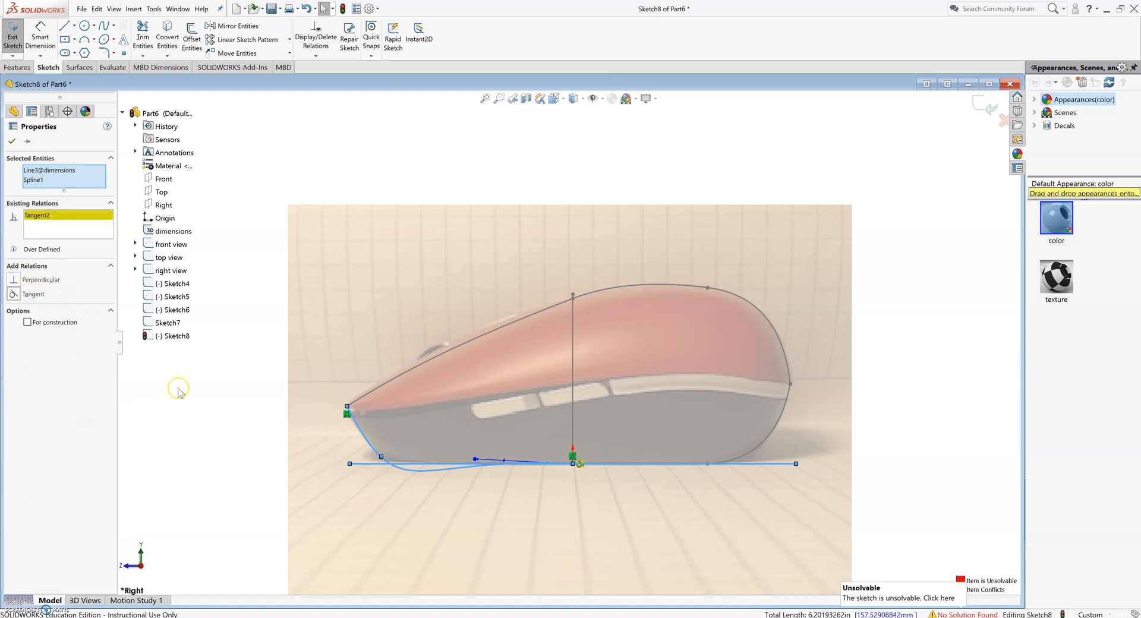
key(ctrl+z)
Set the front spline's tangent radial direction at the origin to 0°.
scroll(679, 507, down, 5)
scroll(499, 444, up, 3)
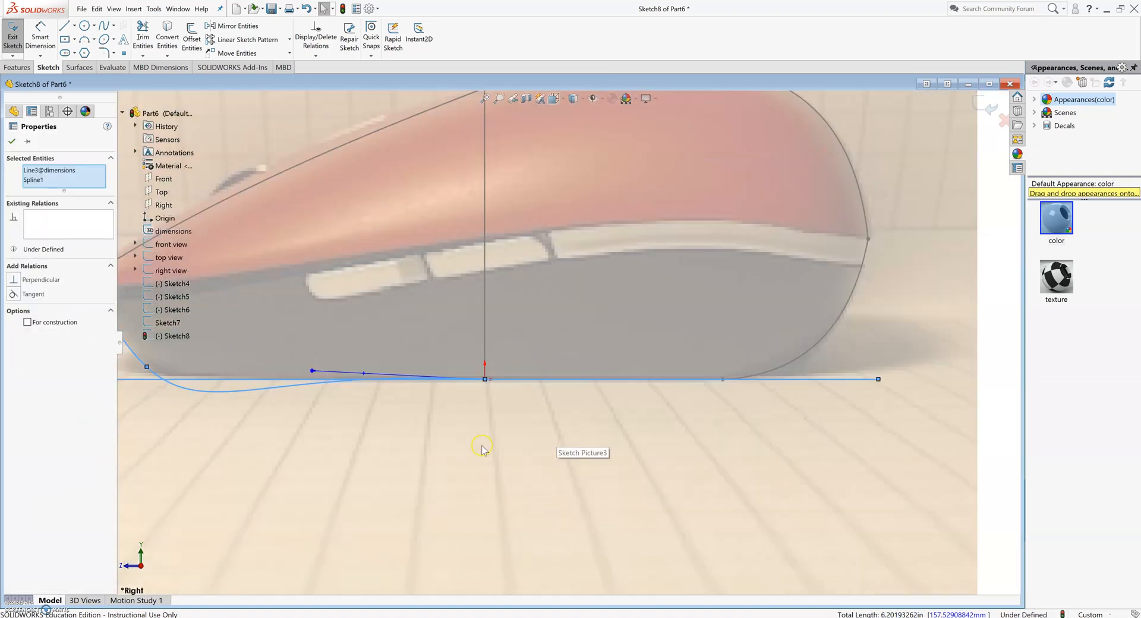
click(354, 367)
mouse_move(354, 367)
mouse_down()
mouse_move(357, 387)
mouse_move(356, 366)
mouse_up()
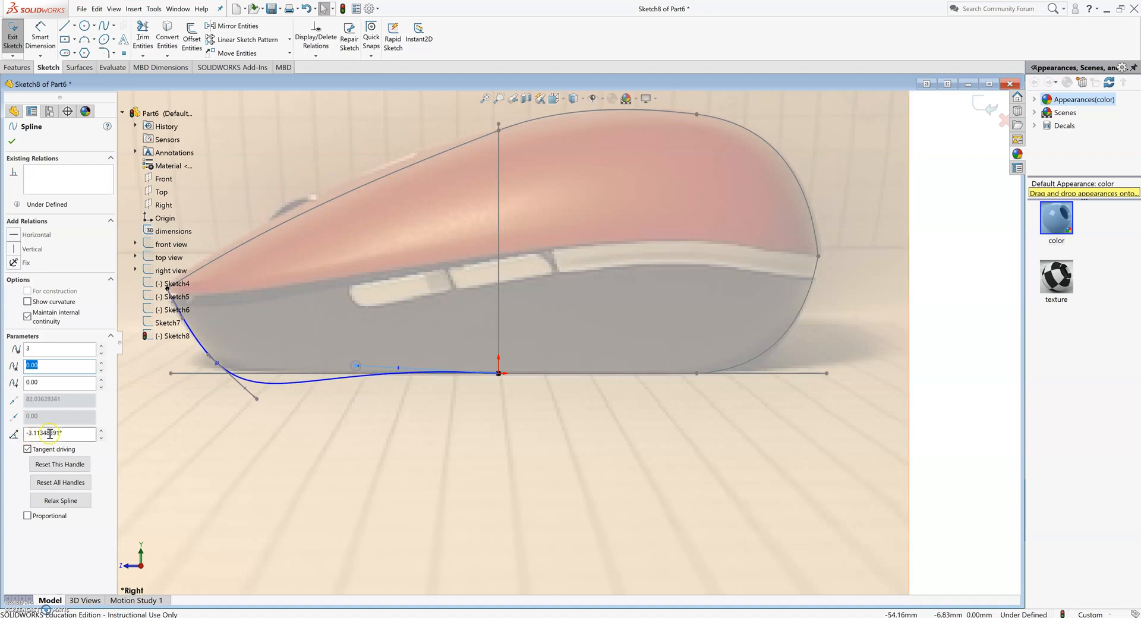
text(0)
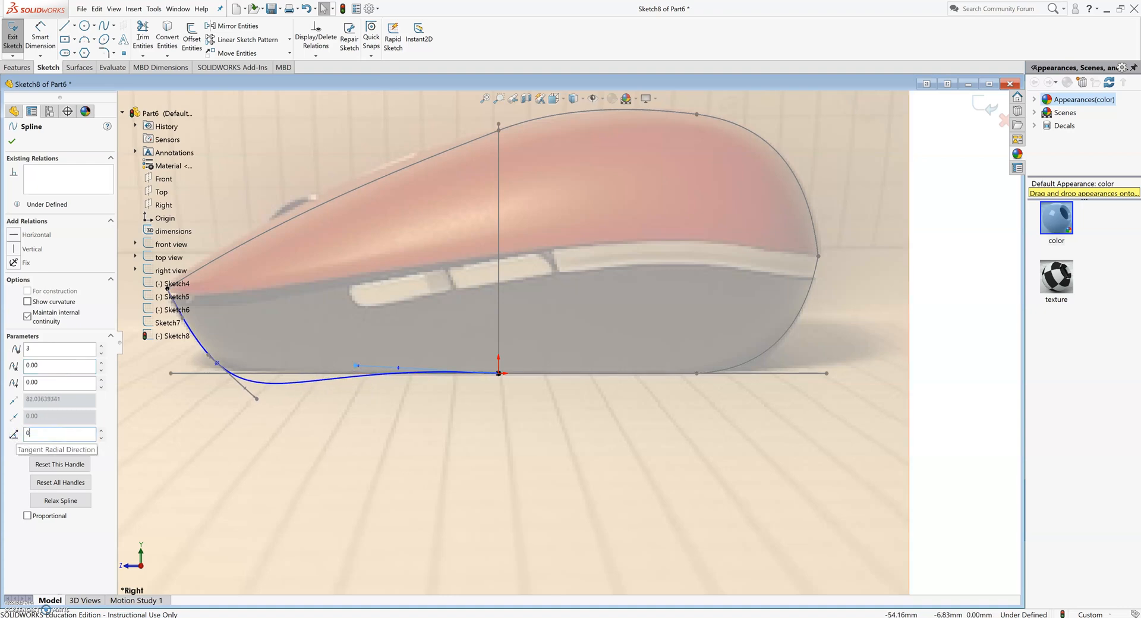
key(Return)
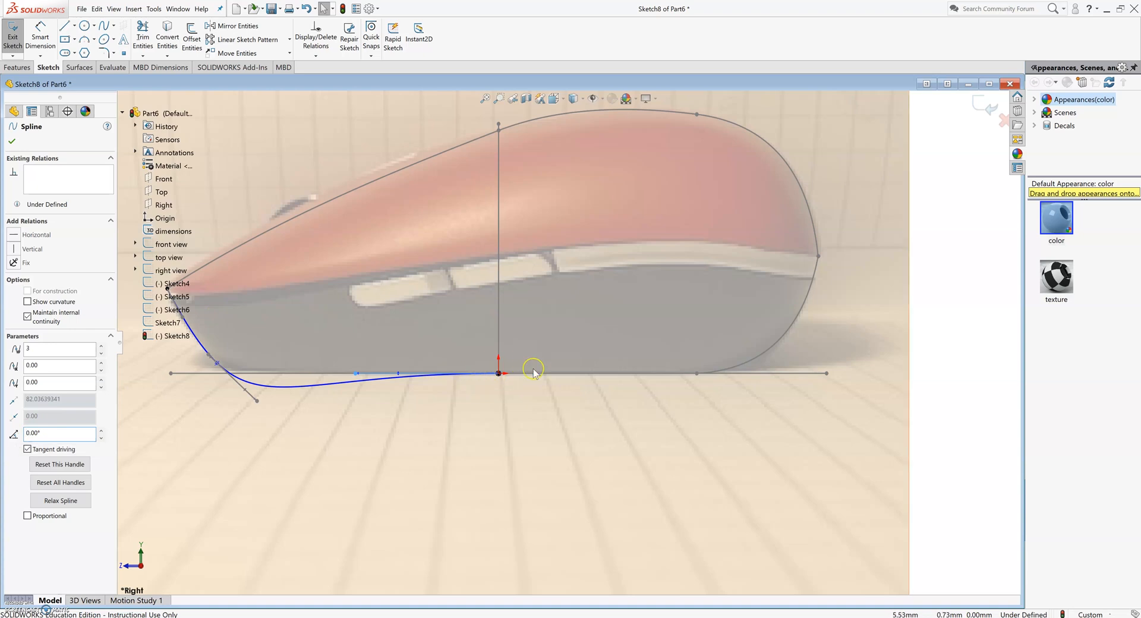
Shape the front spline to the picture's lower front corner with its middle handle and a nose tangent direction of about -63.6°.
key(z)
drag(306, 393, 297, 374)
click(257, 322)
drag(257, 322, 250, 326)
click(293, 393)
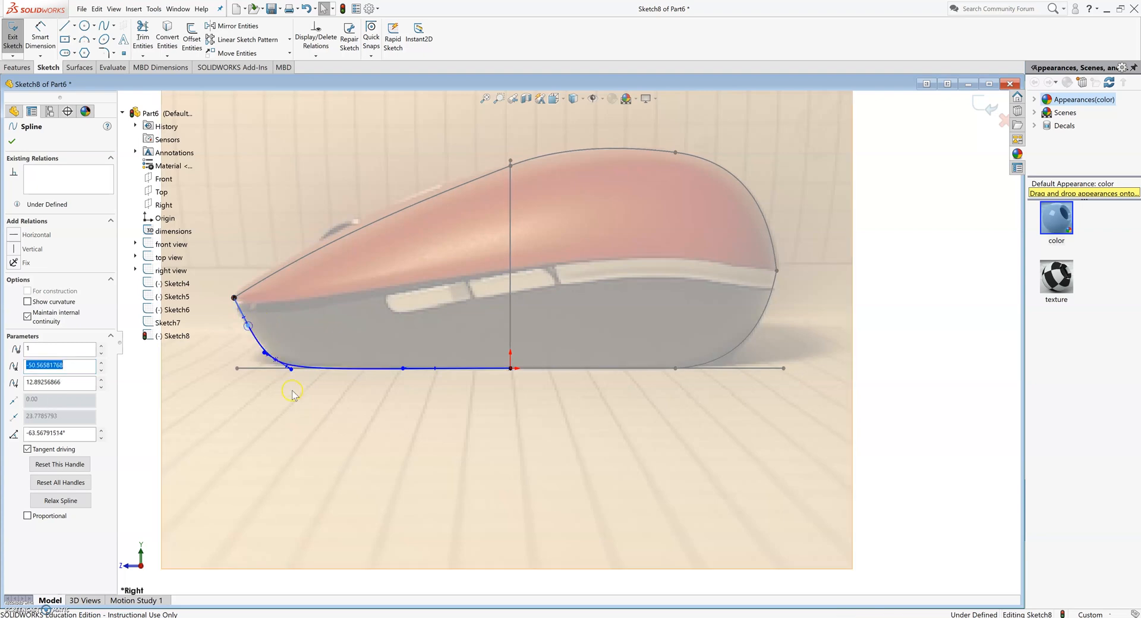
click(275, 360)
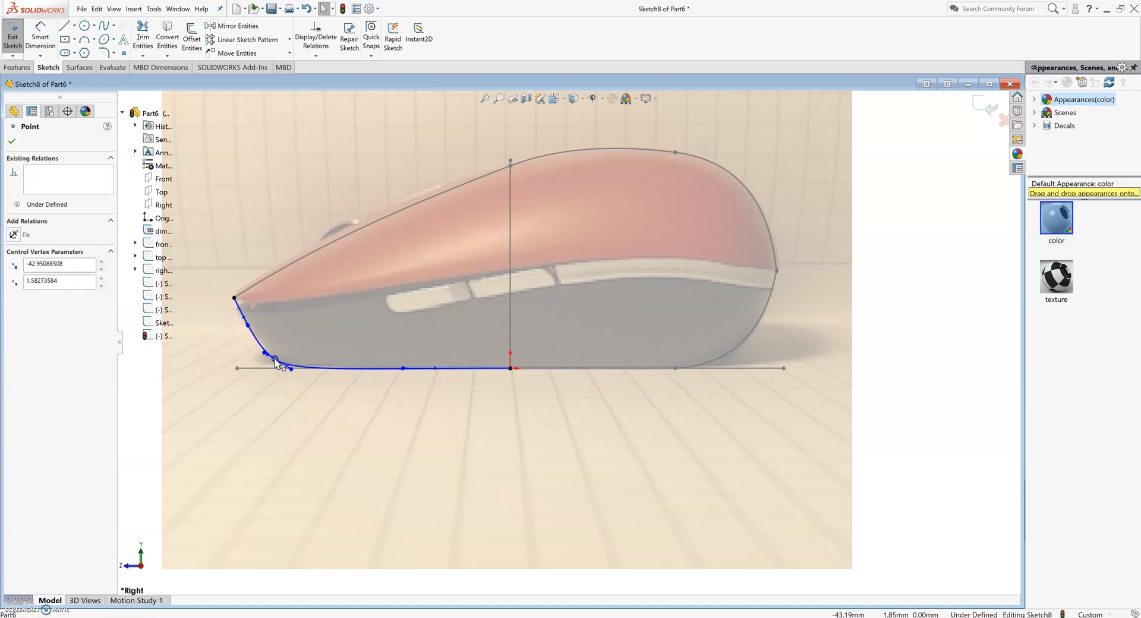
click(486, 362)
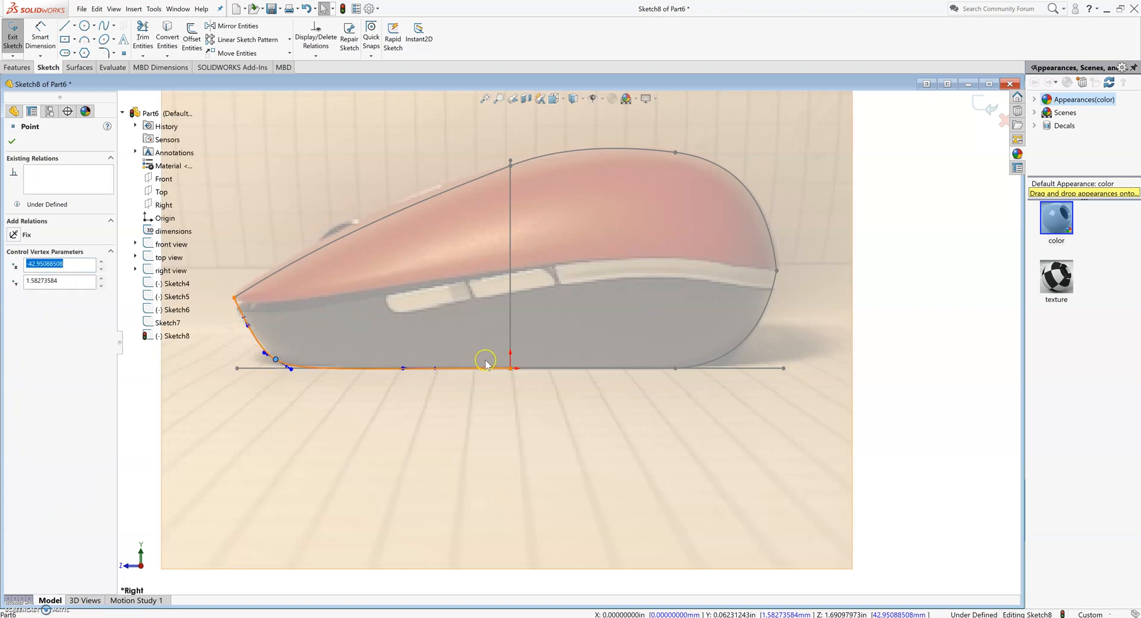
click(458, 416)
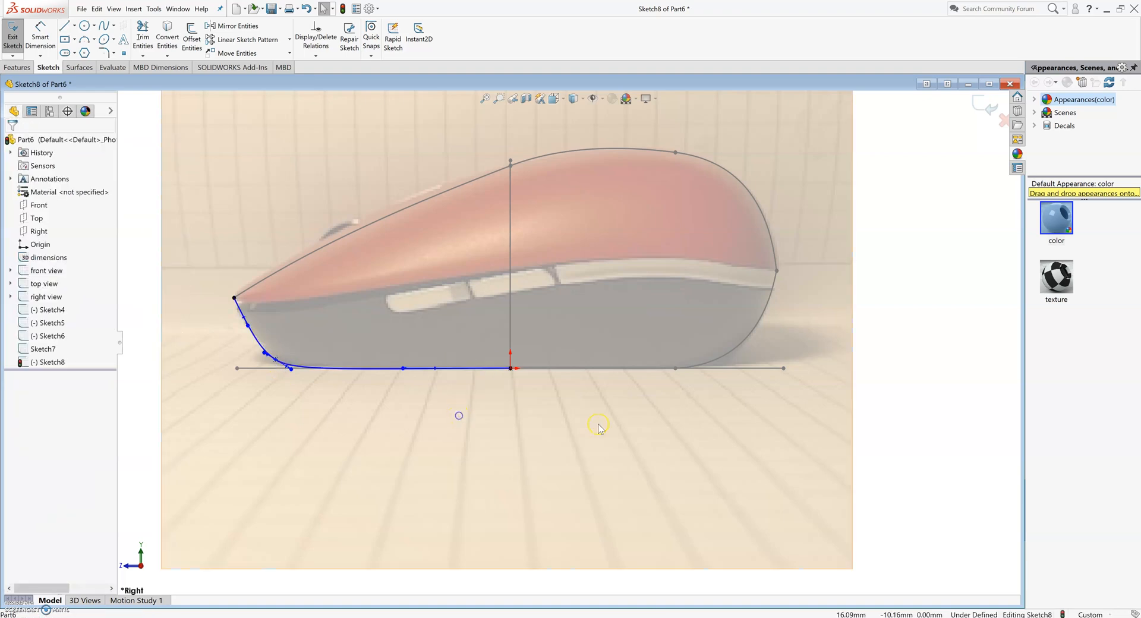
Close the front spline sketch and hide the dimensions sketch.
click(12, 37)
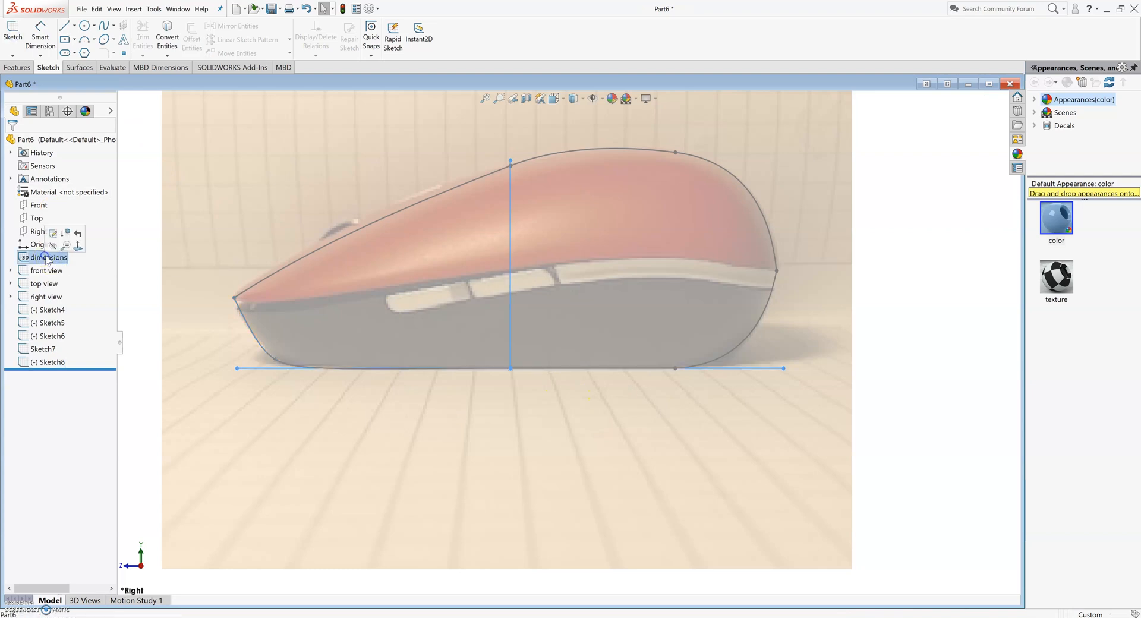
click(526, 461)
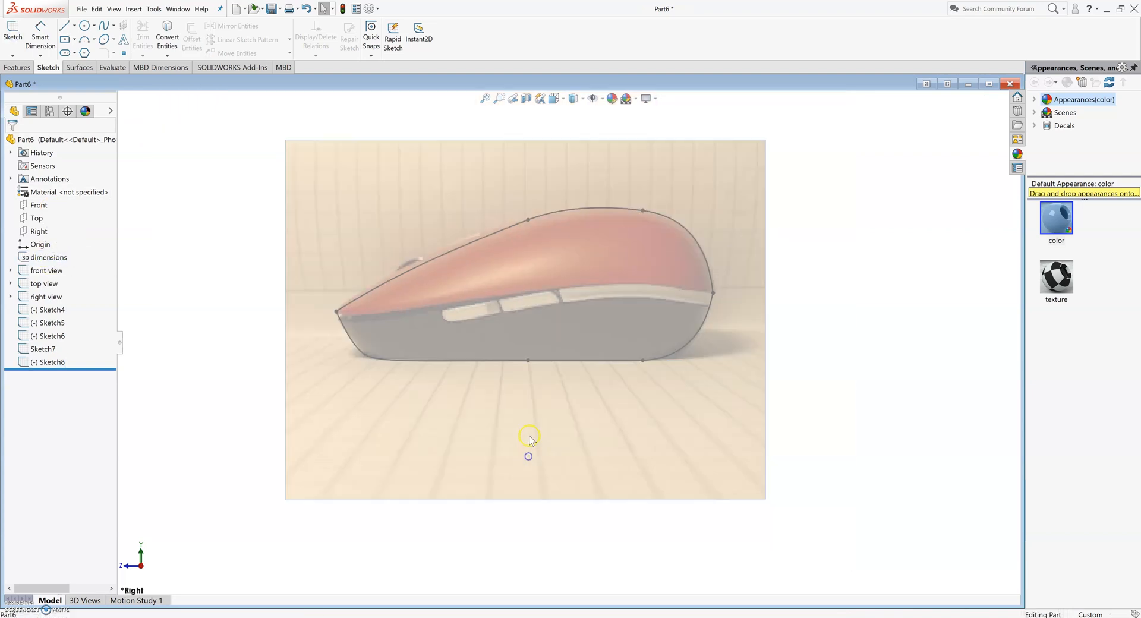
scroll(501, 385, up, 3)
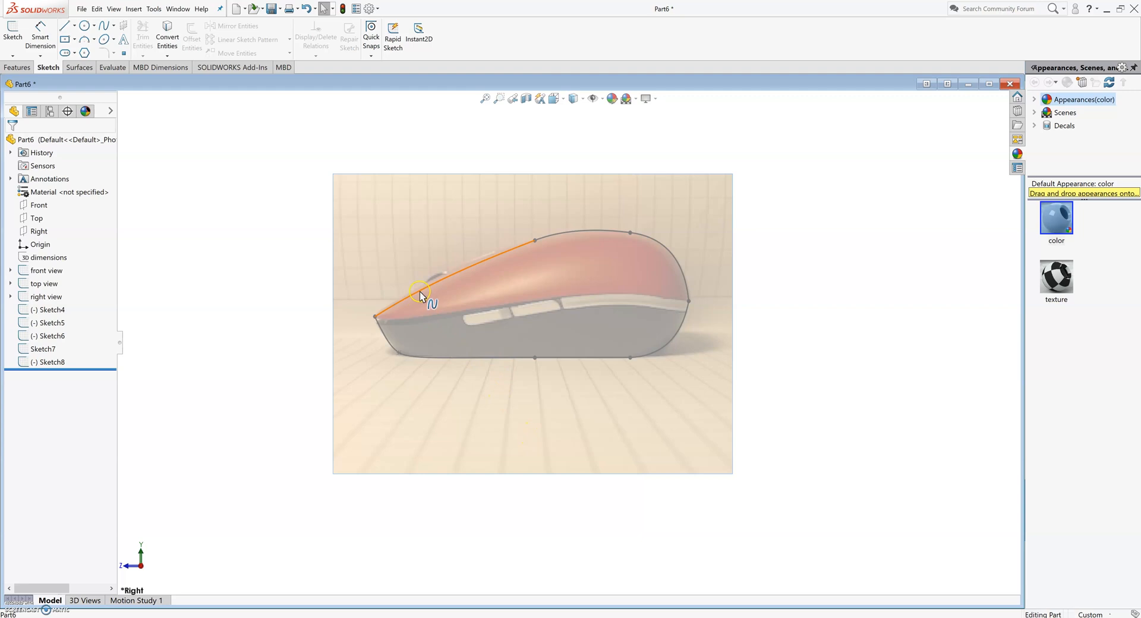
middle_drag(414, 402, 463, 442)
click(547, 304)
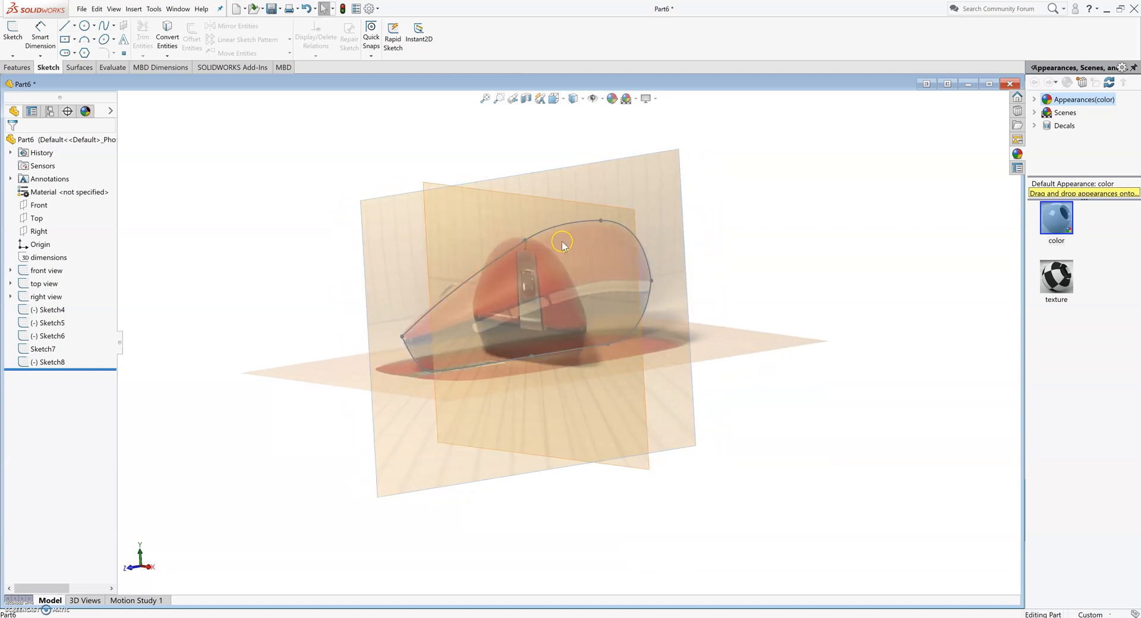
middle_drag(525, 303, 504, 335)
middle_drag(541, 286, 598, 263)
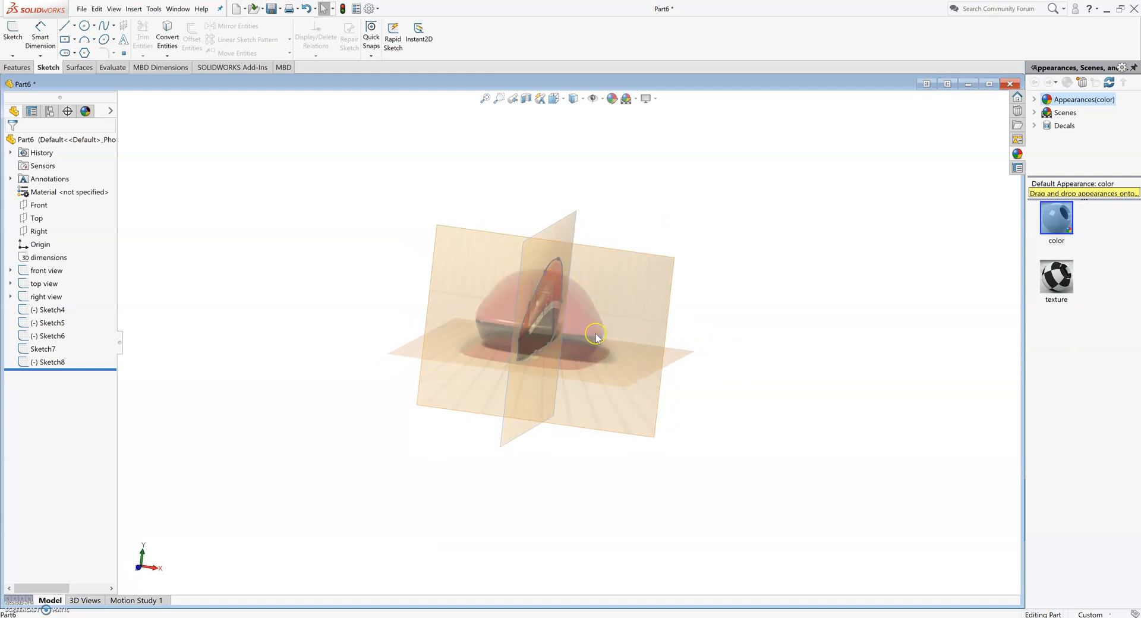
Start a sketch on the Front plane and draw a two-point spline from the profile's top point to the mouse's widest side edge.
click(40, 205)
click(46, 191)
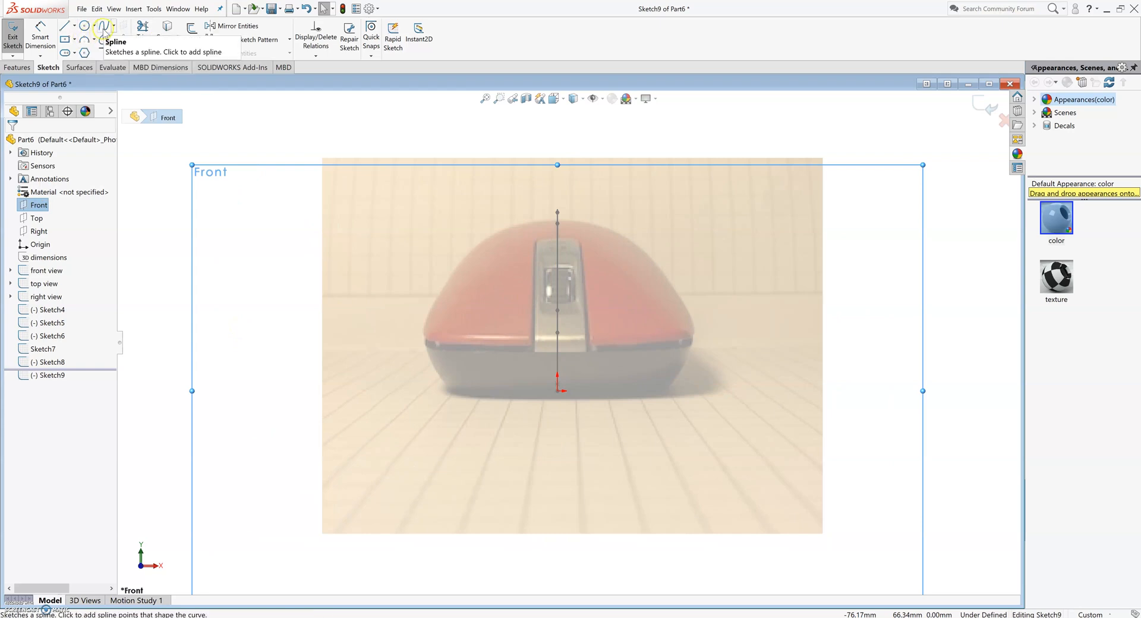
click(104, 27)
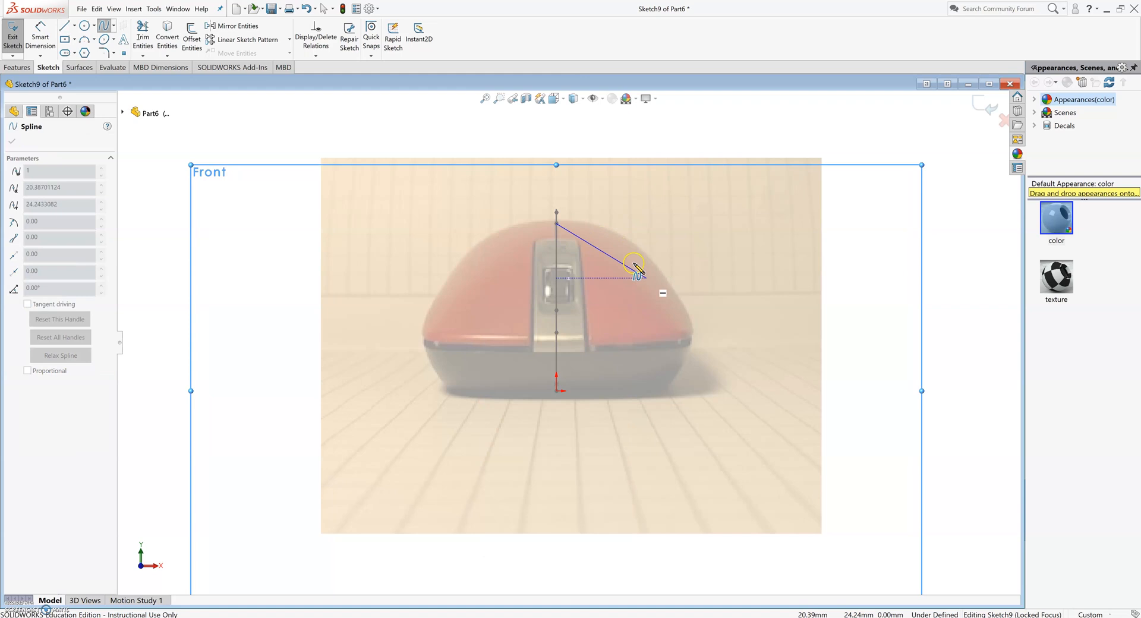
double_click(693, 336)
key(Escape)
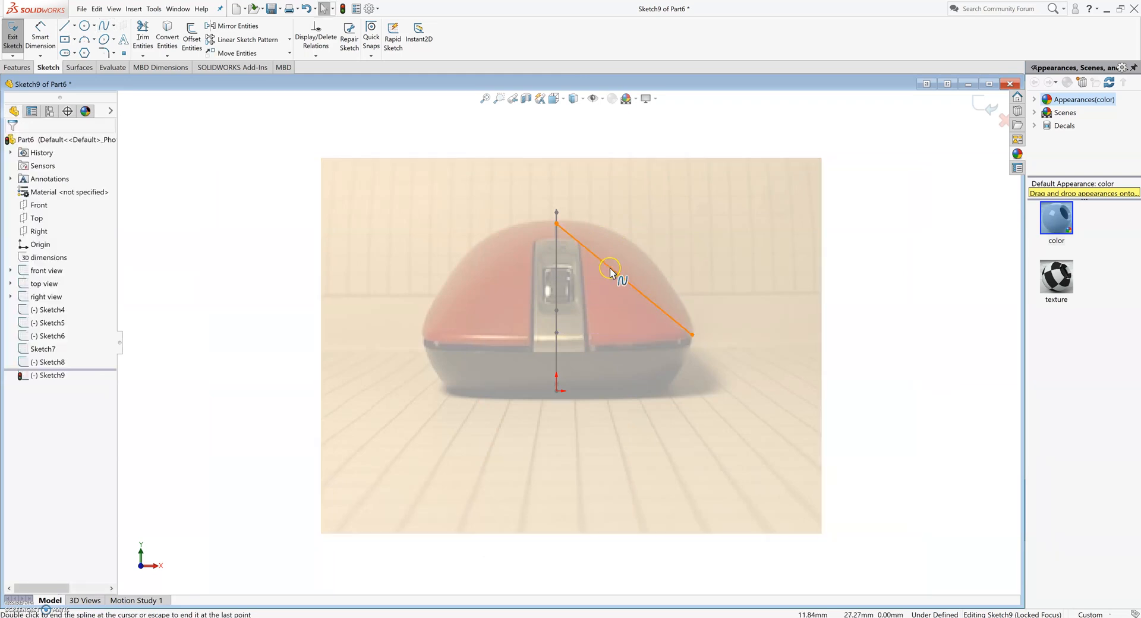
Curve the spline along the front picture's upper shell with its top tangent handle, at a radial direction of about -3.2°.
click(607, 272)
drag(612, 269, 635, 230)
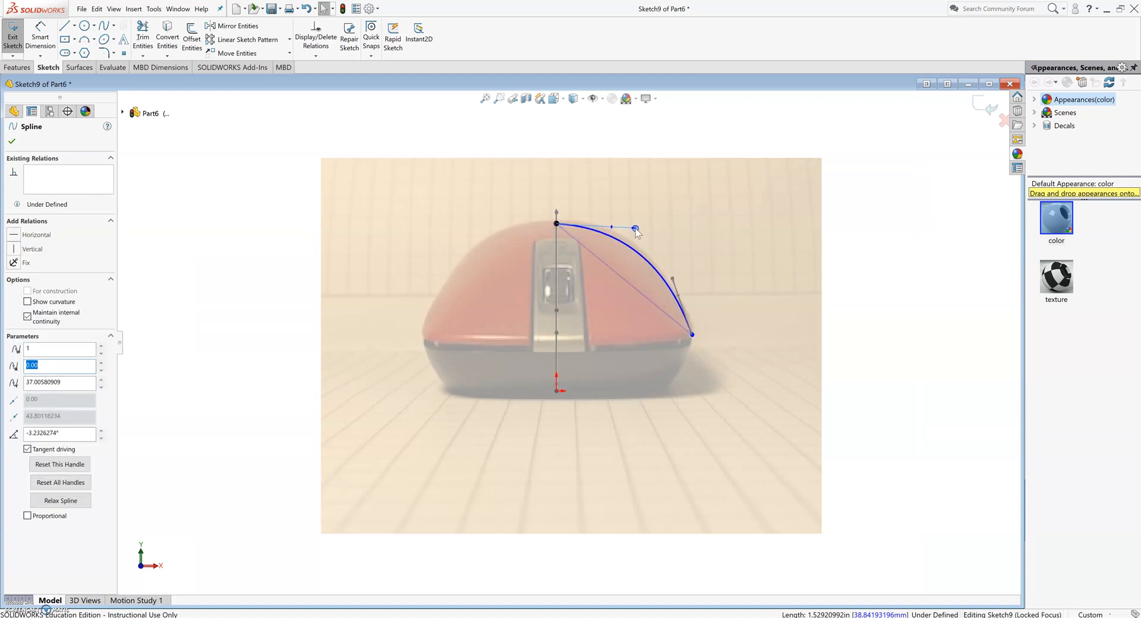
click(749, 387)
middle_drag(667, 389, 546, 384)
key(ctrl+1)
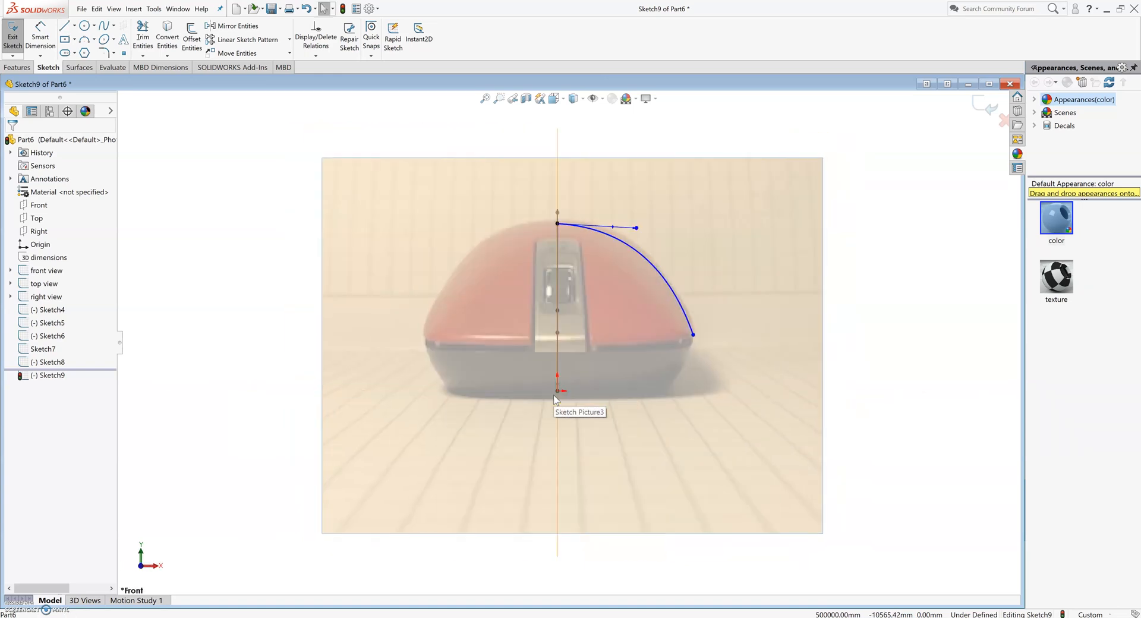
Try to align the spline's lower endpoint with the side picture's seam, moving it in the side and slightly rotated views.
key(ctrl+4)
click(571, 336)
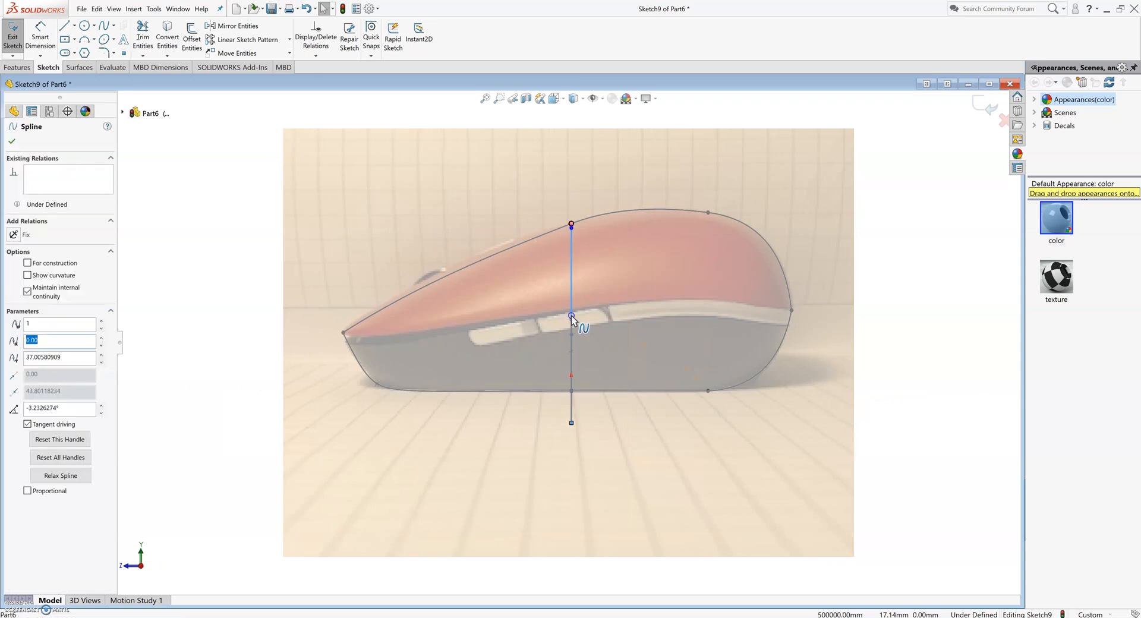
middle_drag(584, 347, 614, 354)
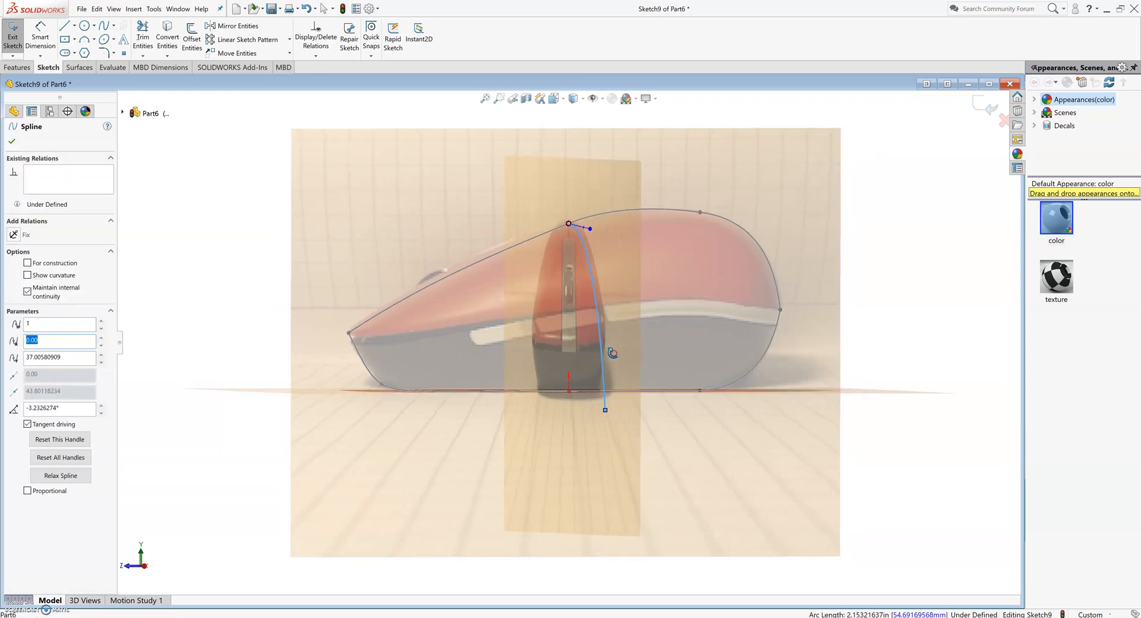
drag(605, 411, 606, 367)
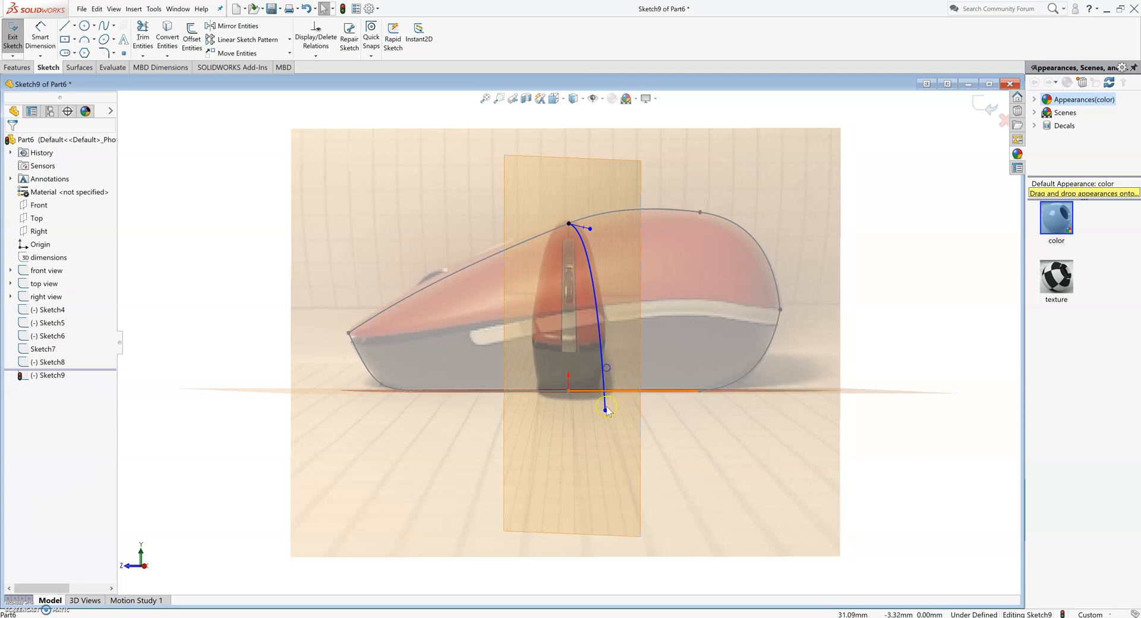
drag(606, 410, 608, 349)
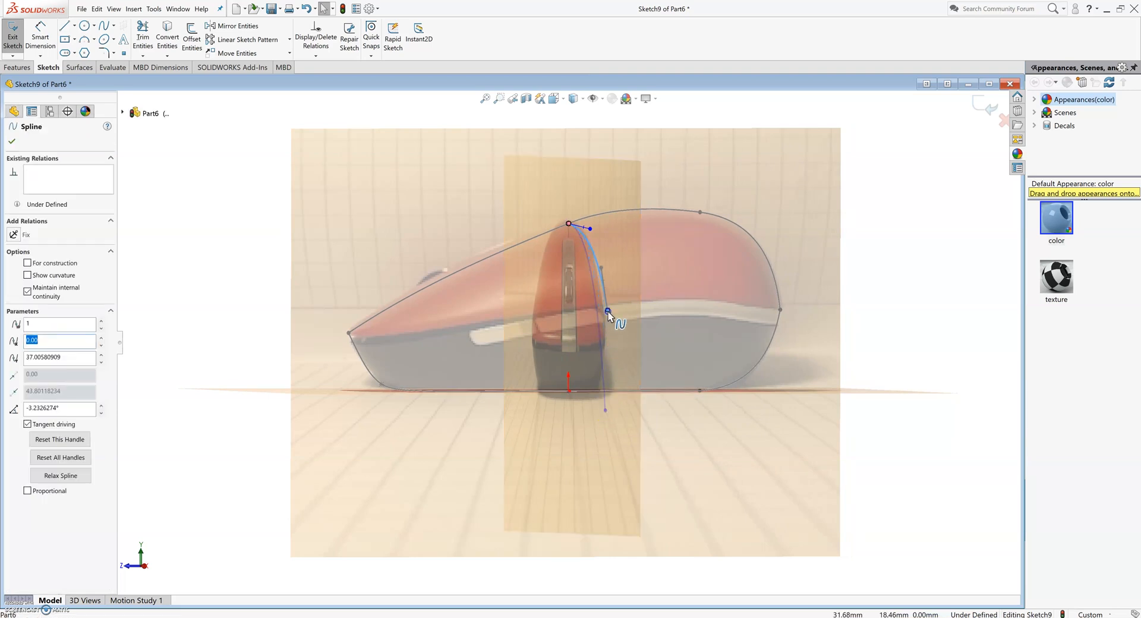
drag(607, 305, 607, 305)
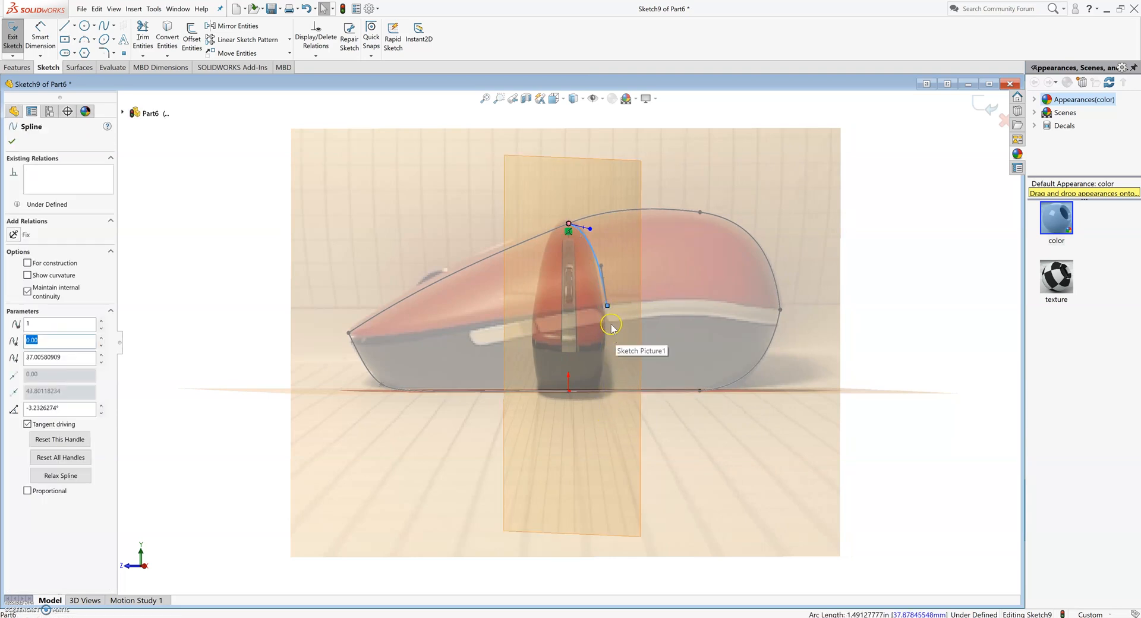
key(Left)
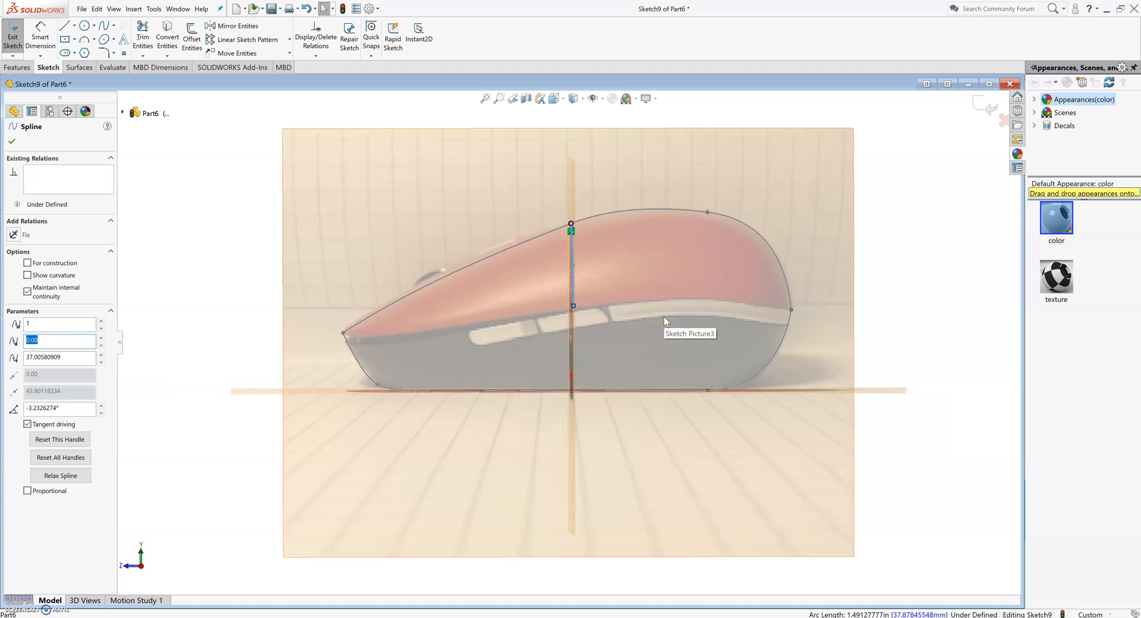
click(608, 364)
click(967, 316)
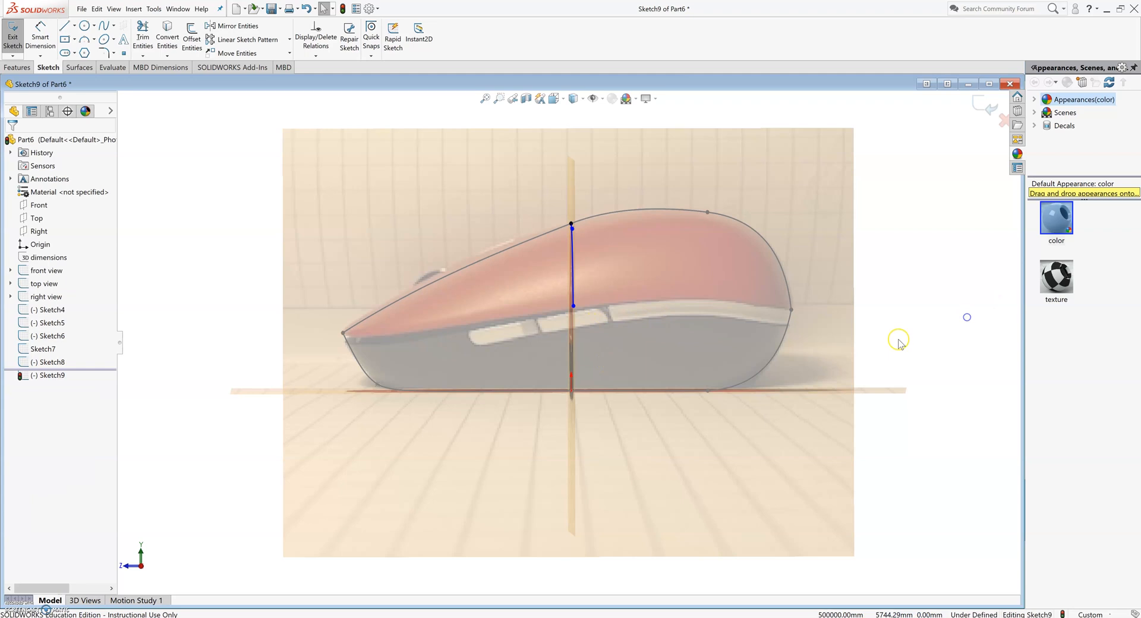
Place the spline's lower endpoint at the side picture's seam height, about 18.9 mm above the origin.
key(ctrl+1)
key(Left)
key(Left)
click(892, 341)
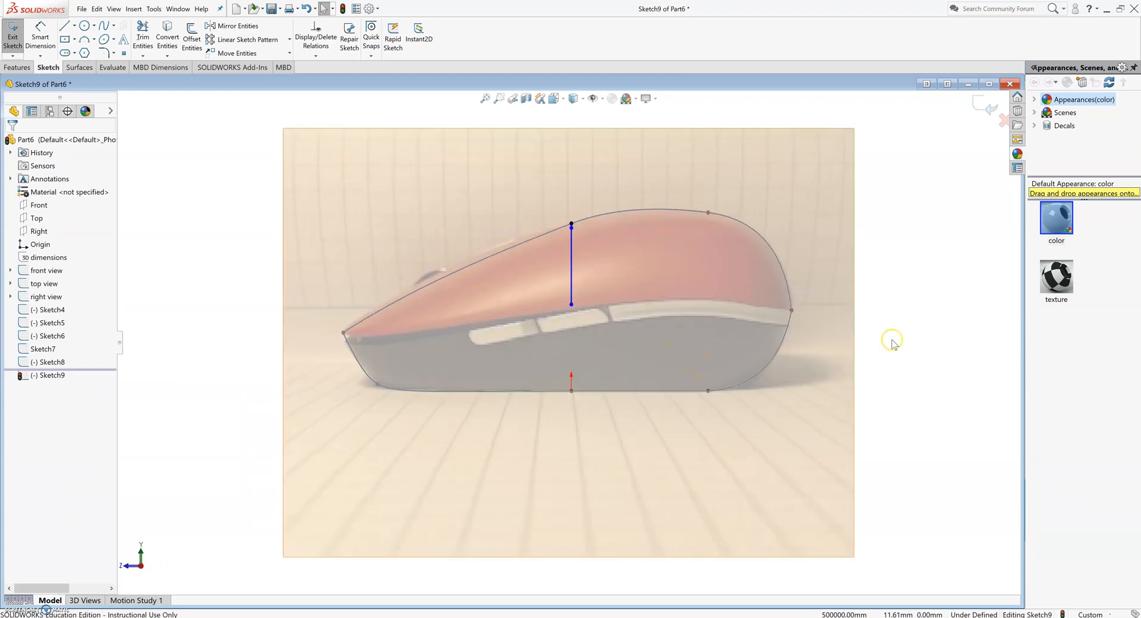
click(570, 311)
drag(570, 311, 571, 306)
click(641, 327)
middle_drag(630, 330, 646, 333)
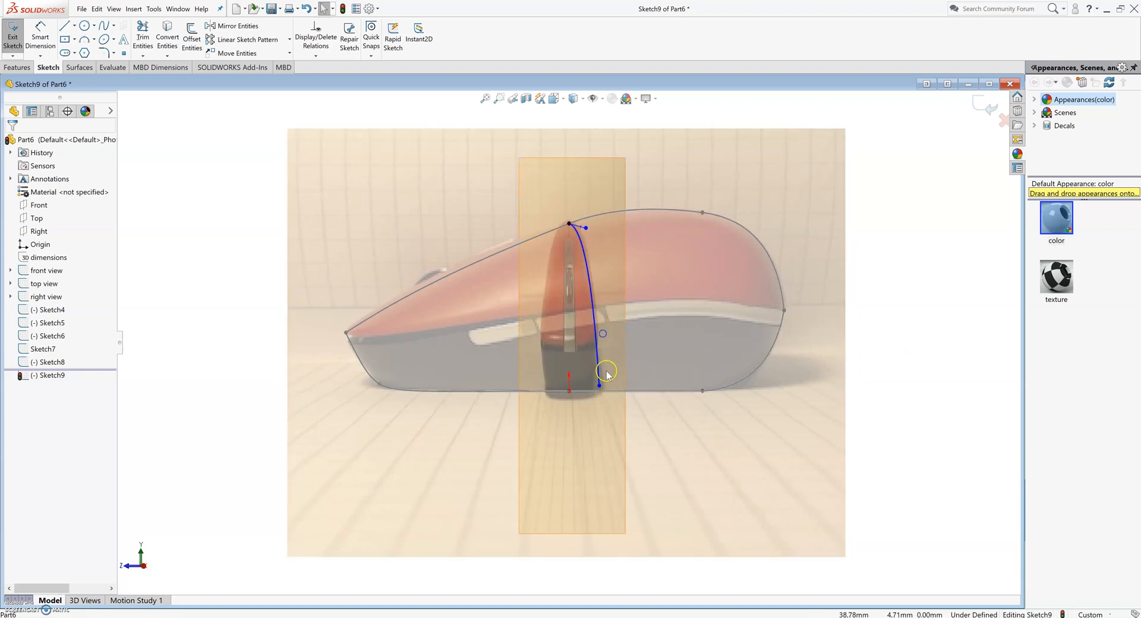
drag(599, 386, 596, 305)
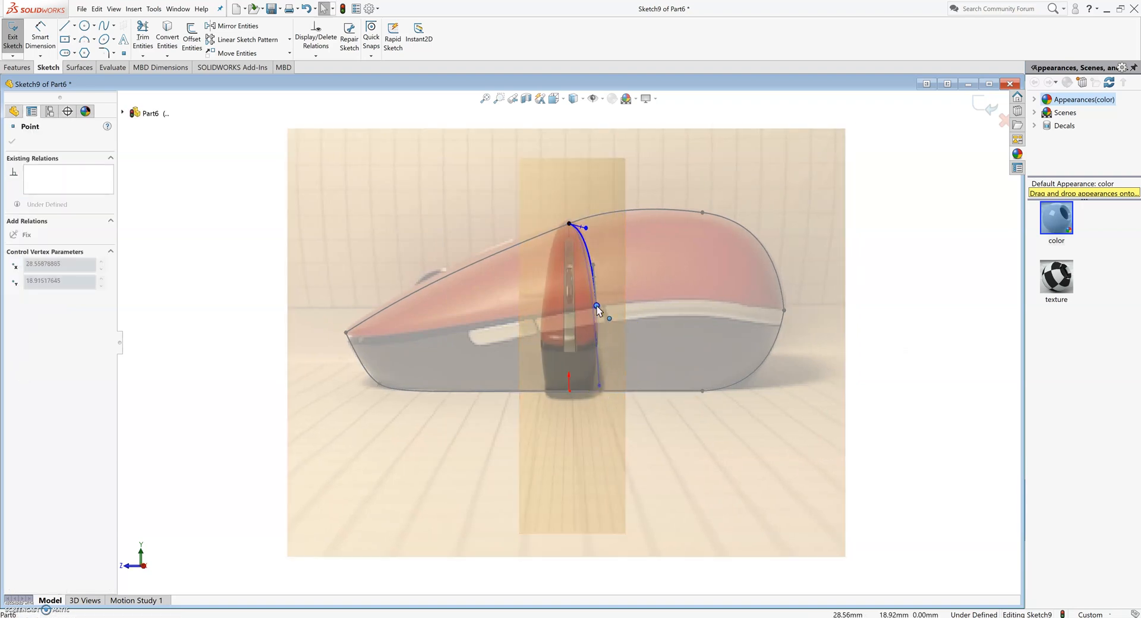
Check the spline against the side, front and top reference pictures, and close its sketch.
click(676, 332)
key(ctrl+2)
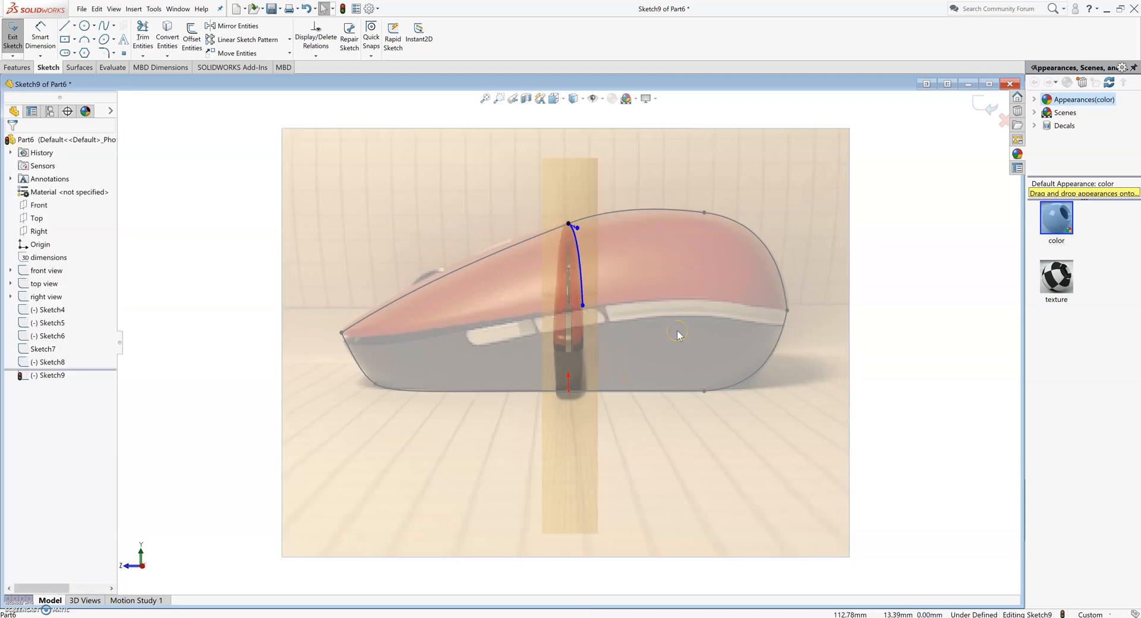
key(ctrl+4)
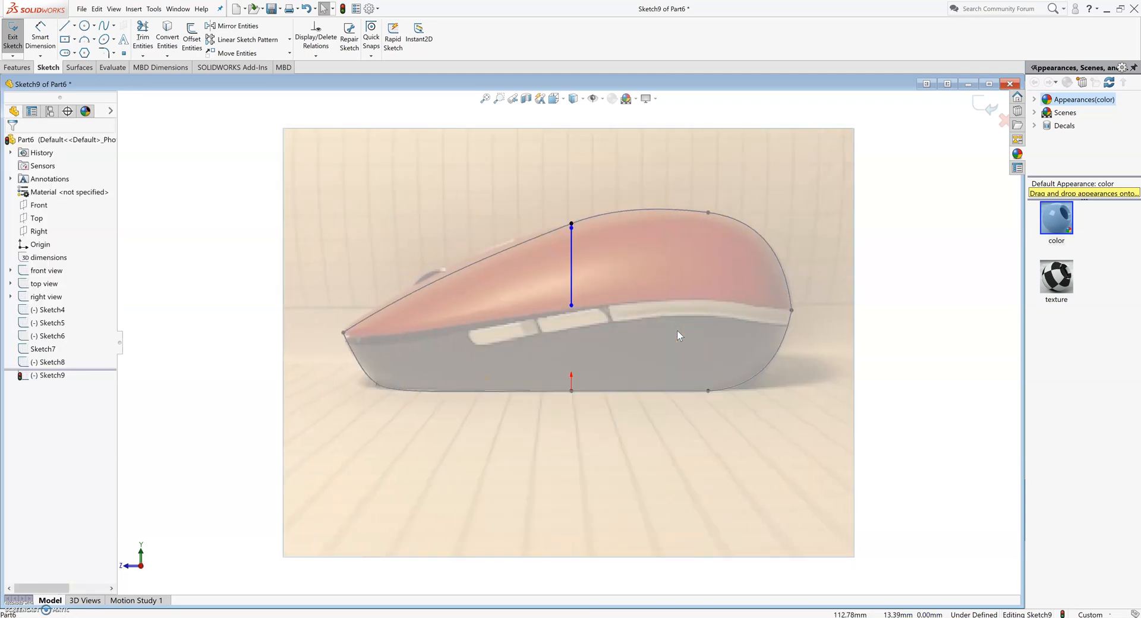
key(ctrl+1)
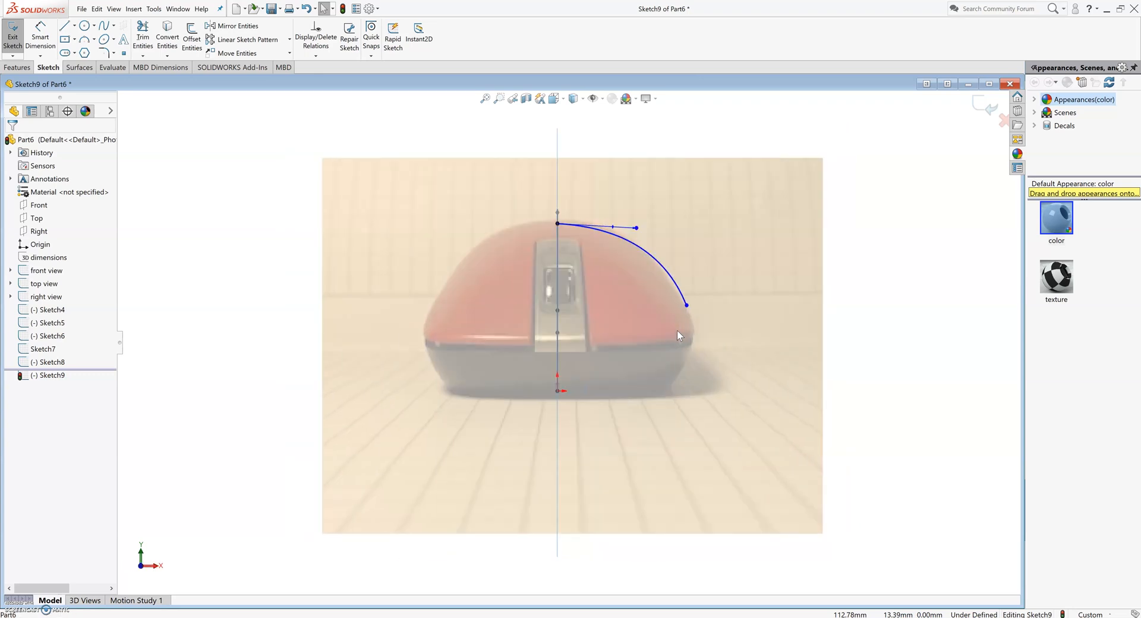
key(ctrl+5)
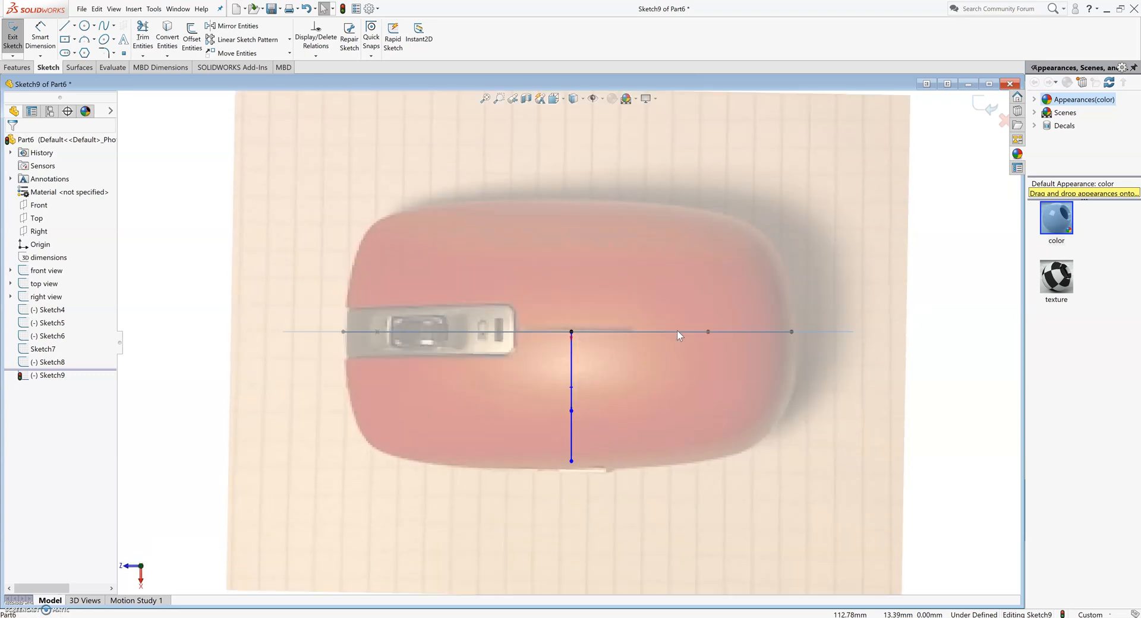
key(ctrl+4)
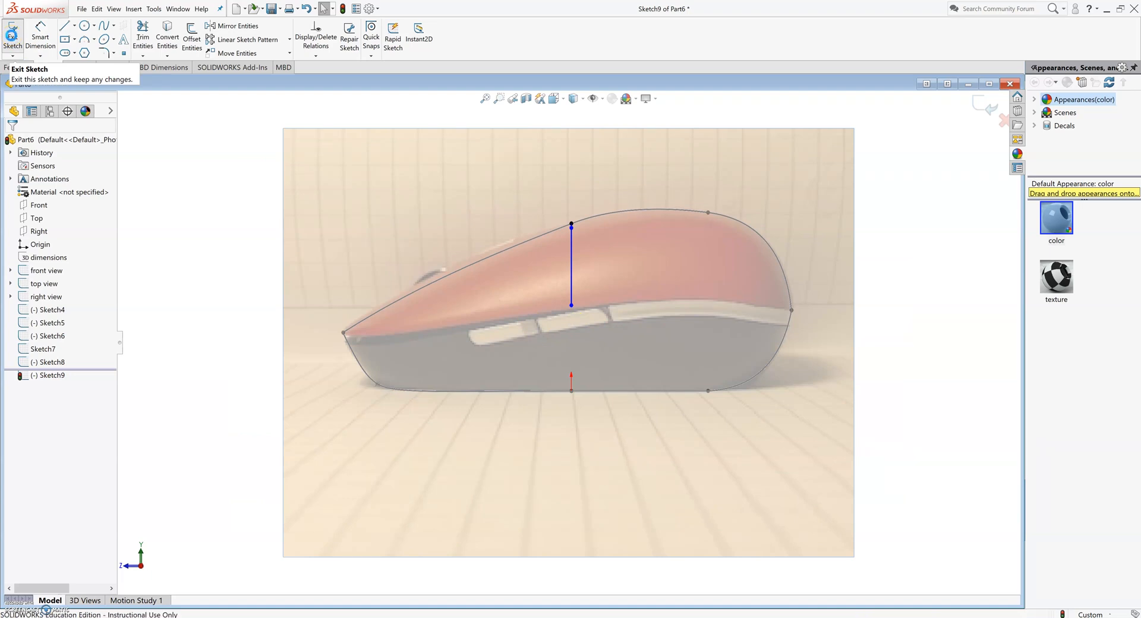
click(12, 40)
middle_drag(684, 242, 728, 265)
key(Escape)
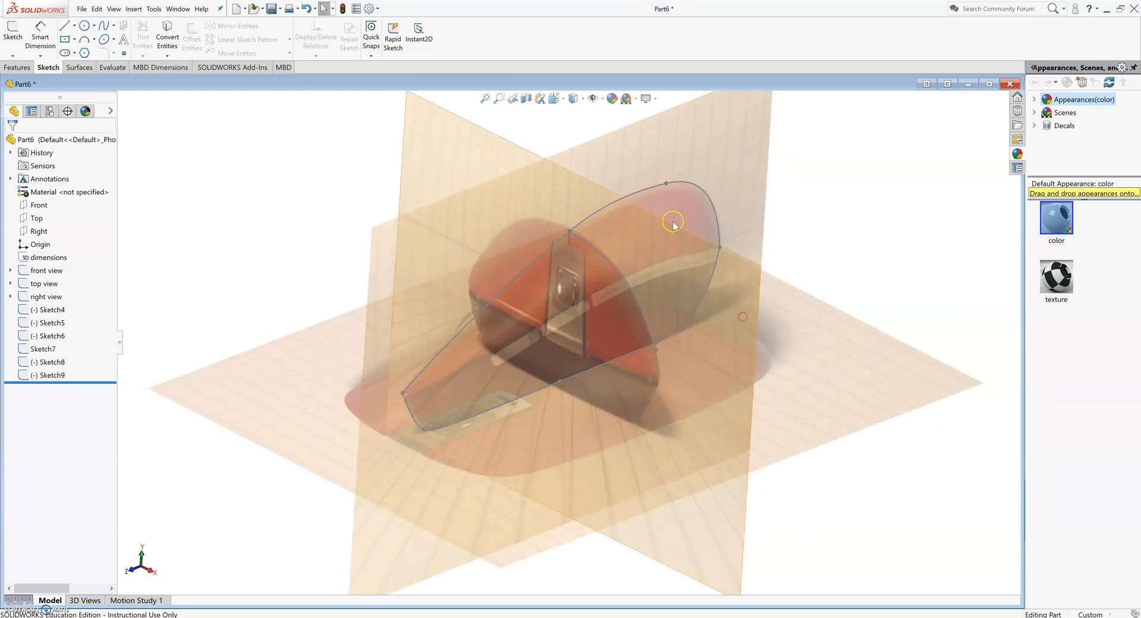
click(667, 189)
scroll(352, 232, up, 2)
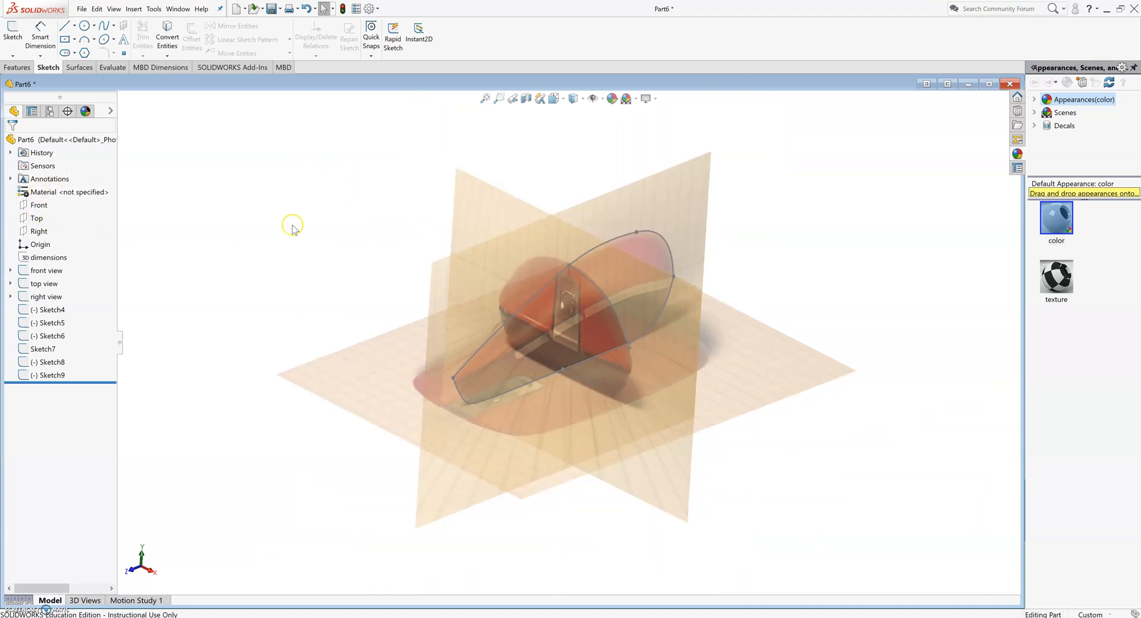
click(38, 205)
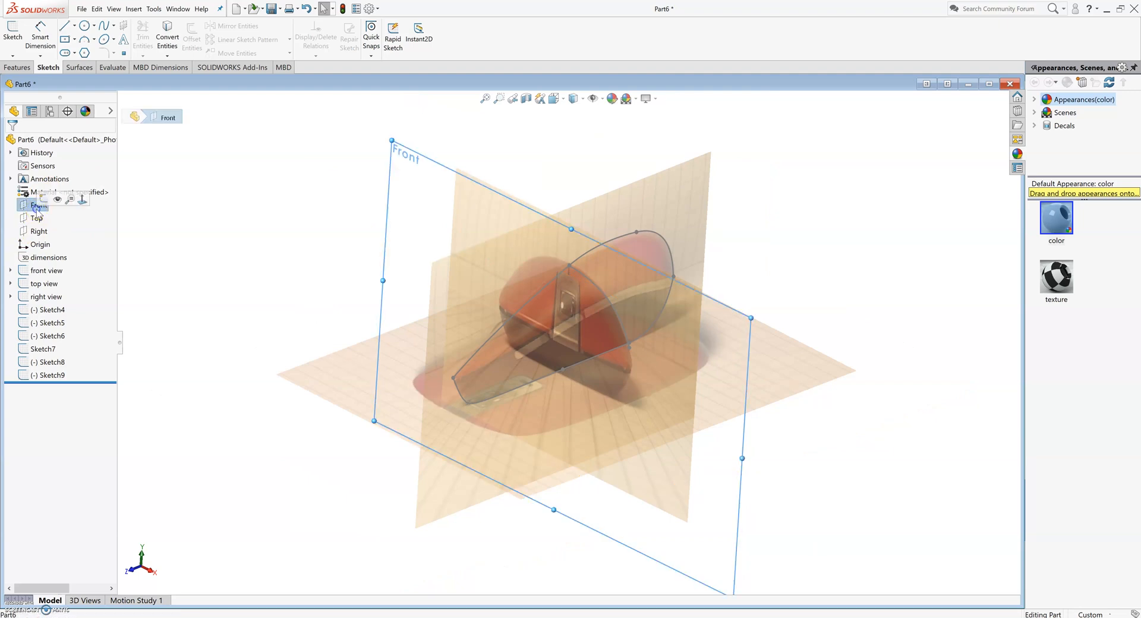
click(21, 56)
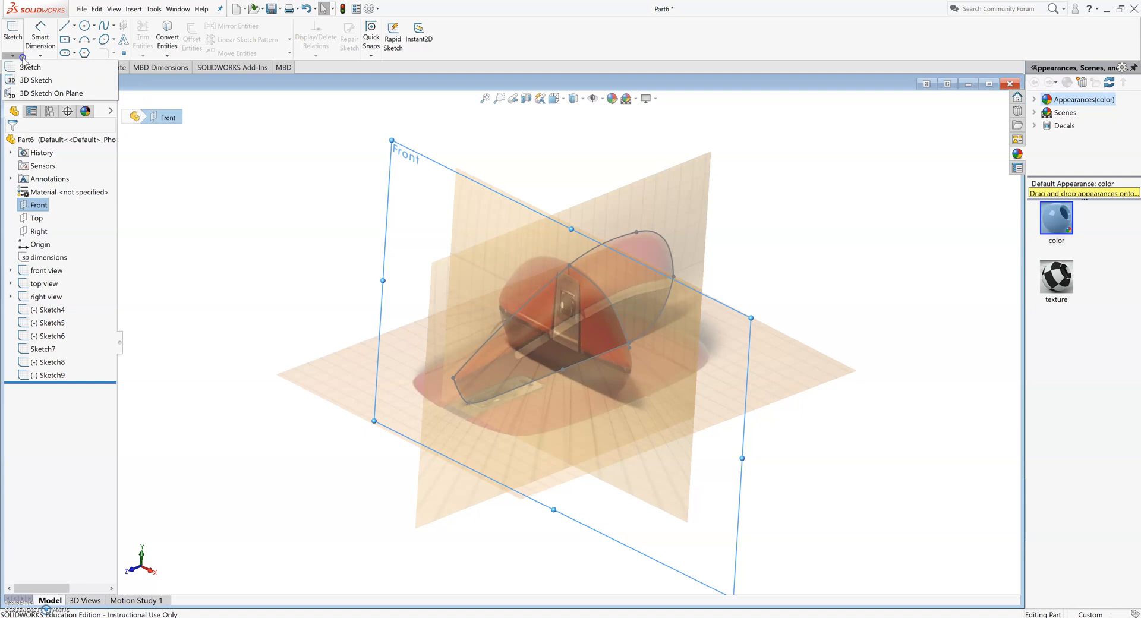
click(201, 143)
Create a reference plane parallel to the Front plane, coincident with the rear point on top of the side profile.
click(16, 67)
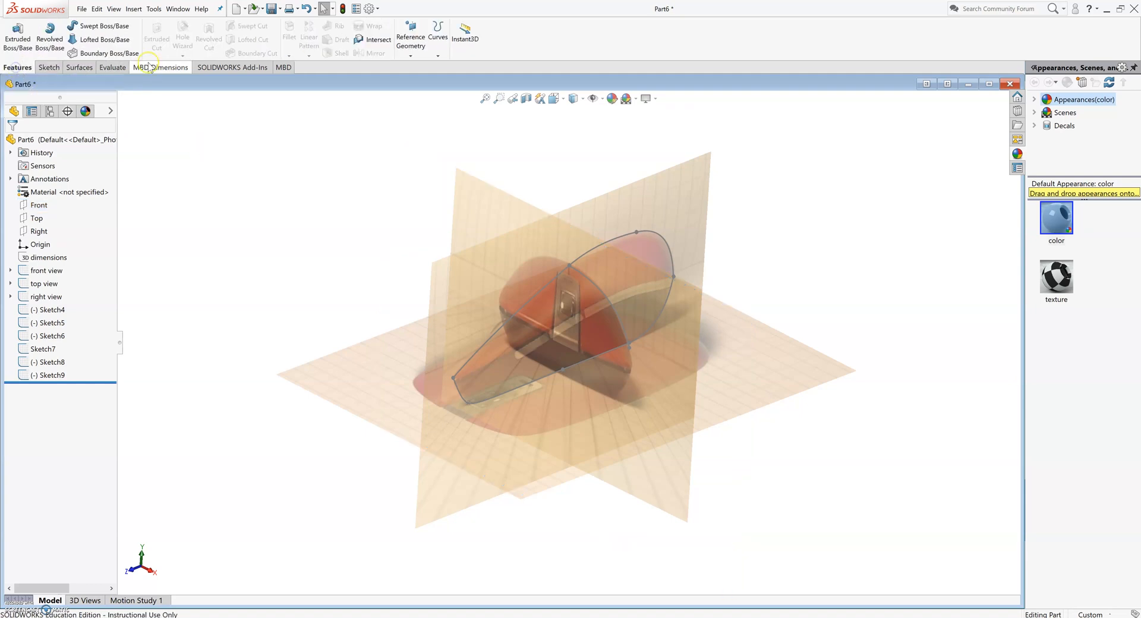
click(410, 39)
click(419, 67)
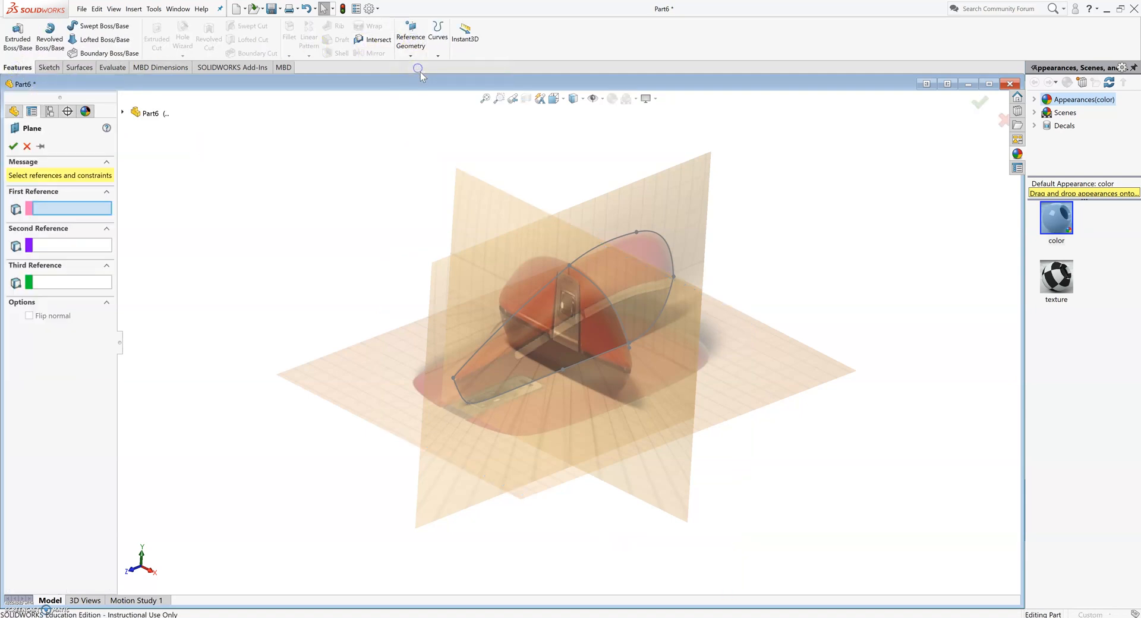
click(125, 113)
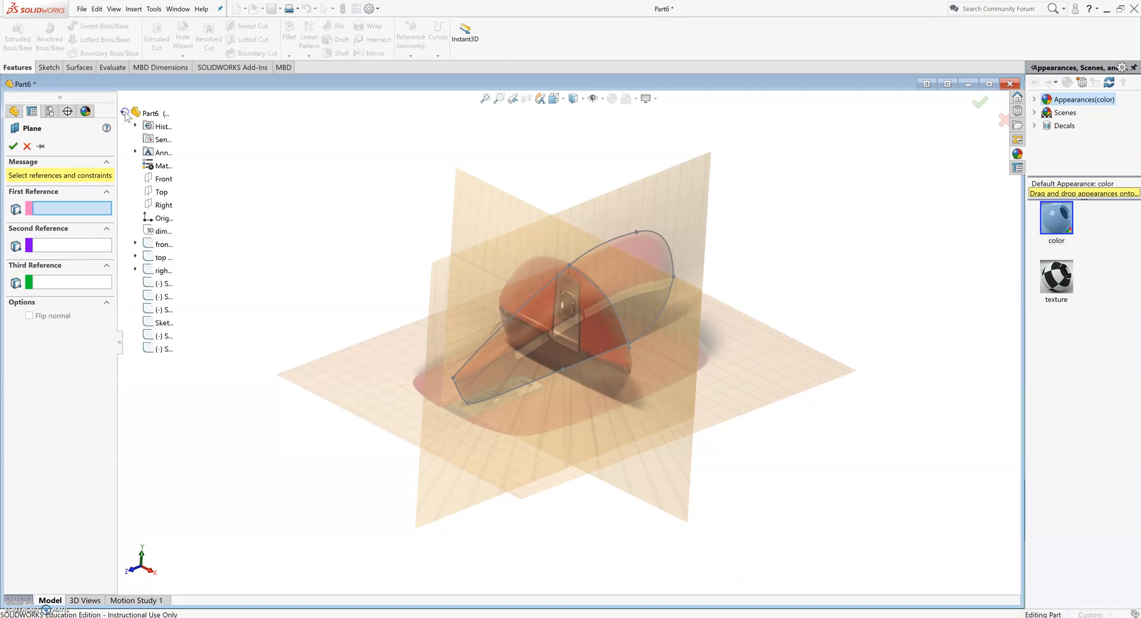
click(162, 179)
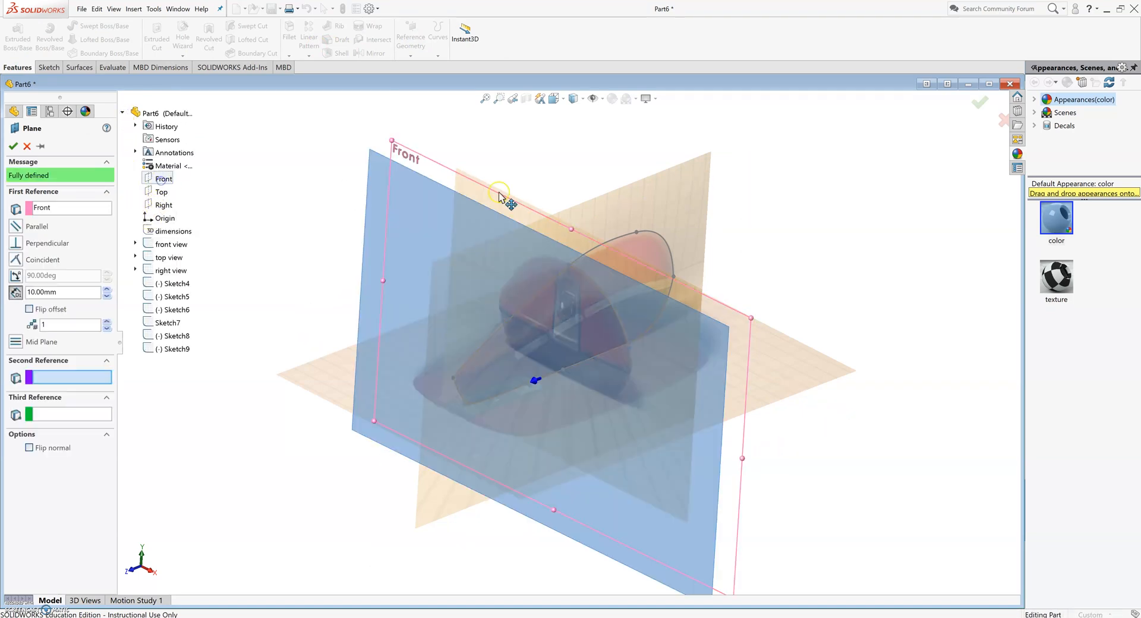
click(637, 233)
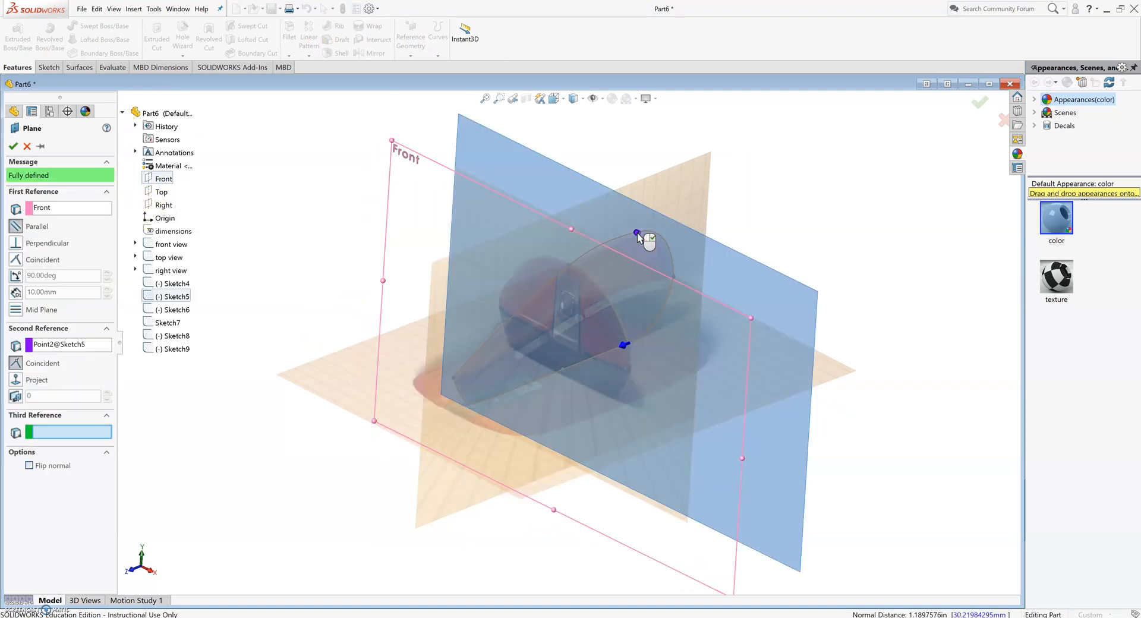
click(13, 146)
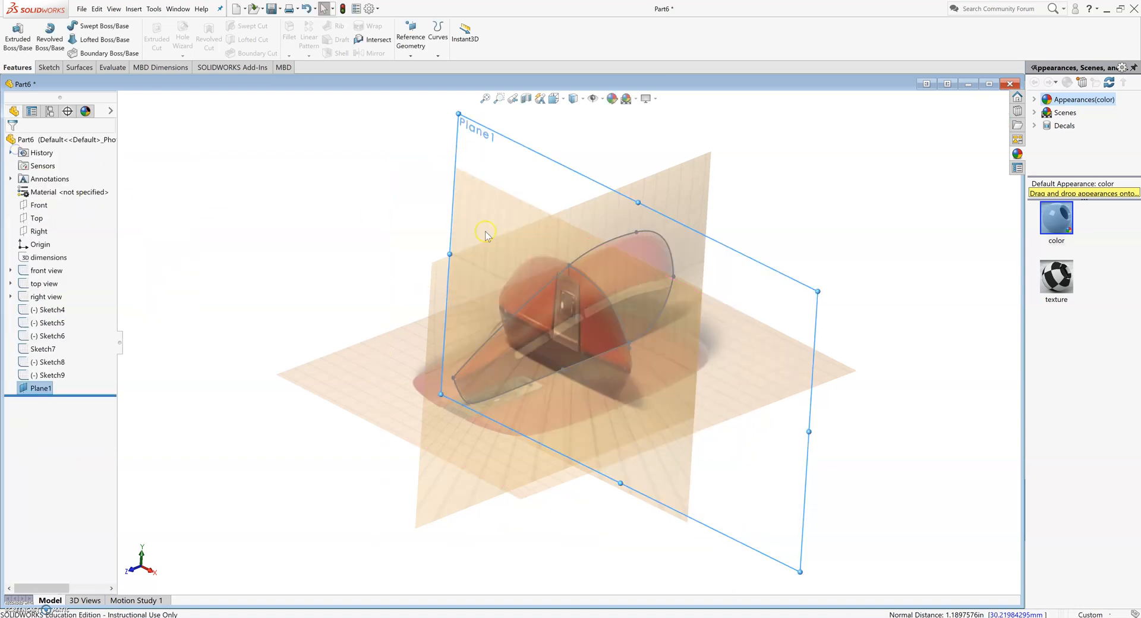
click(835, 197)
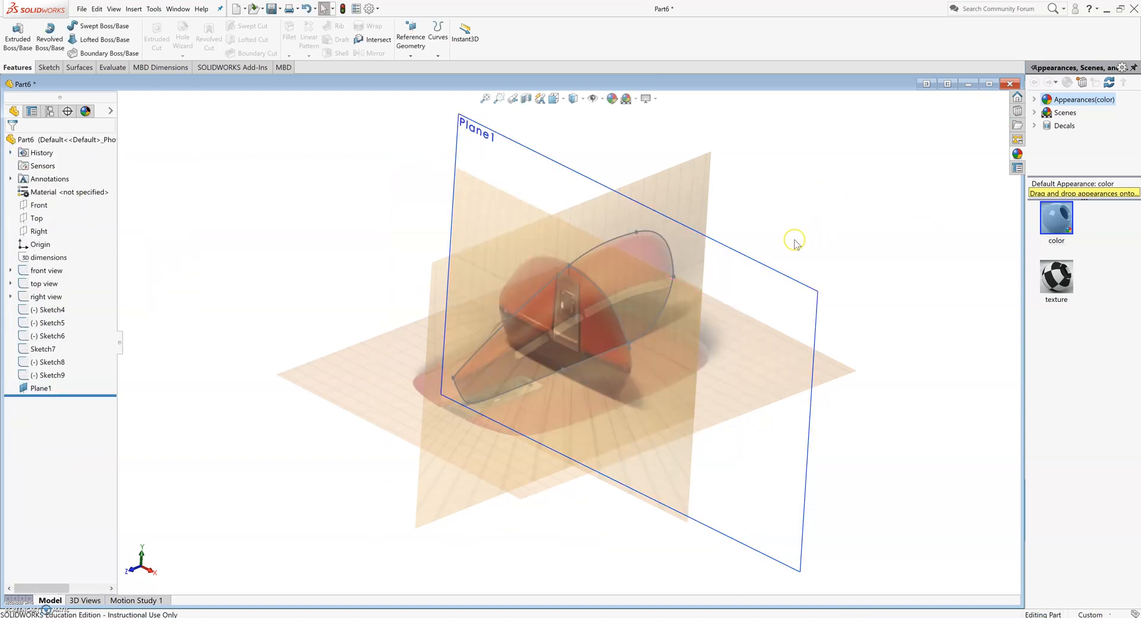
Sketch a two-point spline on Plane1 from the side profile's top point down to the mouse's outer edge.
key(ctrl+1)
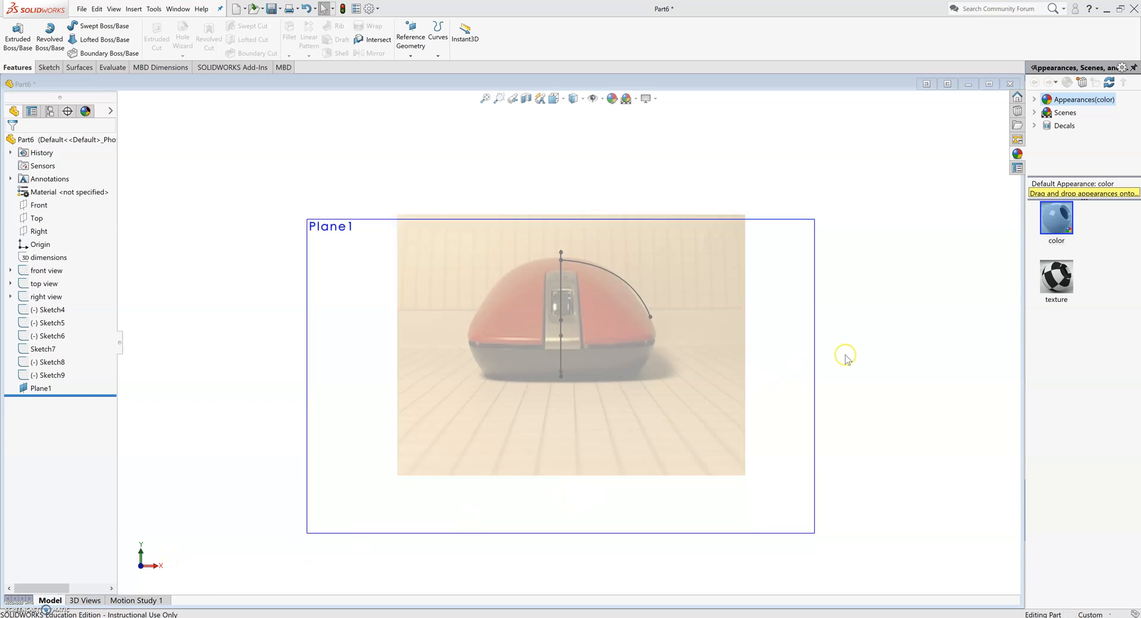
mouse_move(863, 354)
middle_down()
mouse_move(871, 390)
mouse_move(758, 453)
mouse_move(703, 382)
mouse_move(641, 381)
middle_up()
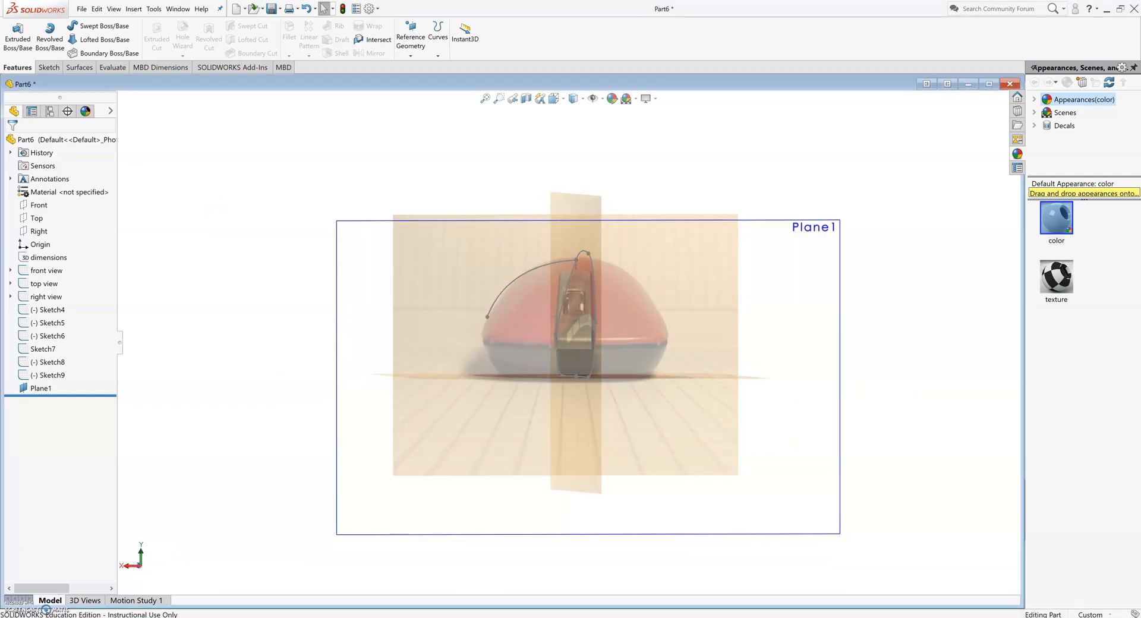
click(40, 68)
click(13, 31)
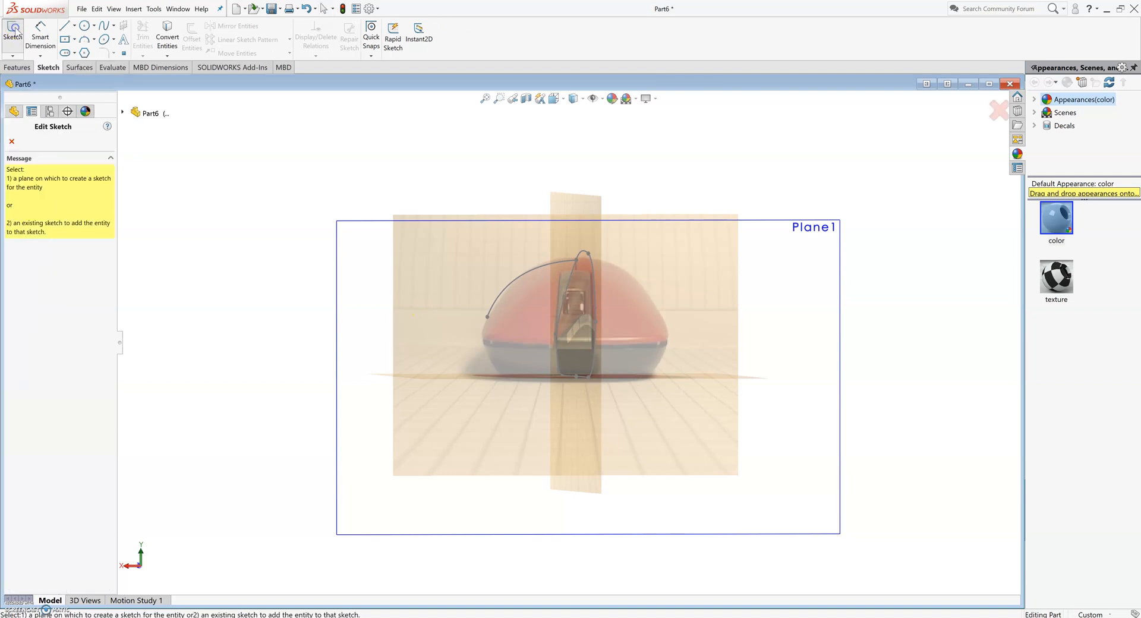
click(361, 239)
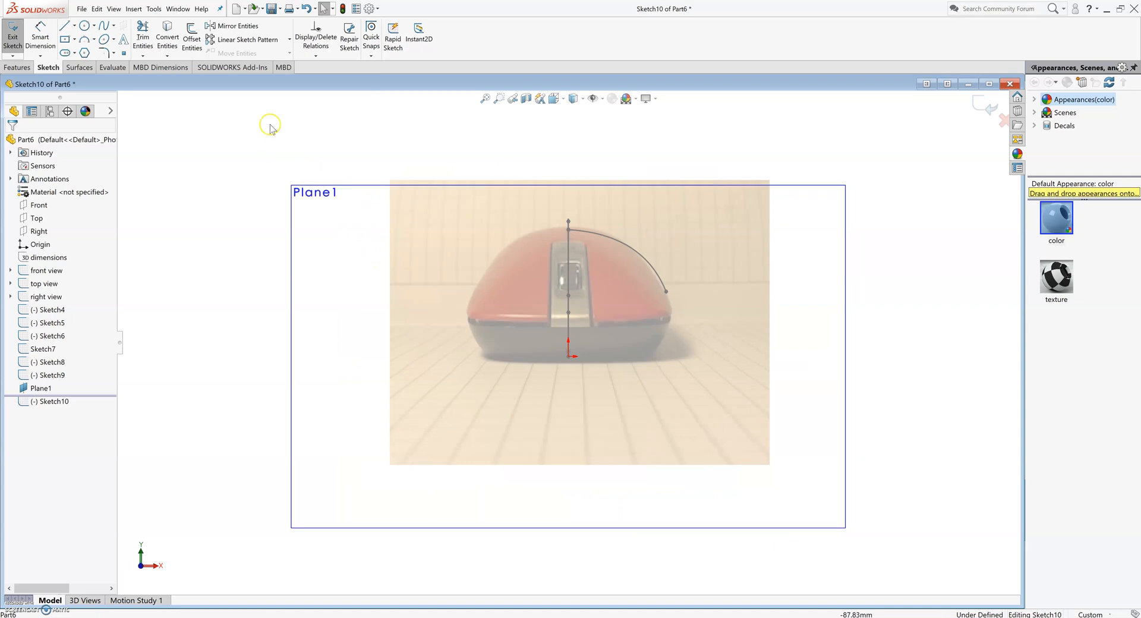
click(103, 26)
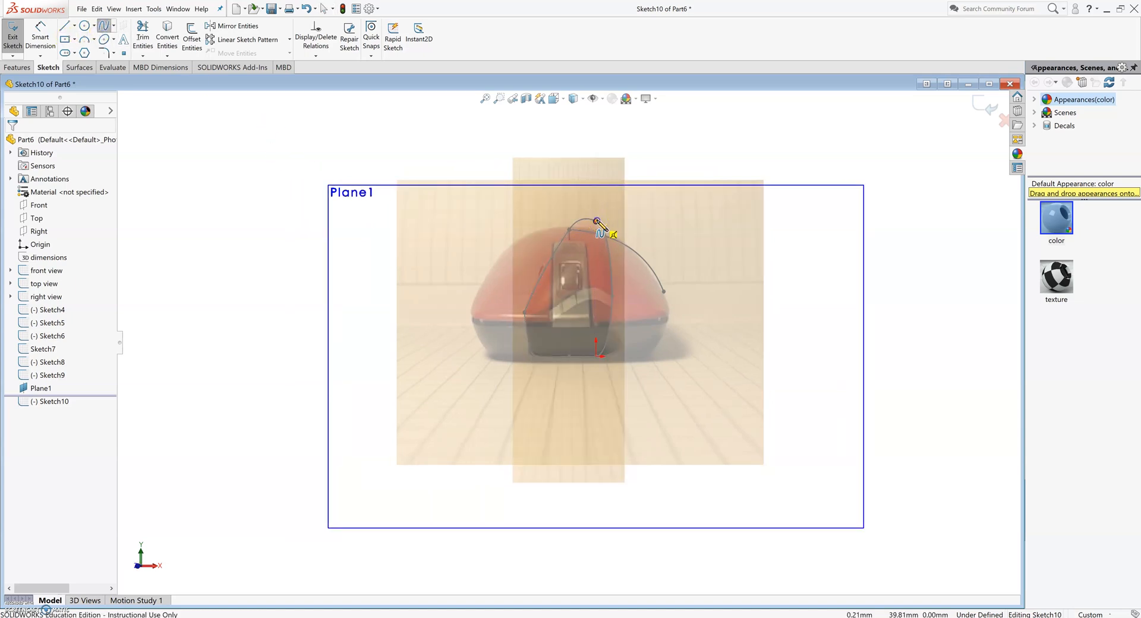
click(597, 220)
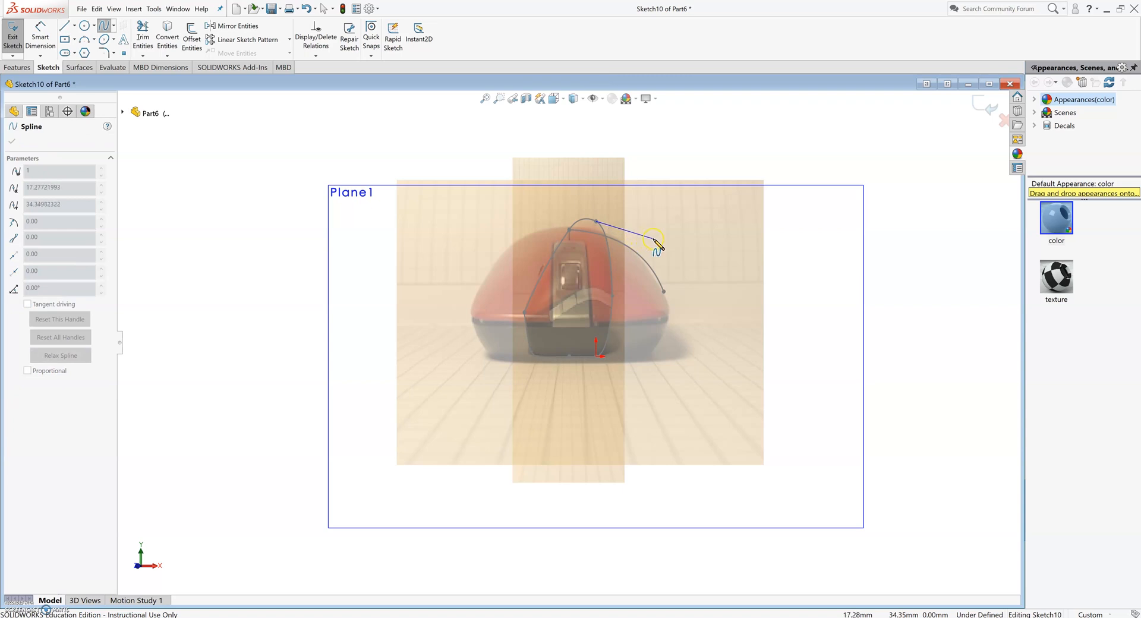
click(677, 301)
key(Escape)
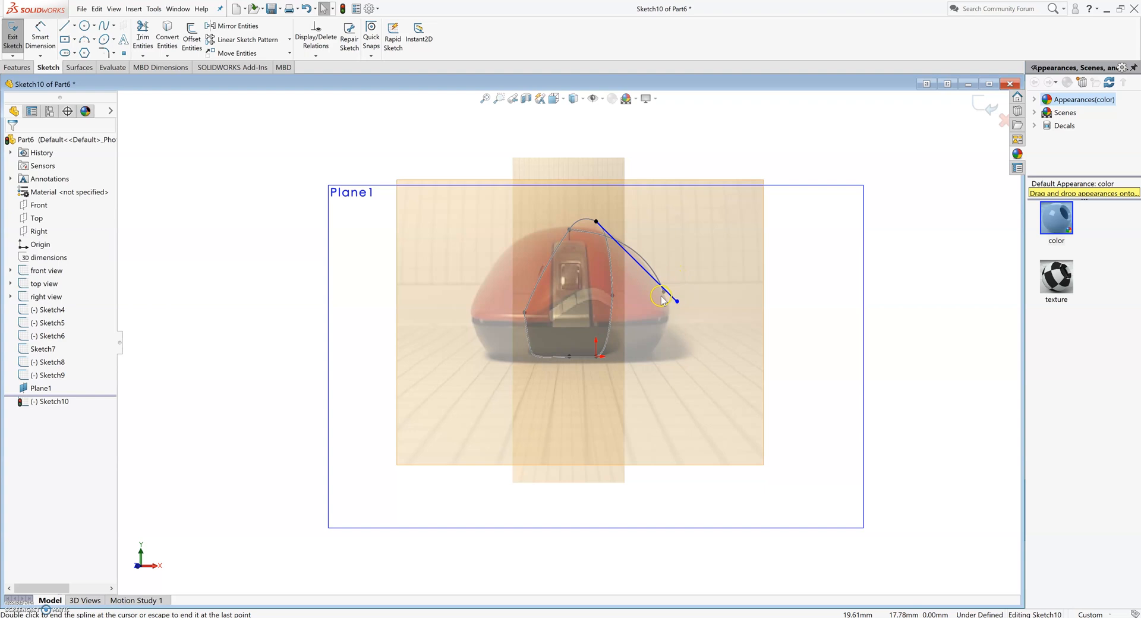
Bulge the spline outward at its top point and place its lower endpoint about 29.8 mm across and 15.4 mm up.
key(ctrl+8)
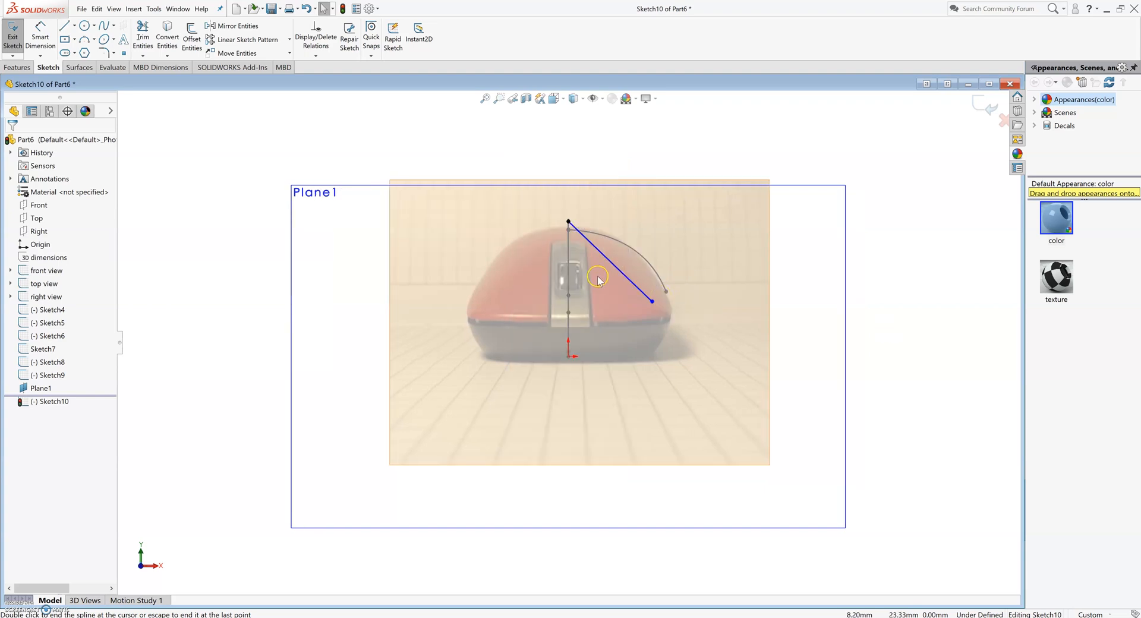
click(610, 262)
drag(602, 254, 636, 229)
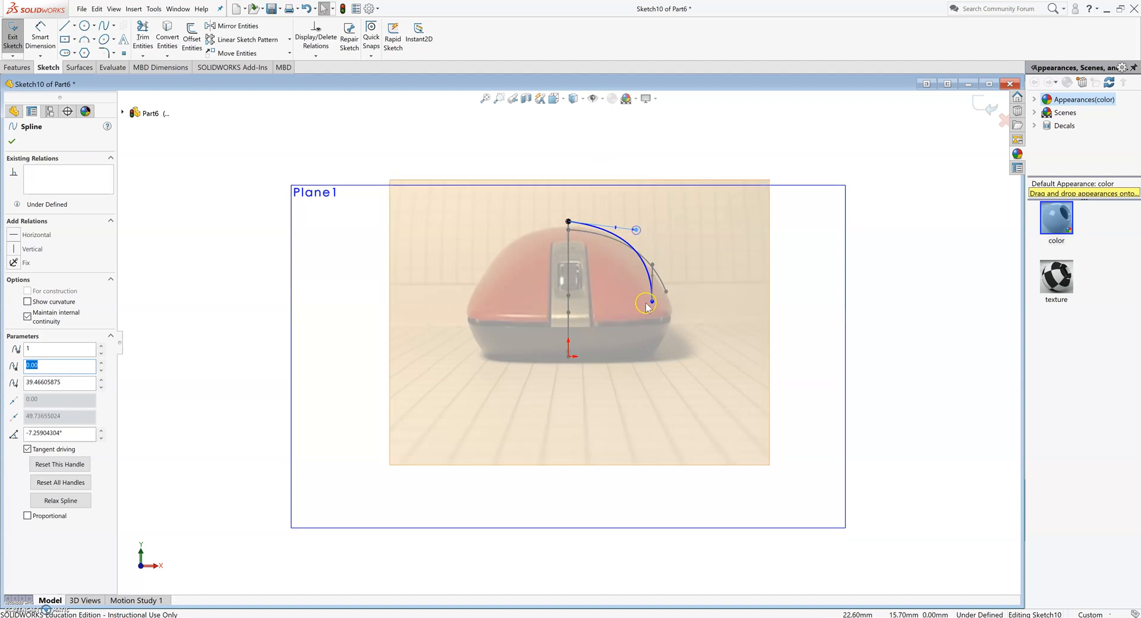
drag(654, 301, 671, 303)
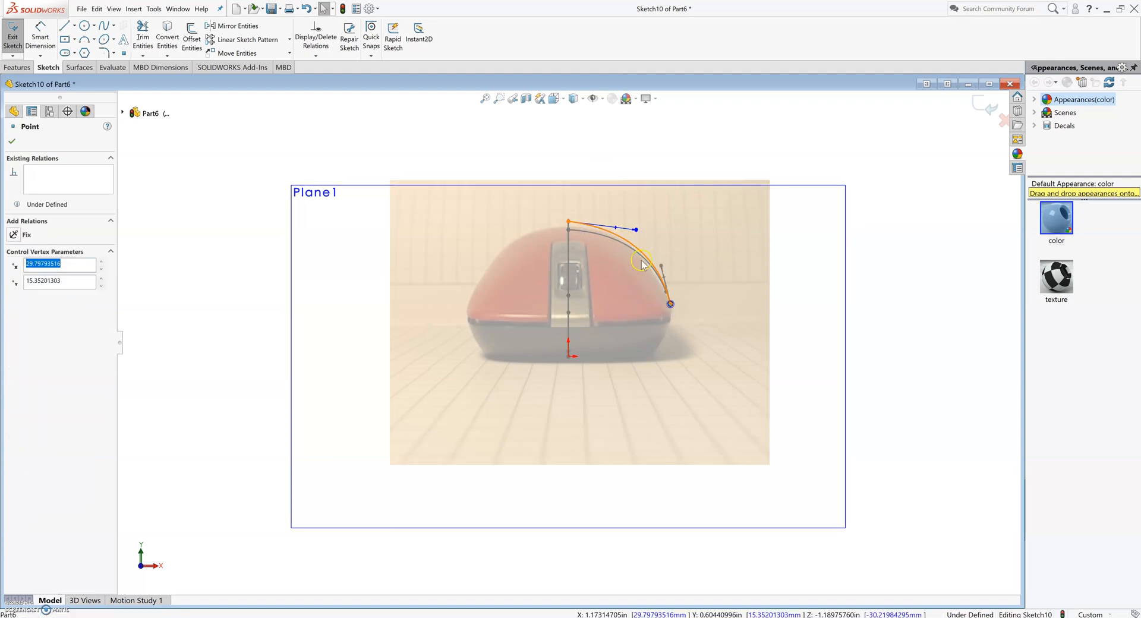
scroll(683, 280, up, 1)
click(671, 324)
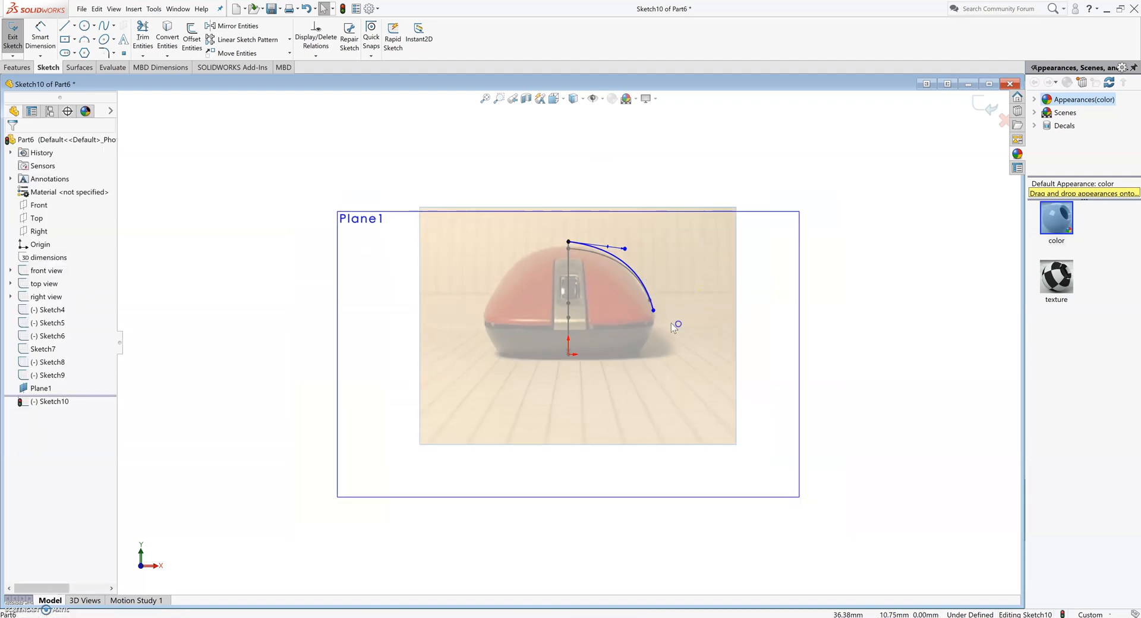
Raise the spline's lower endpoint to the side picture's seam, about 20.9 mm above the origin.
key(ctrl+4)
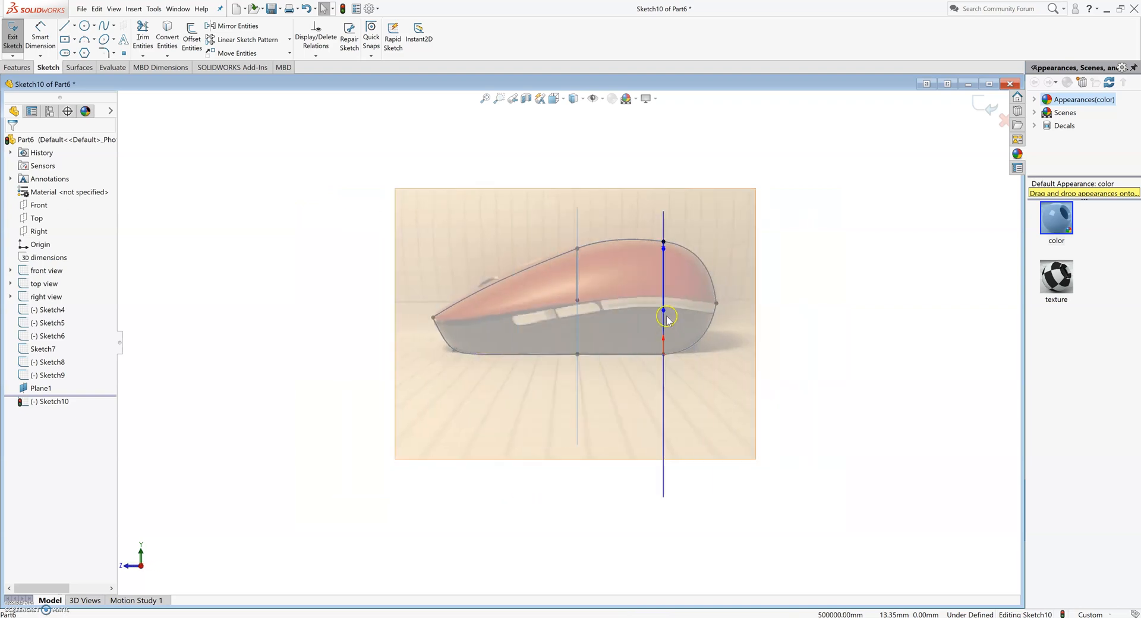
key(Left)
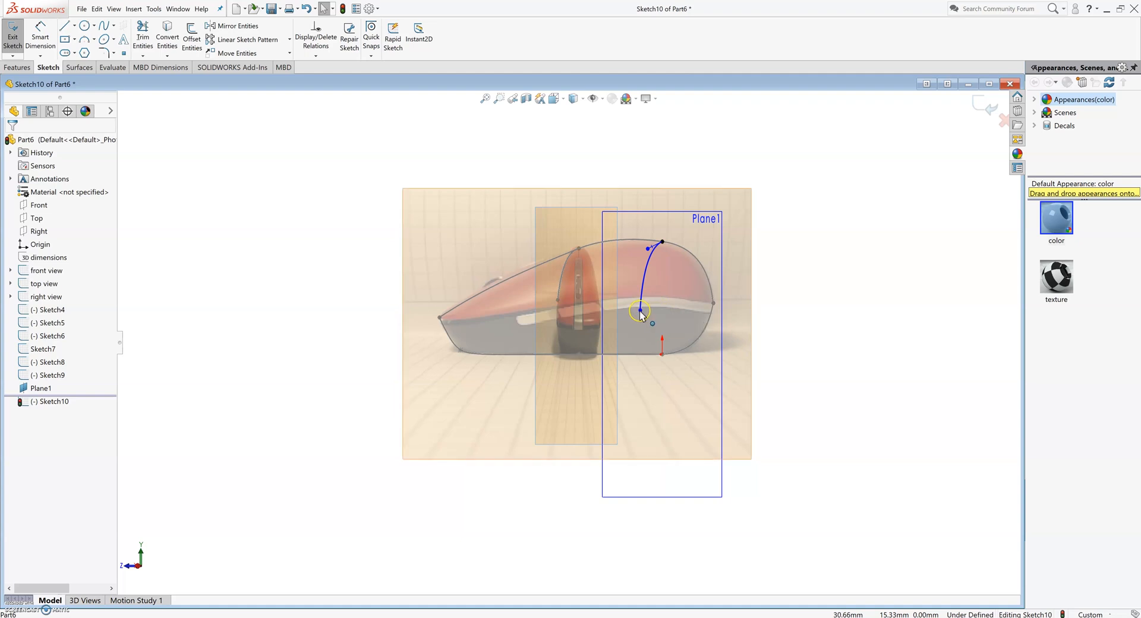
click(641, 312)
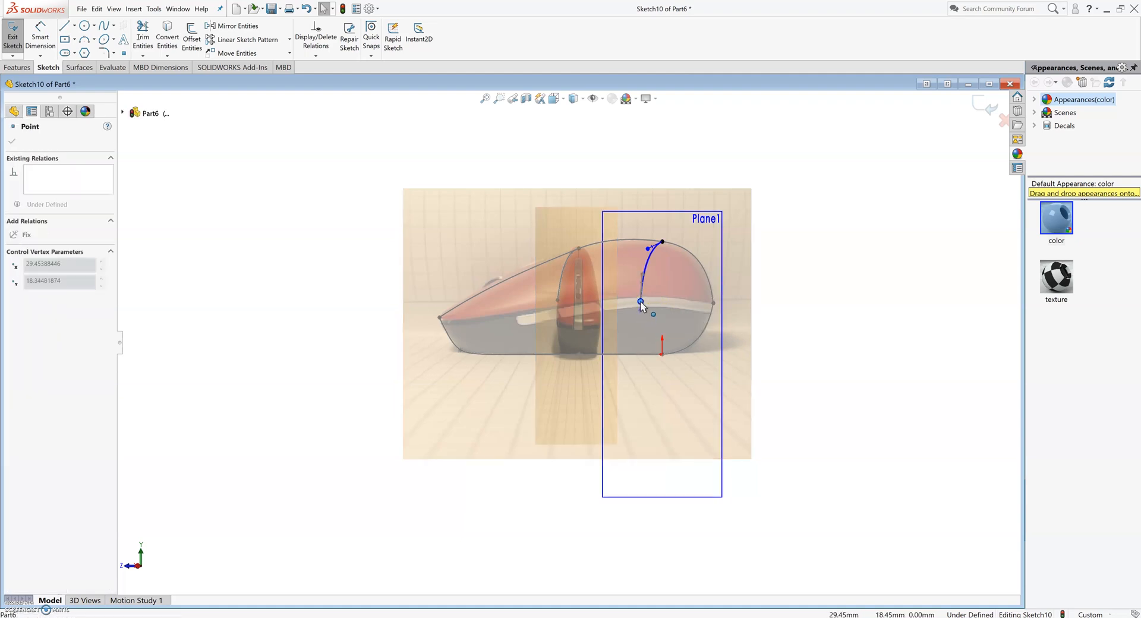
key(Right)
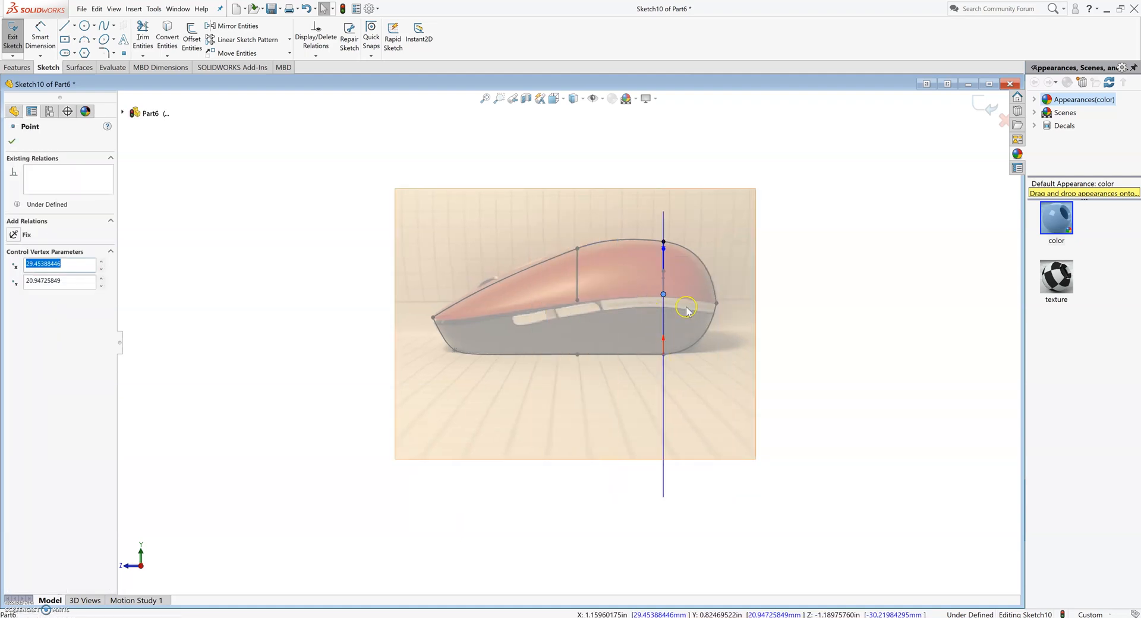
click(777, 283)
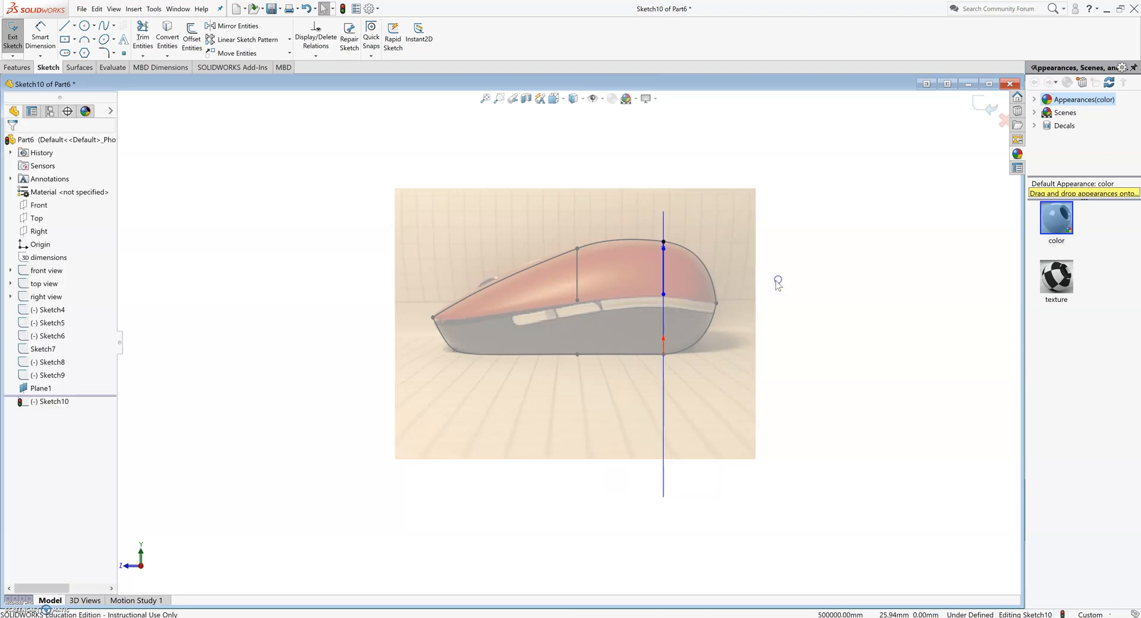
Set the tangent angle at the spline's top point to 0° and close its sketch.
key(Left)
key(Left)
key(Left)
key(Left)
key(Left)
key(Left)
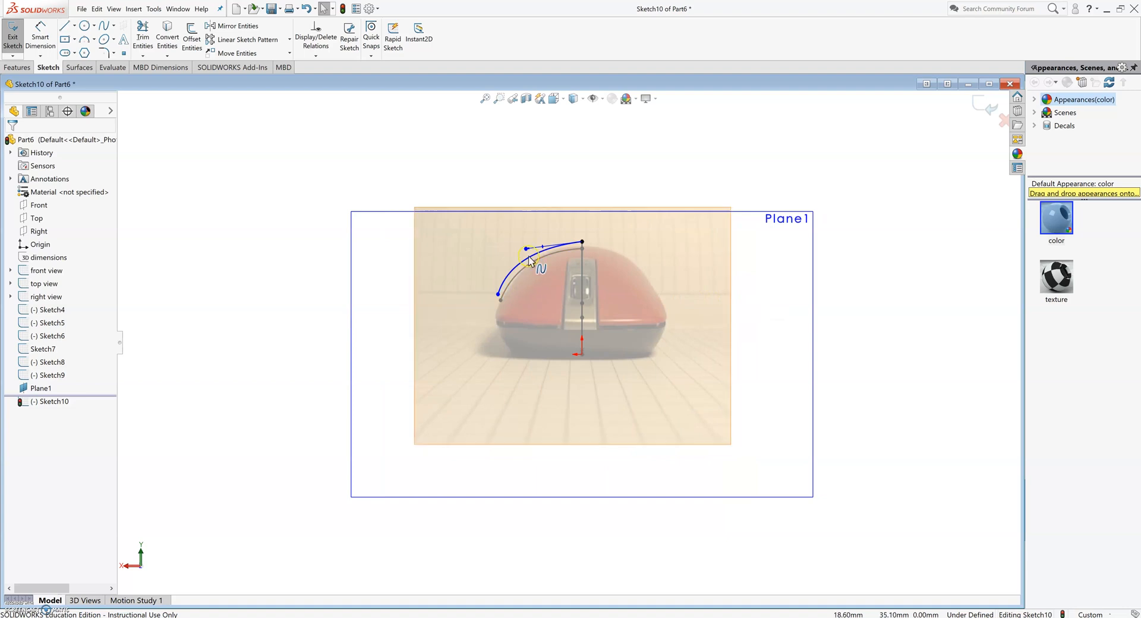
drag(527, 251, 527, 242)
click(84, 432)
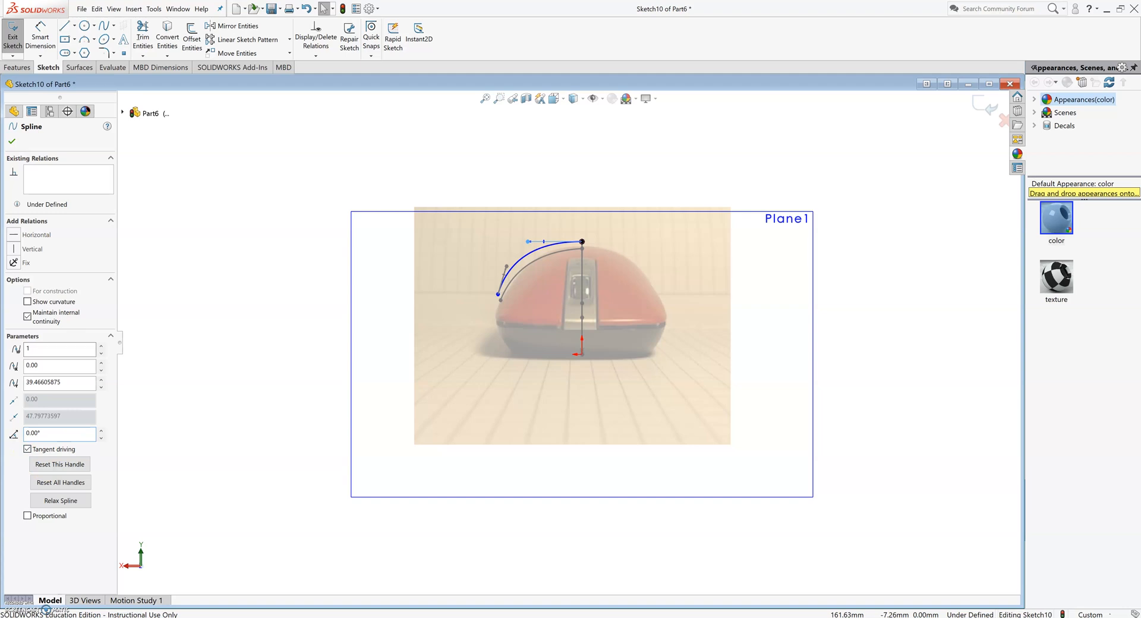
click(12, 39)
Reopen the Plane1 spline's sketch and move its lower endpoint inward to about 27.7 mm across and 20.8 mm up.
mouse_move(672, 315)
middle_down()
mouse_move(594, 476)
mouse_move(657, 501)
mouse_move(650, 553)
mouse_move(649, 478)
mouse_move(804, 320)
mouse_move(797, 382)
mouse_move(915, 378)
mouse_move(845, 374)
mouse_move(721, 460)
mouse_move(707, 397)
middle_up()
click(562, 279)
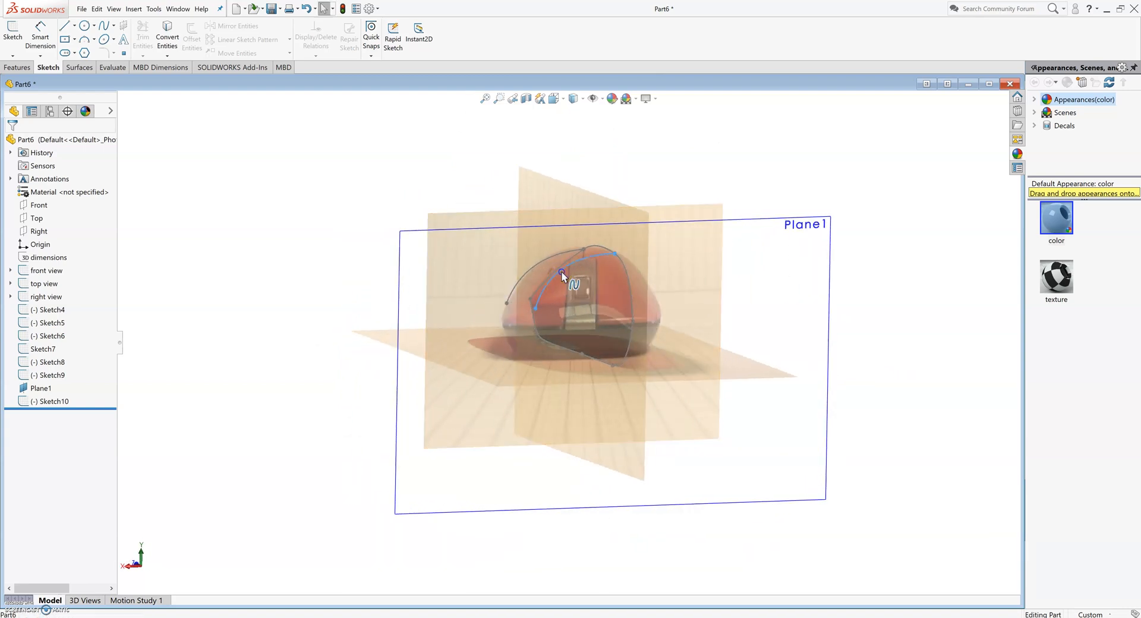
click(580, 241)
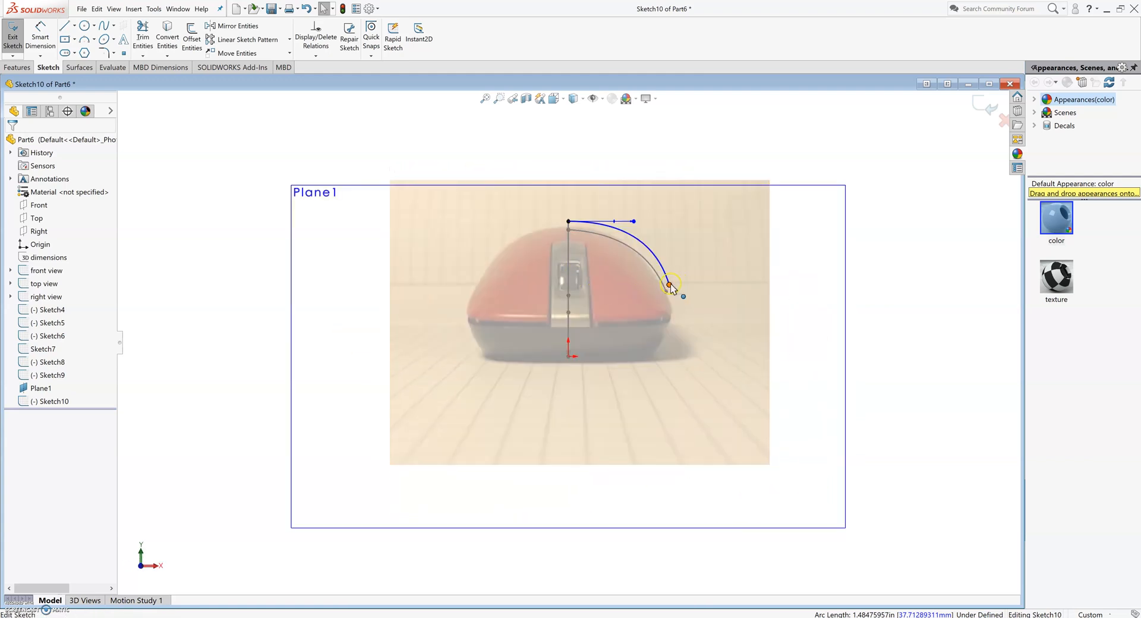
drag(671, 286, 663, 287)
click(669, 278)
key(Delete)
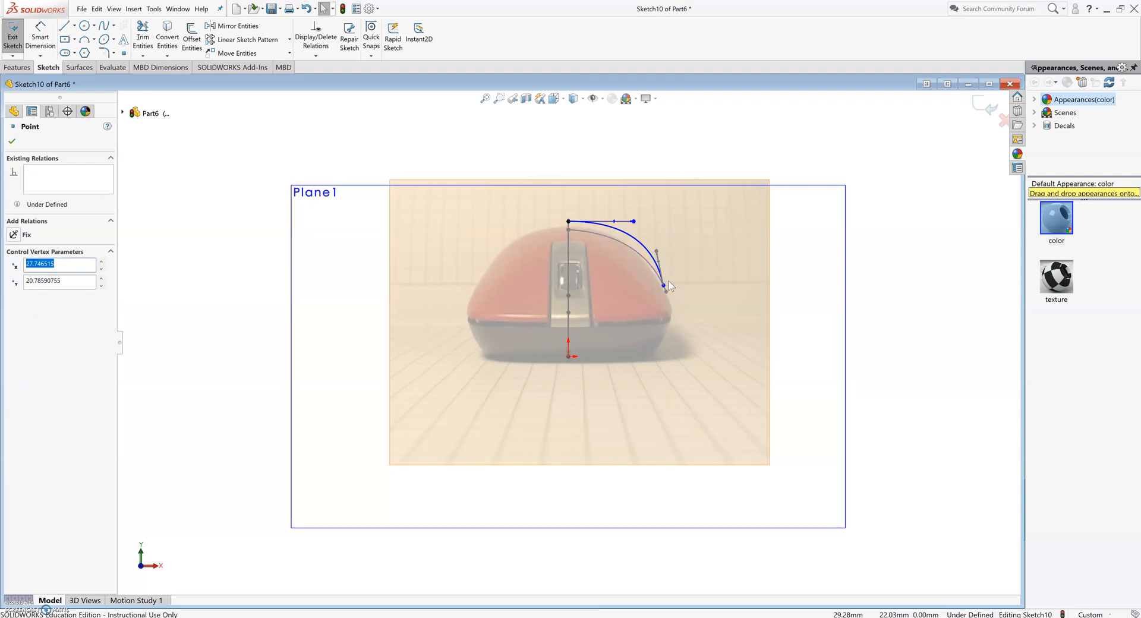
Check the spline against the side, top and front reference pictures, and close its sketch.
key(ctrl+4)
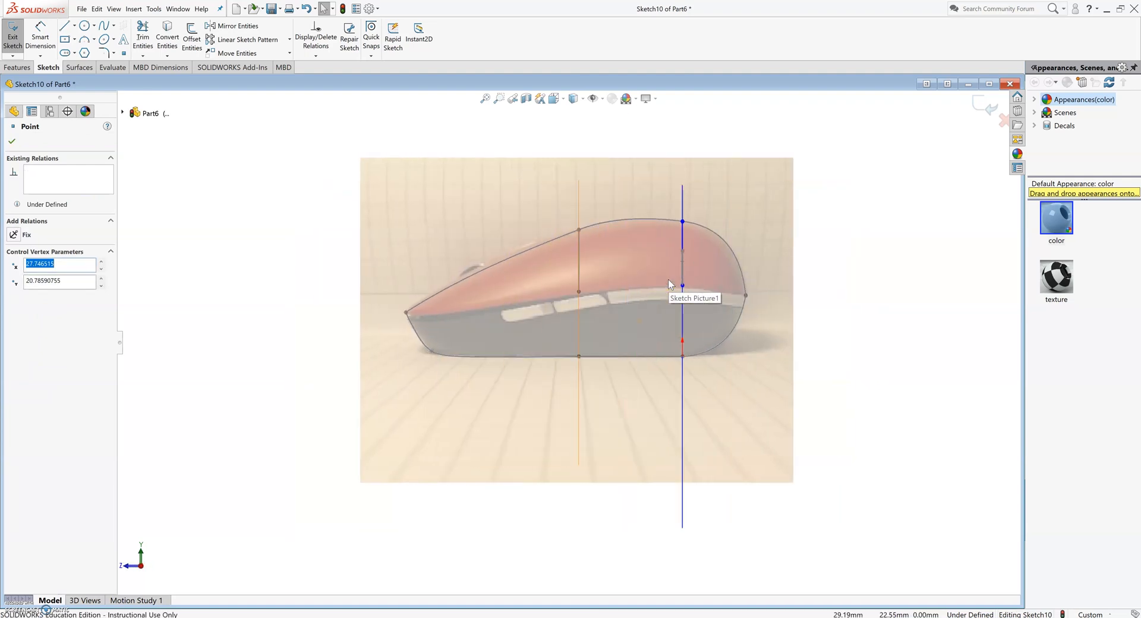
key(ctrl+5)
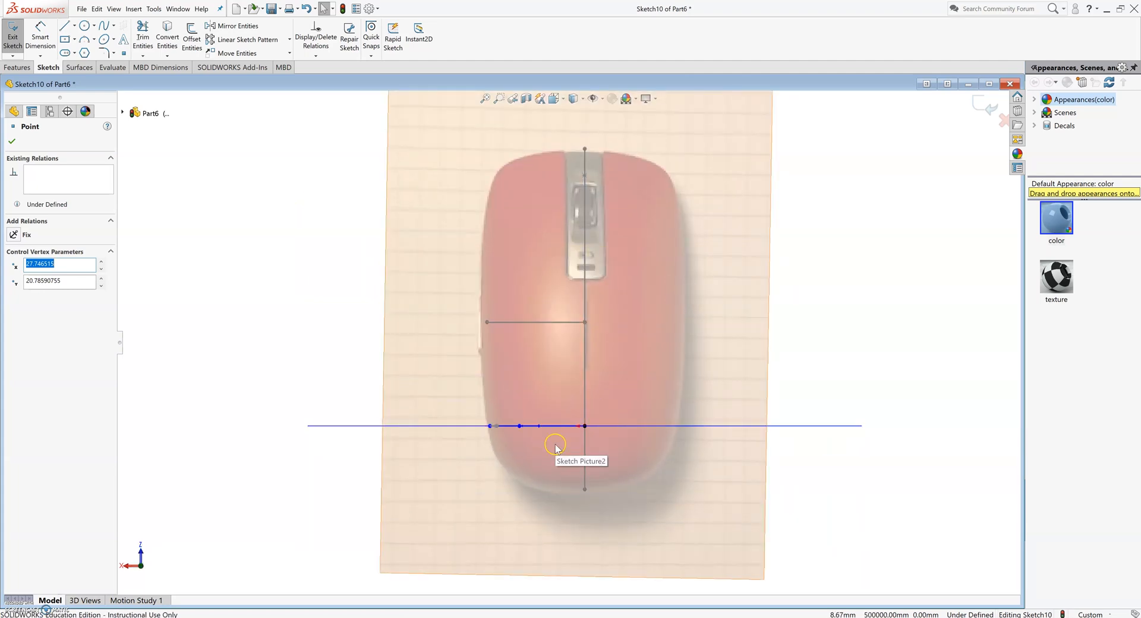
key(ctrl+8)
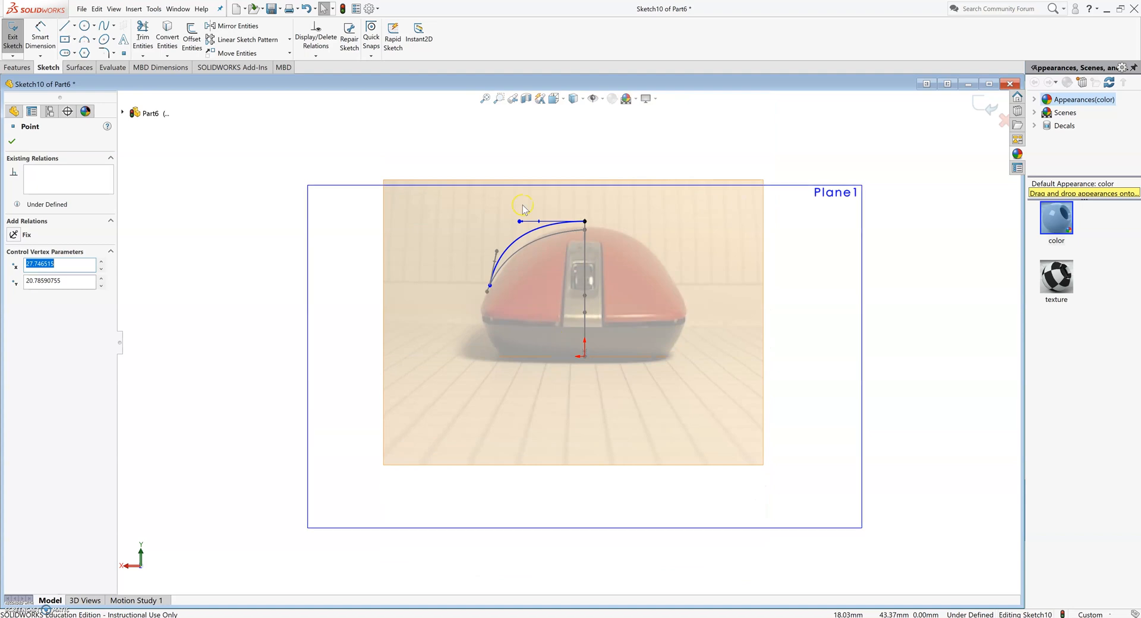
click(657, 218)
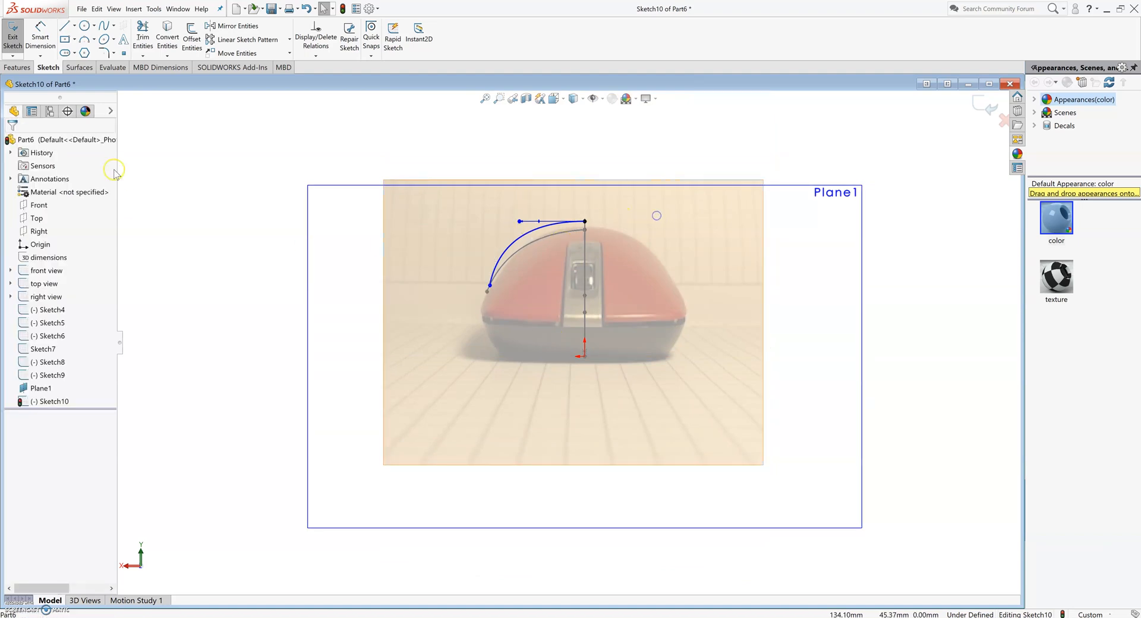
click(8, 38)
Edit the Front plane cross-section sketch, set the spline's top tangent angle to 0°, and close the sketch.
mouse_move(453, 212)
middle_down()
mouse_move(730, 283)
mouse_move(810, 332)
middle_up()
click(590, 233)
click(608, 210)
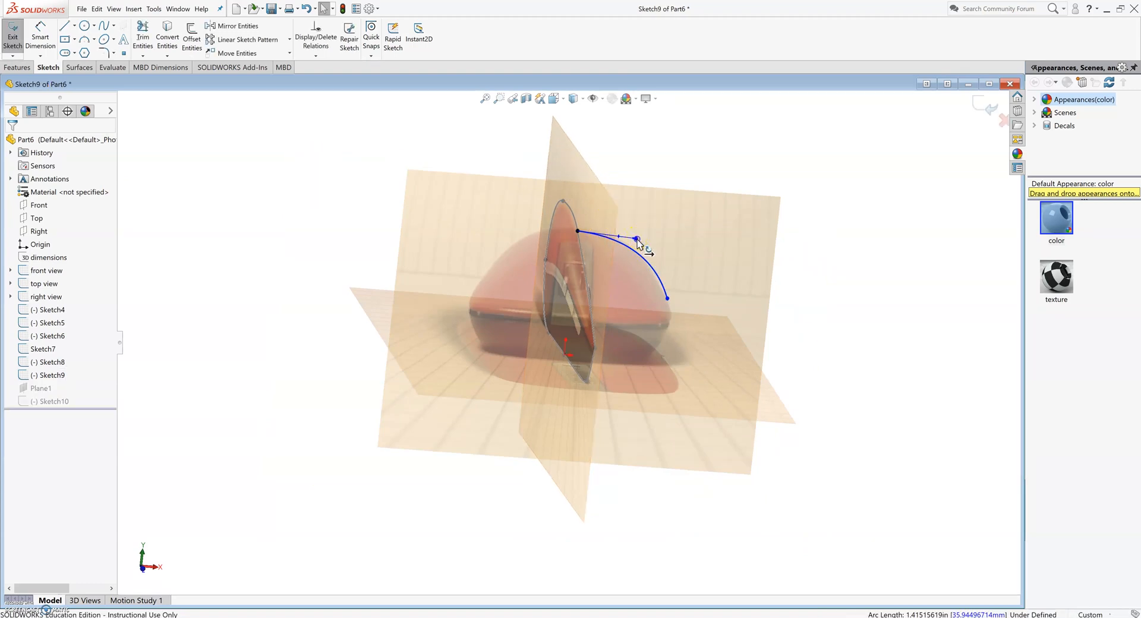
click(637, 240)
double_click(86, 407)
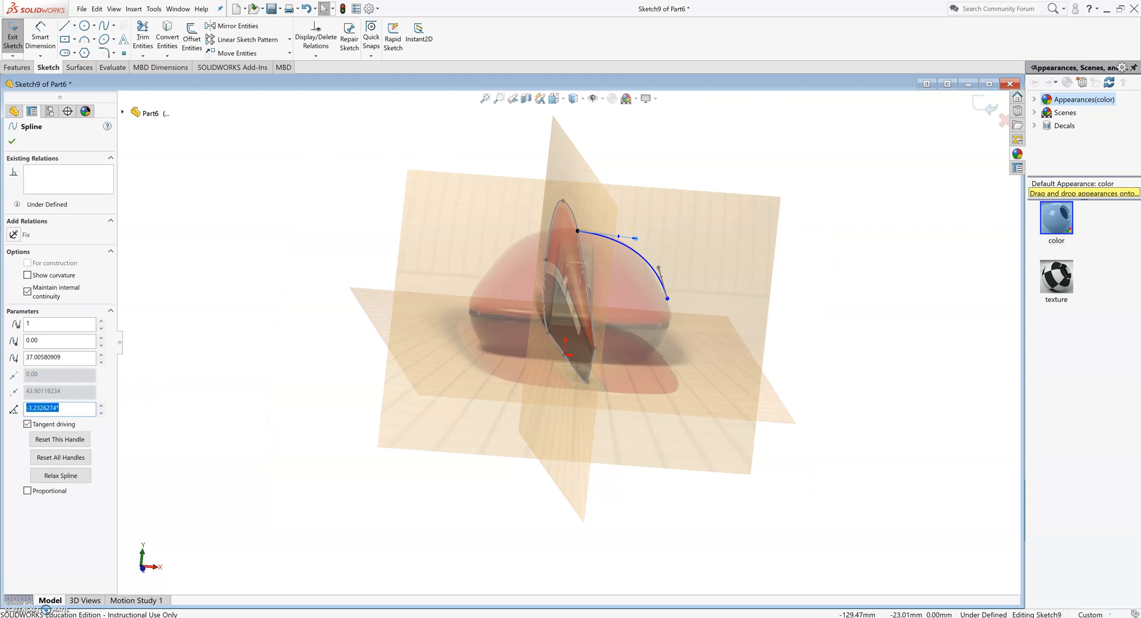
key(Return)
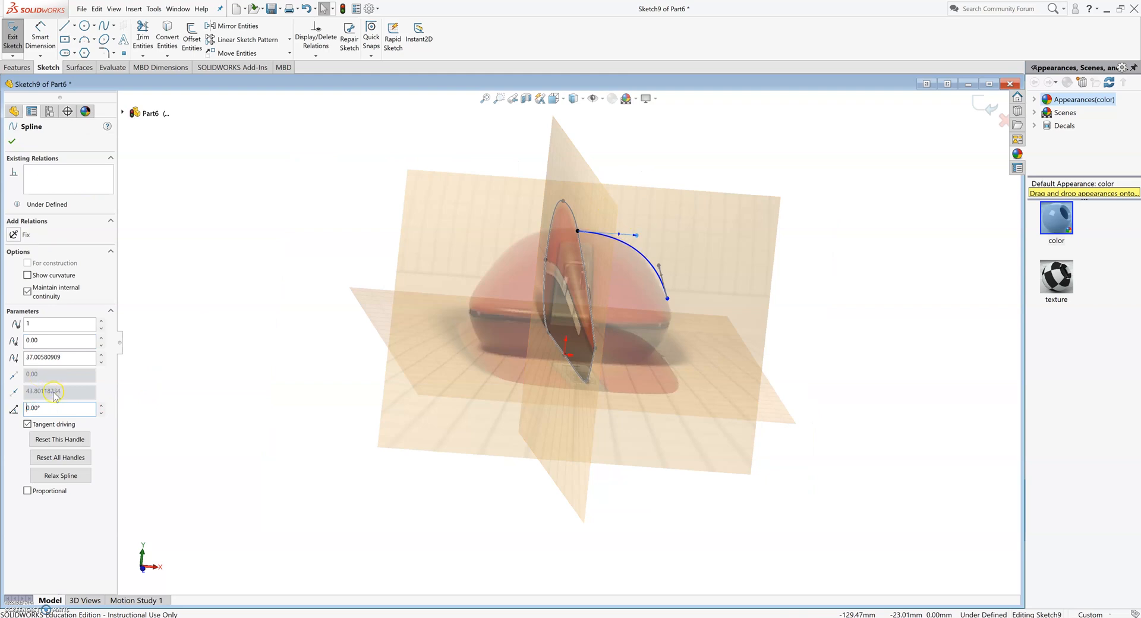
click(816, 232)
double_click(802, 230)
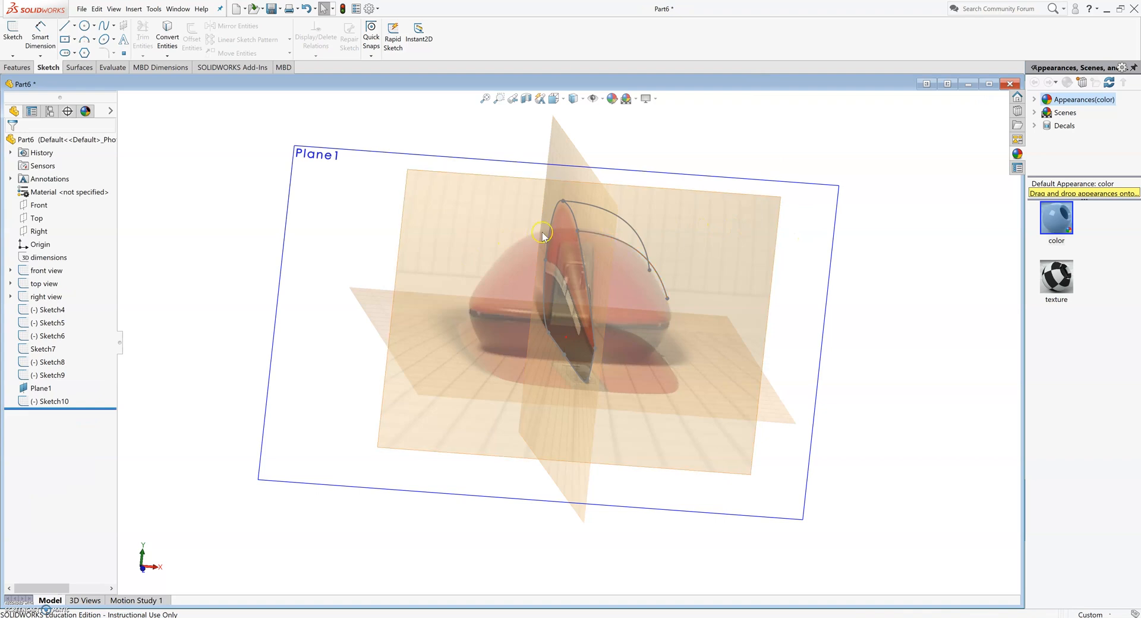
Start a 3D sketch and draw a spline from the side profile's front tip to the Front plane cross-section's lower endpoint.
middle_drag(695, 273, 585, 253)
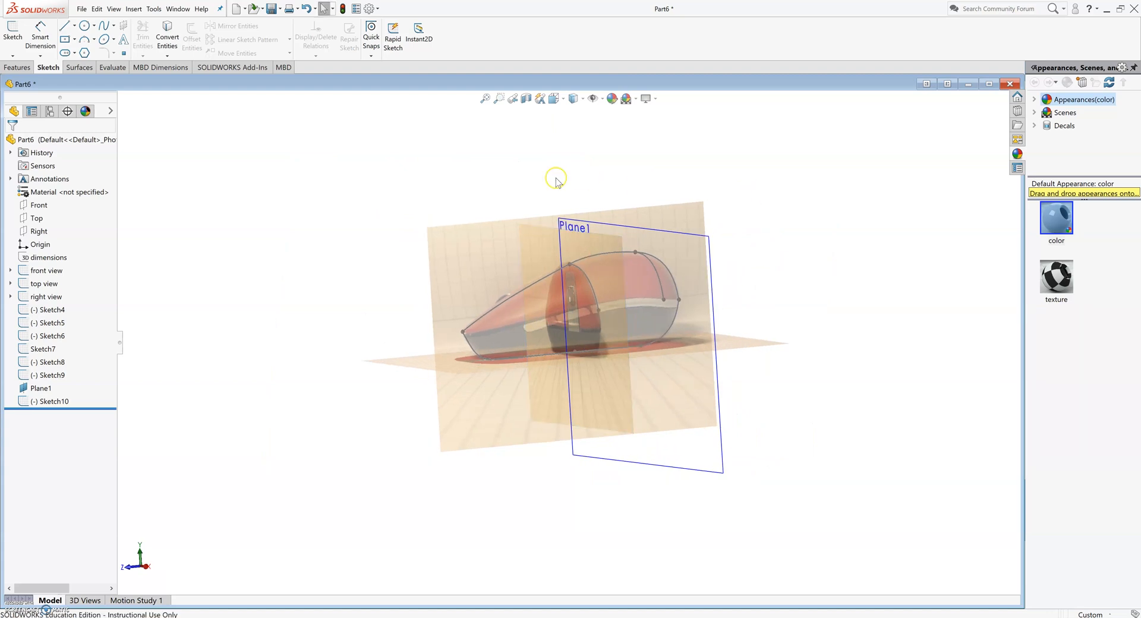
middle_drag(537, 373, 540, 355)
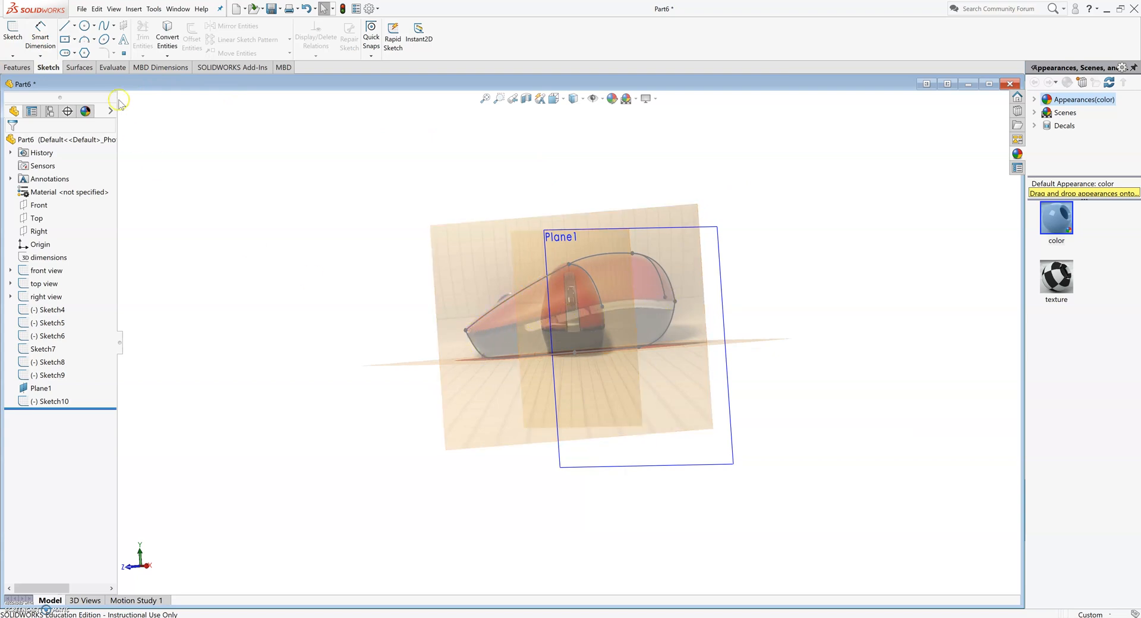
click(13, 56)
click(25, 82)
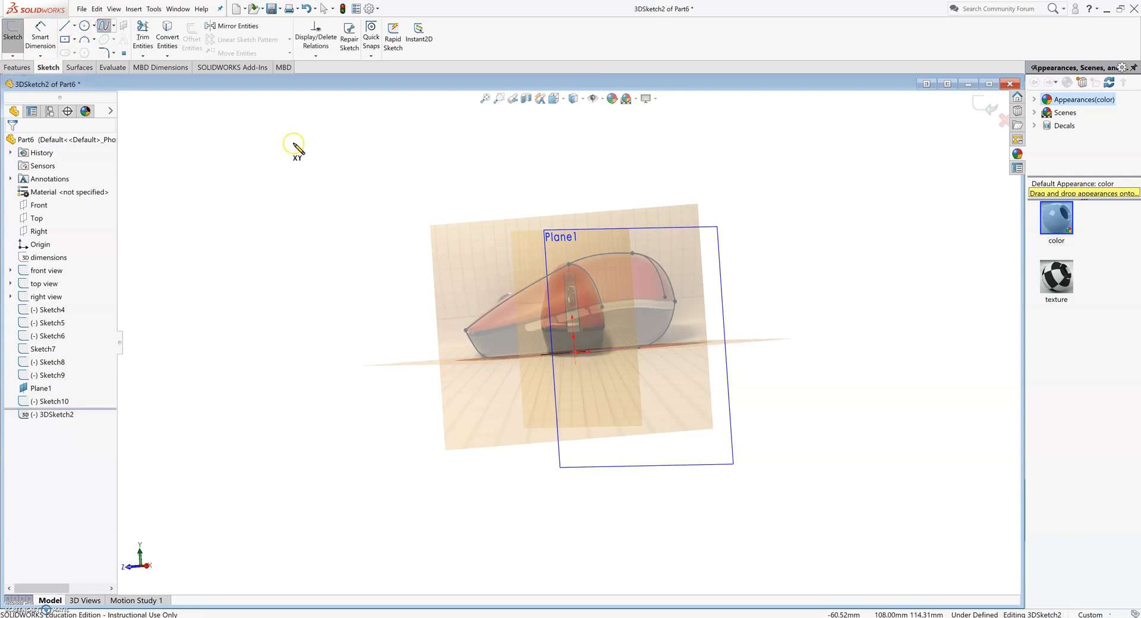
click(465, 330)
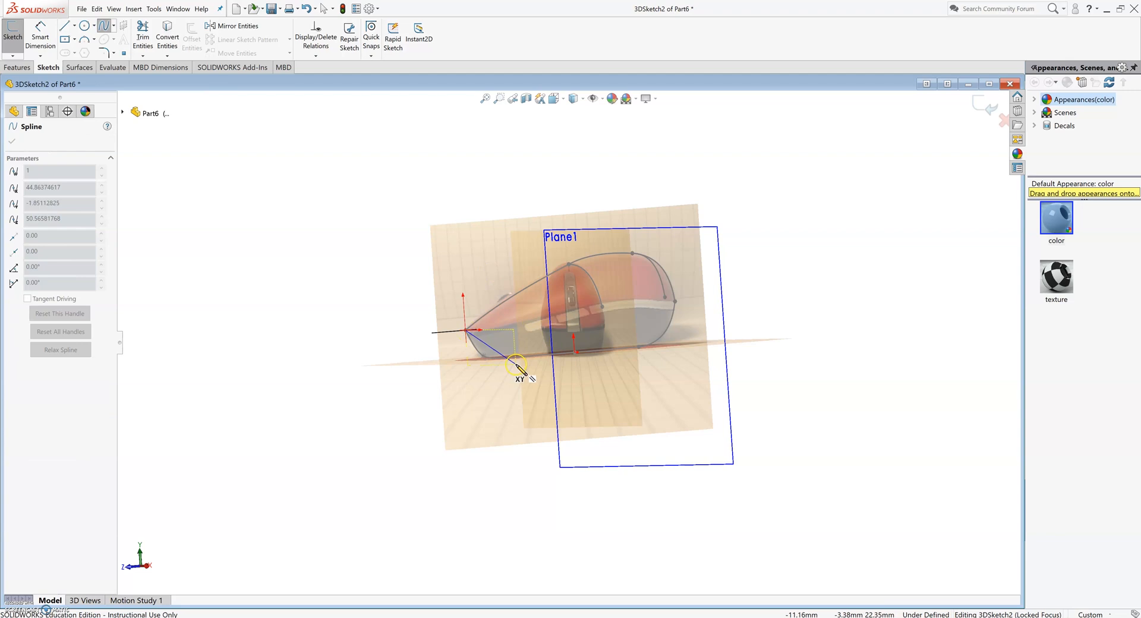
key(ctrl+1)
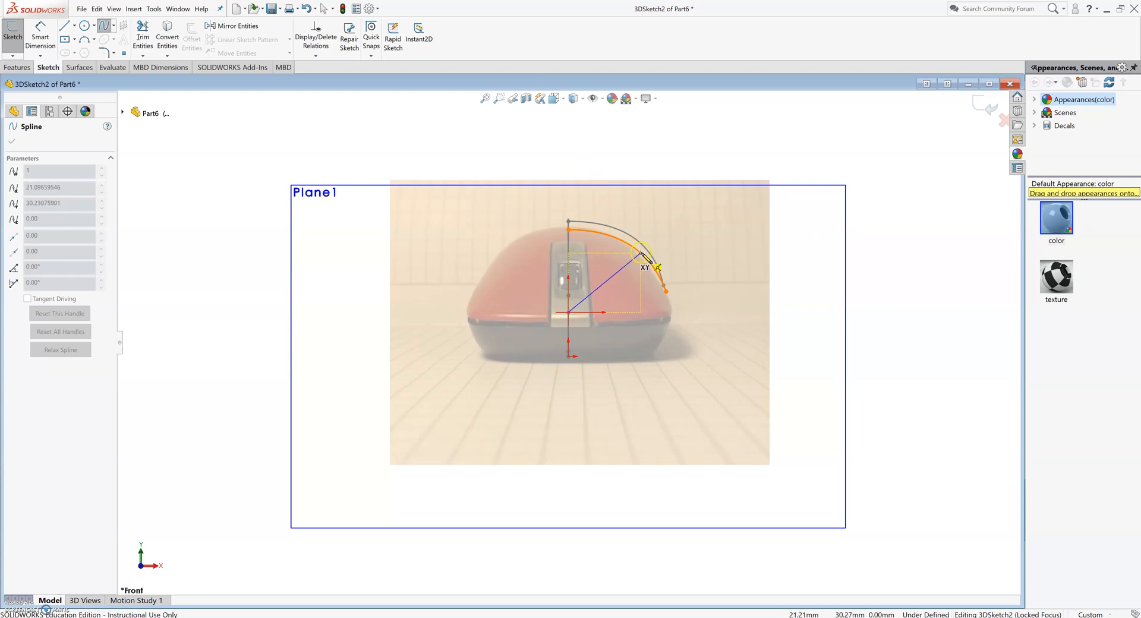
double_click(666, 292)
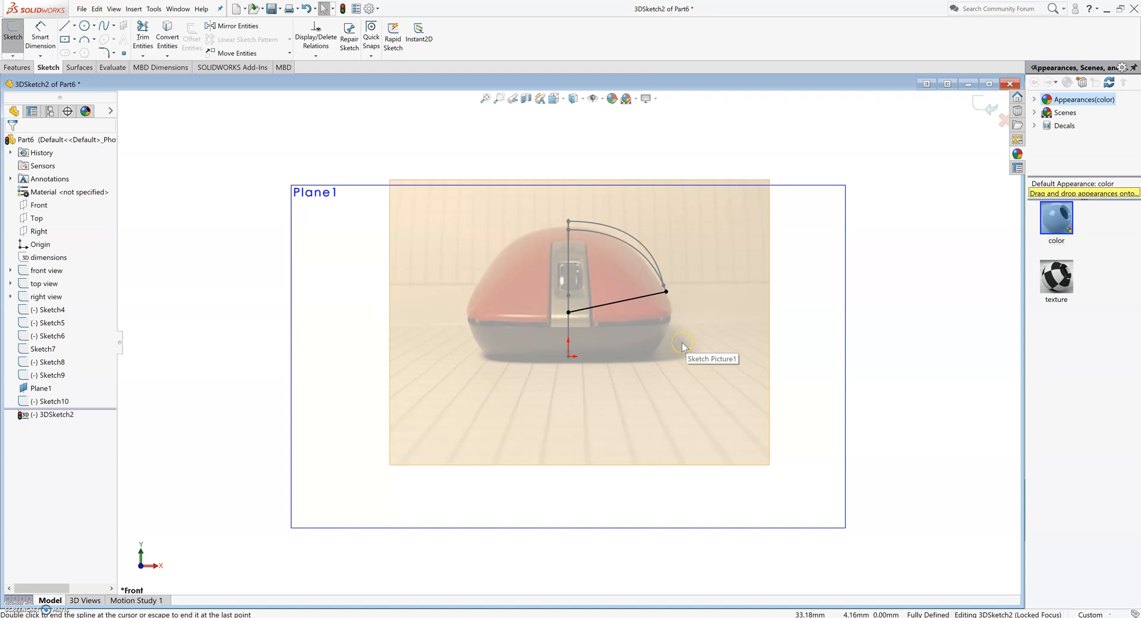
Shape the new 3D spline with its two end tangent handles so it follows the mouse's front corner outline in the top picture.
key(Left)
key(Left)
key(Right)
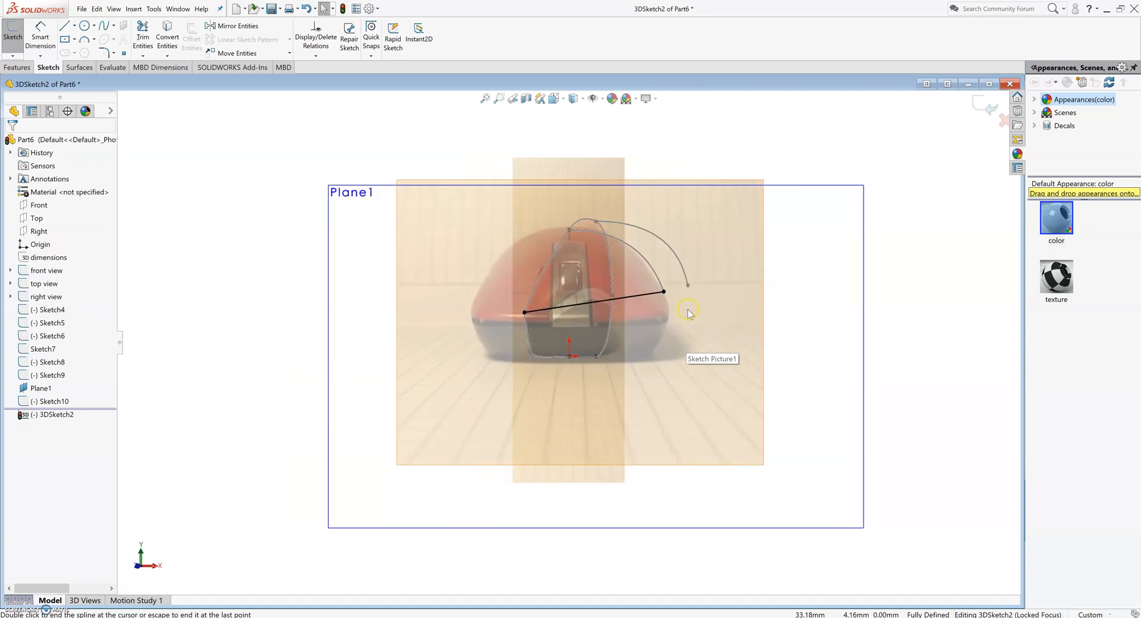
key(ctrl+7)
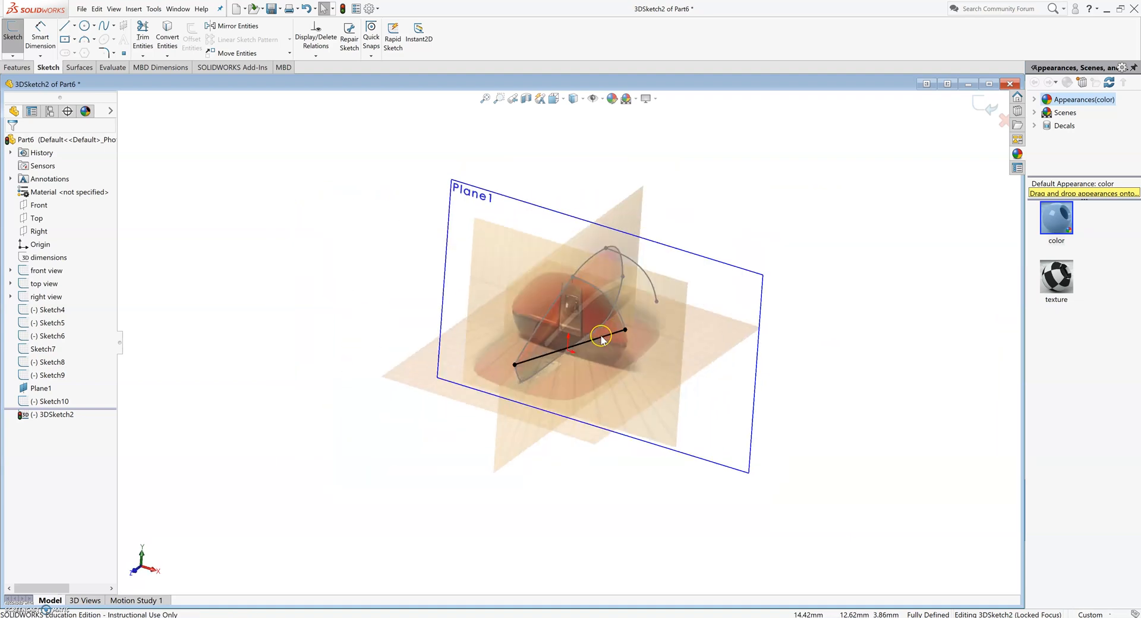
key(ctrl+1)
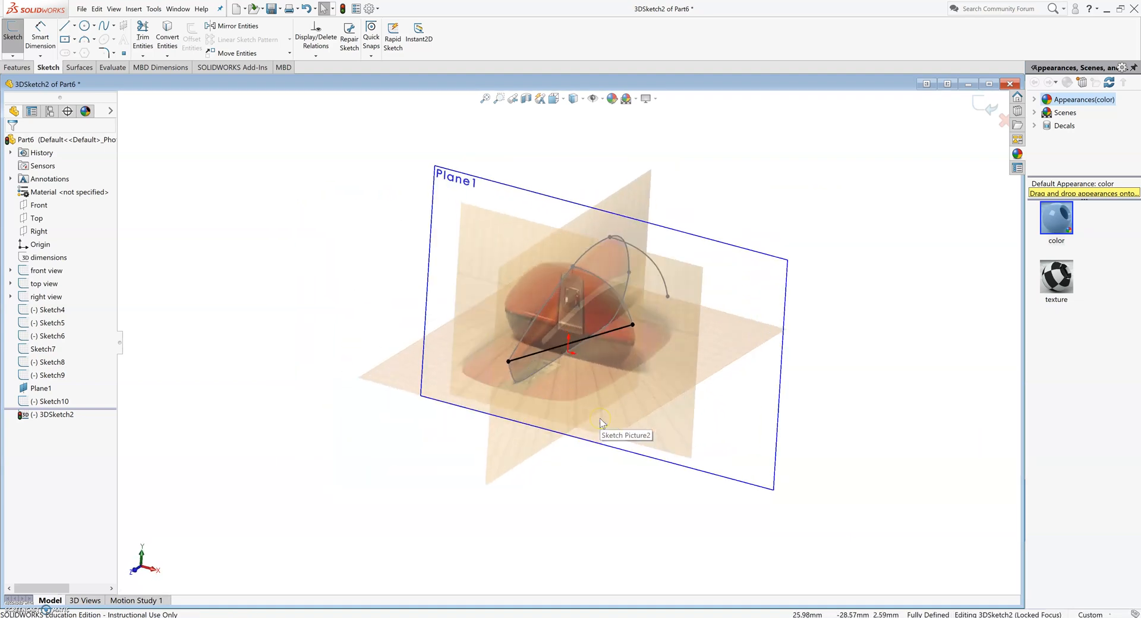
key(ctrl+5)
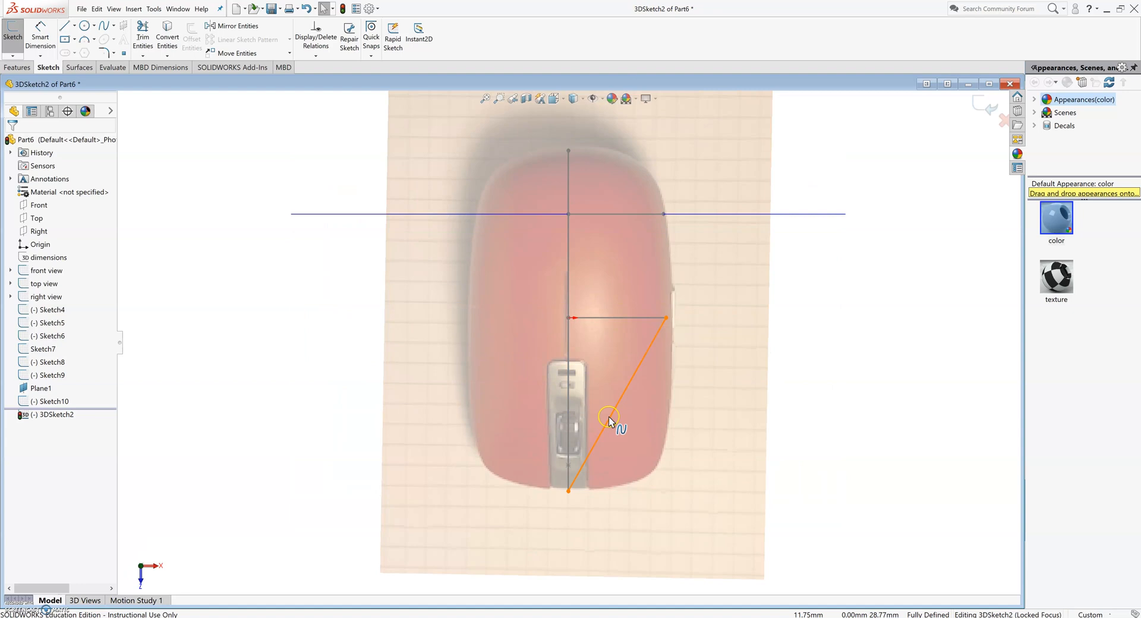
click(608, 430)
drag(609, 423, 686, 495)
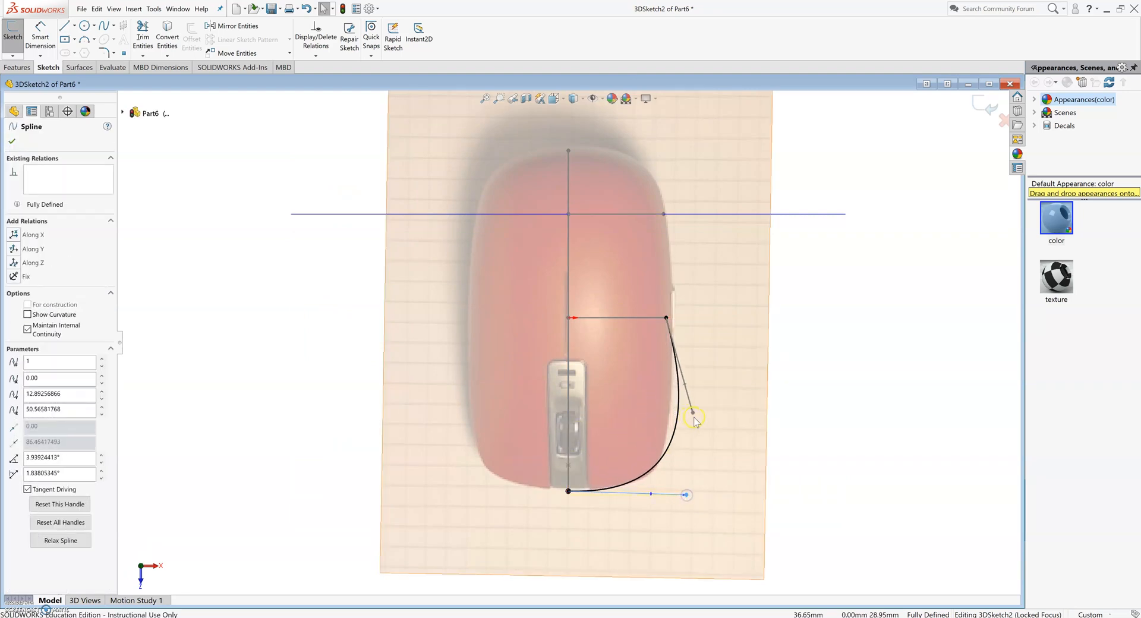
drag(693, 413, 669, 428)
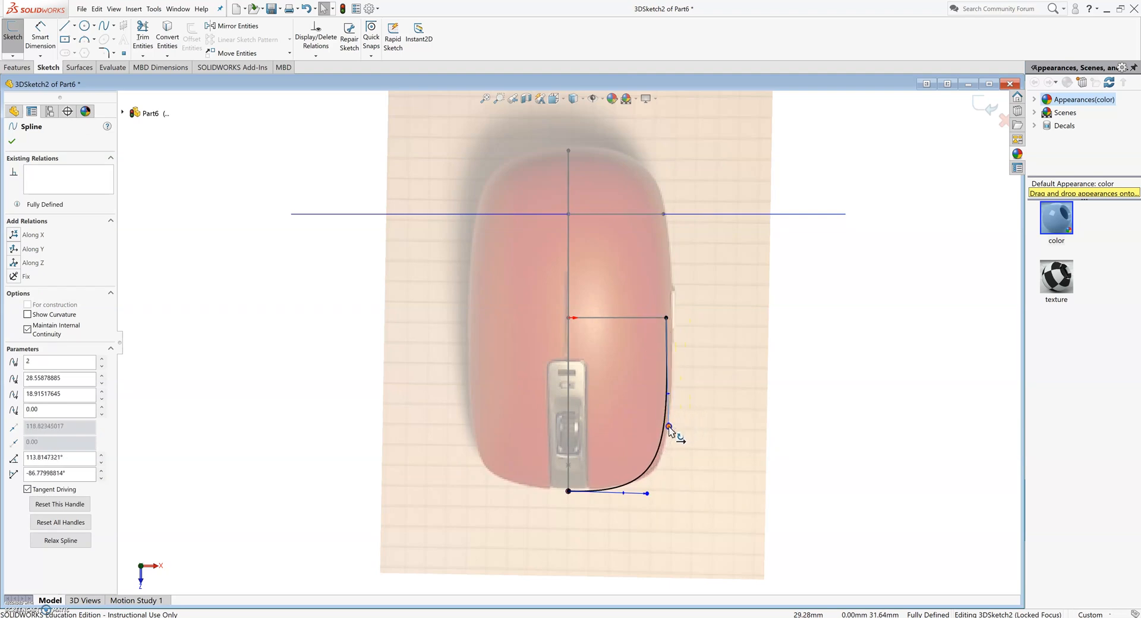
click(648, 495)
drag(649, 498, 653, 500)
click(719, 484)
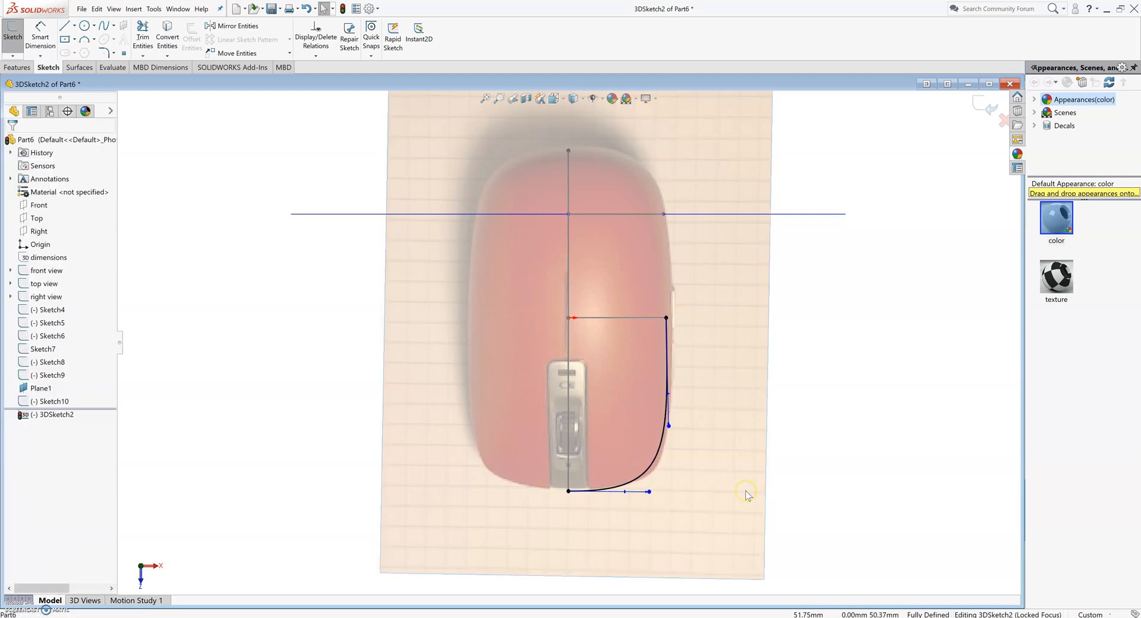
Adjust the spline's front-tip tangent in the front view and its Front plane end tangent in the side view to follow the seam.
key(ctrl+1)
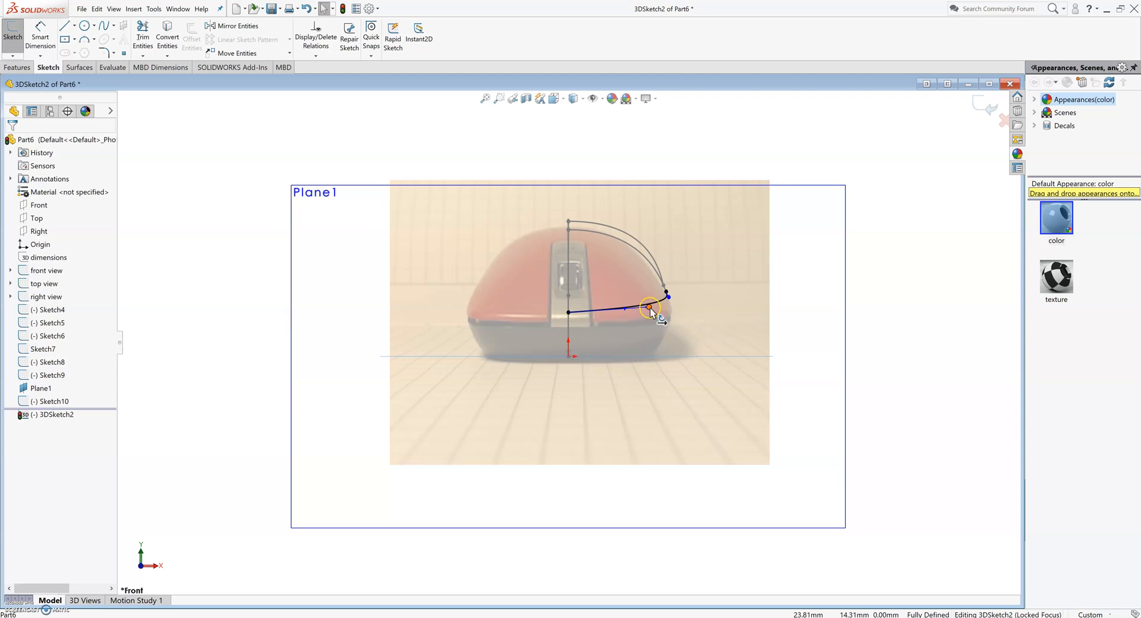
drag(651, 307, 656, 317)
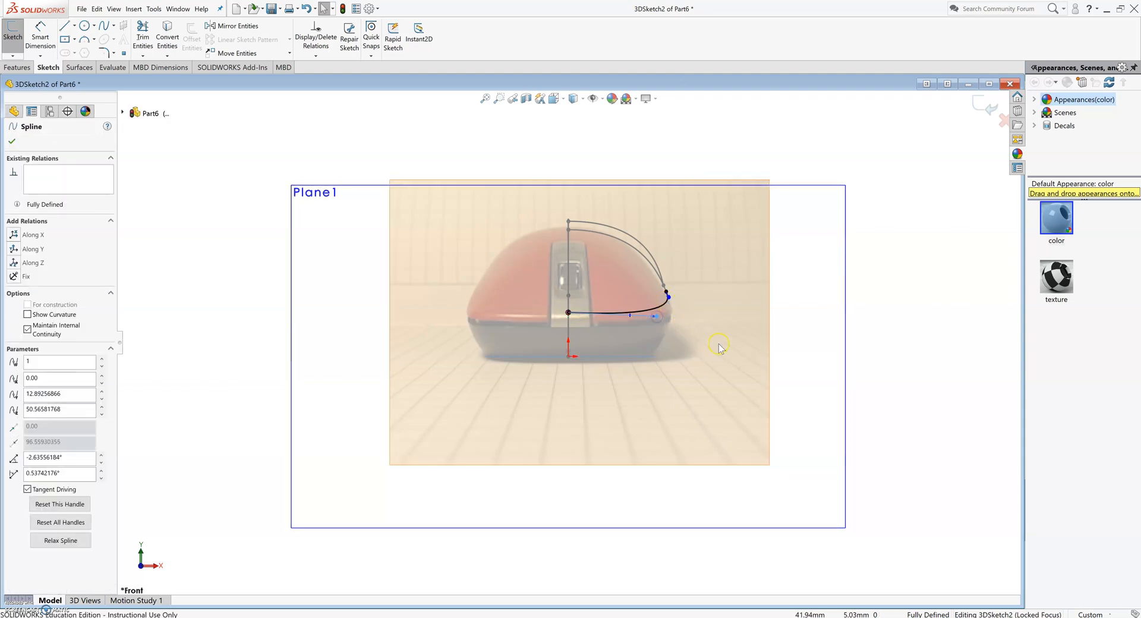
key(ctrl+4)
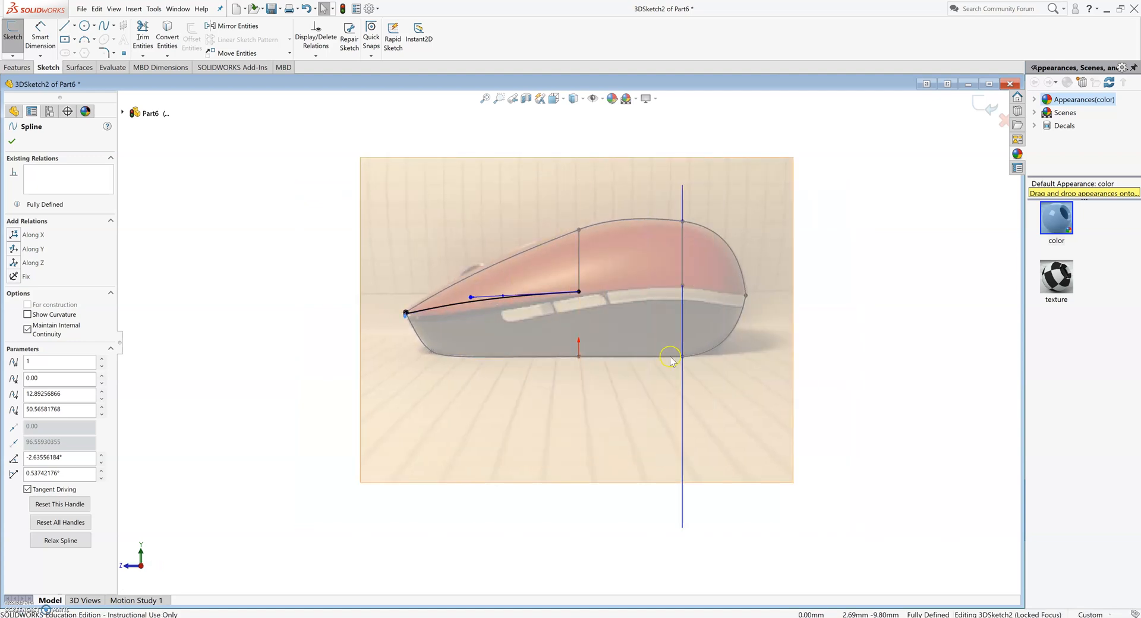
drag(470, 299, 473, 313)
click(481, 382)
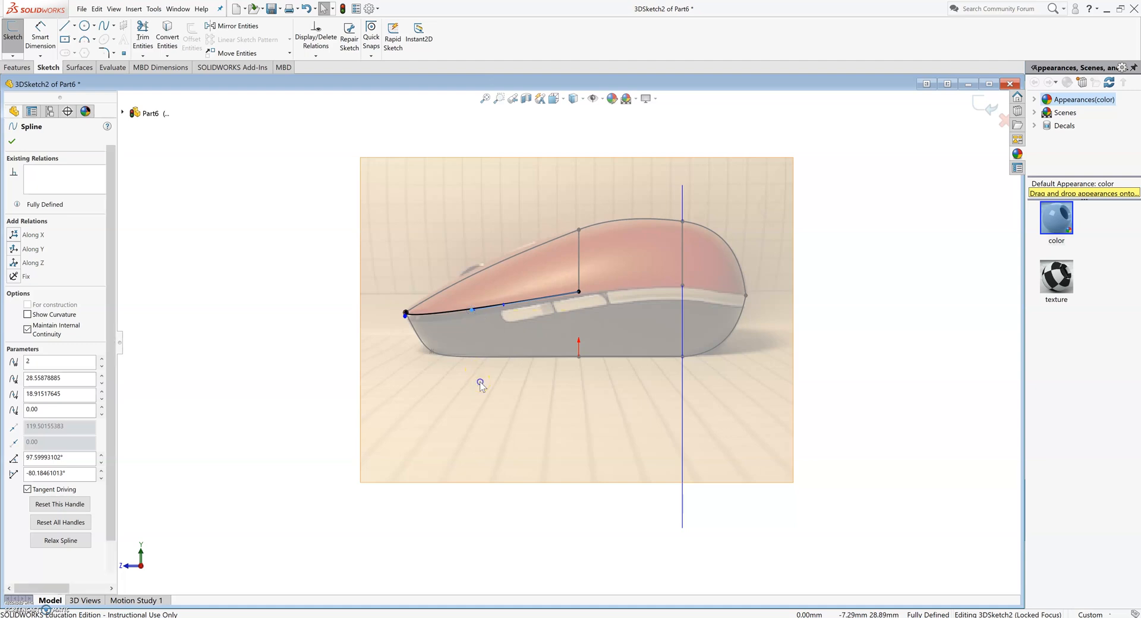
Check the front seam spline in the front, top and isometric views, and close its 3D sketch.
key(ctrl+1)
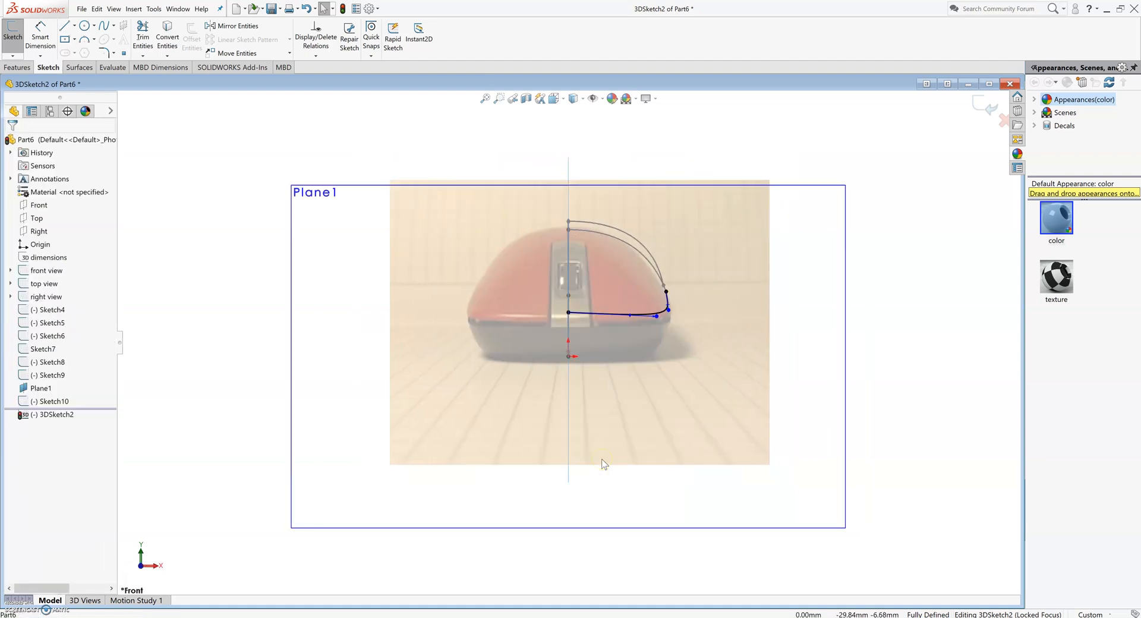
key(ctrl+5)
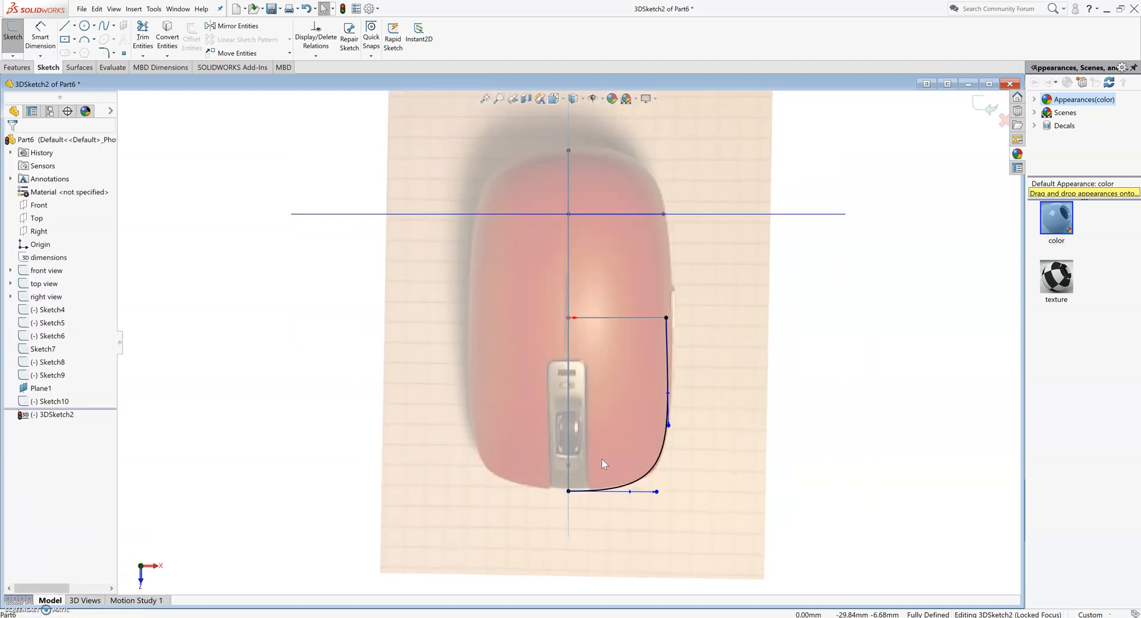
key(ctrl+1)
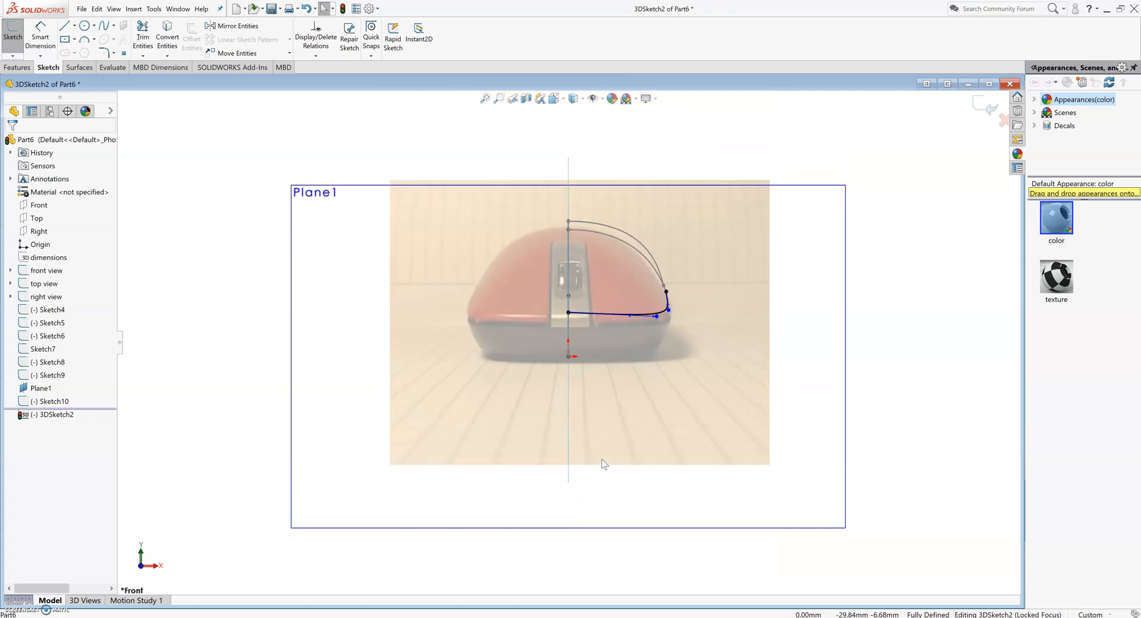
key(ctrl+7)
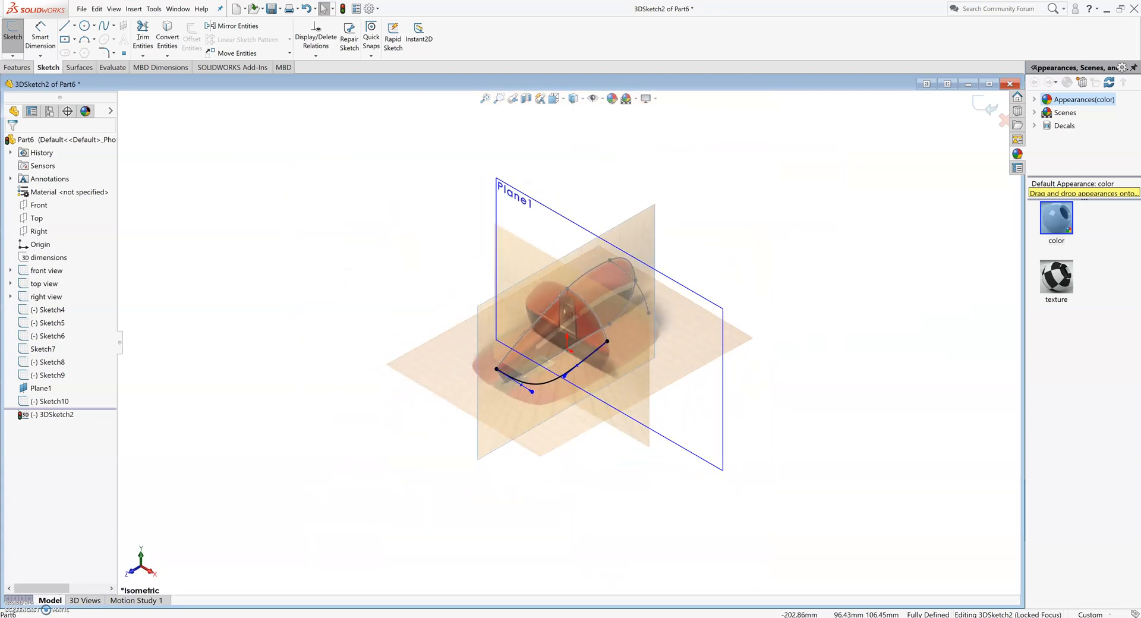
click(11, 32)
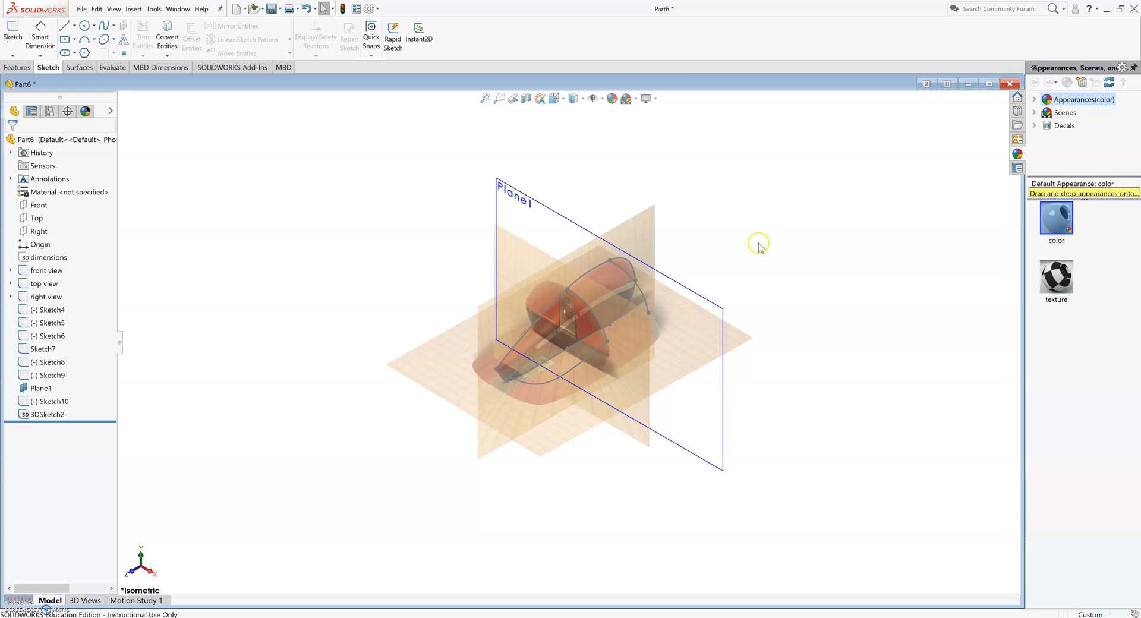
Start another 3D sketch and draw a spline from the Front plane cross-section's lower endpoint to the Plane1 cross-section's lower endpoint.
click(13, 55)
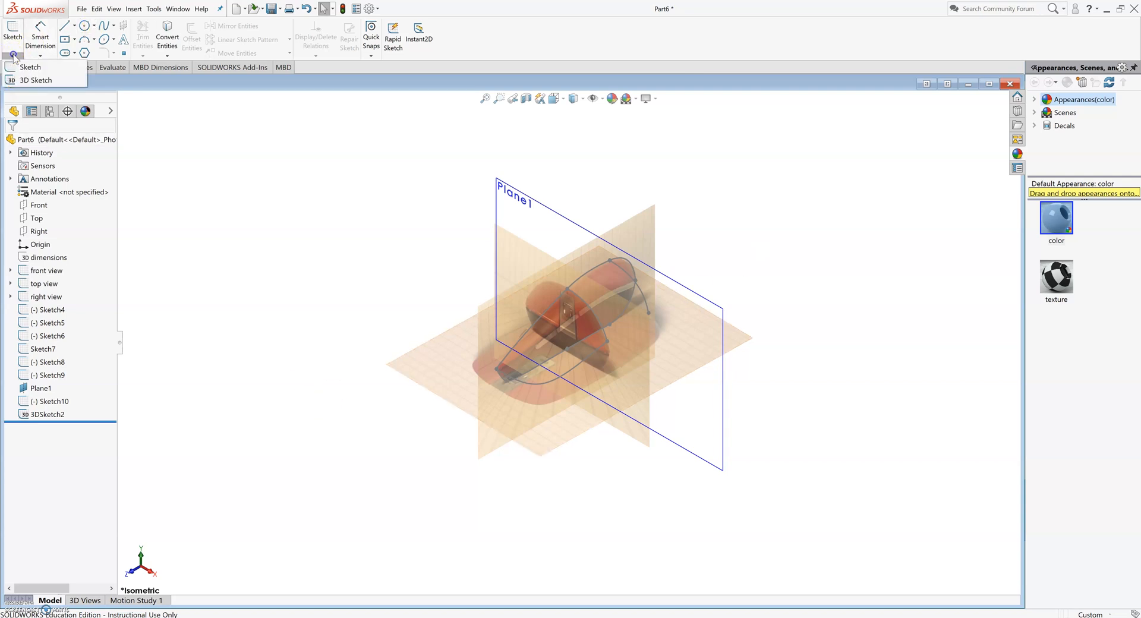
click(23, 81)
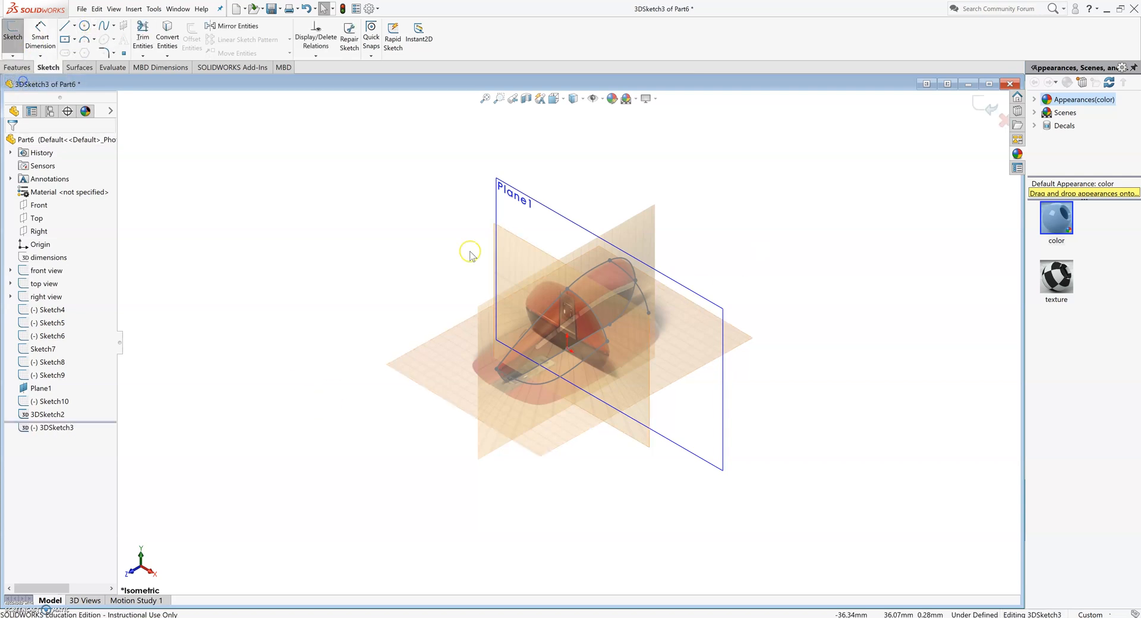
click(104, 25)
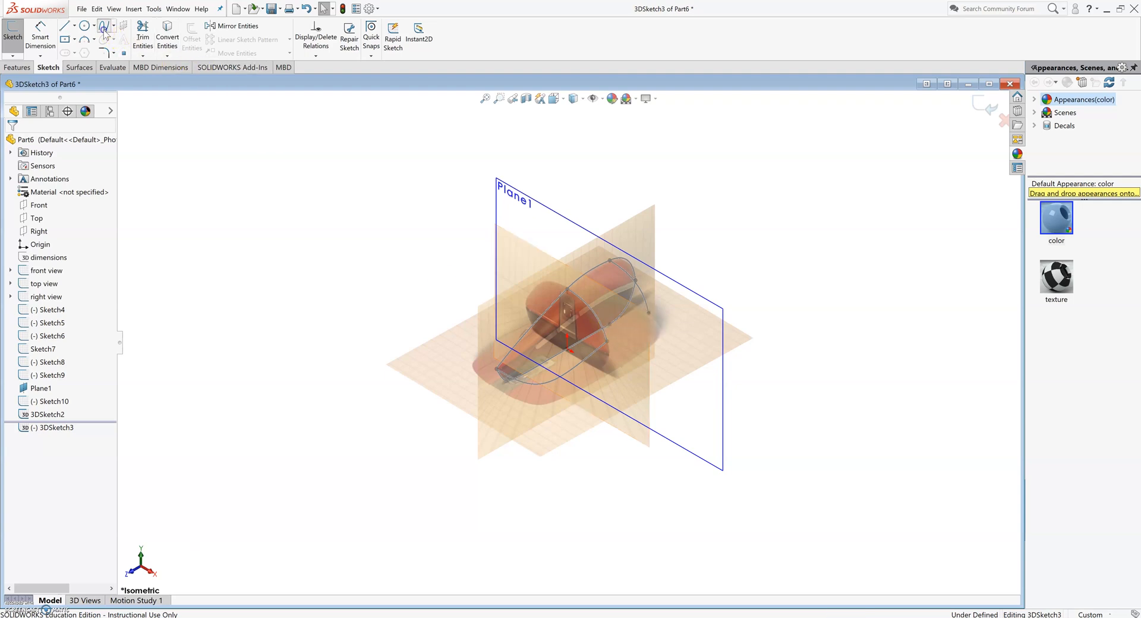
click(609, 346)
double_click(649, 313)
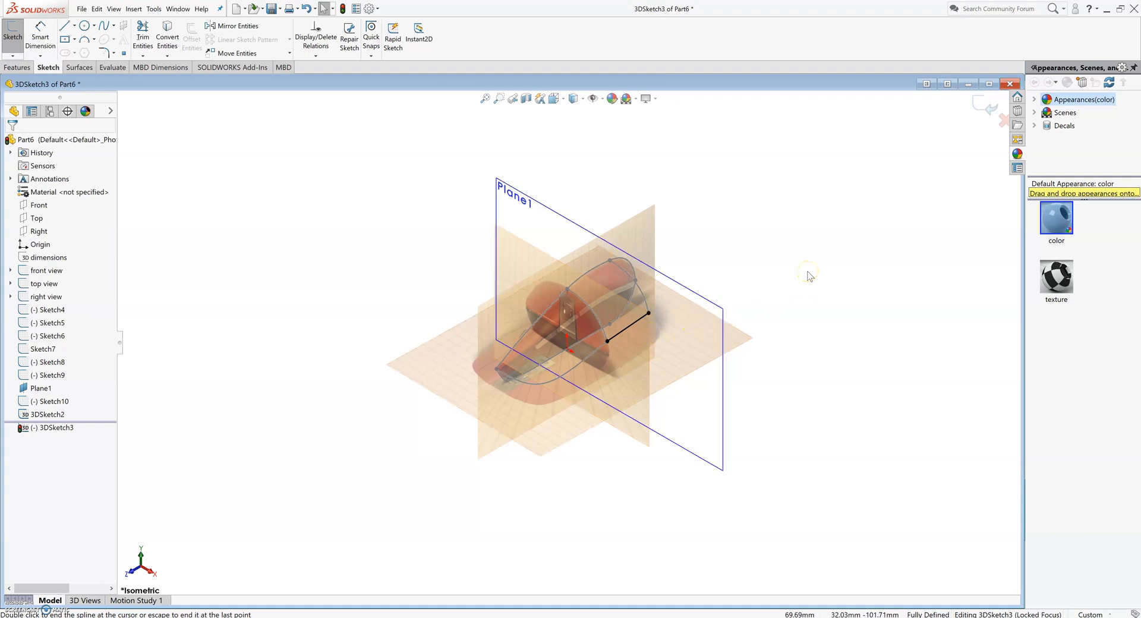
Make the middle seam spline tangent to the front seam spline where they meet at the Front plane cross-section.
key(ctrl+5)
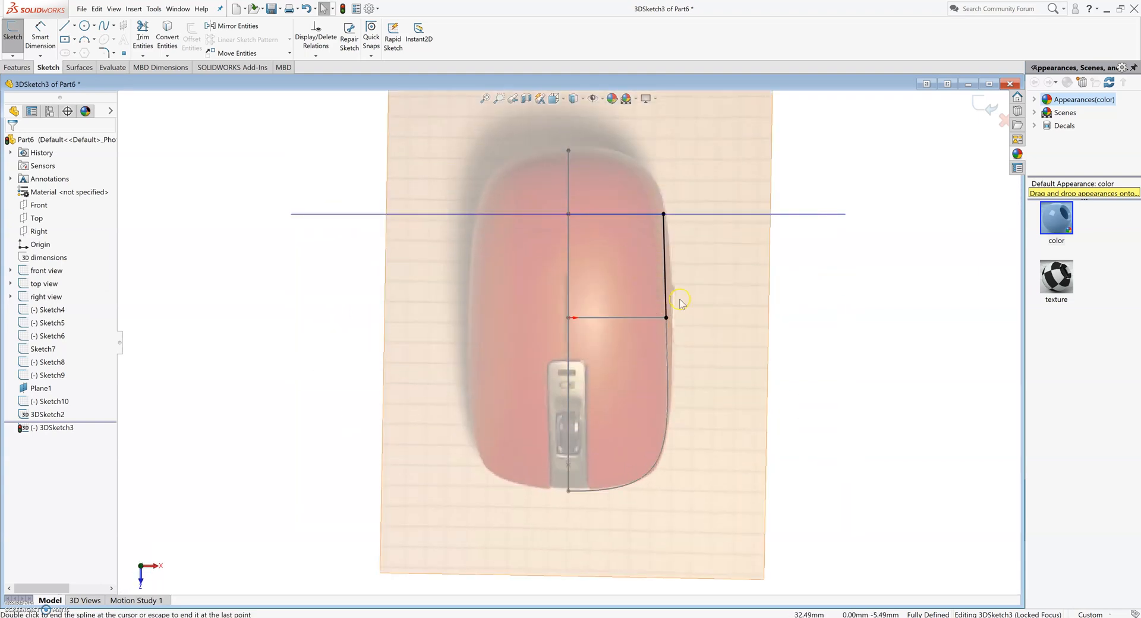
middle_drag(668, 338, 598, 308)
double_click(612, 331)
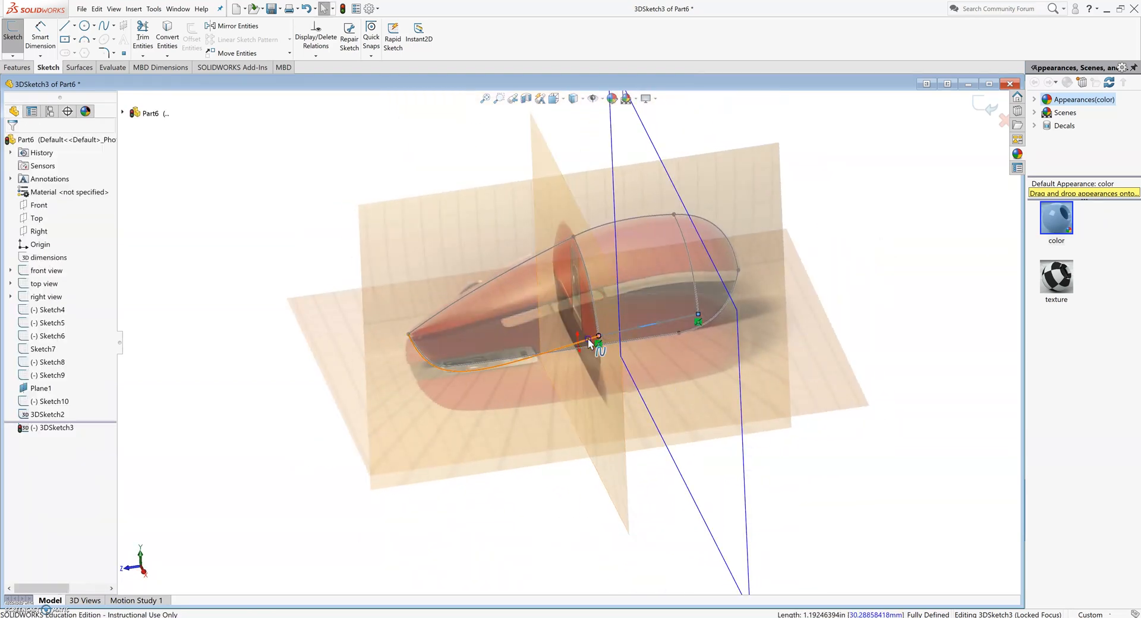
ctrl+click(588, 339)
click(34, 279)
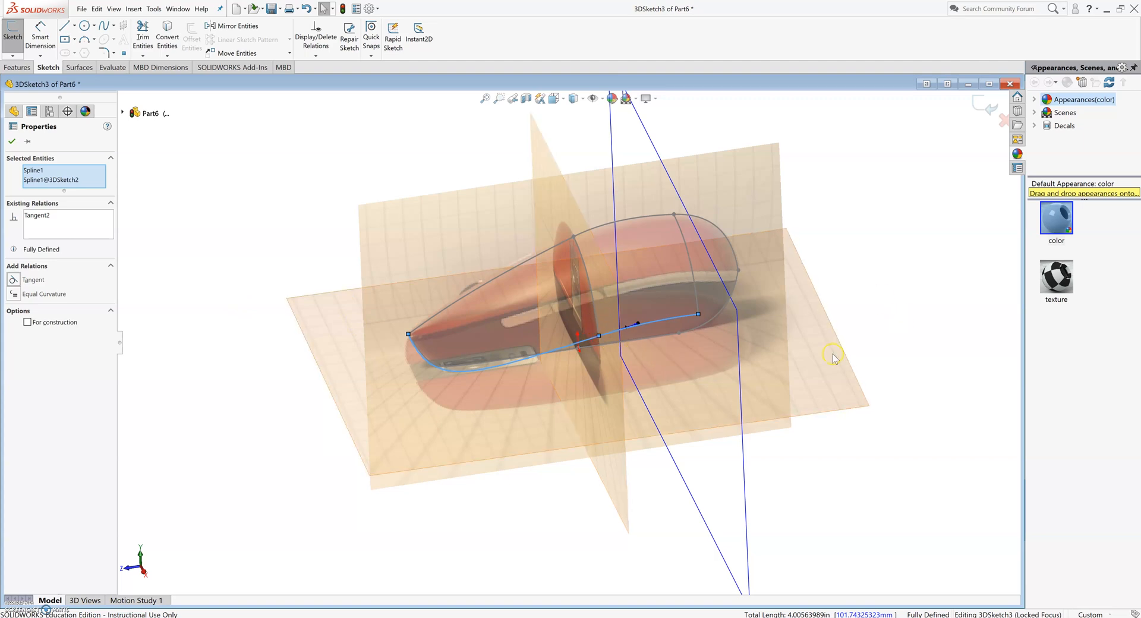
click(872, 353)
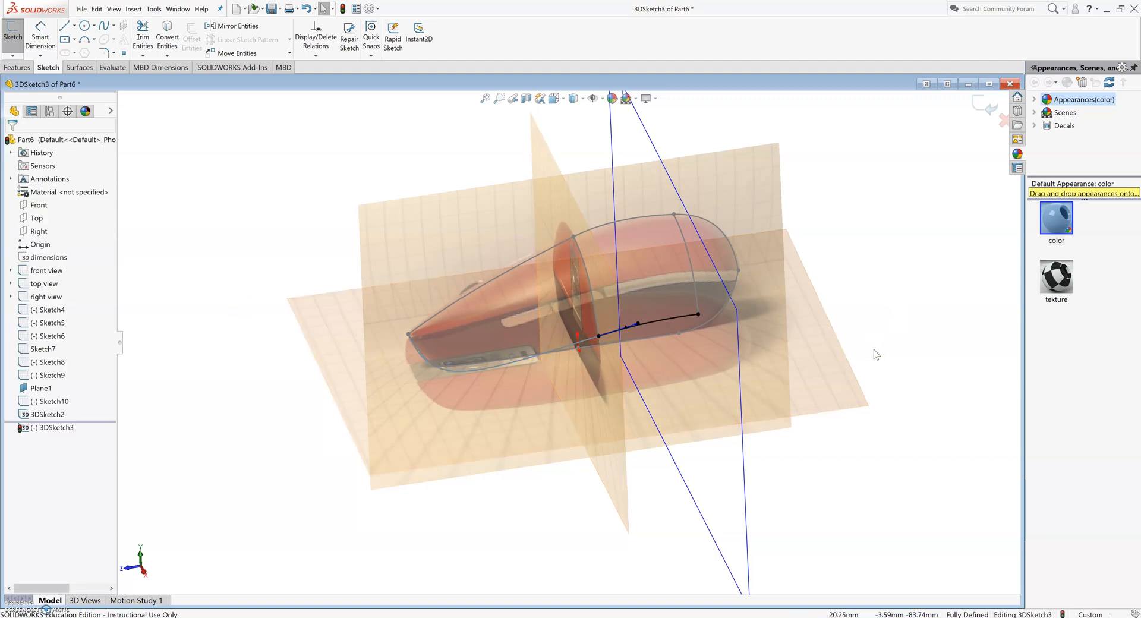
Check the middle seam spline against the side, top and front reference pictures, and close its 3D sketch.
key(ctrl+1)
key(ctrl+4)
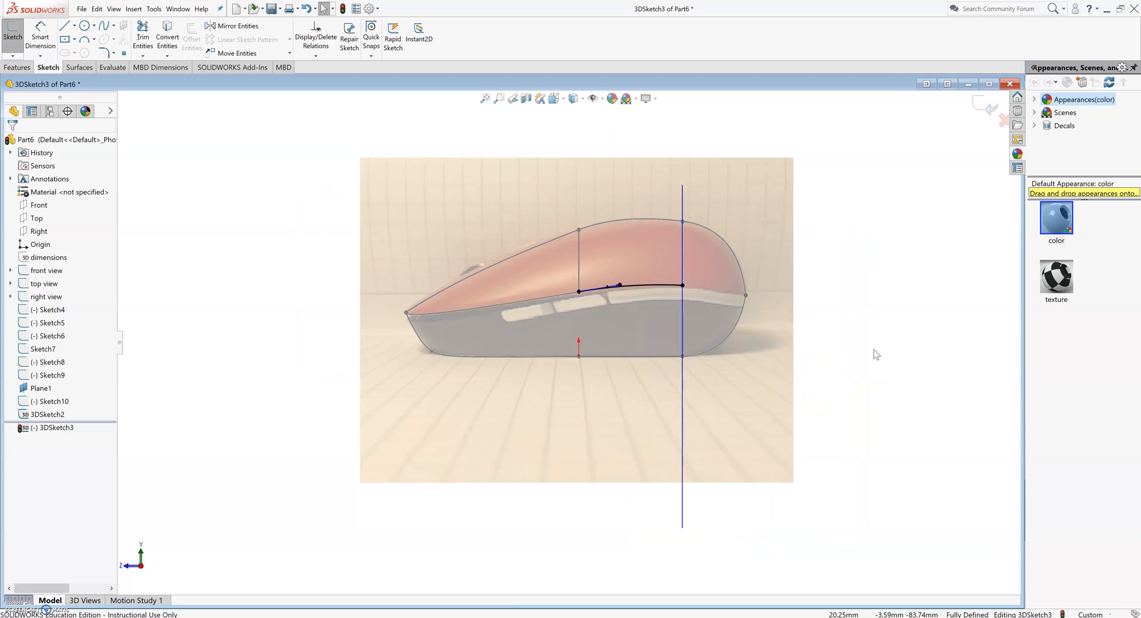
key(ctrl+5)
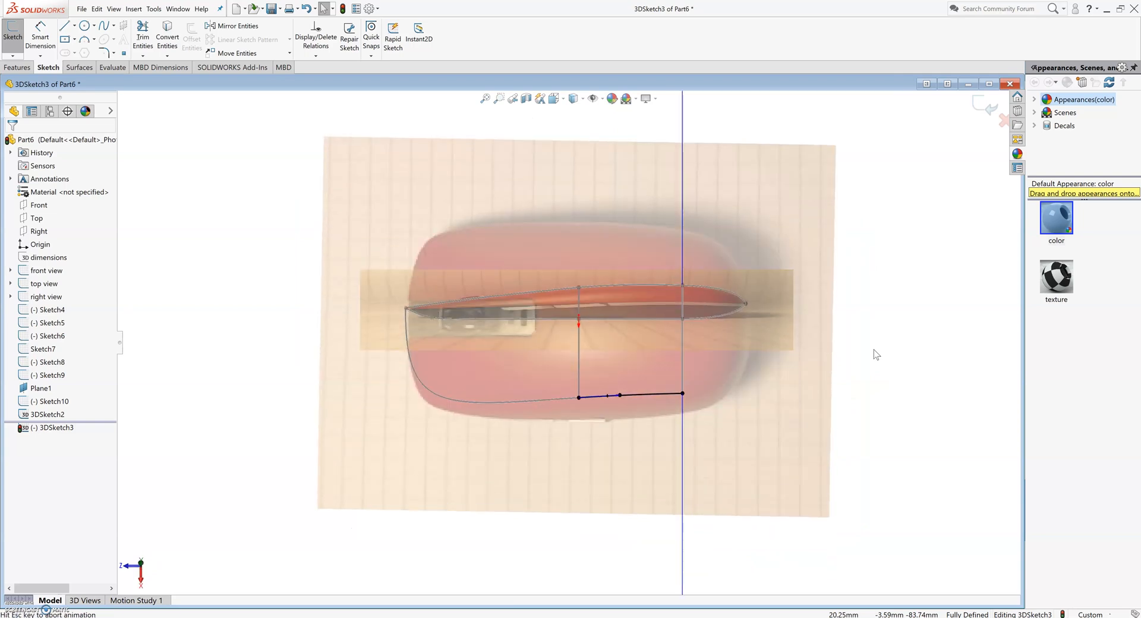
key(ctrl+4)
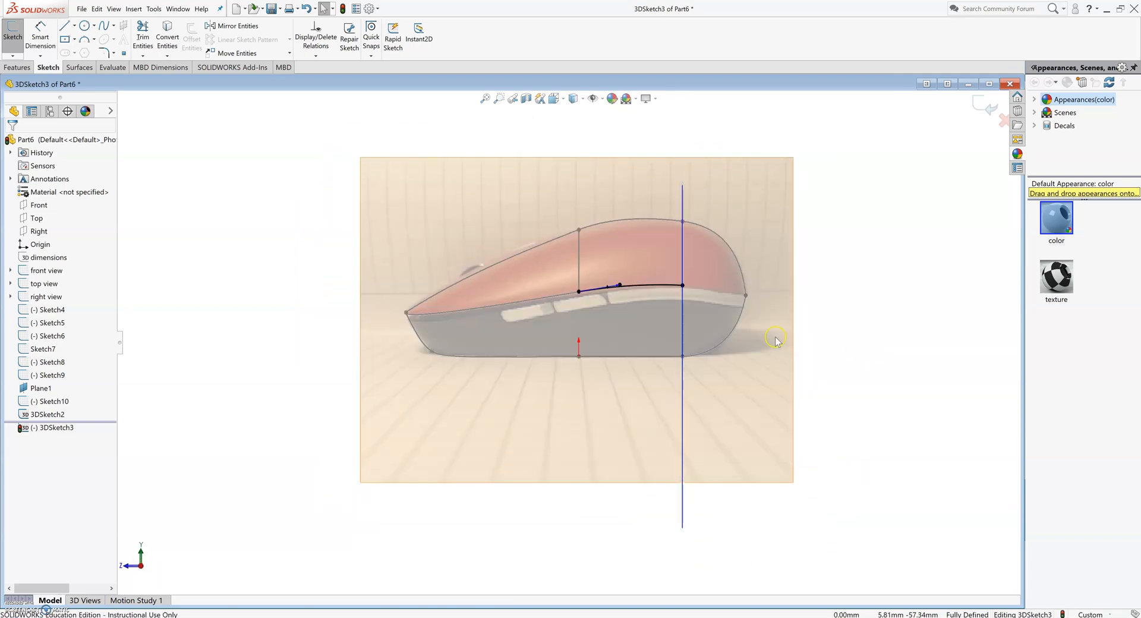
key(ctrl+1)
key(ctrl+4)
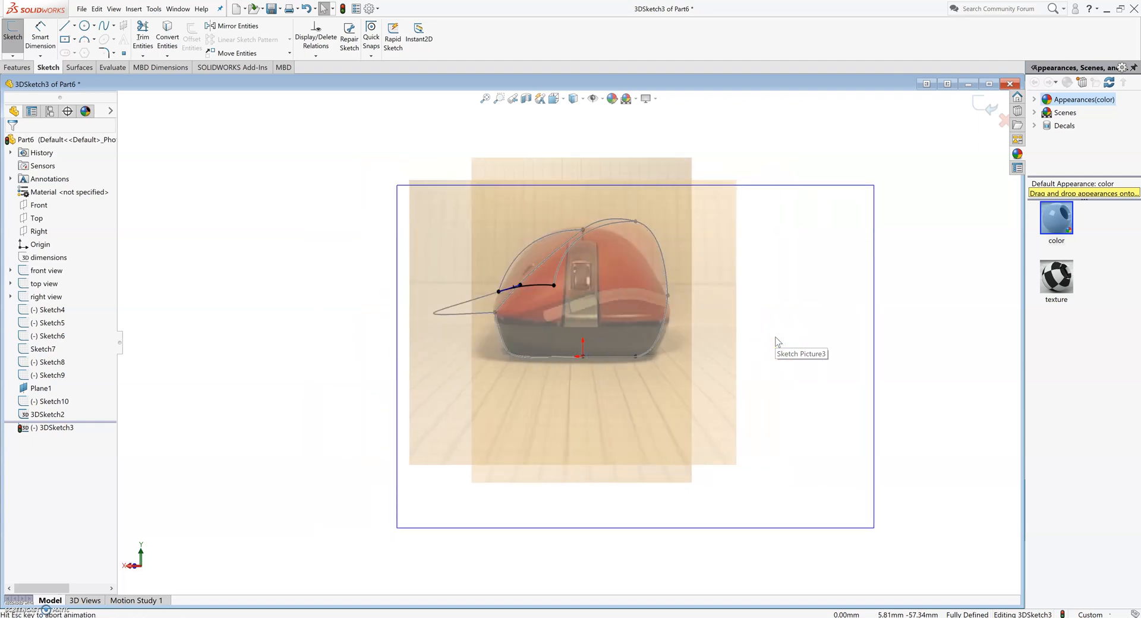
click(12, 32)
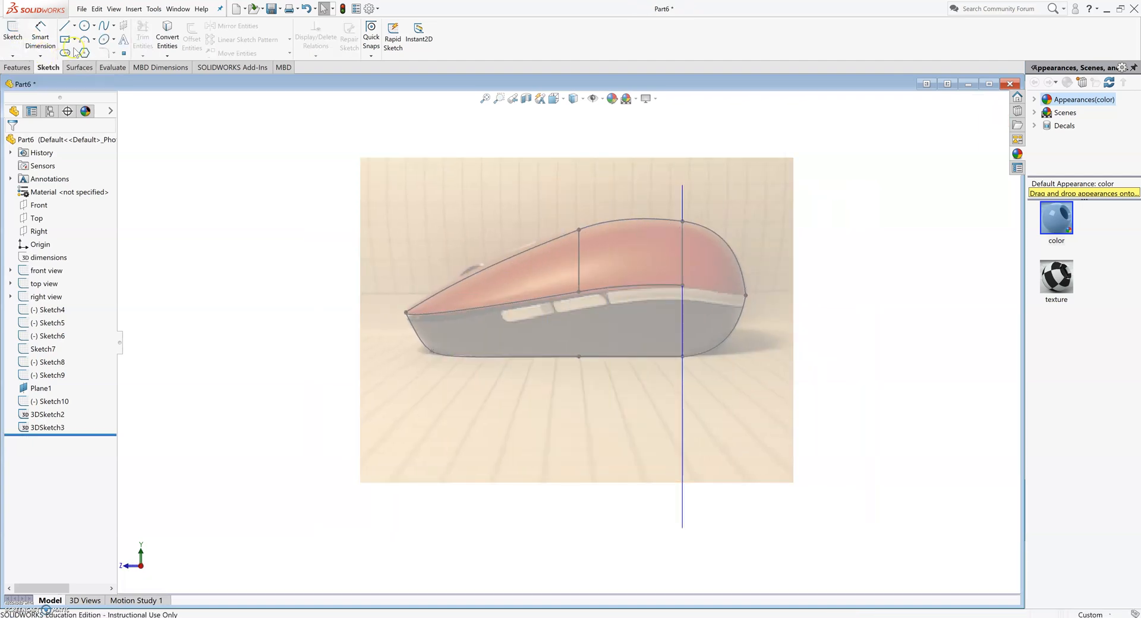
Start a third 3D sketch and draw a spline from the Plane1 cross-section's lower endpoint to the side profile's rear point.
click(104, 26)
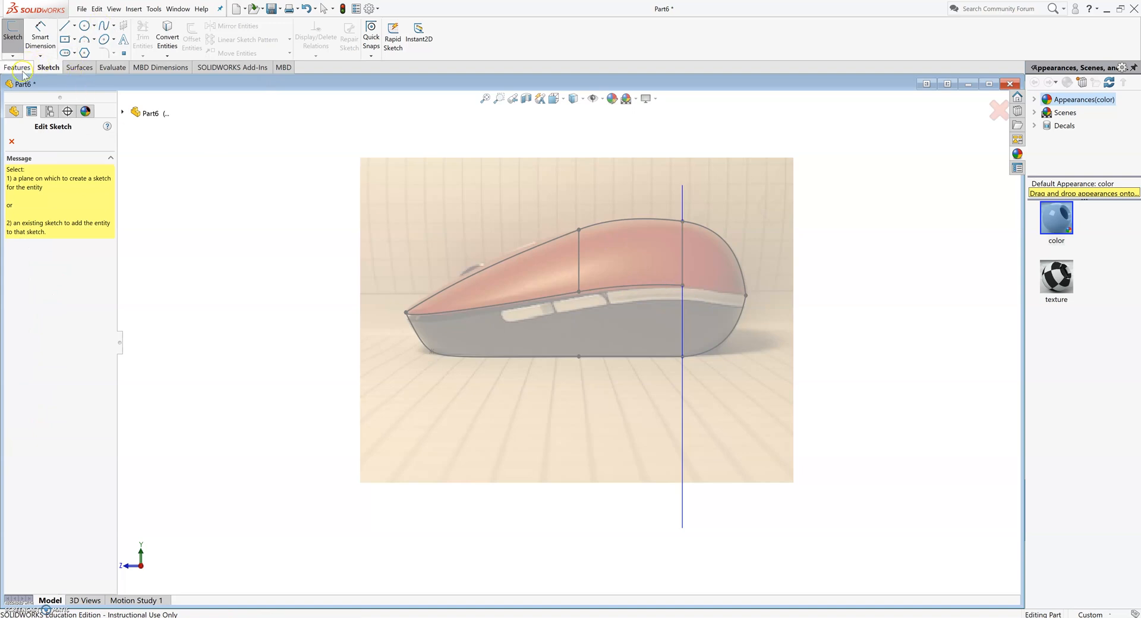
click(12, 141)
click(13, 56)
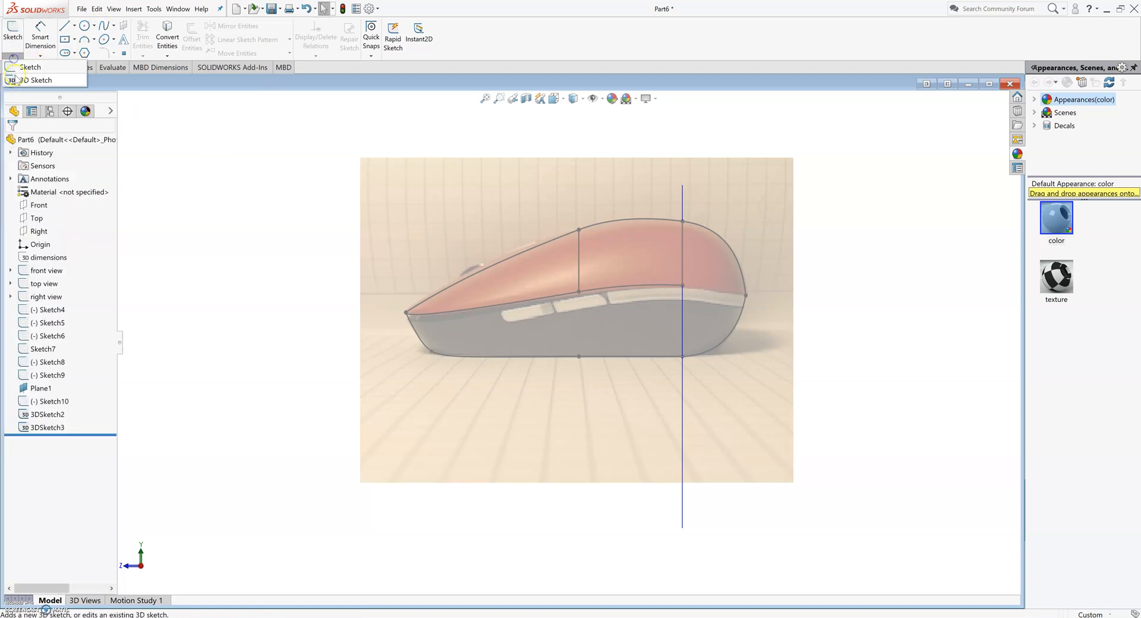
click(24, 79)
click(104, 25)
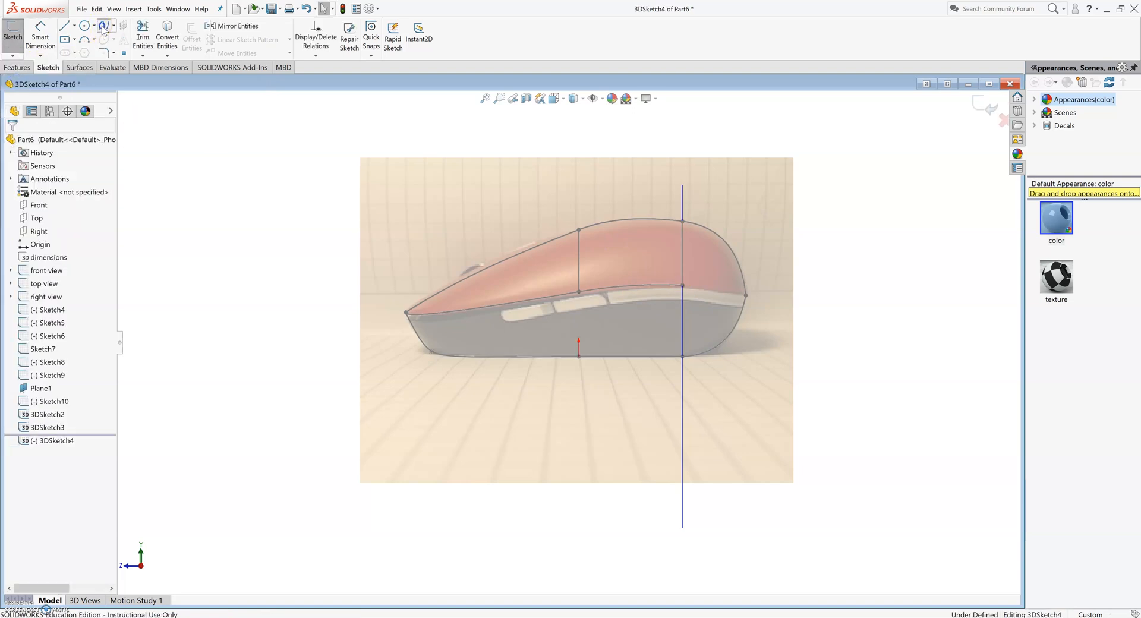
click(683, 286)
double_click(745, 294)
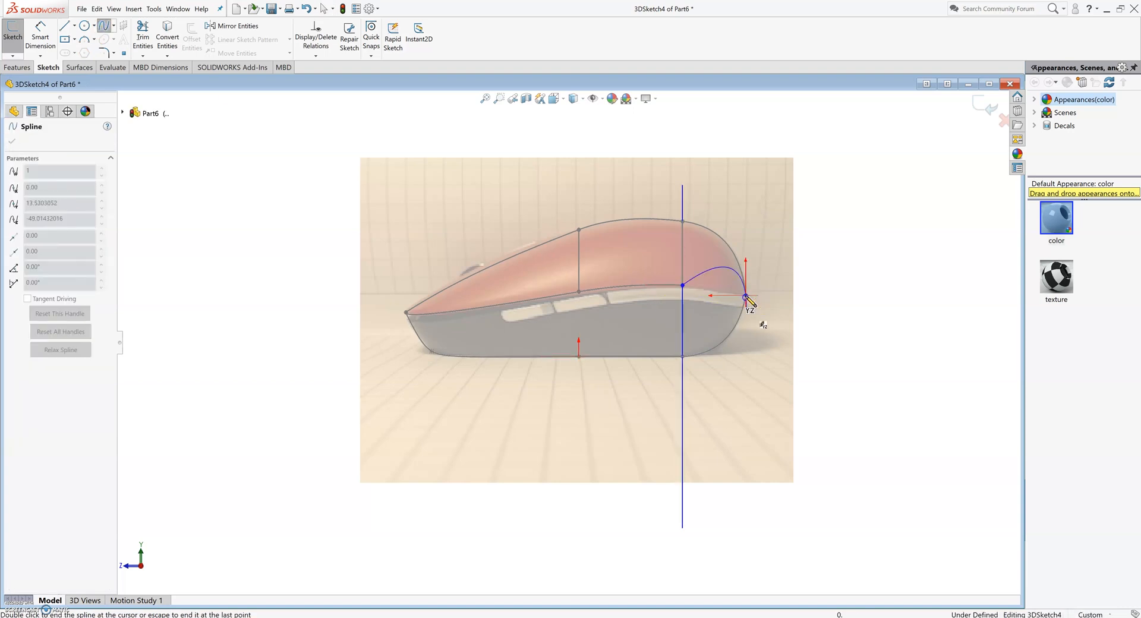
key(Escape)
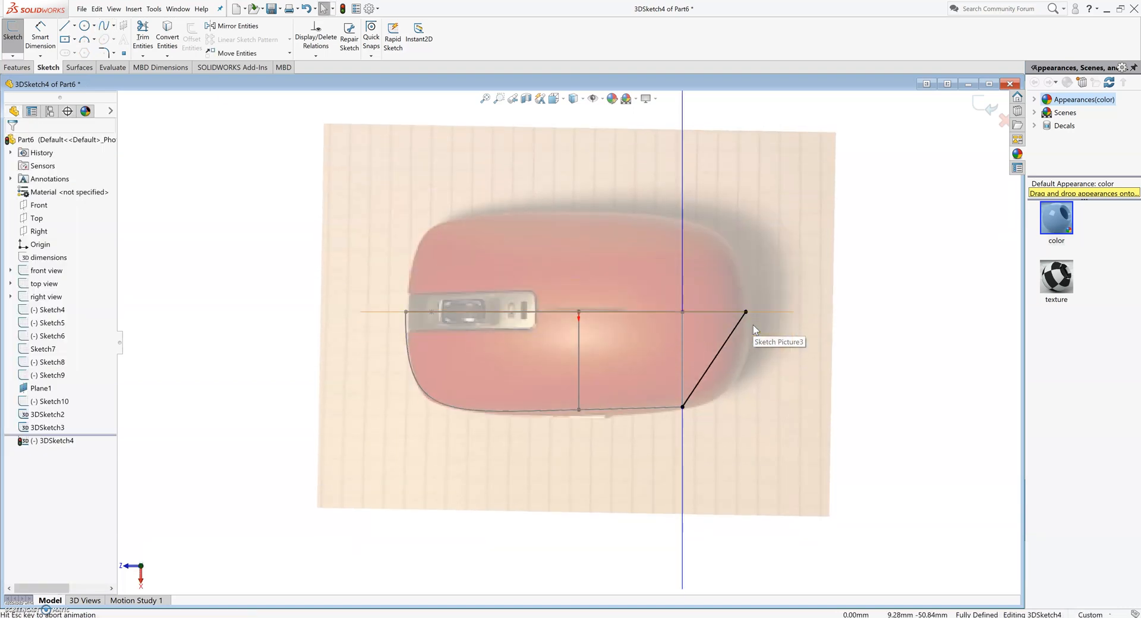
Shape the rear seam spline with its end handle at the Plane1 cross-section so it follows the mouse outline in the top reference picture.
click(716, 358)
click(710, 368)
drag(707, 370, 739, 408)
click(803, 456)
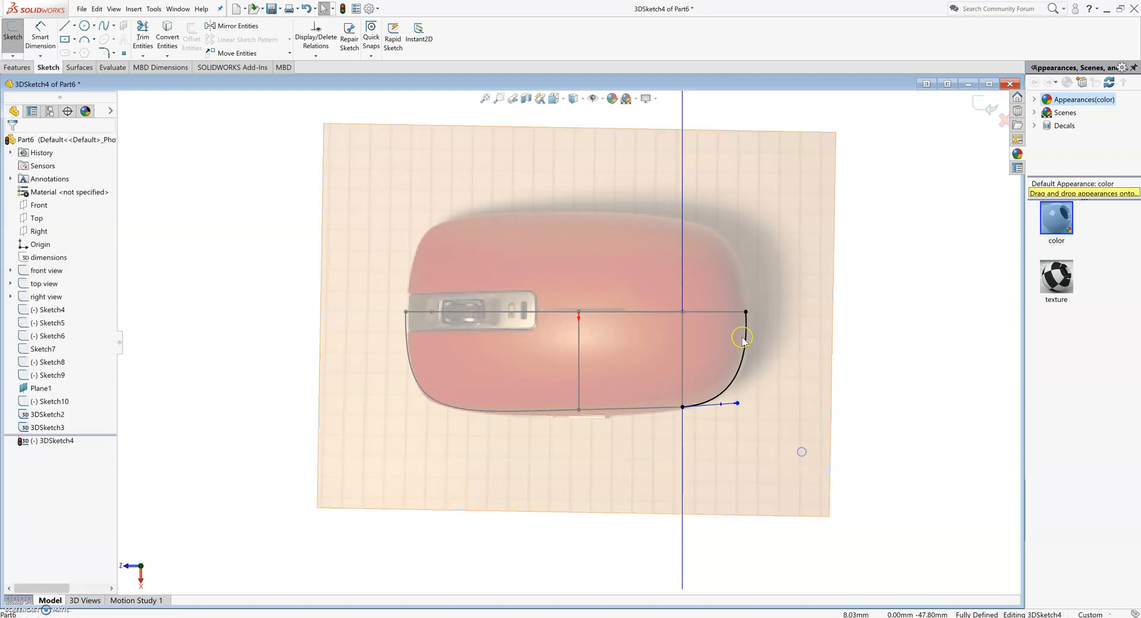
Adjust the rear seam spline's end handle at the side profile's rear point and constrain it with an Along X relation.
click(745, 324)
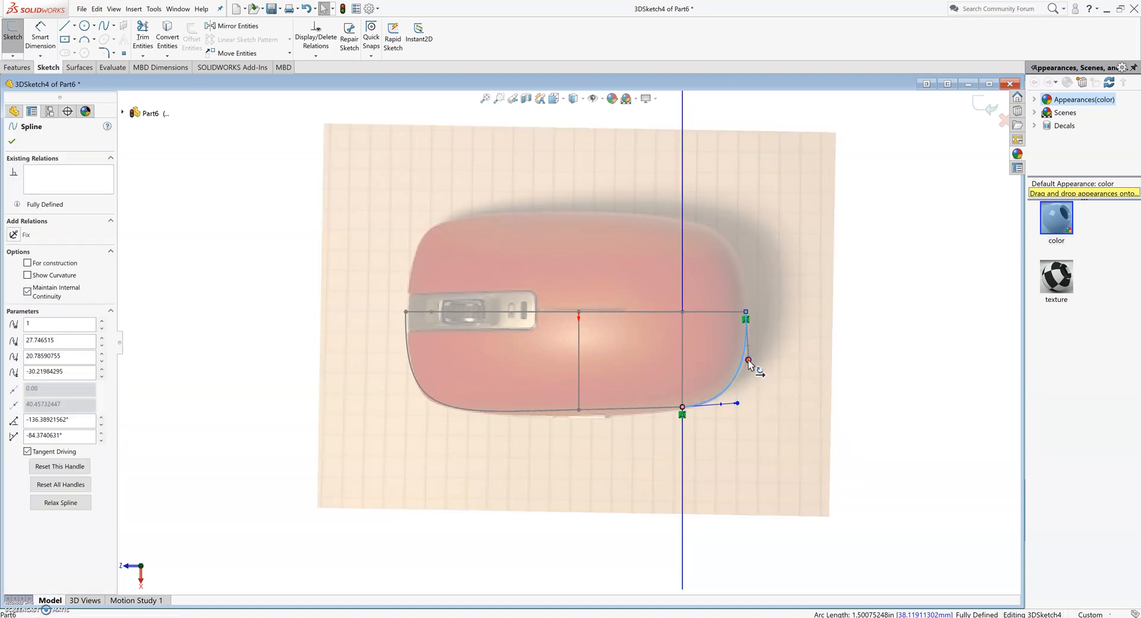
click(748, 361)
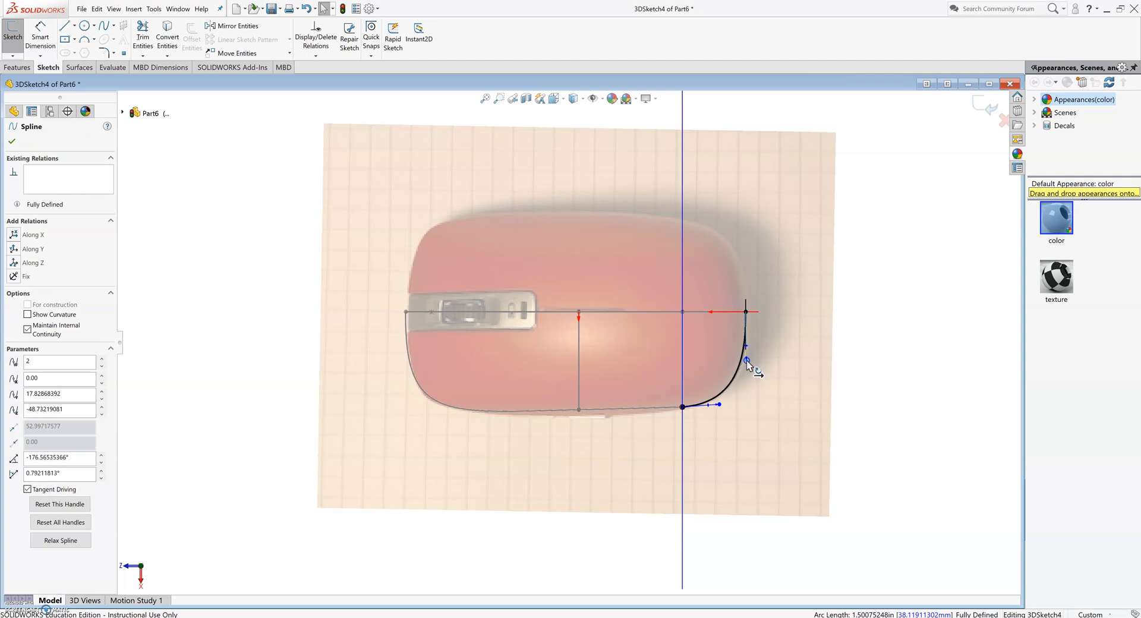
drag(746, 361, 747, 362)
click(26, 250)
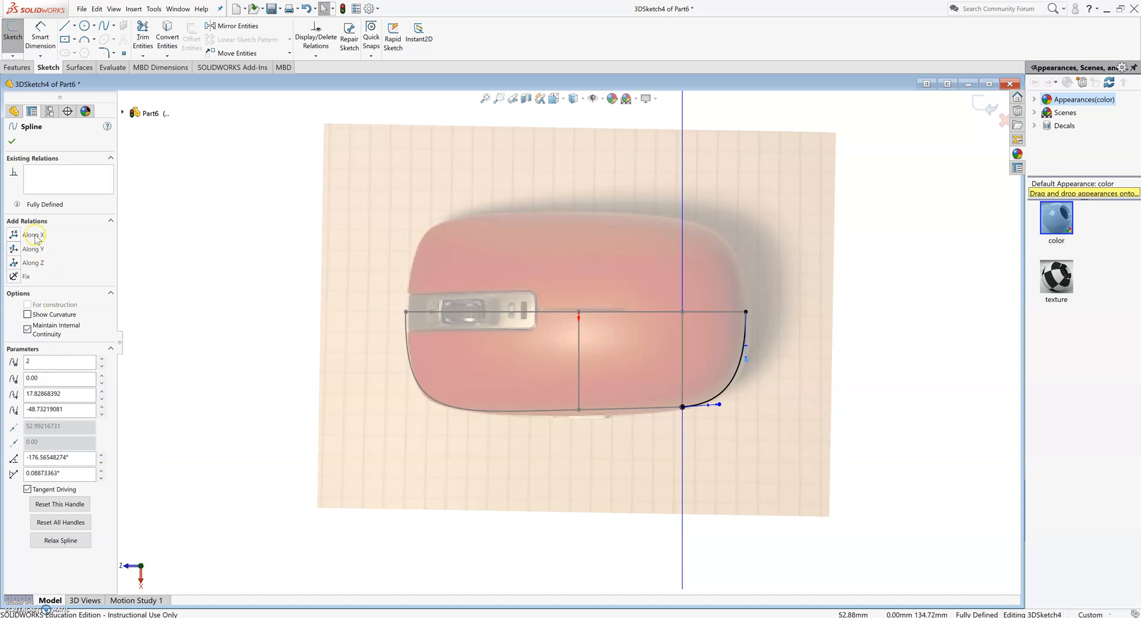
click(281, 241)
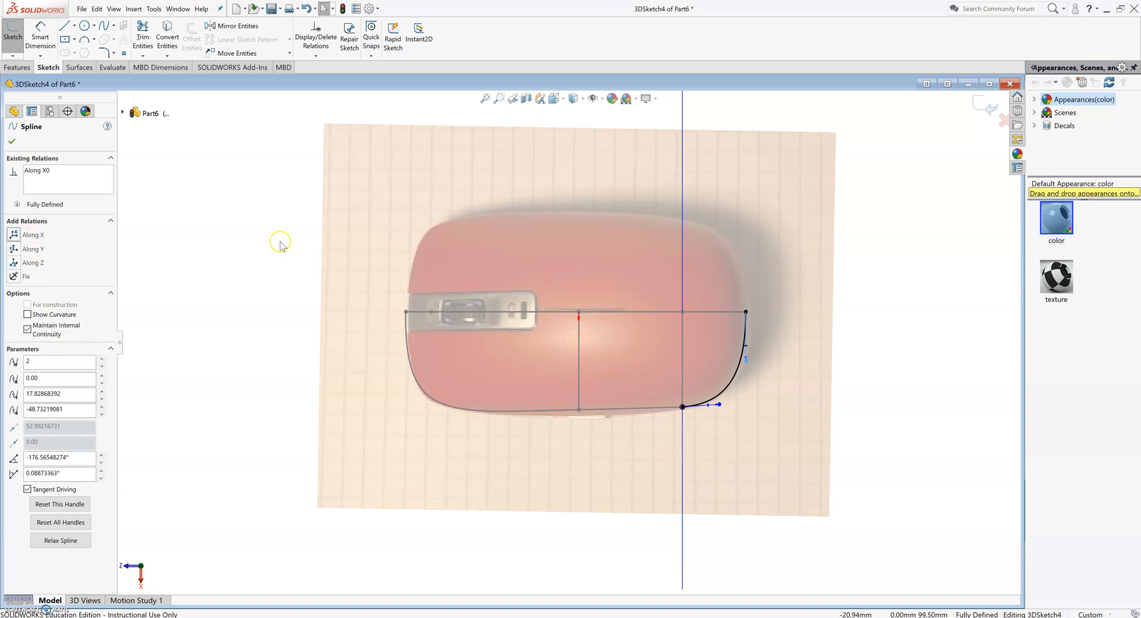
click(737, 379)
Check the rear seam spline against the top, side, back and front reference views, and close its 3D sketch.
key(ctrl+4)
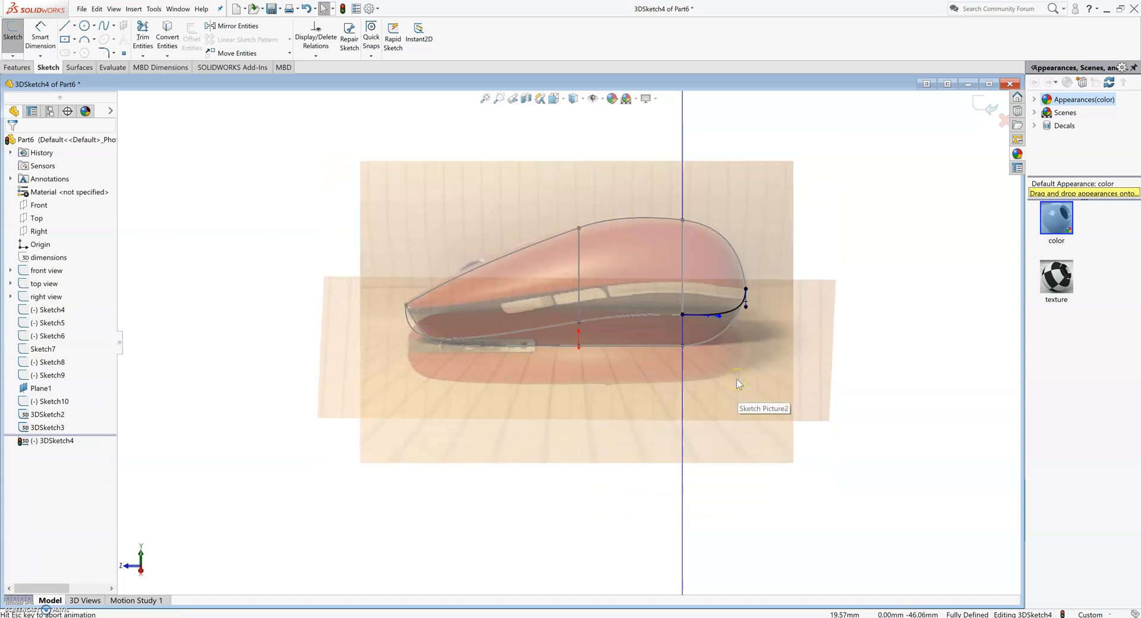
key(ctrl+2)
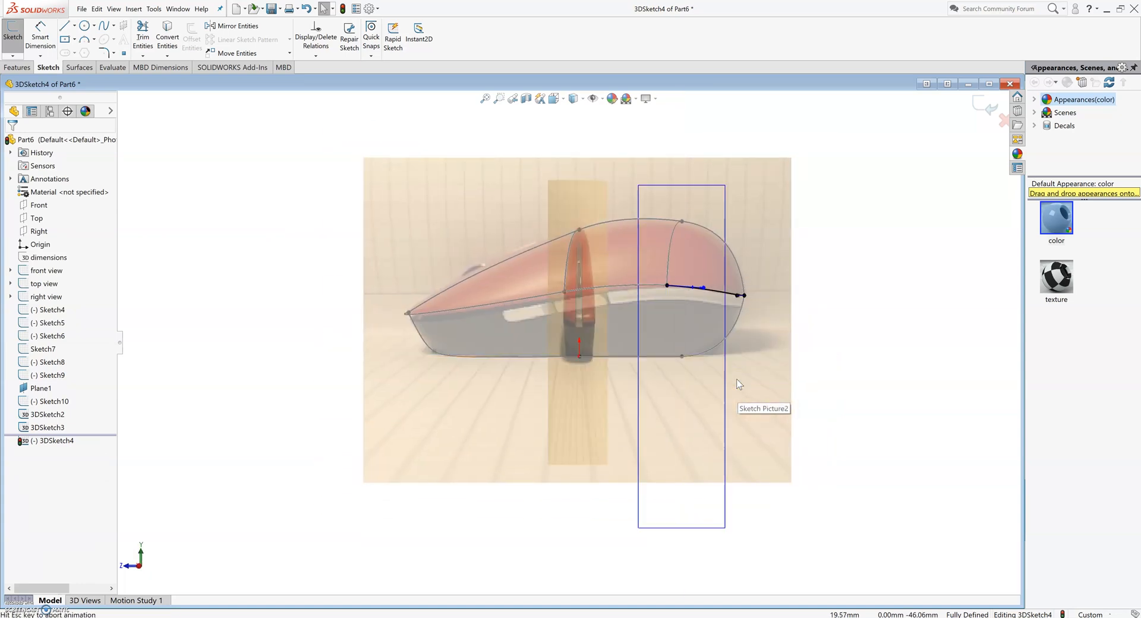
key(ctrl+3)
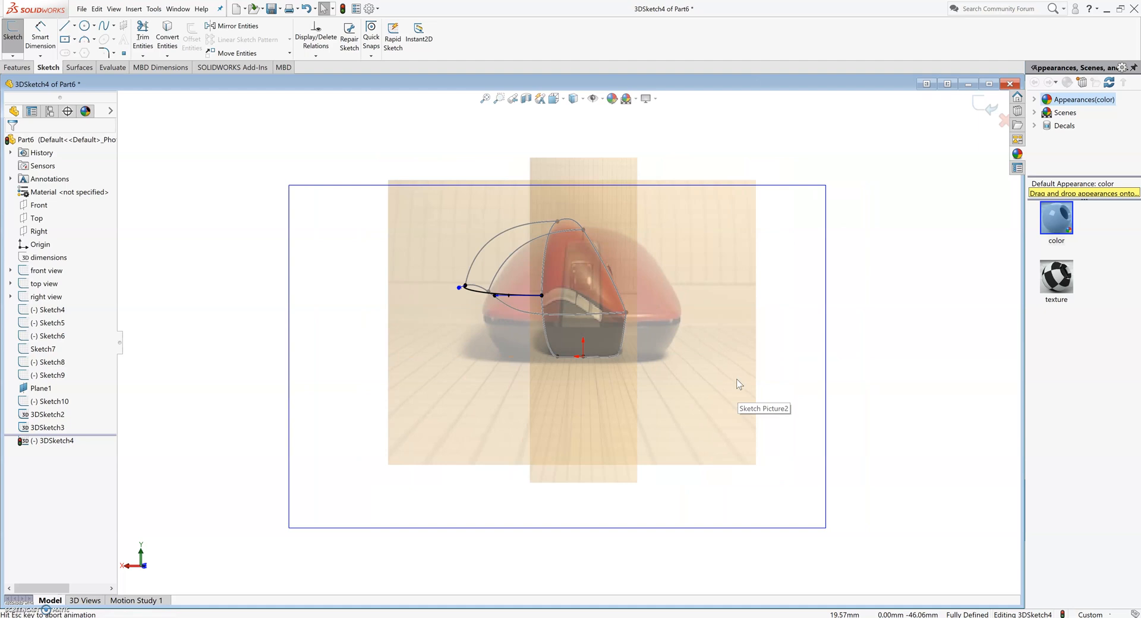
key(ctrl+1)
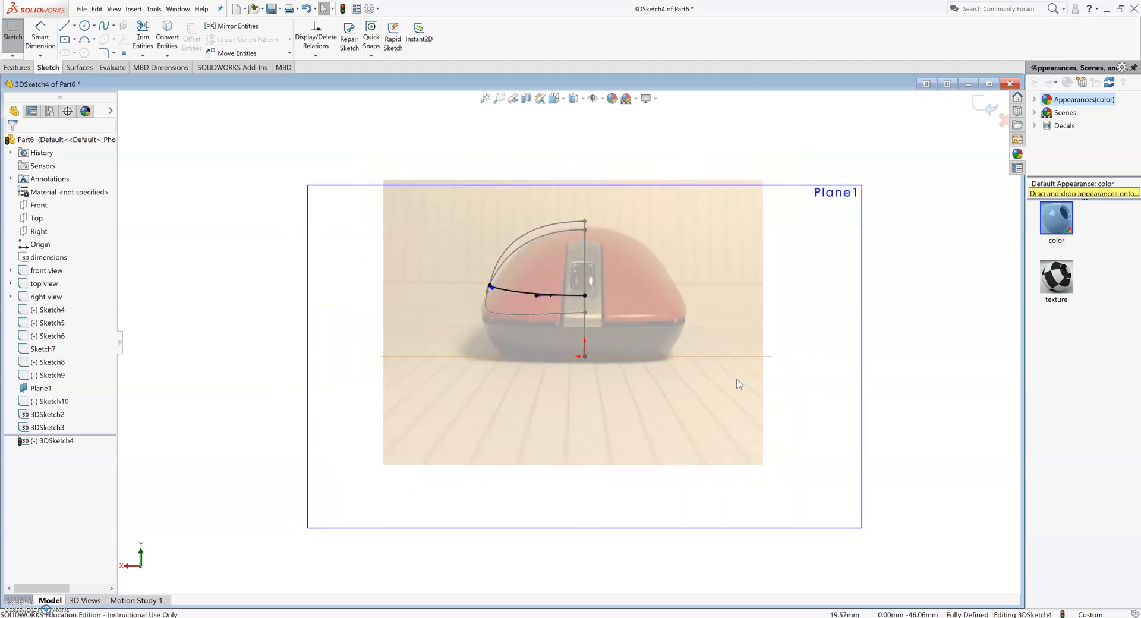
key(ctrl+3)
key(ctrl+5)
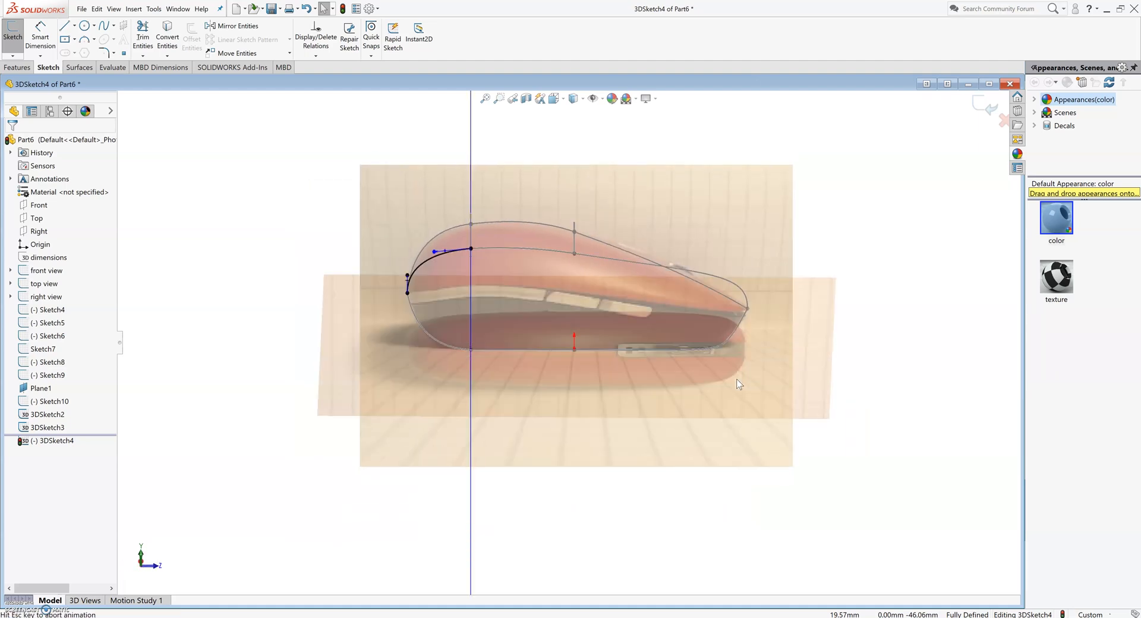
key(ctrl+b)
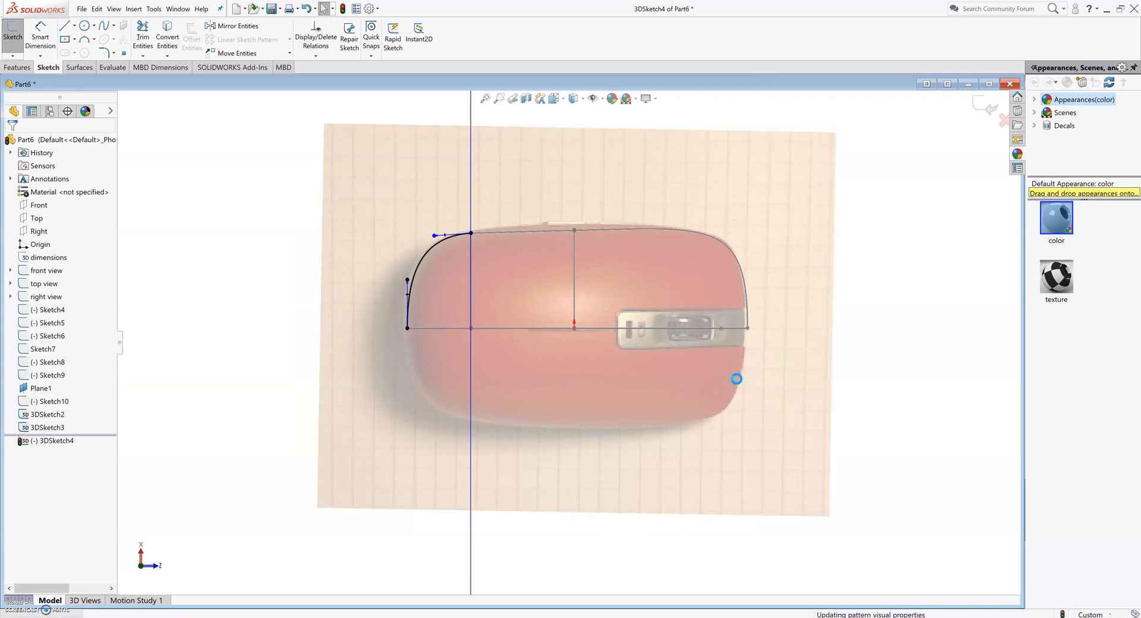
Hide the three reference picture sketches and inspect the gaps between the seam and the bottom profile at both cross-sections.
middle_drag(612, 443, 333, 282)
click(51, 272)
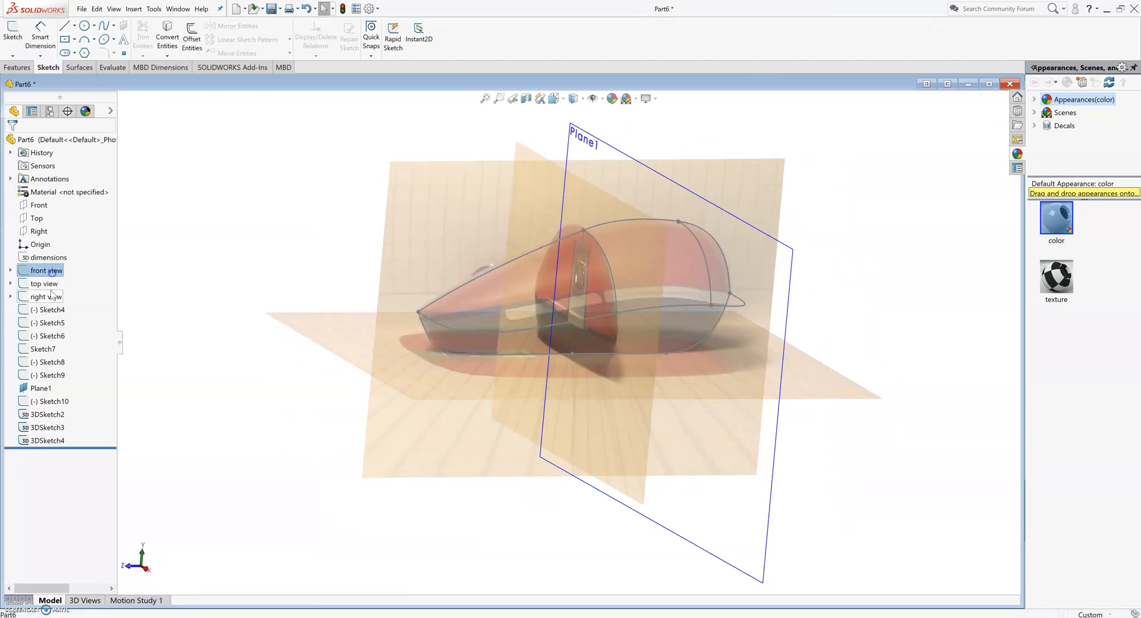
shift+click(52, 296)
click(61, 282)
mouse_move(843, 270)
middle_down()
mouse_move(743, 339)
mouse_move(818, 377)
mouse_move(826, 399)
mouse_move(721, 339)
mouse_move(741, 308)
mouse_move(783, 290)
mouse_move(830, 358)
mouse_move(864, 348)
mouse_move(660, 377)
middle_up()
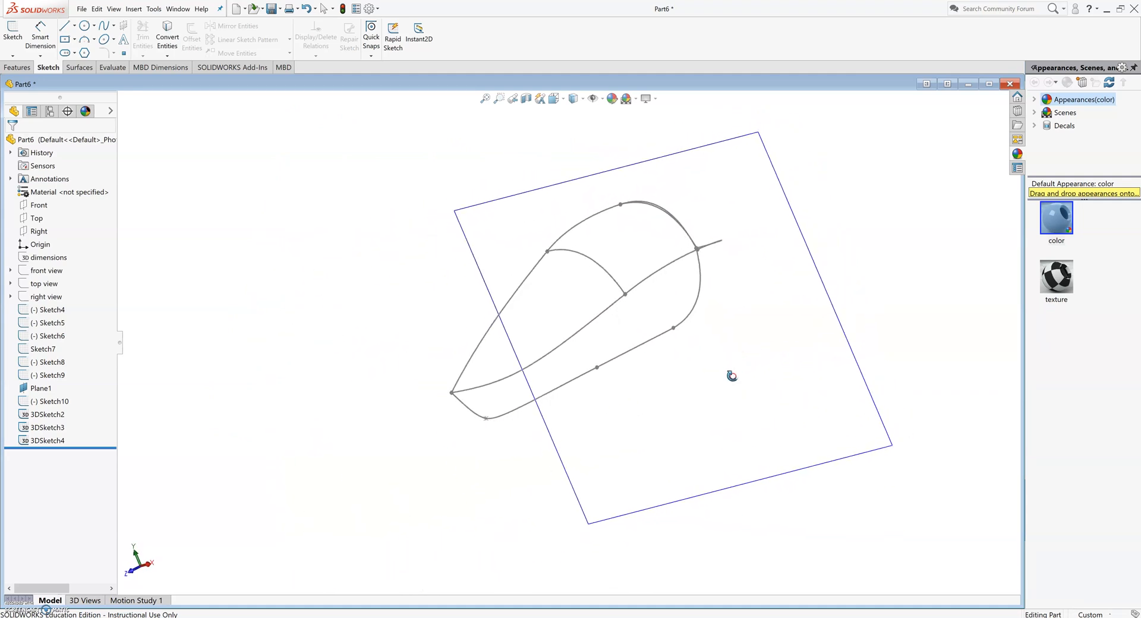
click(597, 367)
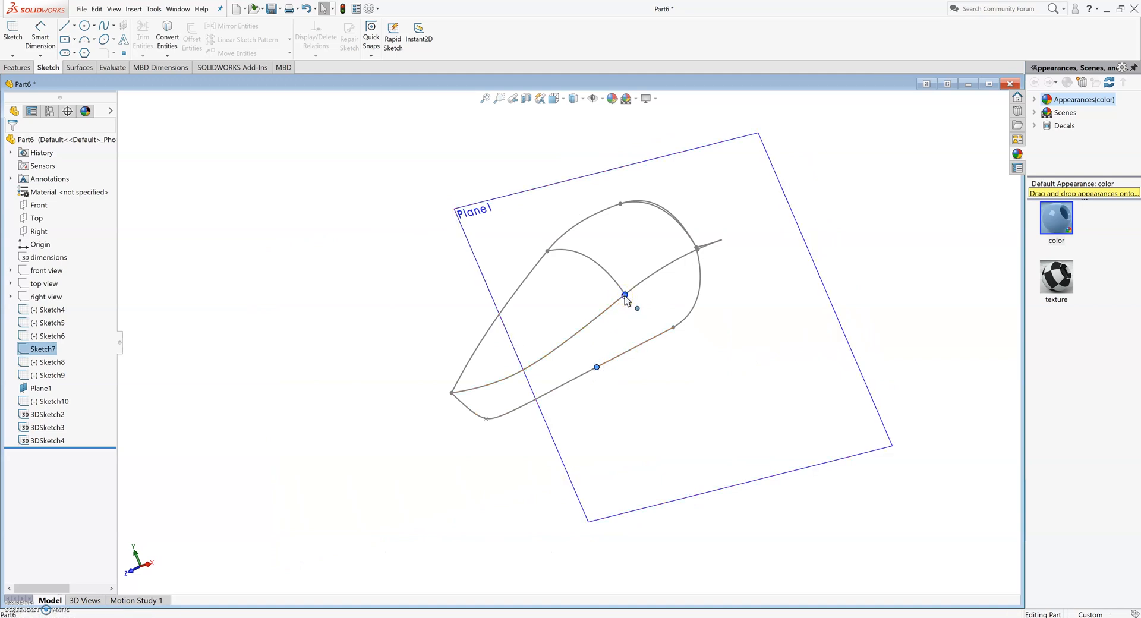
click(705, 321)
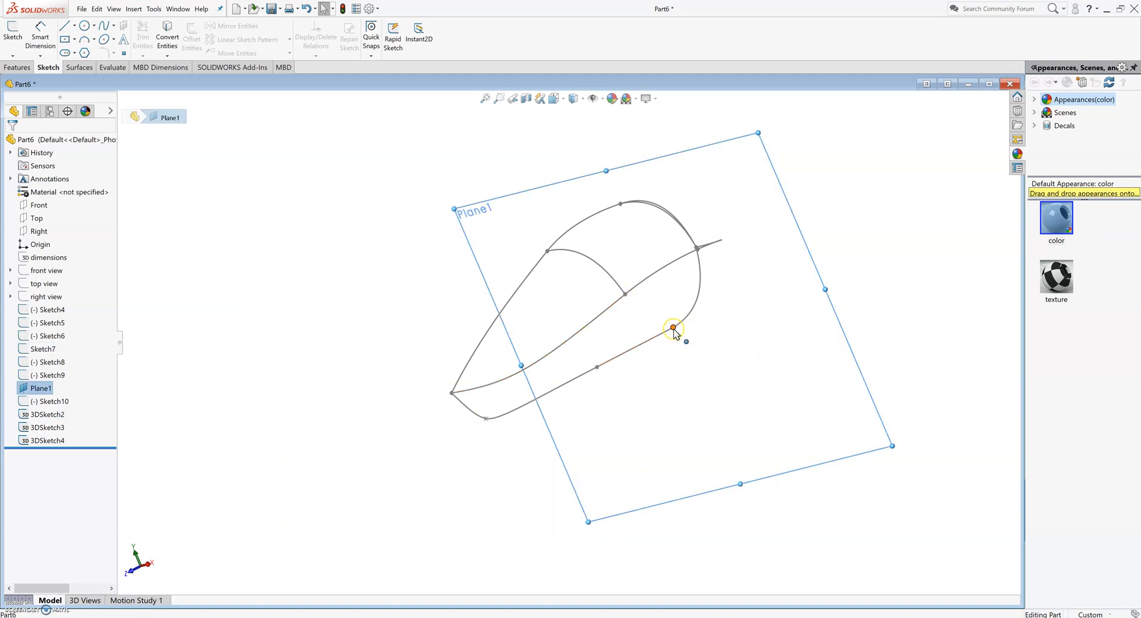
click(673, 328)
click(698, 249)
mouse_move(721, 273)
middle_down()
mouse_move(736, 309)
mouse_move(725, 287)
middle_up()
key(Escape)
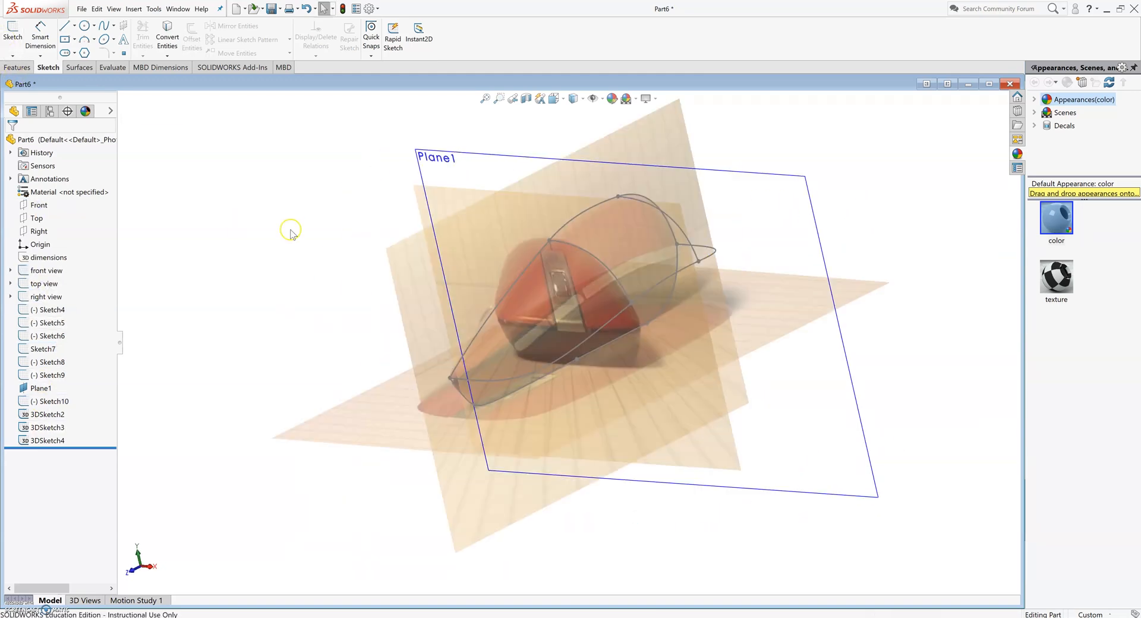
Sketch a lower cross-section spline on the Front plane from the seam down to the side profile's bottom line.
drag(641, 337, 601, 357)
key(Right)
key(Right)
key(Right)
key(Right)
key(Right)
key(Right)
key(Right)
key(Right)
key(Right)
key(Right)
key(Right)
key(Right)
drag(497, 340, 500, 347)
click(693, 435)
Sketch a lower cross-section spline on Plane1 from the seam to the bottom profile point, and close the sketch.
key(Right)
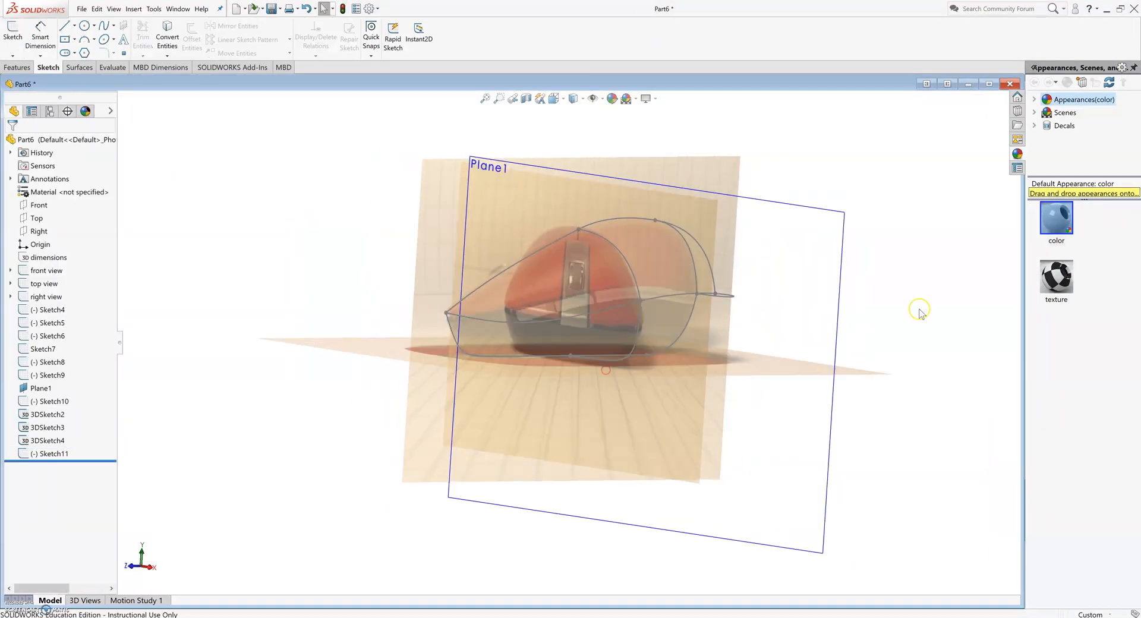
right_click(505, 344)
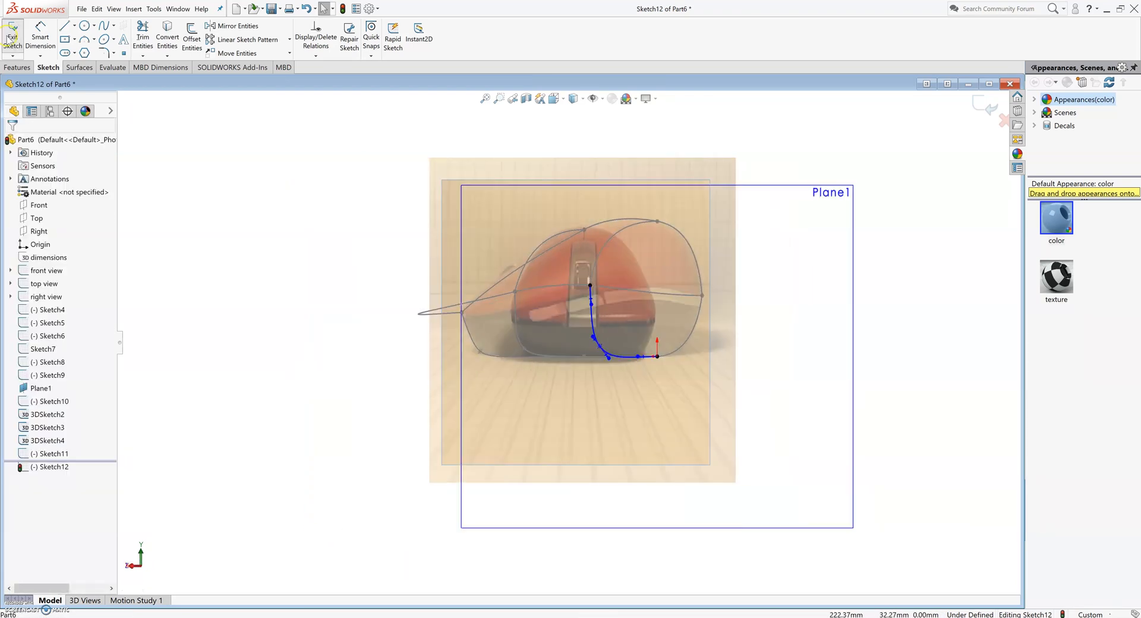
click(12, 38)
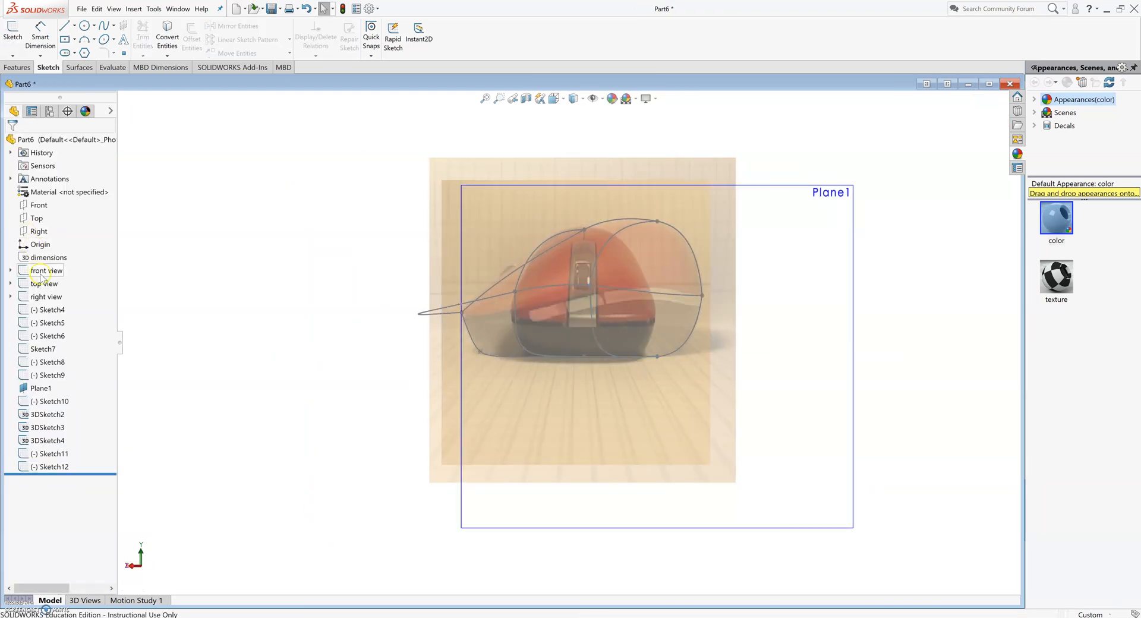
Hide the front view, top view and right view picture sketches together with Plane1, leaving only the curve framework.
click(46, 270)
shift+click(39, 299)
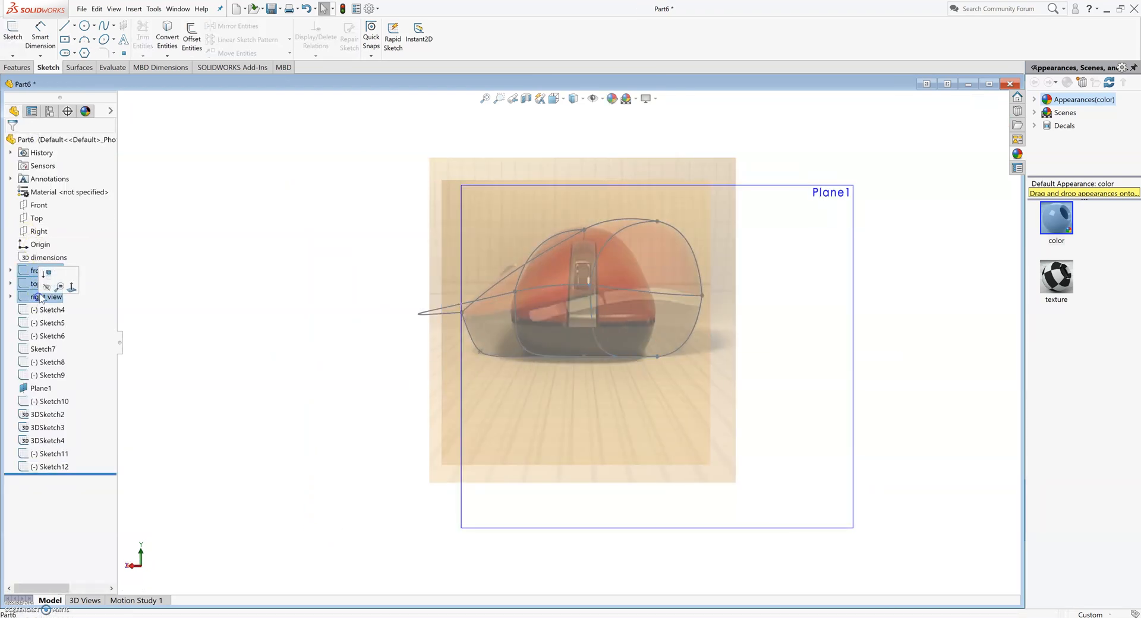
click(48, 287)
middle_drag(353, 312, 637, 326)
click(28, 394)
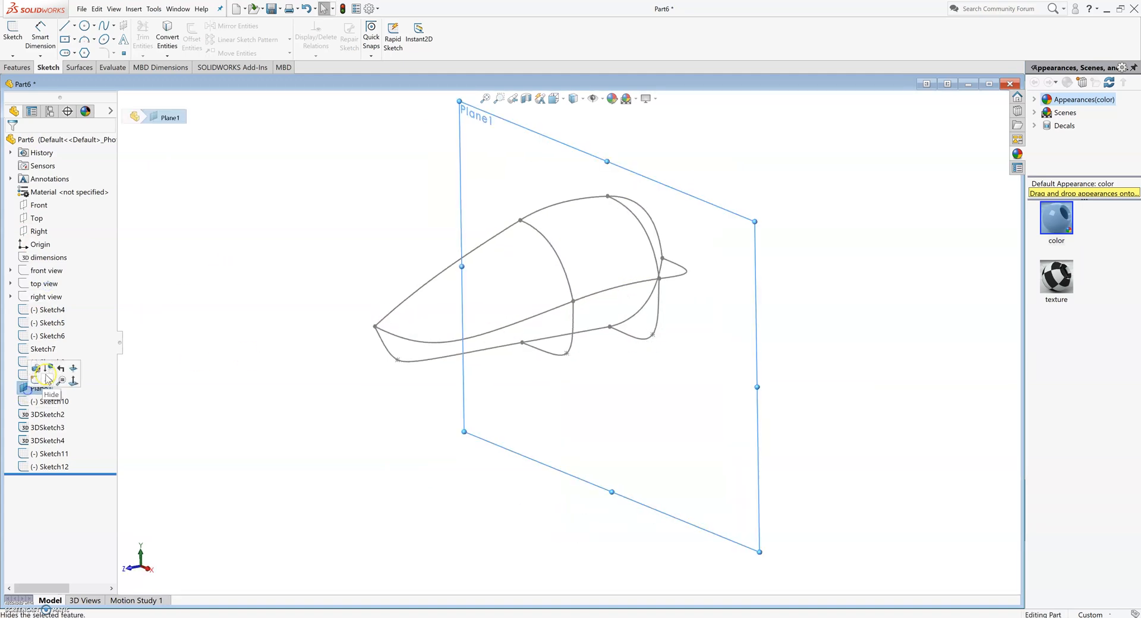
click(48, 382)
mouse_move(641, 298)
middle_down()
mouse_move(680, 349)
mouse_move(647, 268)
mouse_move(689, 233)
mouse_move(708, 262)
mouse_move(647, 287)
mouse_move(663, 256)
middle_up()
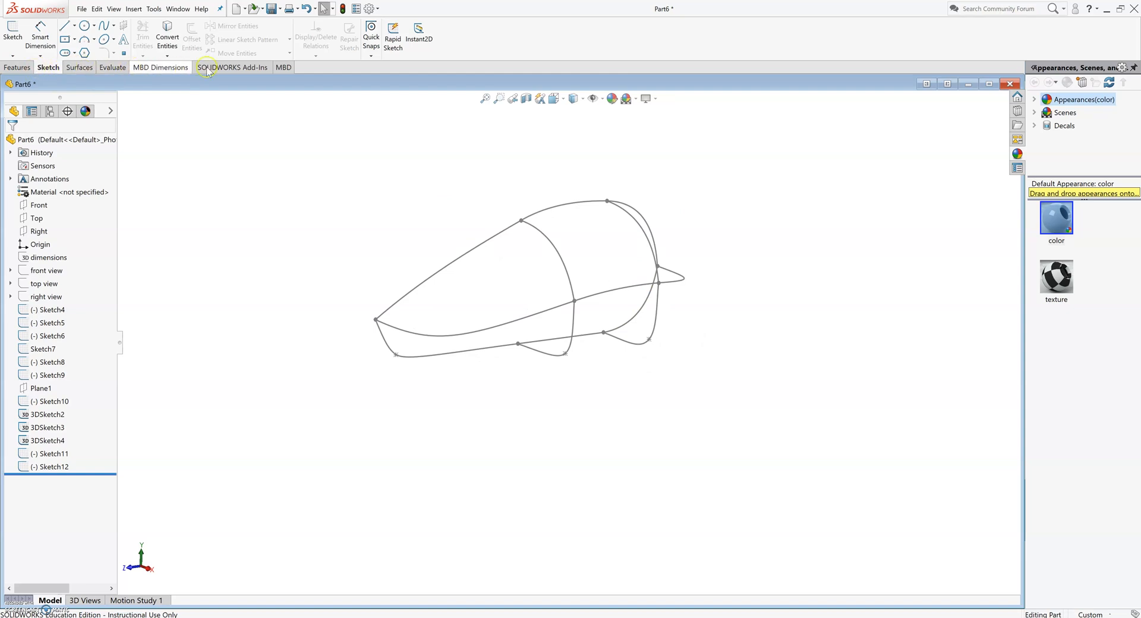
Make the Surfaces toolset available in the CommandManager and bring up its commands.
right_click(73, 71)
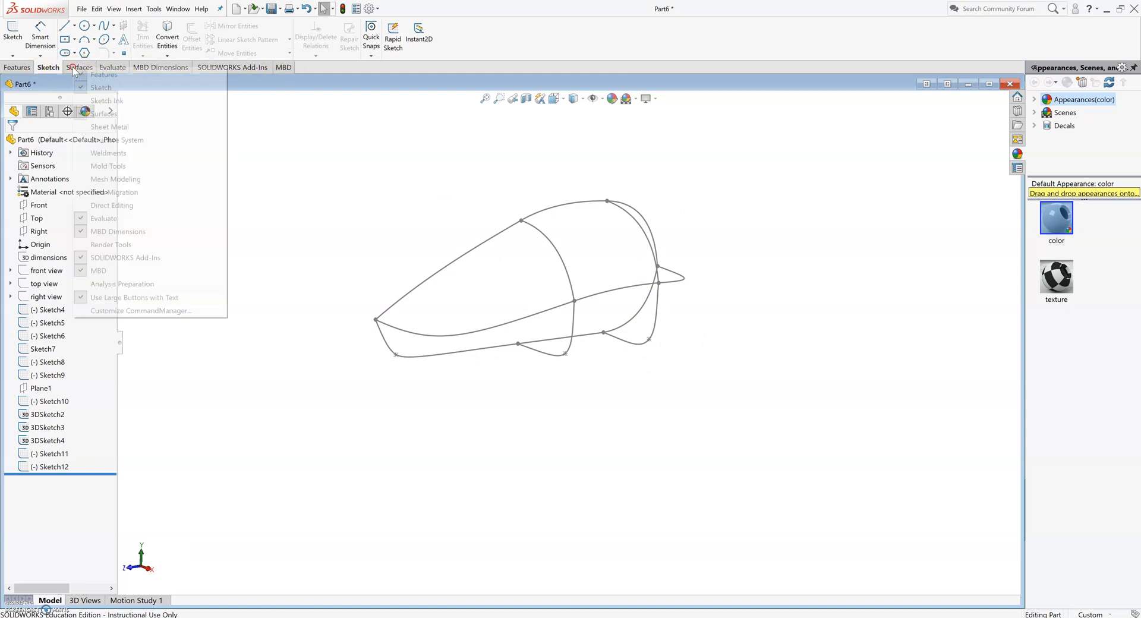
right_click(47, 68)
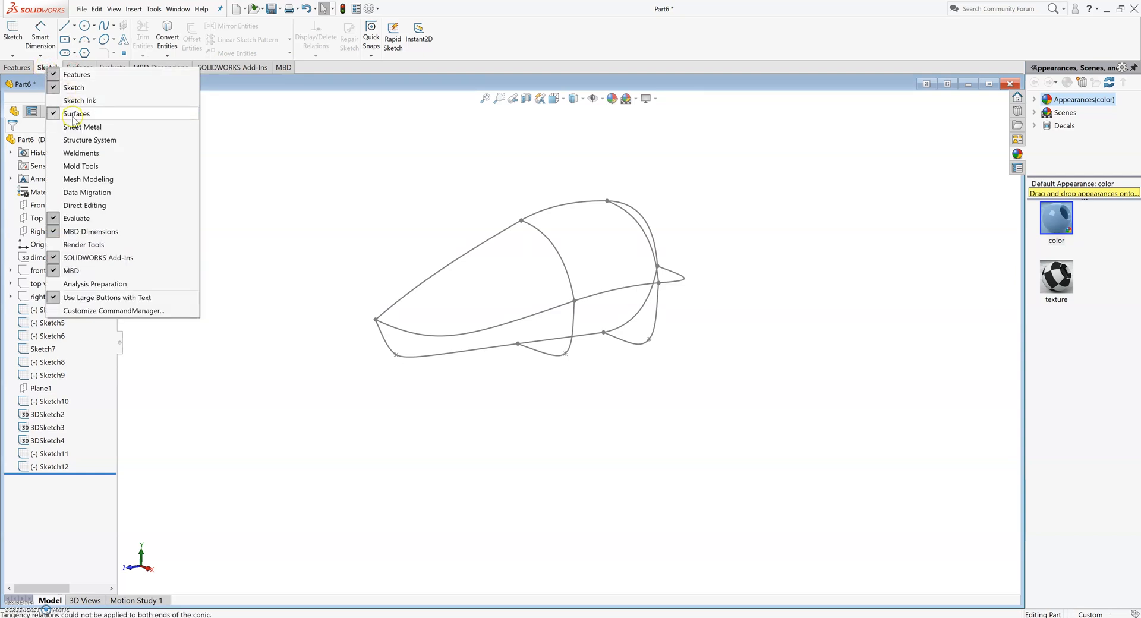
click(73, 115)
right_click(57, 71)
click(73, 117)
click(80, 69)
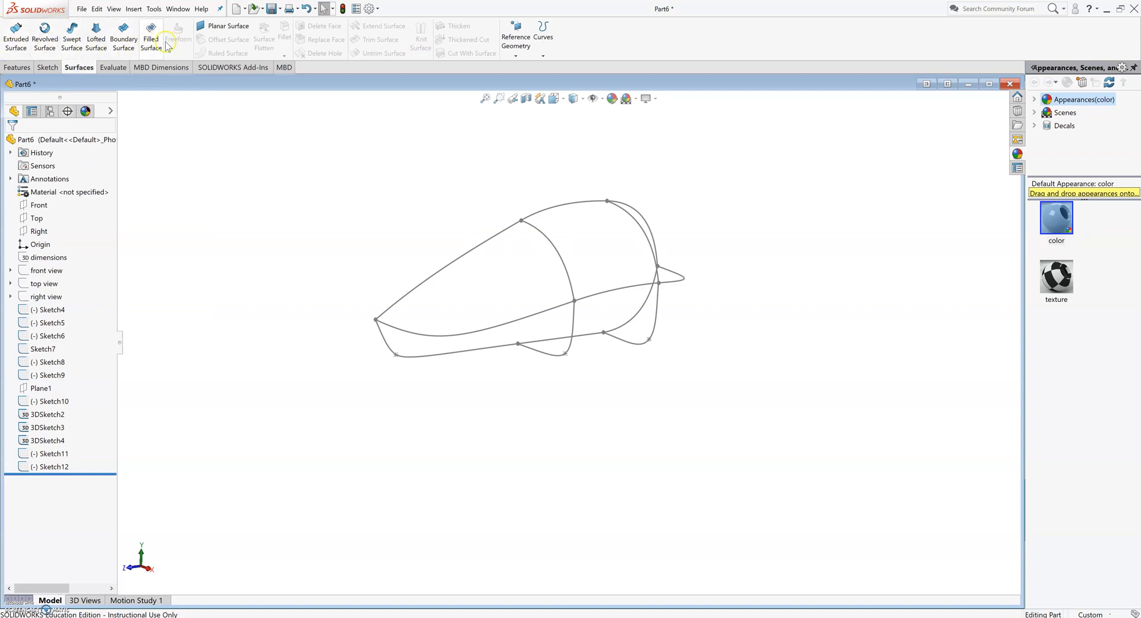
click(17, 68)
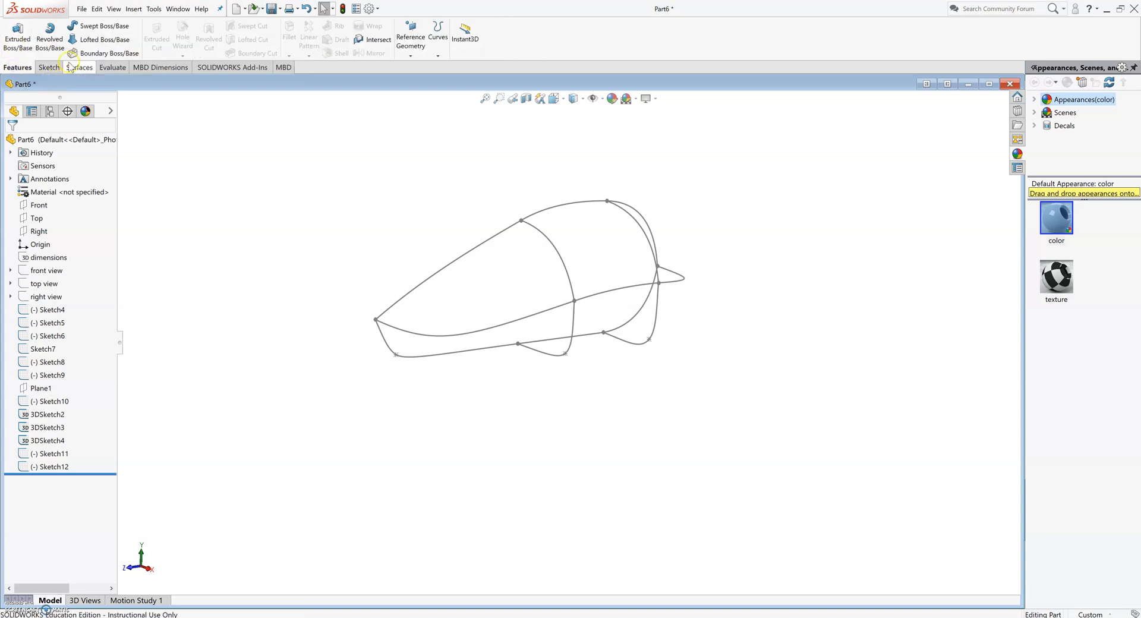
click(71, 67)
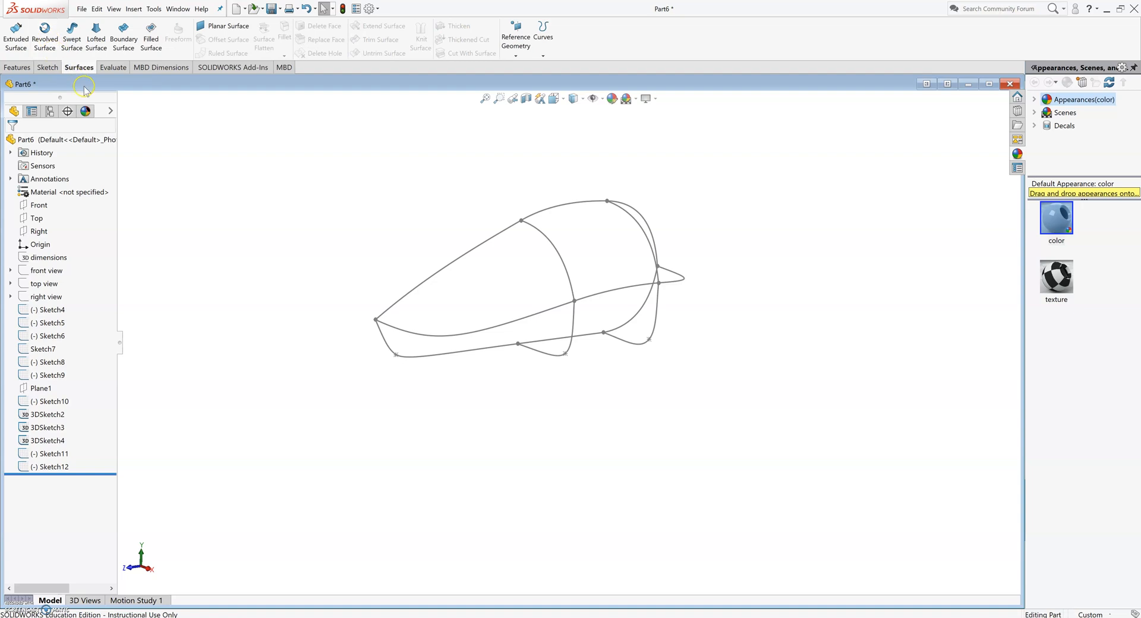
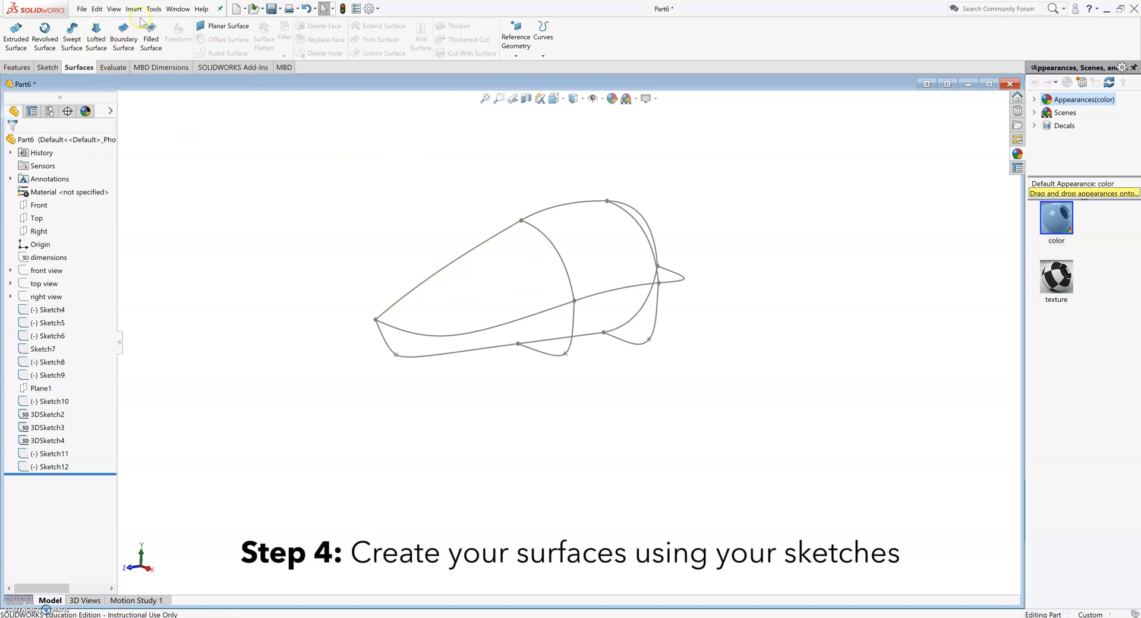
Start a lofted surface with the front top profile spline Sketch4 and seam spline 3DSketch2 as profiles, matching their connectors at the cross-section end.
click(95, 41)
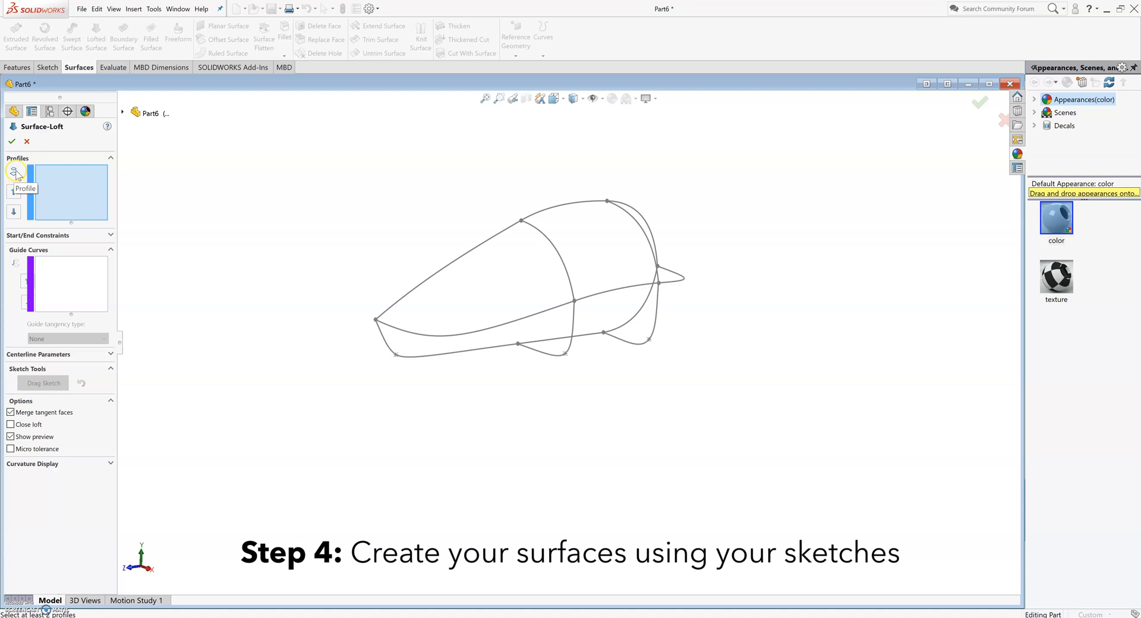
click(505, 233)
click(557, 310)
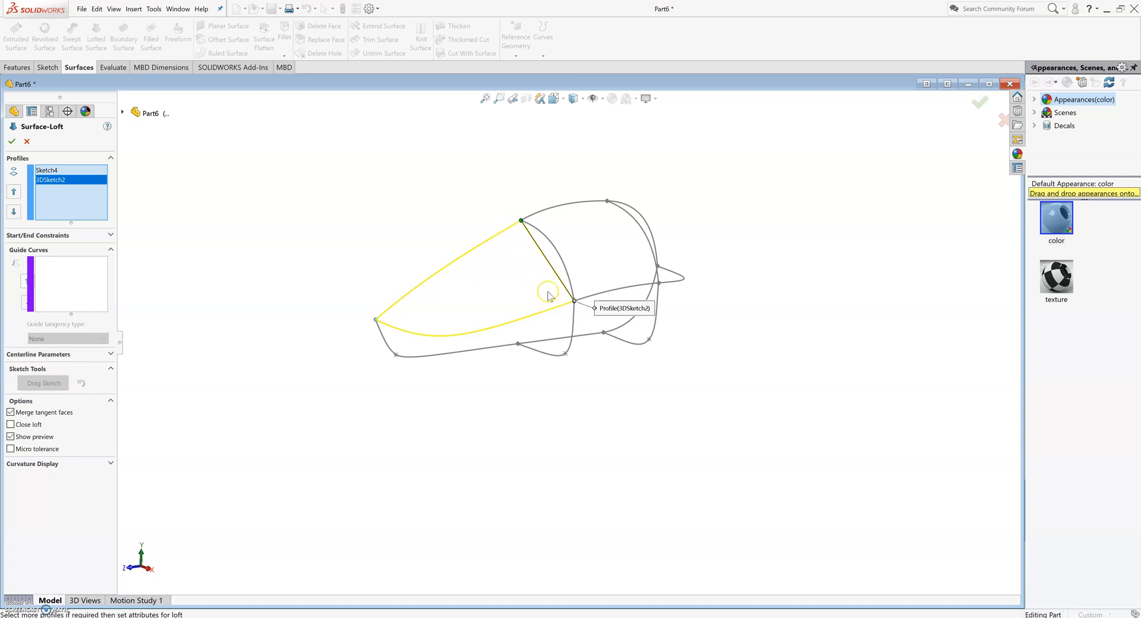
click(557, 307)
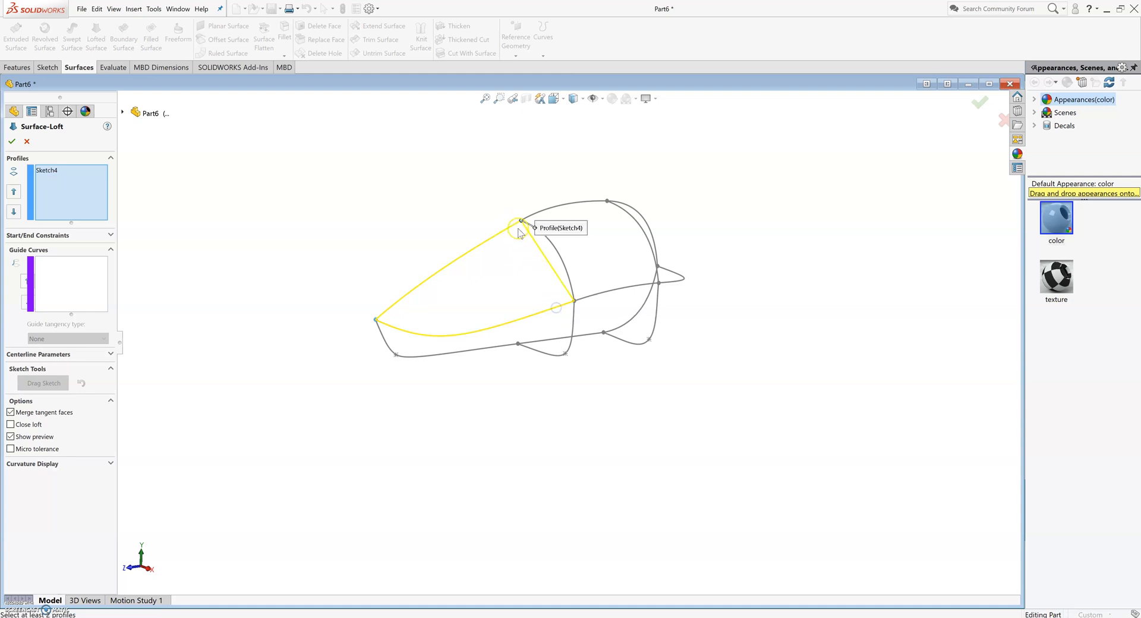
click(561, 304)
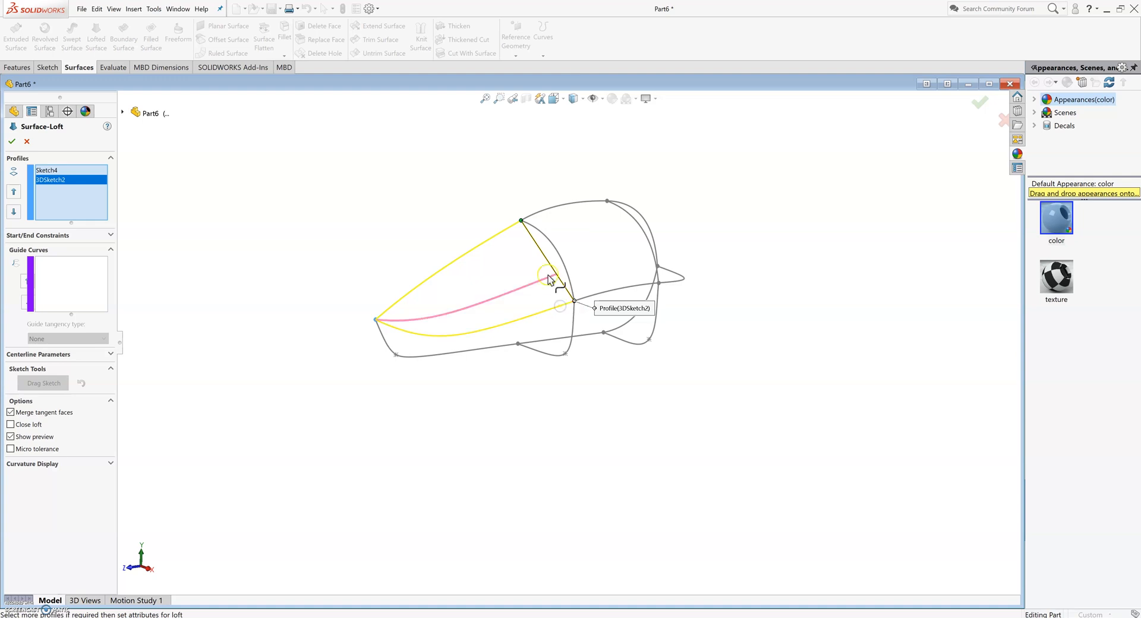
click(557, 306)
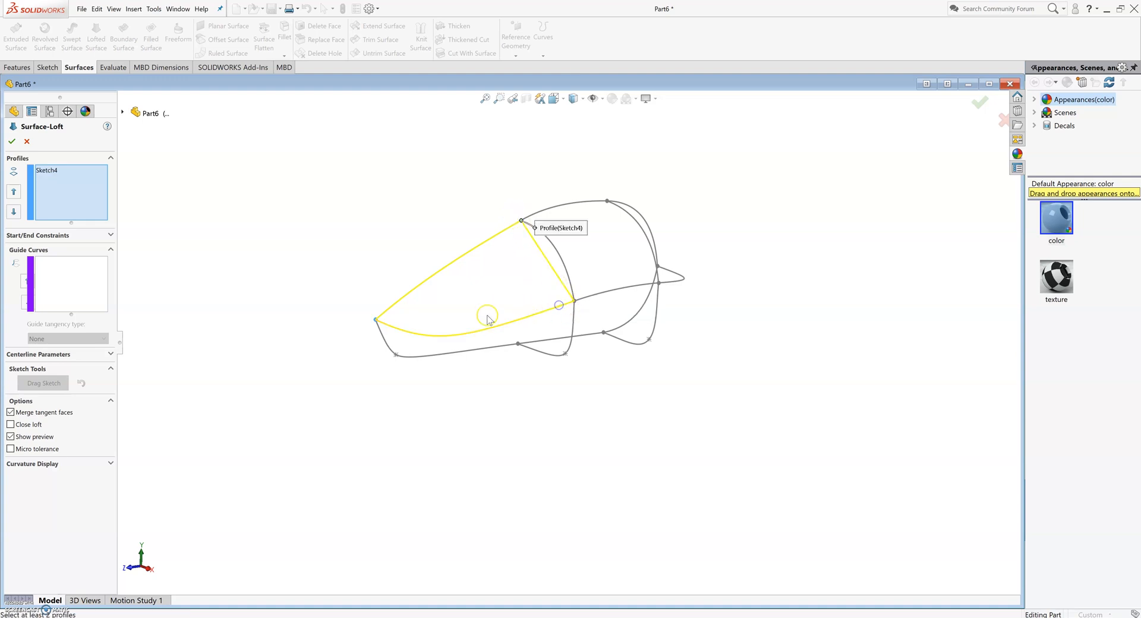
click(408, 335)
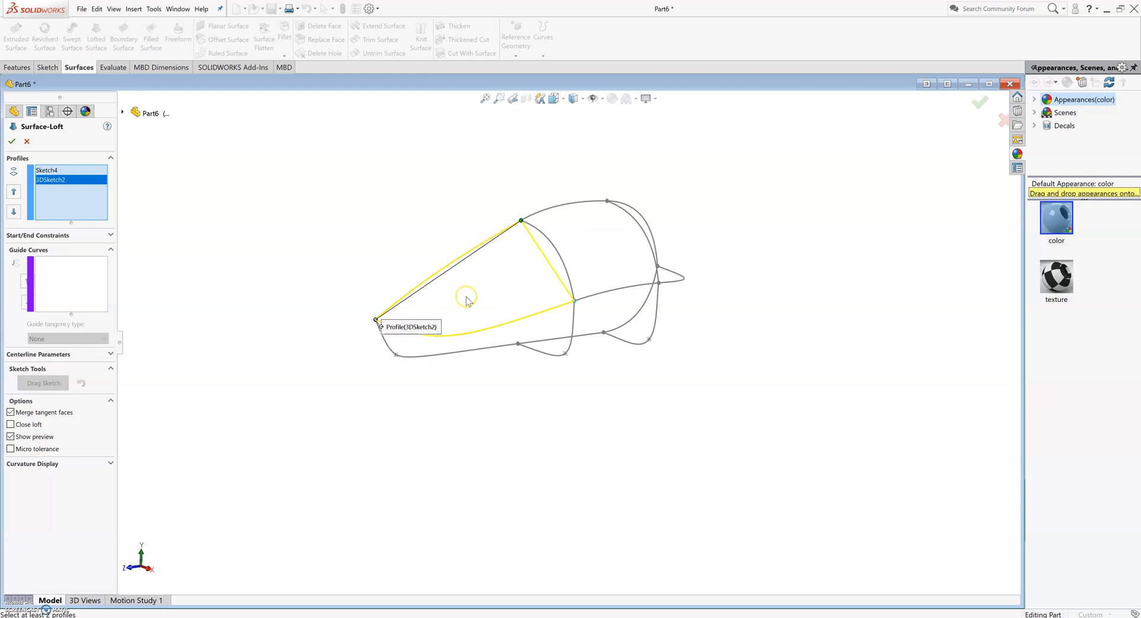
click(421, 343)
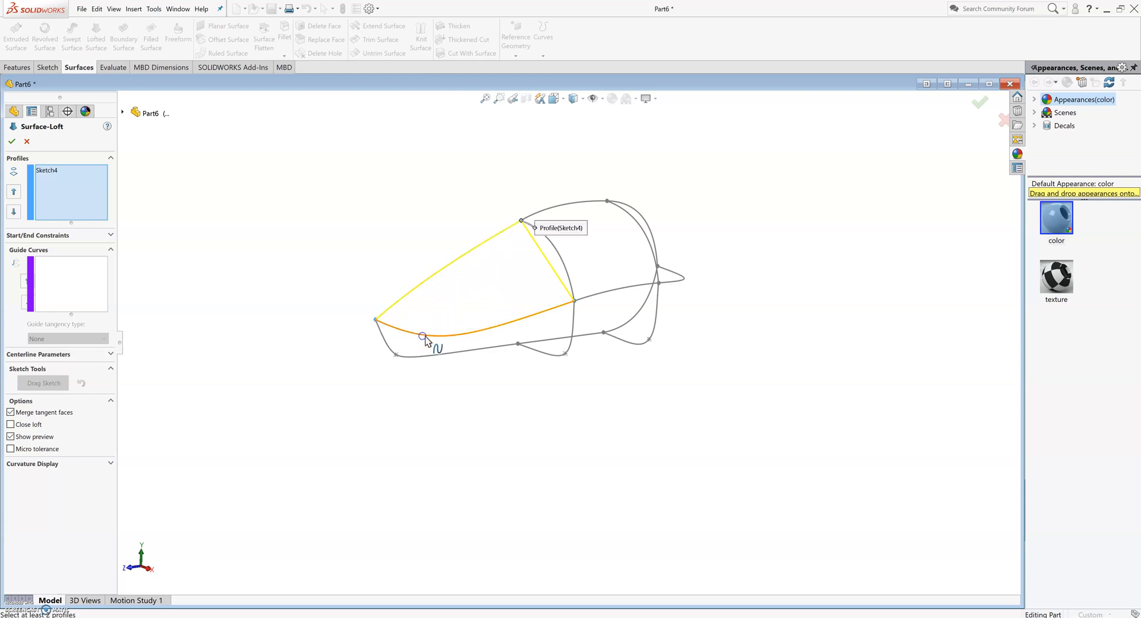
click(566, 307)
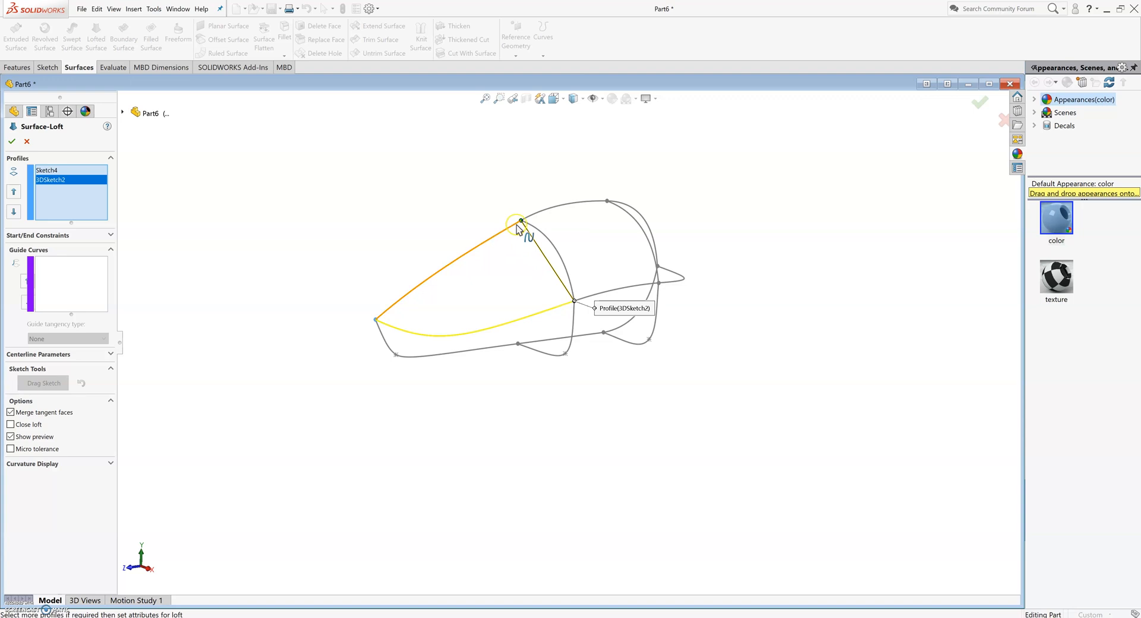
Add the upper cross-section spline Sketch9 as guide curve and create the front lofted surface.
click(63, 284)
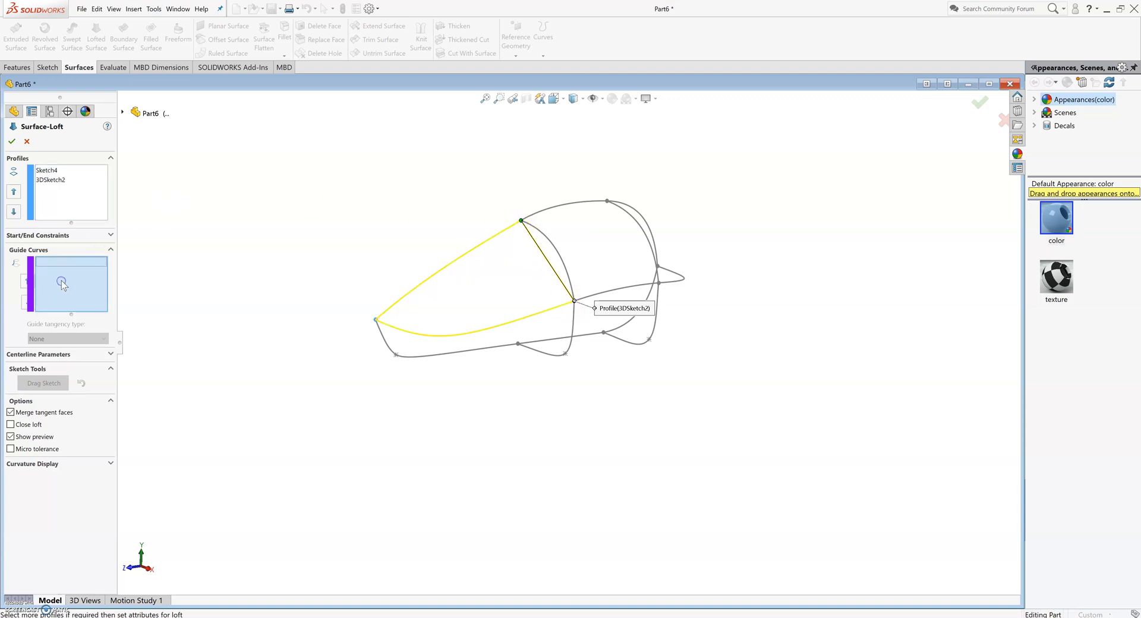
click(553, 250)
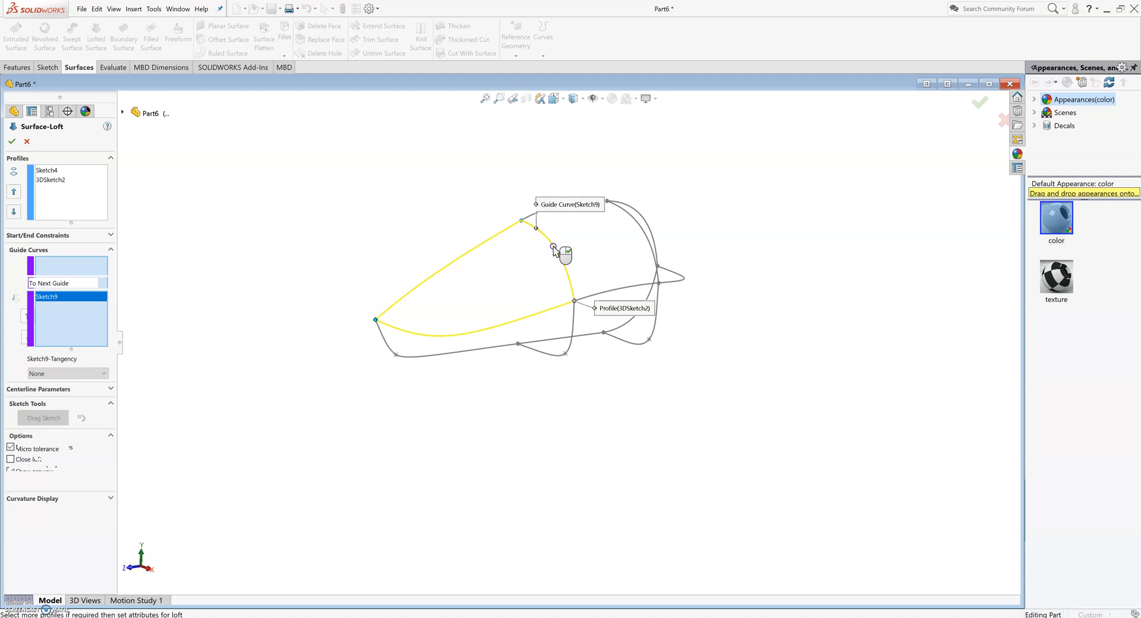
click(12, 141)
mouse_move(496, 297)
middle_down()
mouse_move(550, 285)
mouse_move(608, 364)
mouse_move(527, 301)
mouse_move(439, 303)
mouse_move(327, 331)
mouse_move(324, 376)
mouse_move(347, 382)
mouse_move(491, 313)
mouse_move(523, 353)
middle_up()
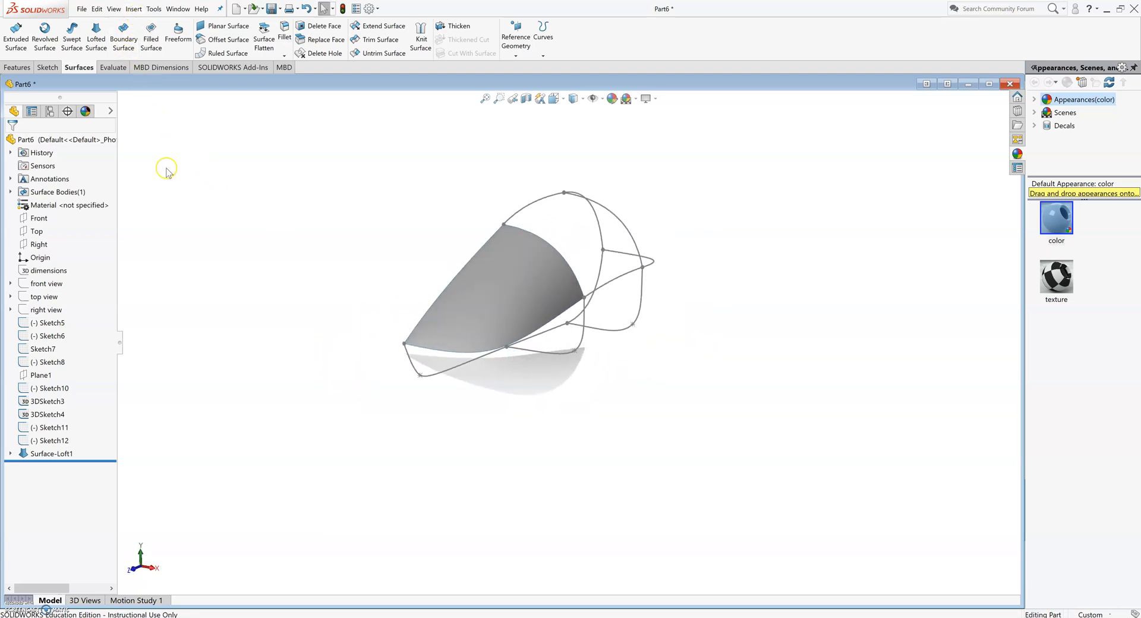
Expand the first surface loft in the feature tree to examine the sketches it uses.
click(113, 67)
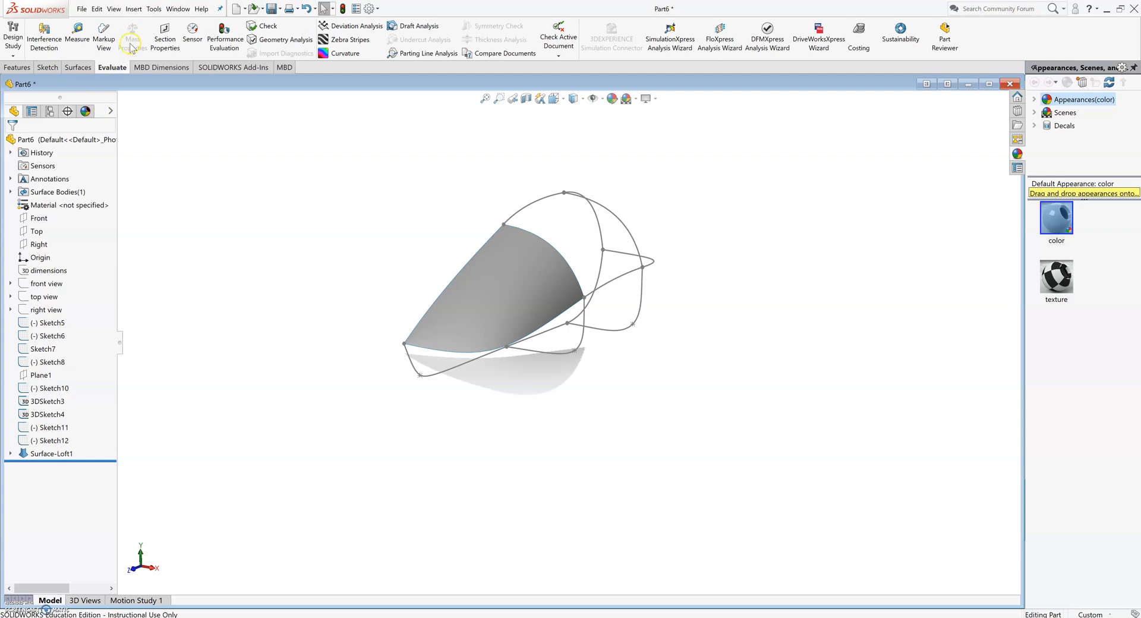
click(78, 67)
middle_drag(574, 268, 537, 310)
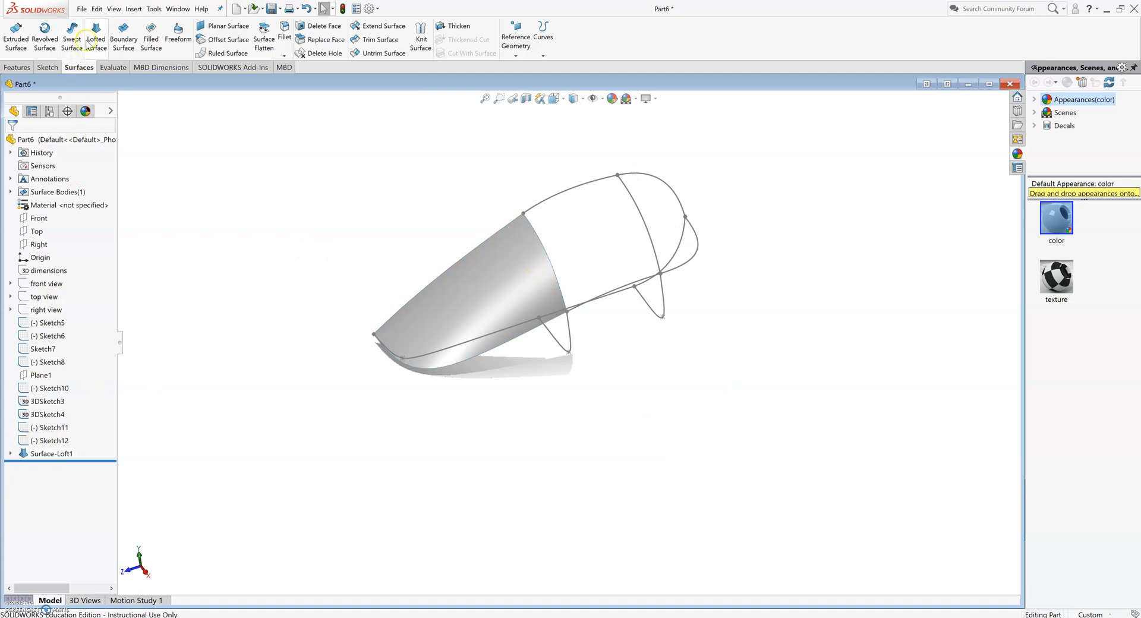
click(11, 454)
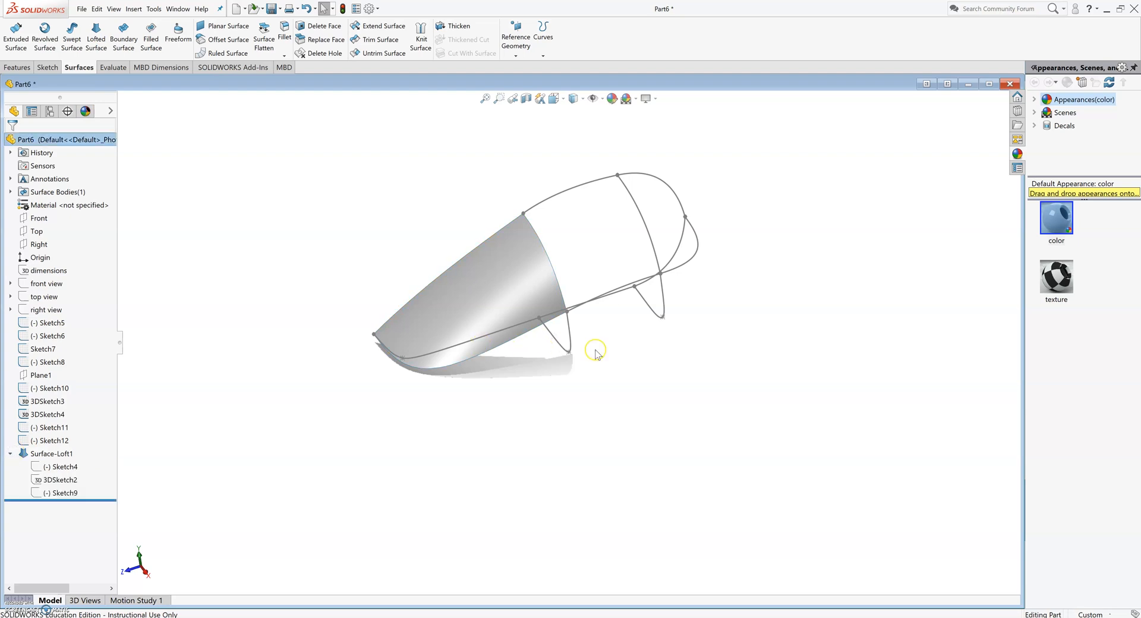
middle_drag(591, 330, 559, 288)
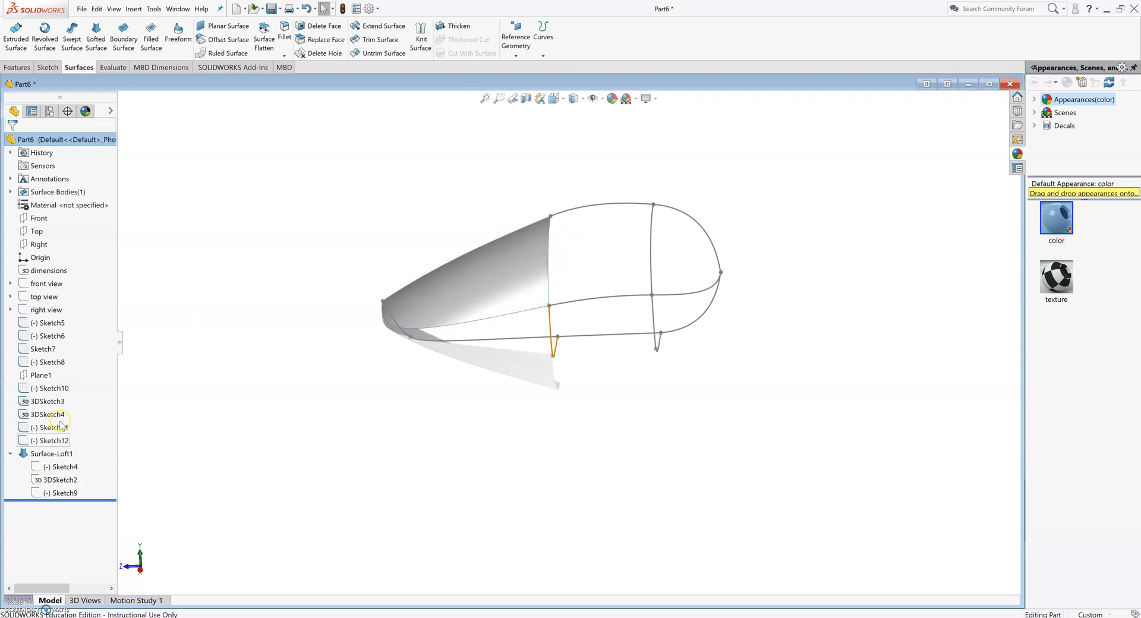
Loft a second surface between seam spline 3DSketch3 and profile spline Sketch5, guided by Sketch10 and the rear edge of the first loft.
click(95, 33)
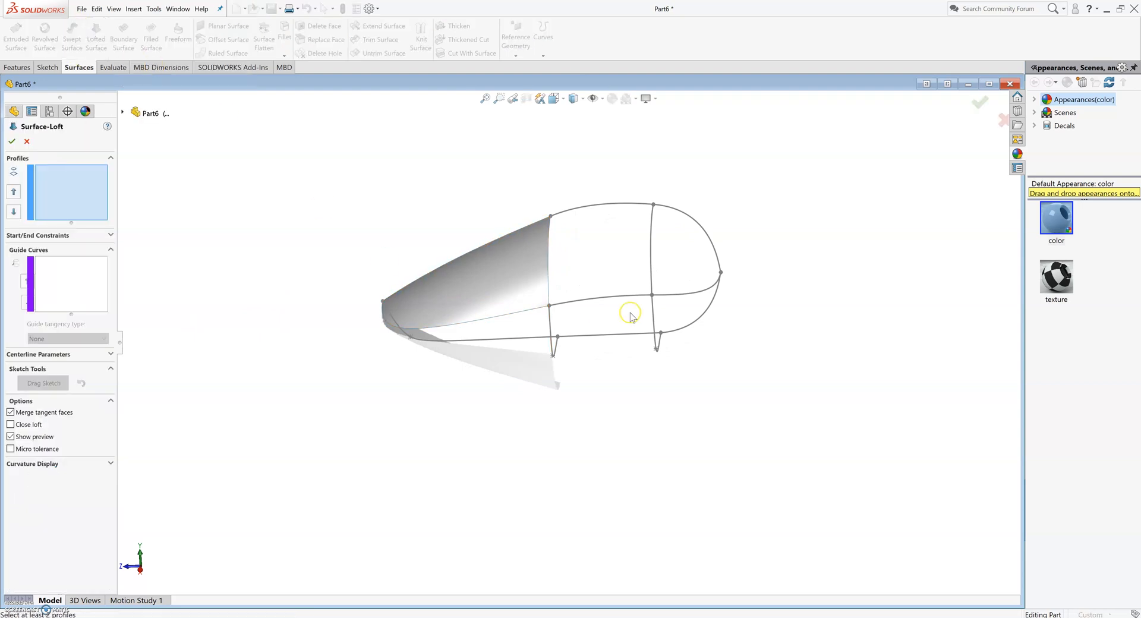
click(641, 297)
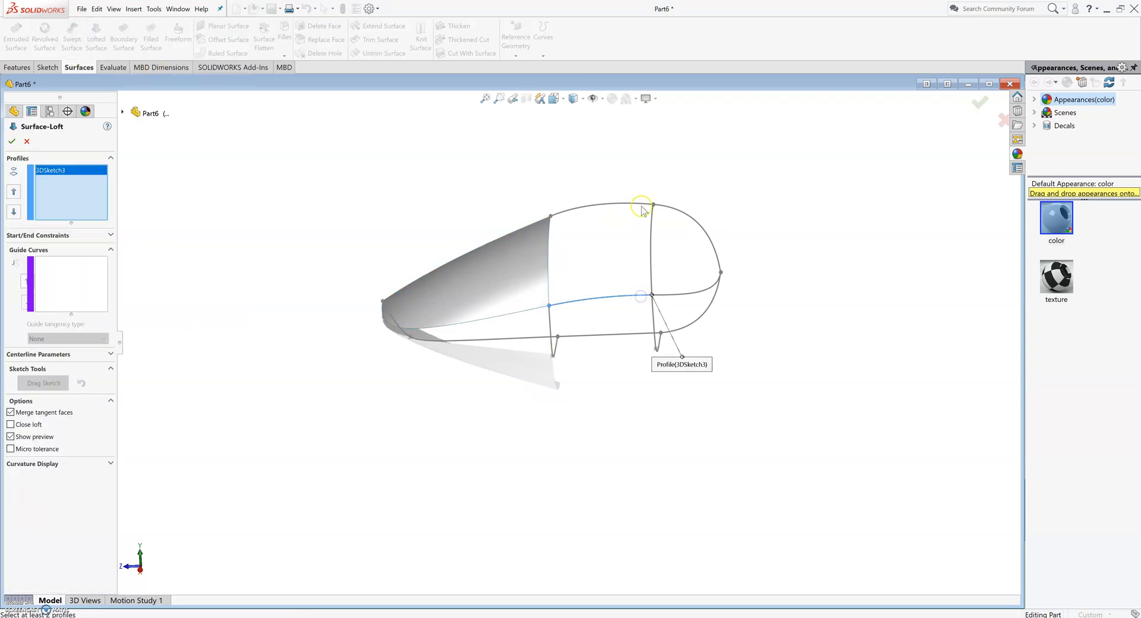
click(641, 205)
click(59, 279)
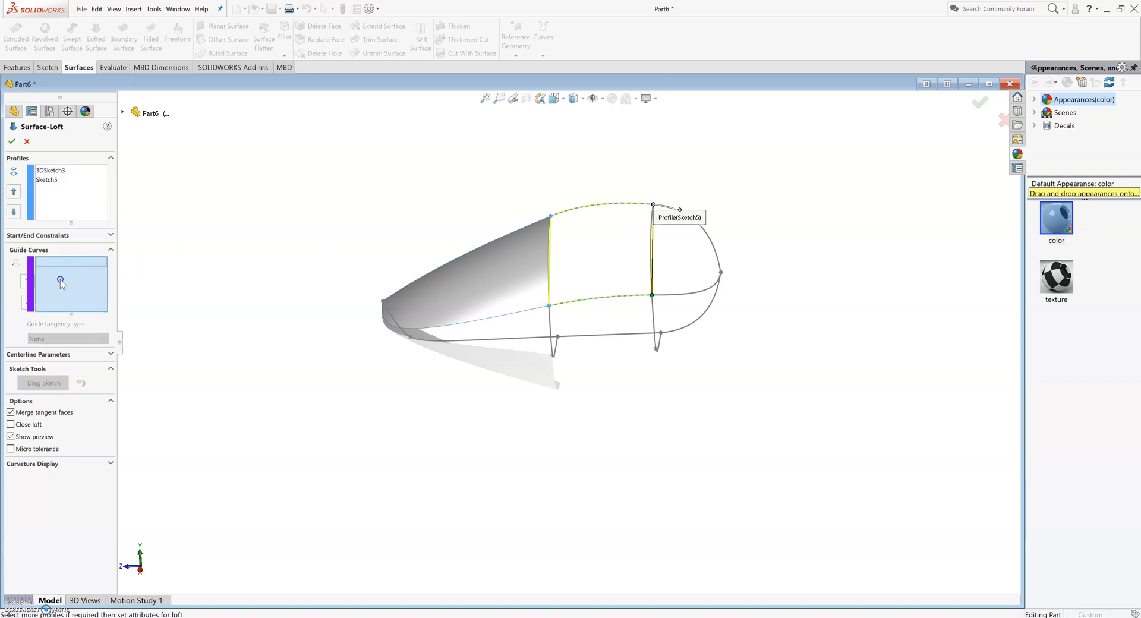
click(651, 240)
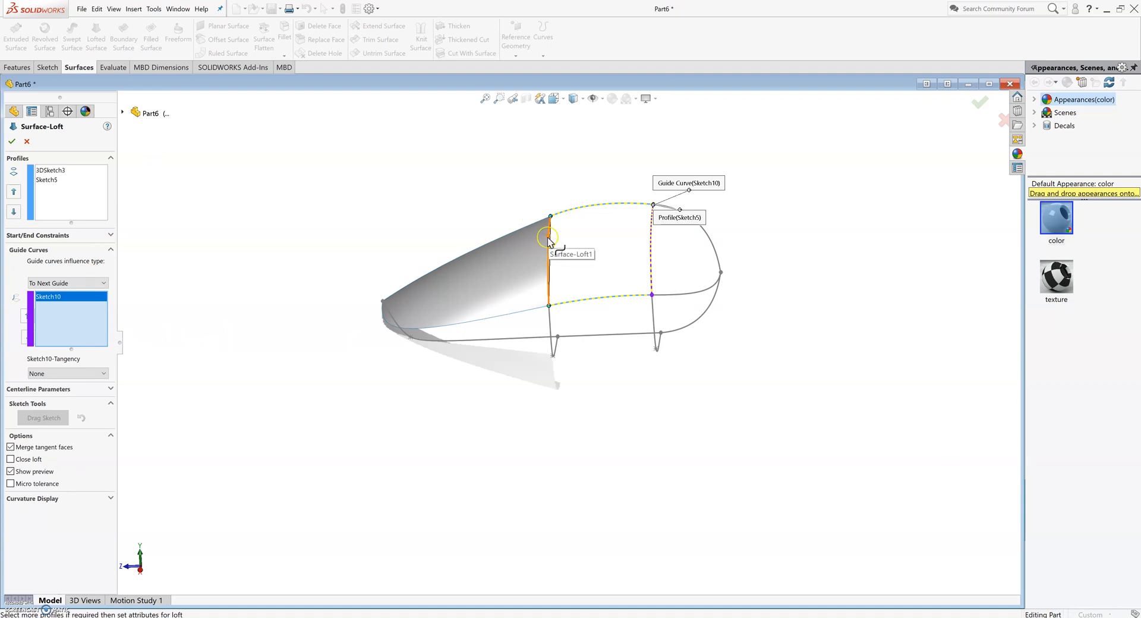
mouse_move(551, 257)
middle_down()
mouse_move(536, 264)
mouse_move(544, 259)
middle_up()
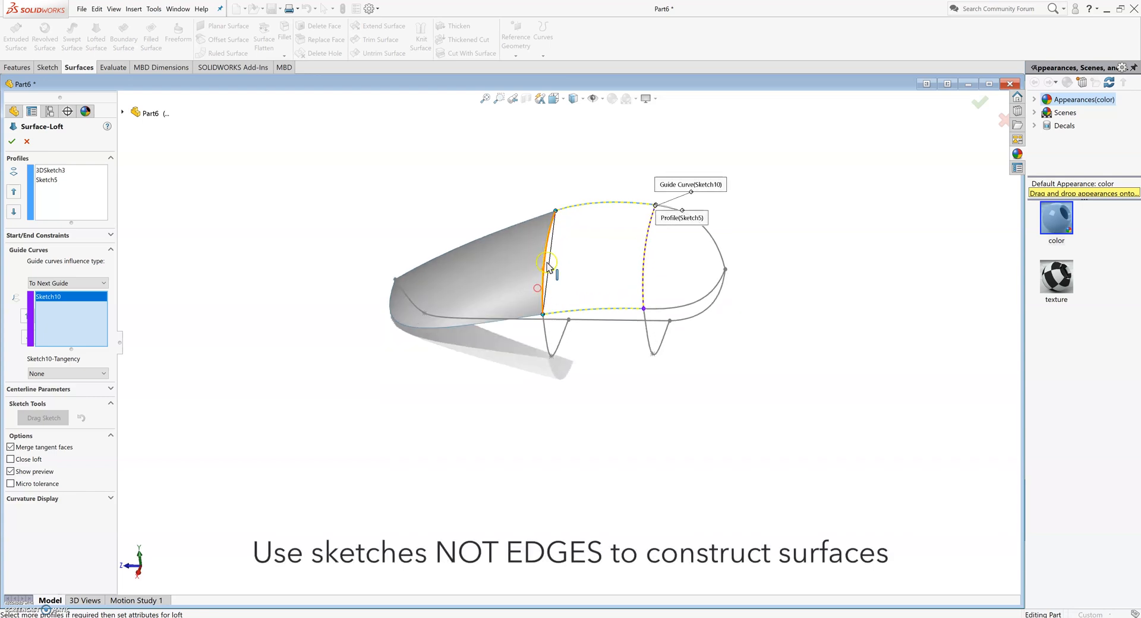
click(546, 255)
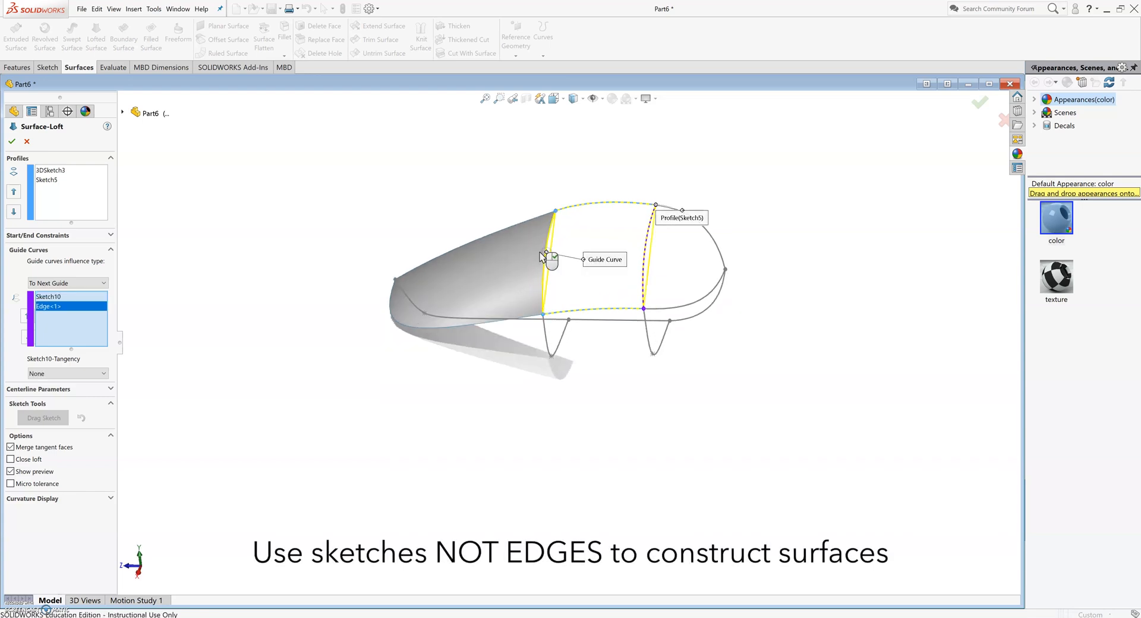
click(13, 142)
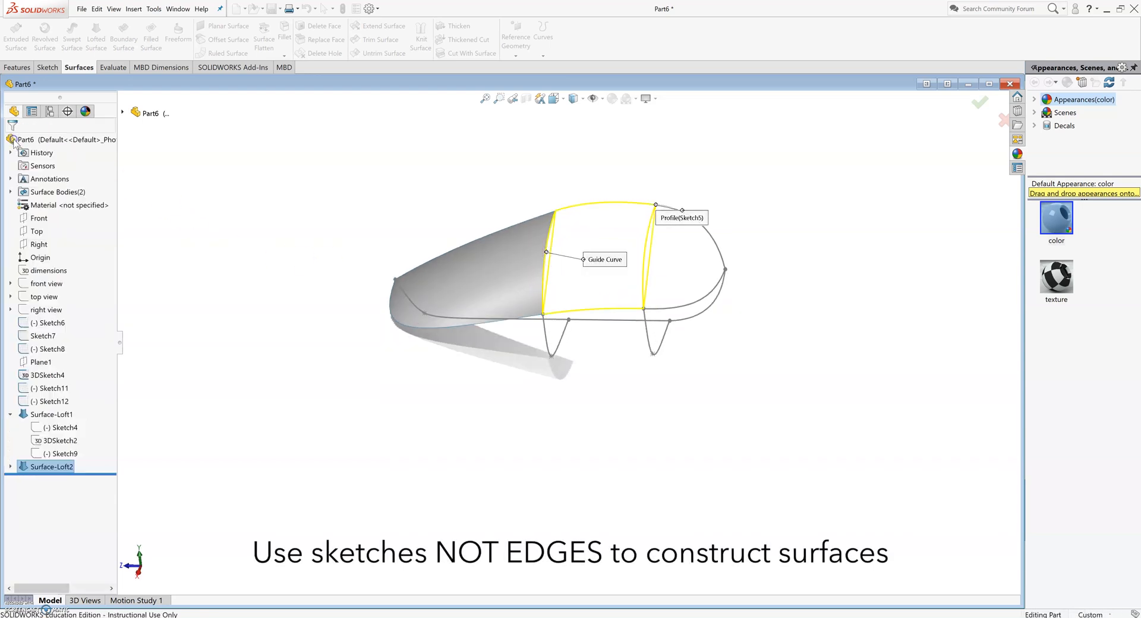
Delete the first lofted surface to test whether the second loft depends on it, and undo the deletion.
middle_drag(565, 300, 517, 285)
click(512, 273)
key(Delete)
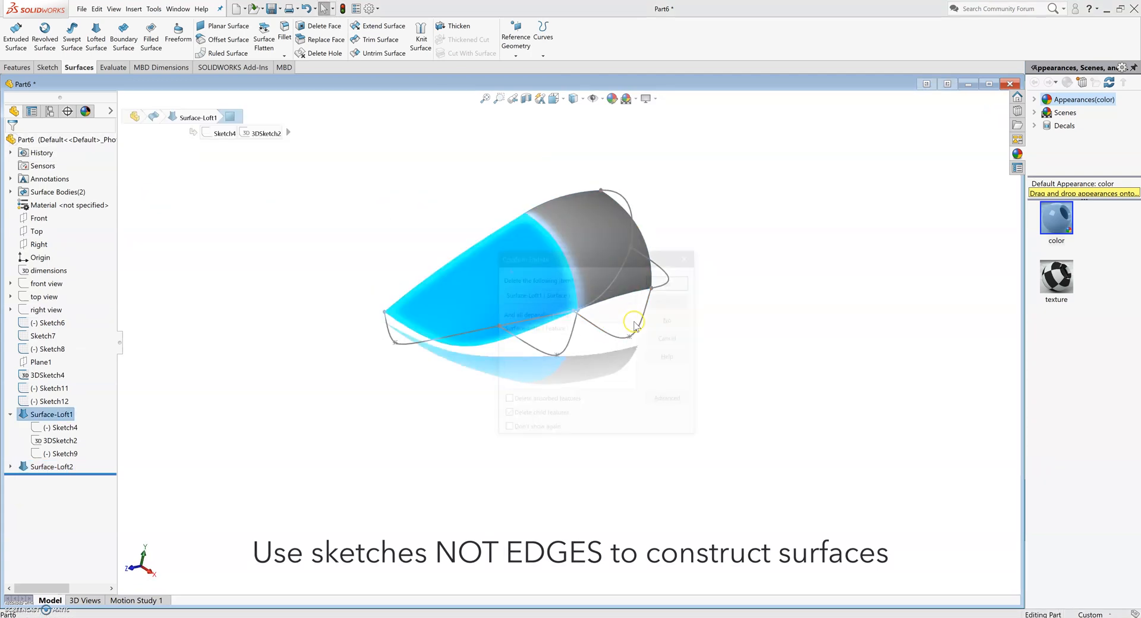
key(Return)
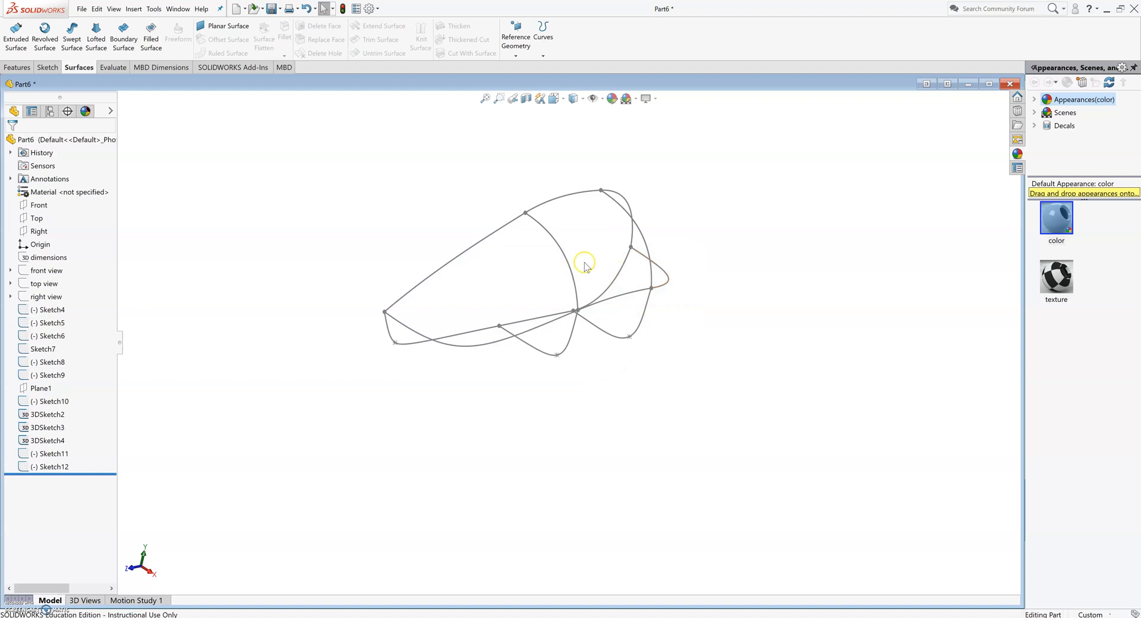
key(ctrl+z)
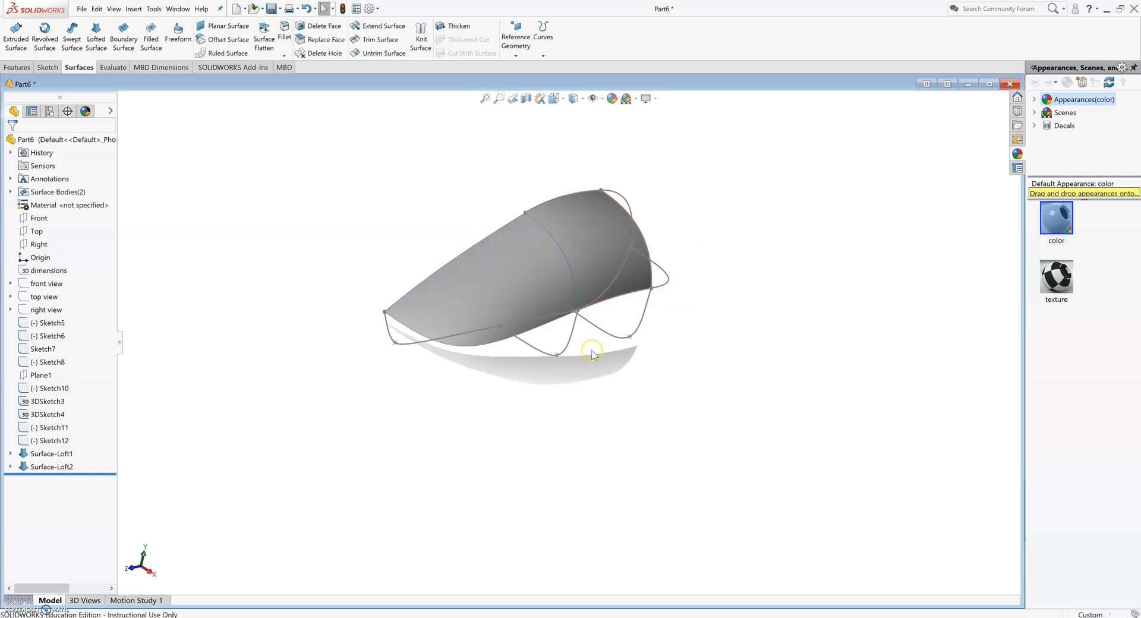
Edit the second surface loft, replacing its edge guide curve with the cross-section spline Sketch9 used by the first loft.
middle_drag(522, 278, 539, 305)
click(50, 467)
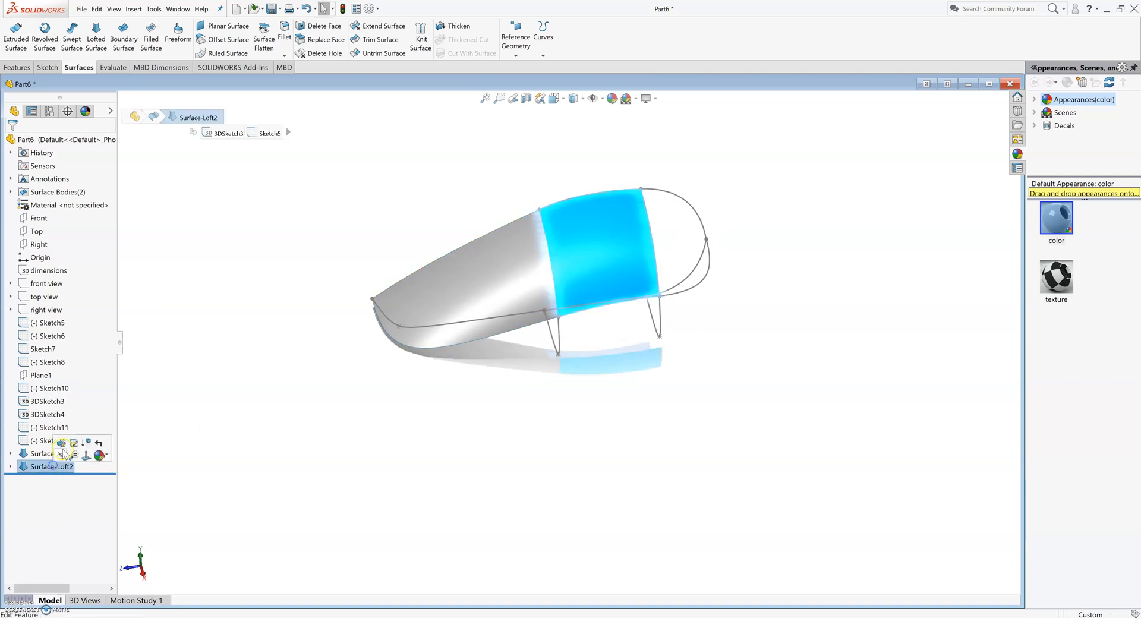
click(62, 443)
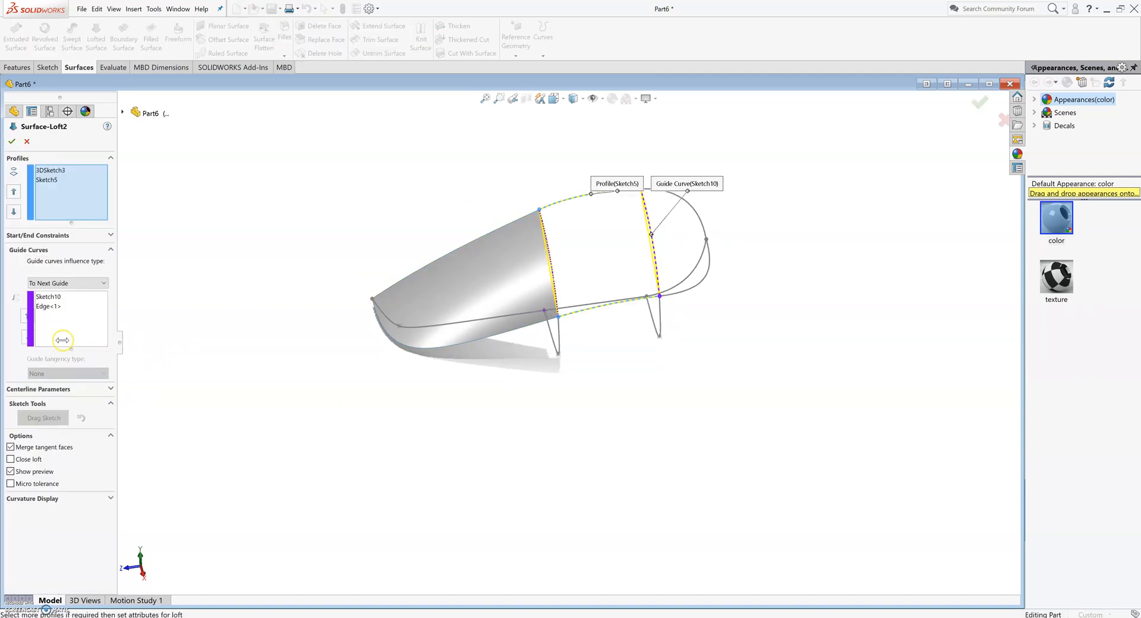
click(62, 307)
key(Delete)
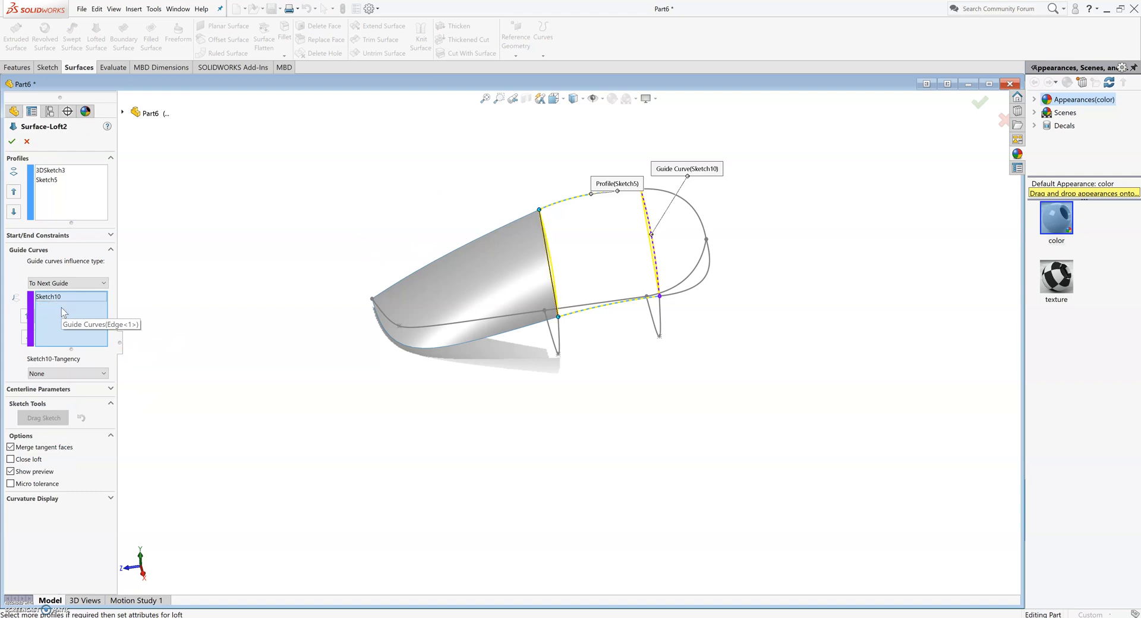
click(122, 112)
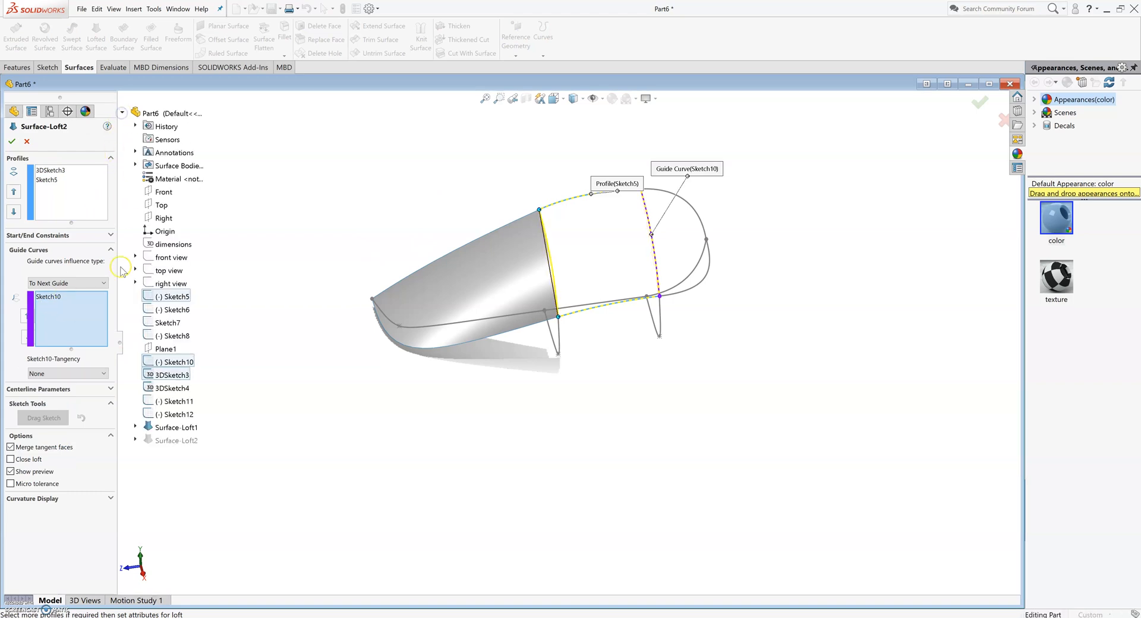
click(135, 427)
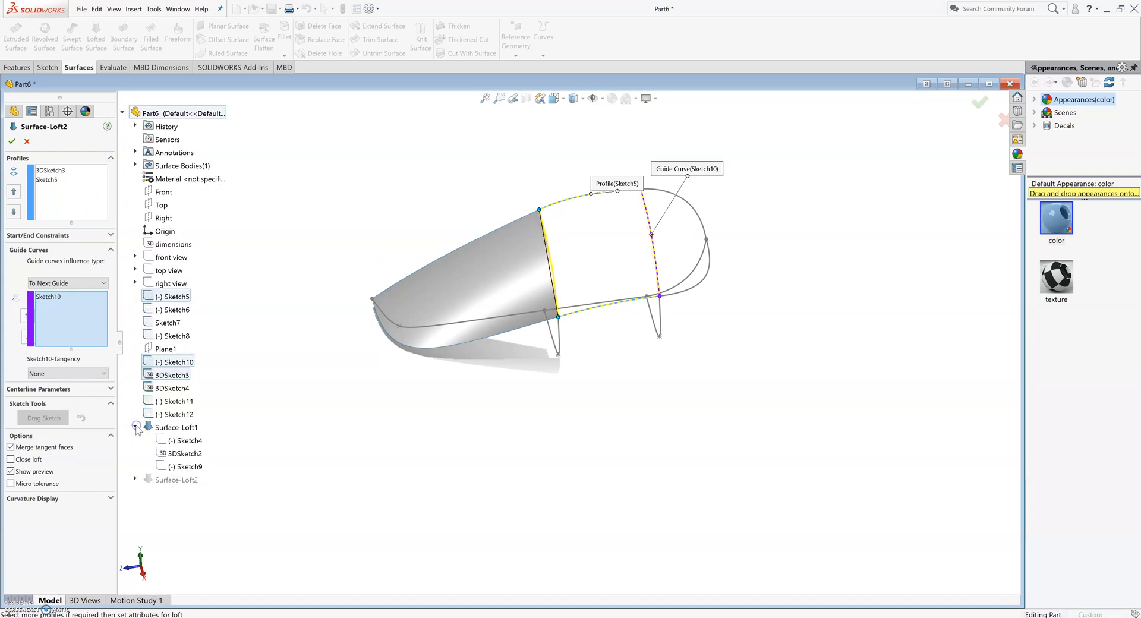
click(184, 468)
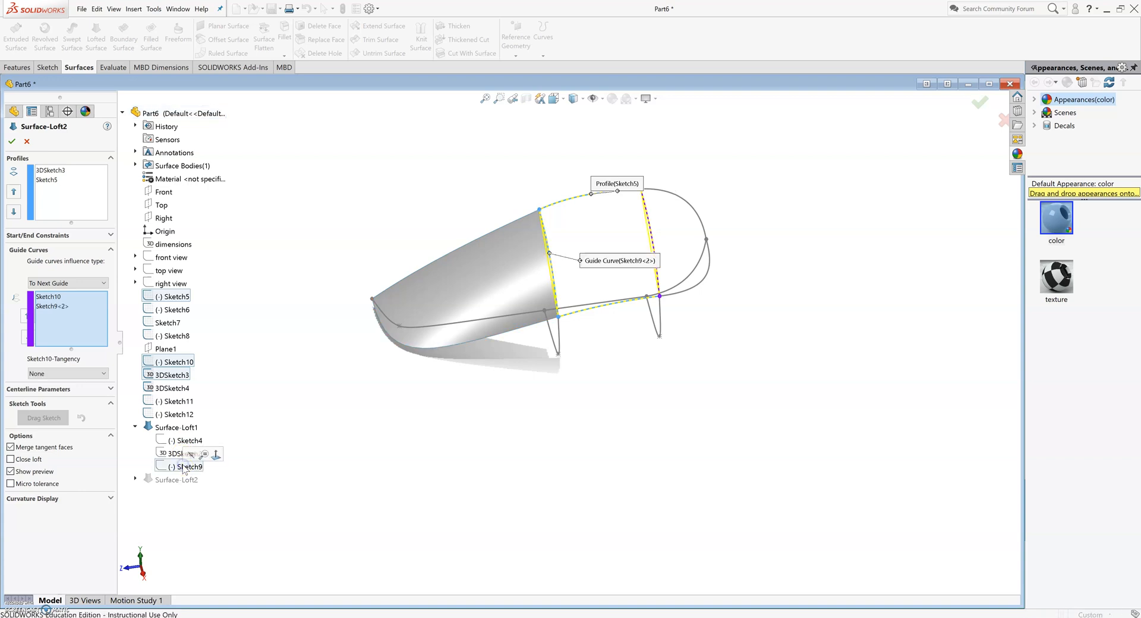
click(11, 141)
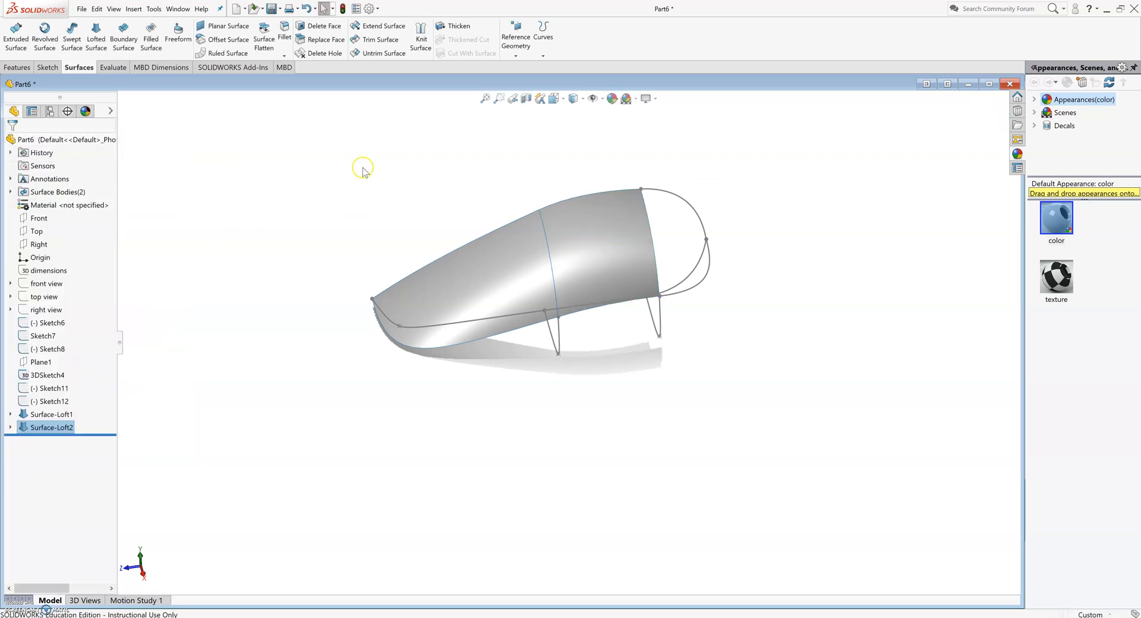
Delete the first lofted surface, Surface-Loft1, to check that the sketch-guided second loft is independent of it.
click(480, 287)
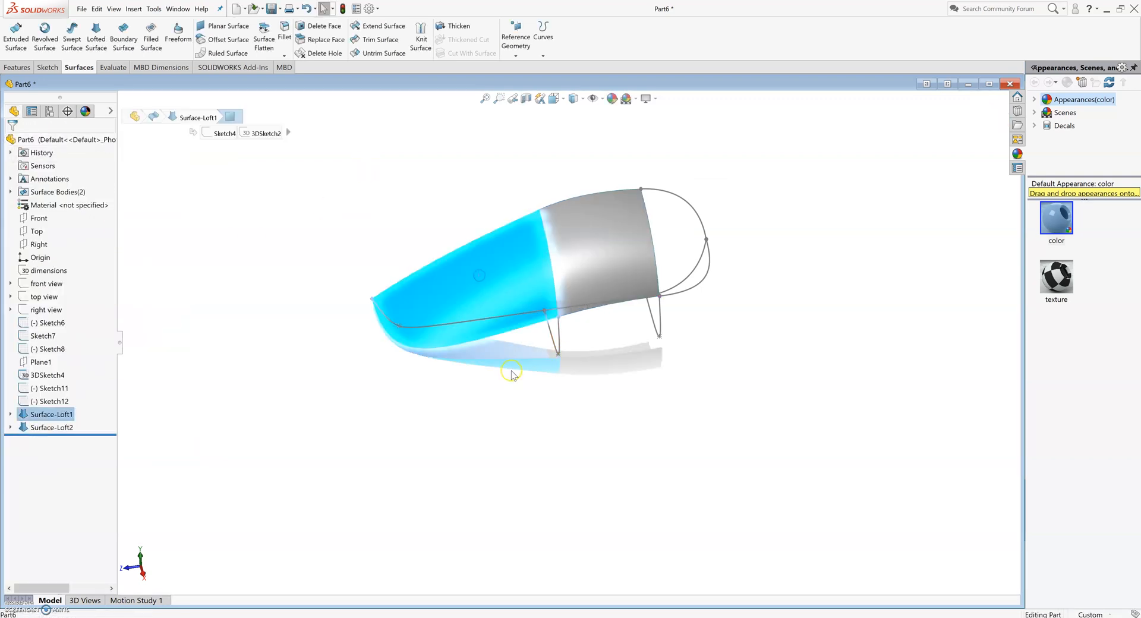
key(Delete)
key(Return)
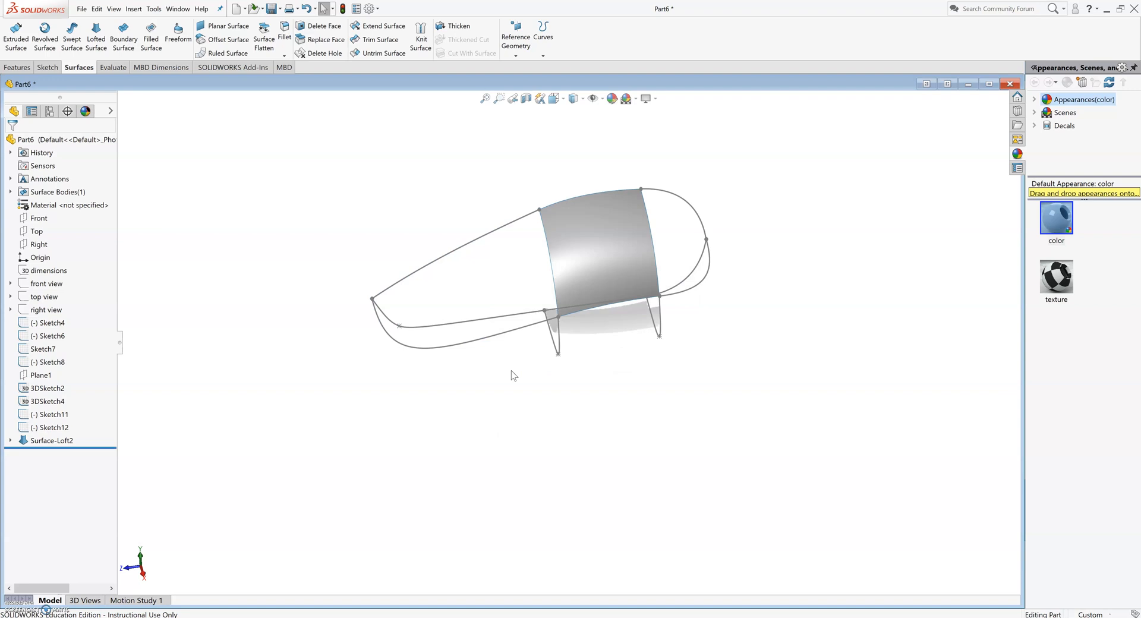
middle_drag(583, 260, 561, 249)
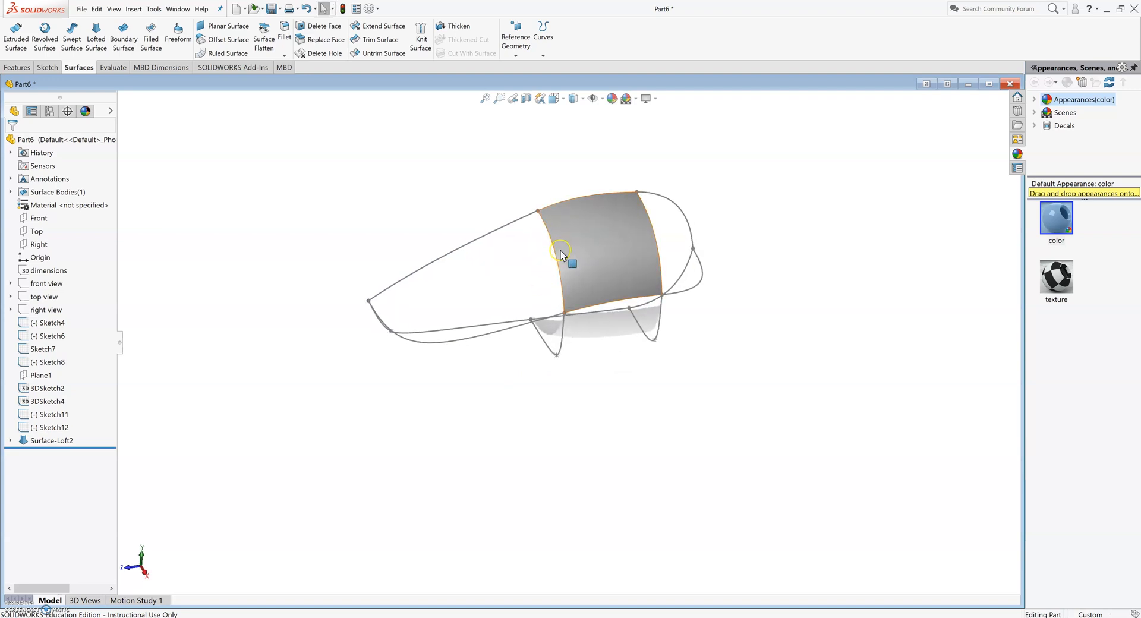
Undo the deletion of the first lofted surface, Surface-Loft1.
key(ctrl+z)
middle_drag(562, 284, 540, 255)
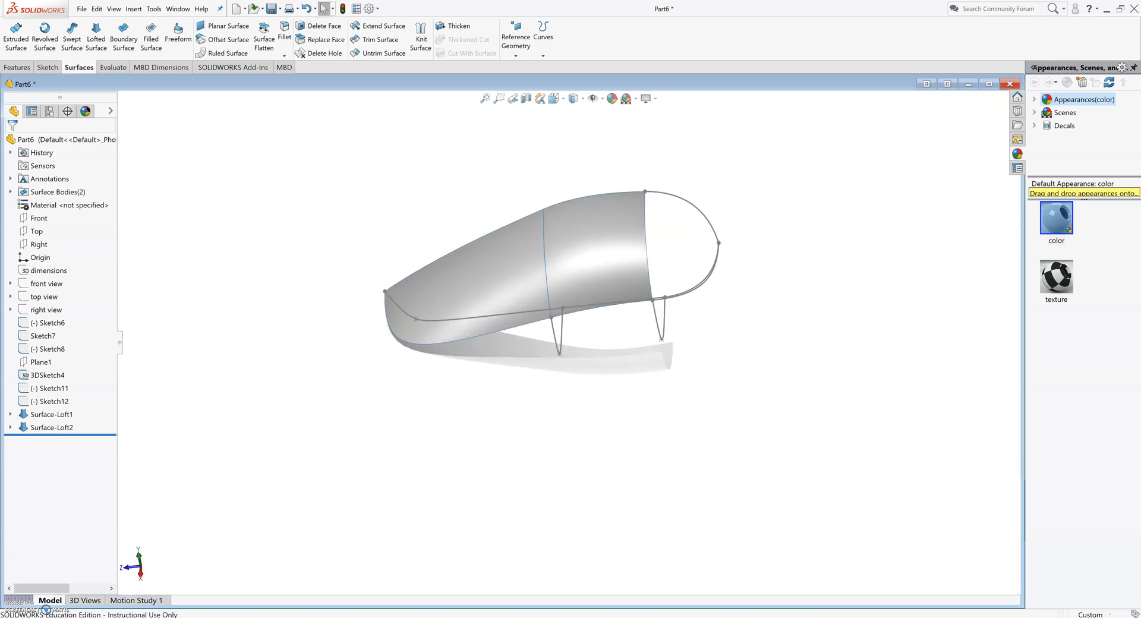
Loft a rear surface between Sketch6 and 3DSketch4 guided by Sketch10, and a front side surface between Sketch8 and 3DSketch2 guided by Sketch11.
click(95, 31)
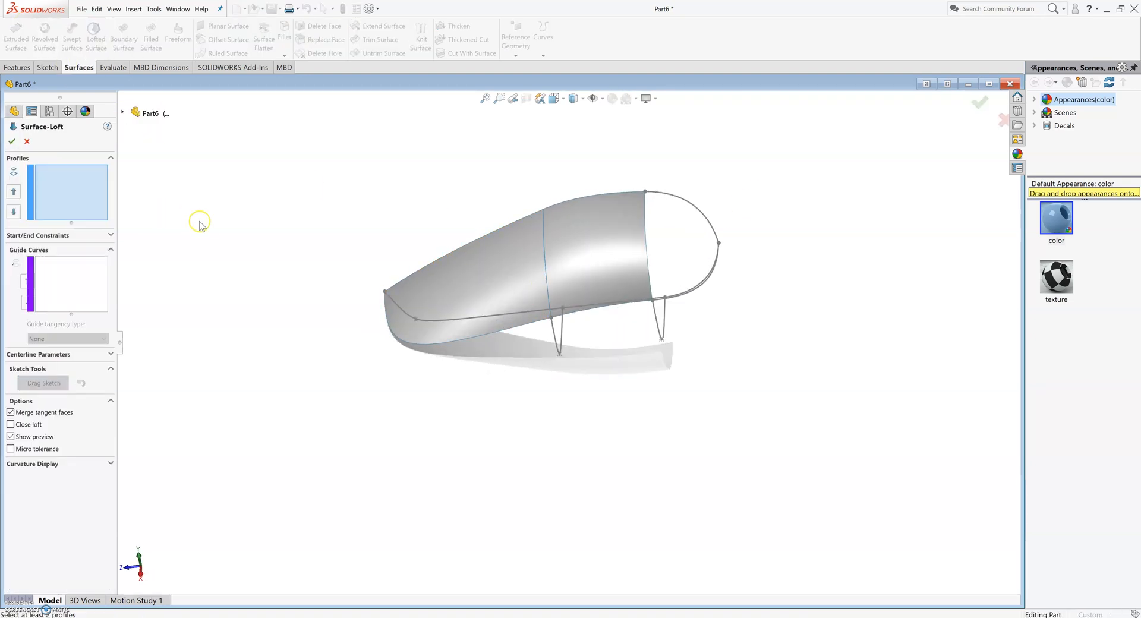
mouse_move(673, 240)
middle_down()
mouse_move(543, 194)
mouse_move(609, 214)
mouse_move(682, 321)
middle_up()
click(681, 326)
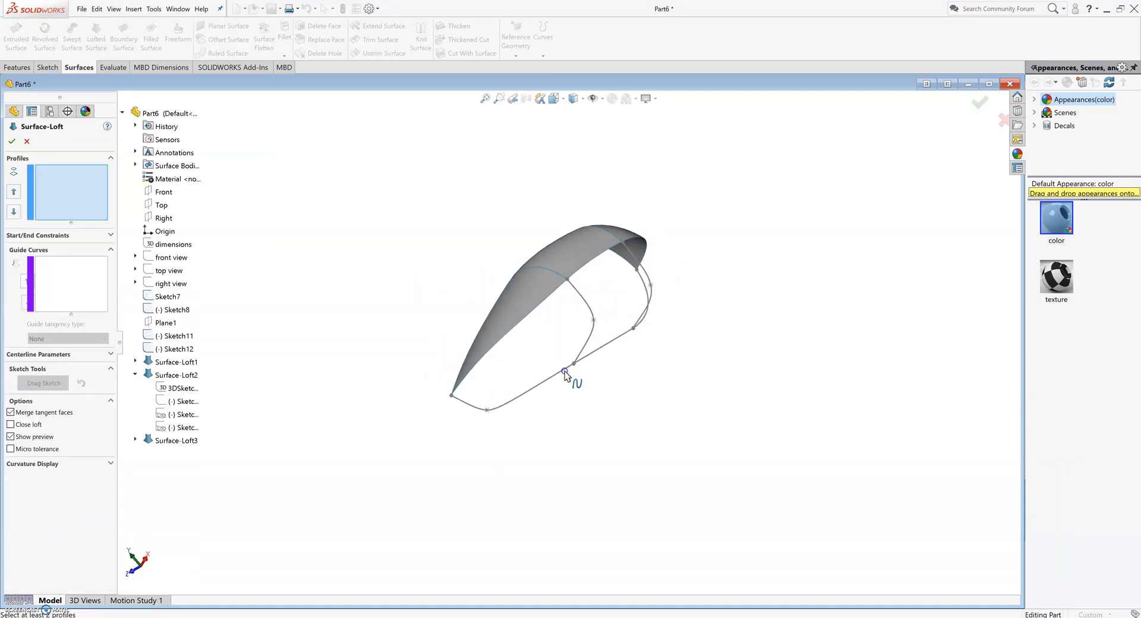
middle_drag(573, 382, 416, 348)
click(415, 349)
key(Return)
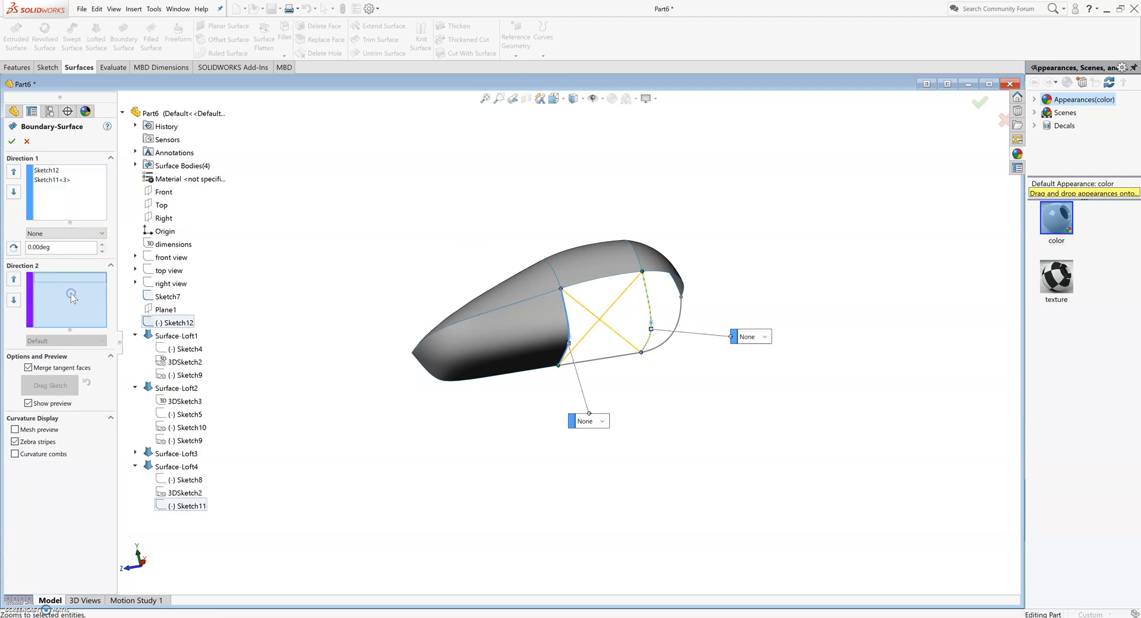
Create a side boundary surface from Sketch12 and Sketch11, crossed by 3DSketch3 and Sketch7, and loft 3DSketch4 to Sketch12 at the rear.
key(Return)
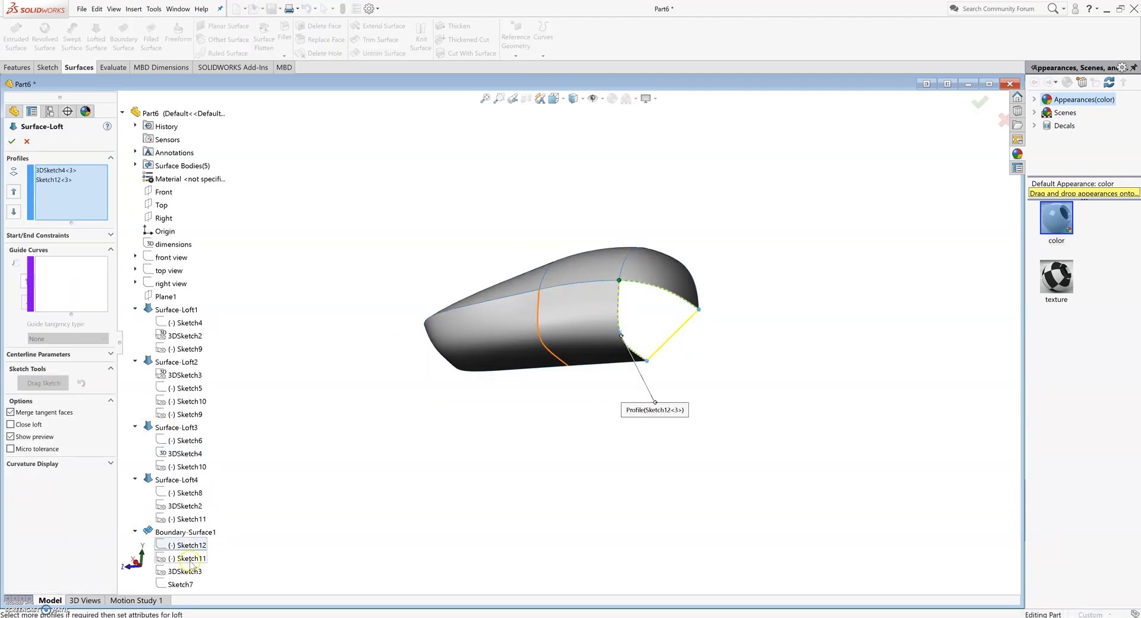
key(Return)
Close the open centre plane with a filled surface bounded by Sketch4, Sketch5, Sketch6, Sketch8 and Sketch7, using Contact edges.
middle_drag(708, 333, 895, 538)
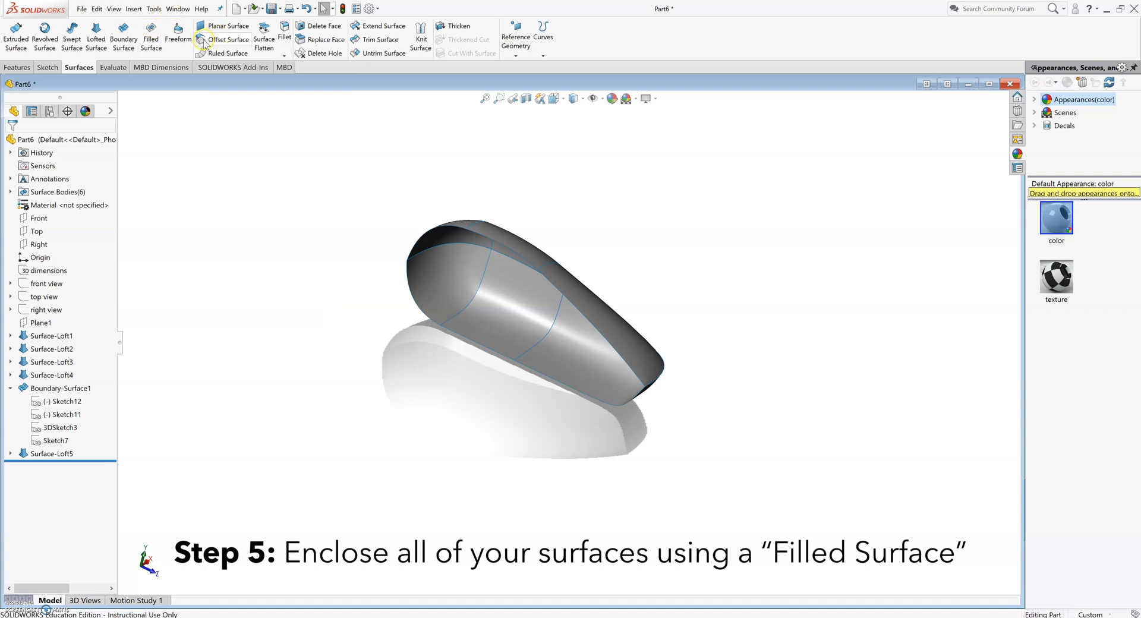
click(150, 35)
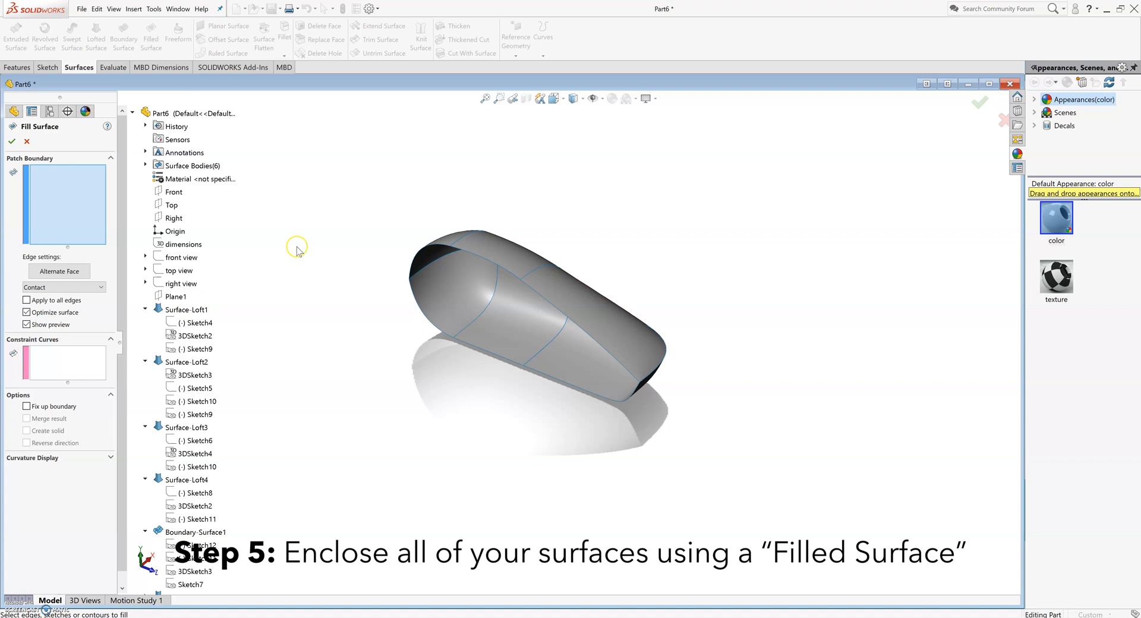
click(196, 324)
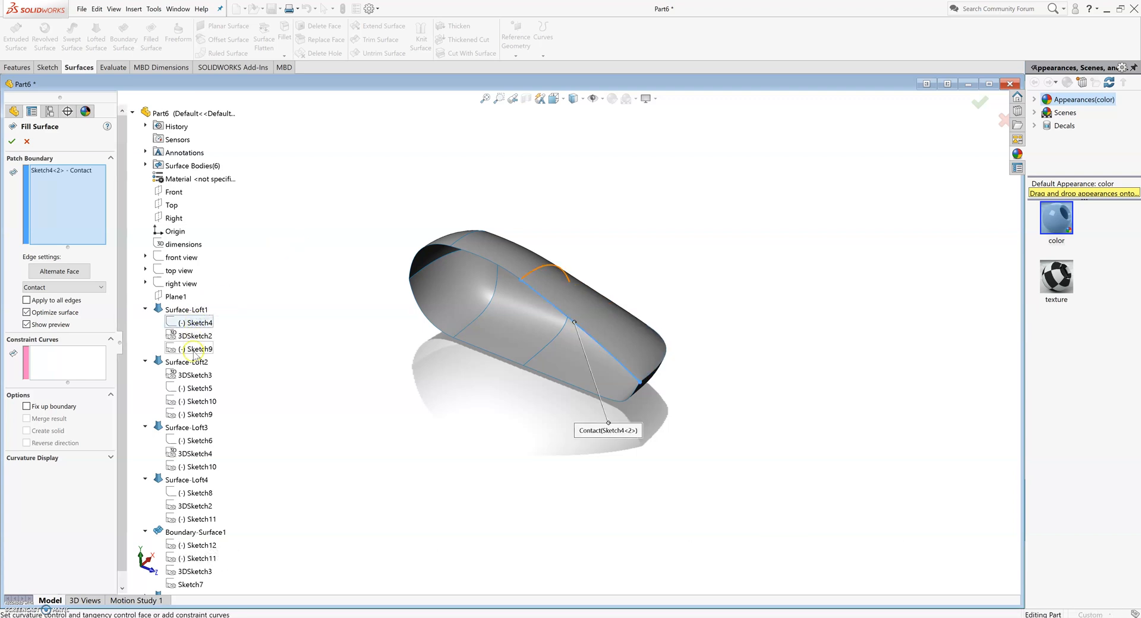
click(194, 389)
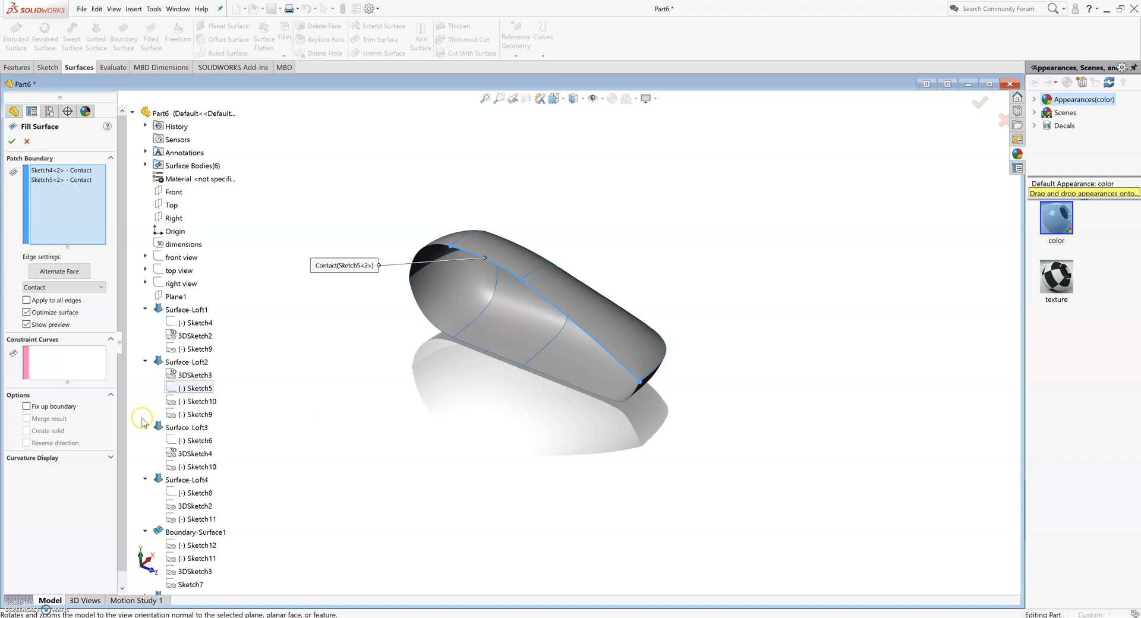
click(185, 443)
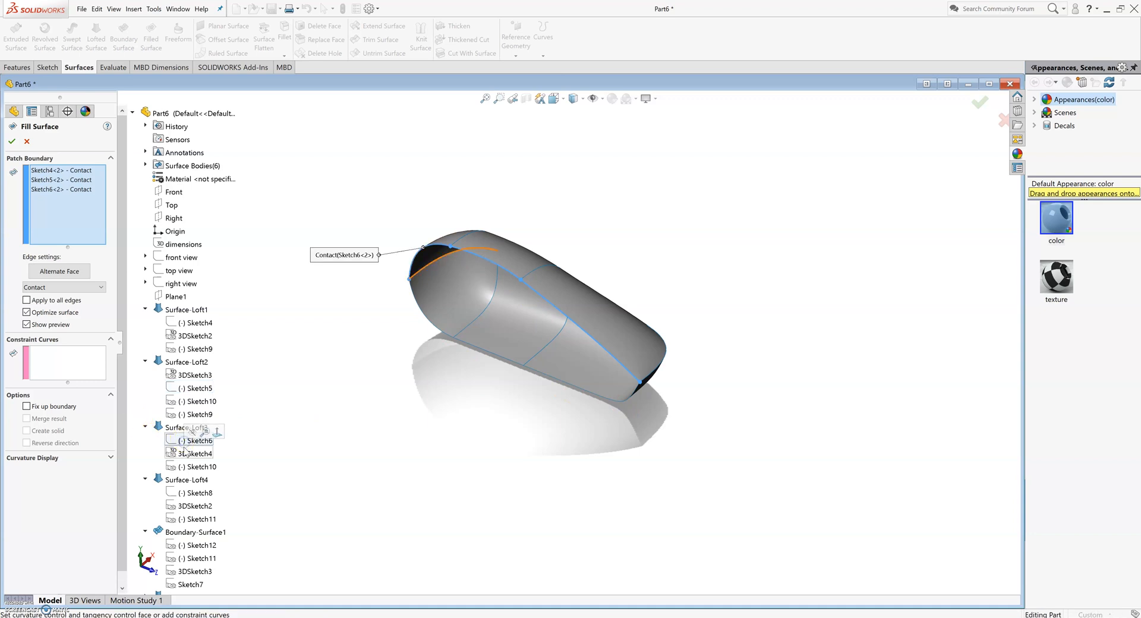
click(184, 493)
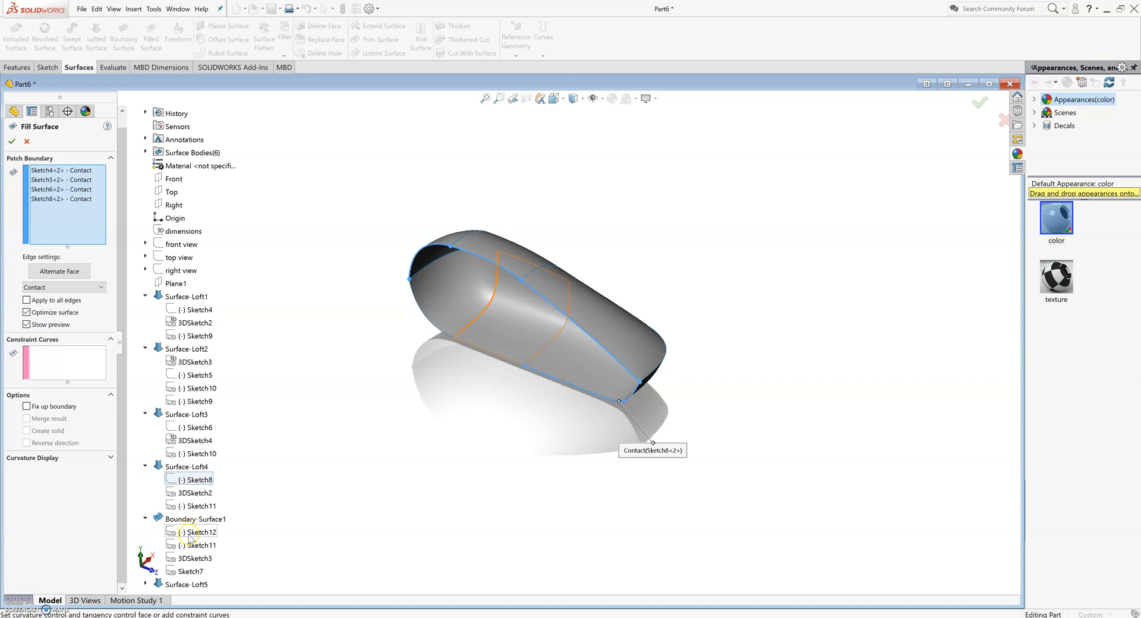
click(190, 571)
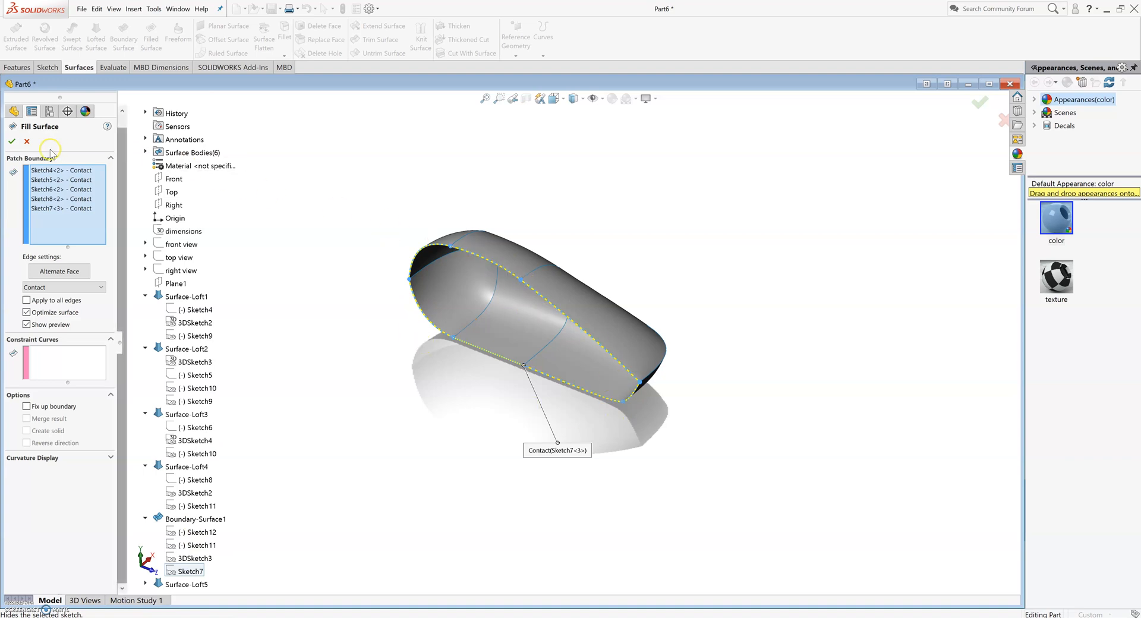
click(11, 142)
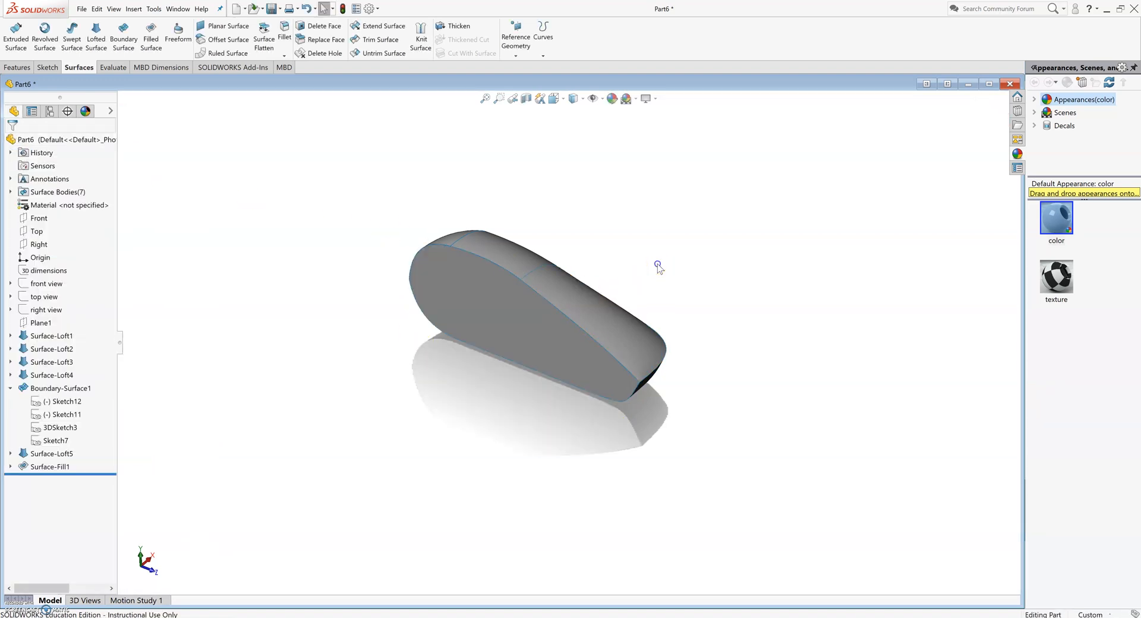
Check the inside of the enclosed surfaces with a section view parallel to the Front plane, offset up to 57 mm.
middle_drag(544, 323, 509, 216)
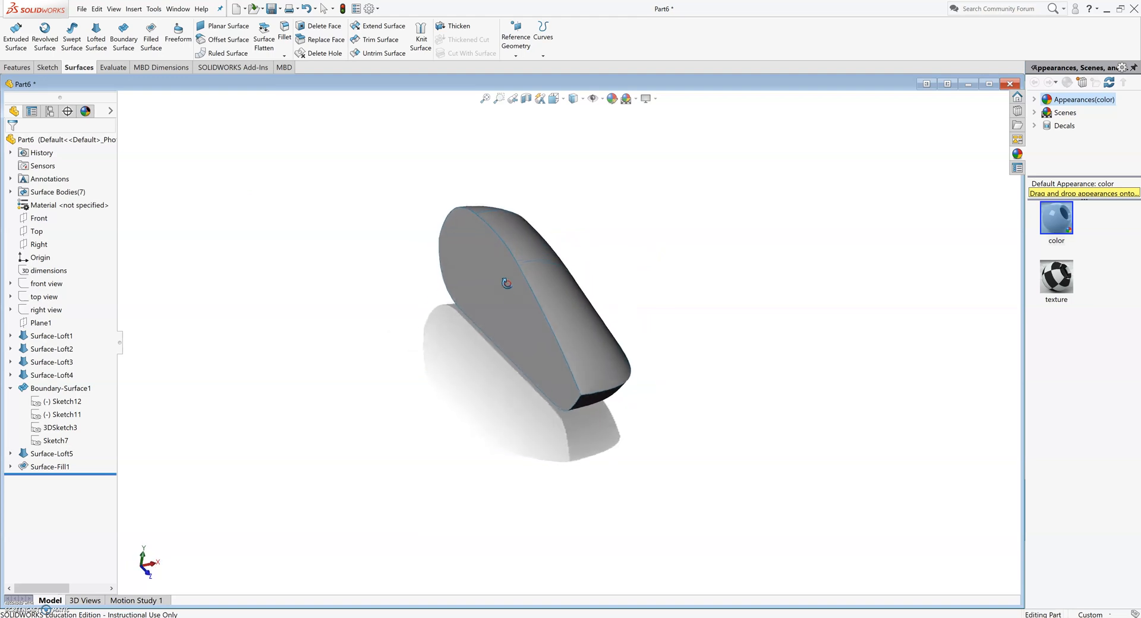
click(526, 99)
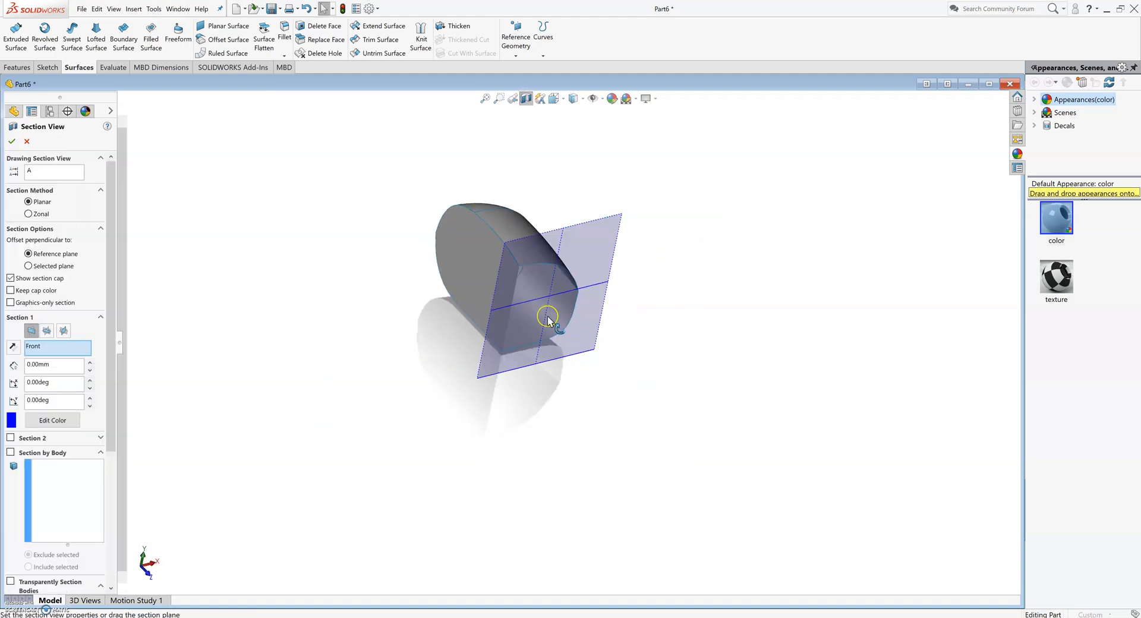
drag(583, 331, 597, 446)
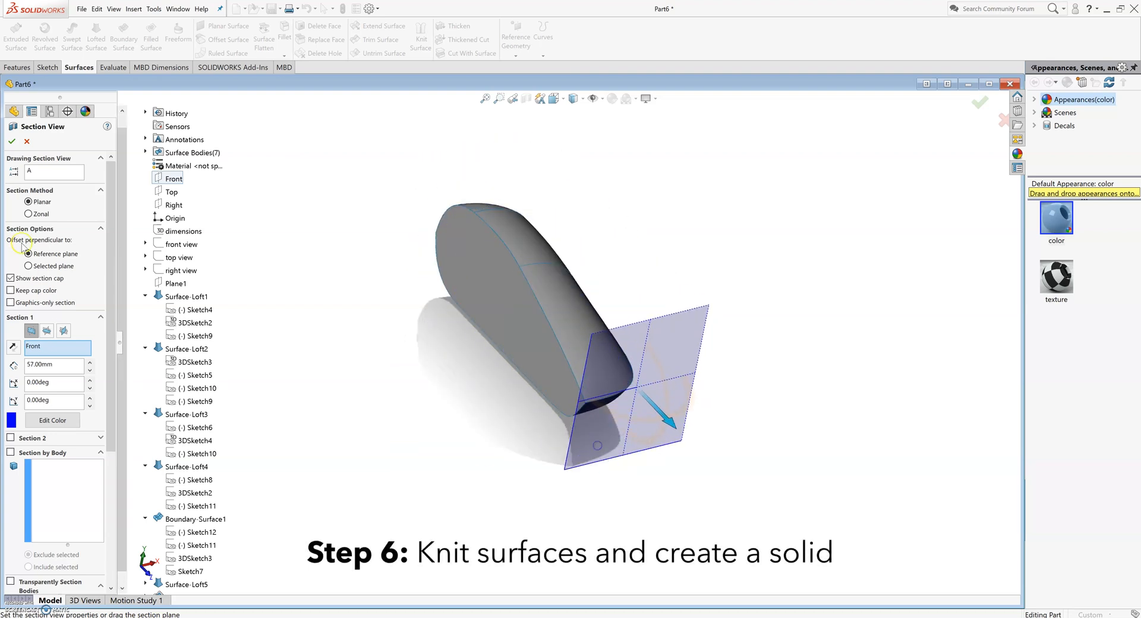
click(26, 142)
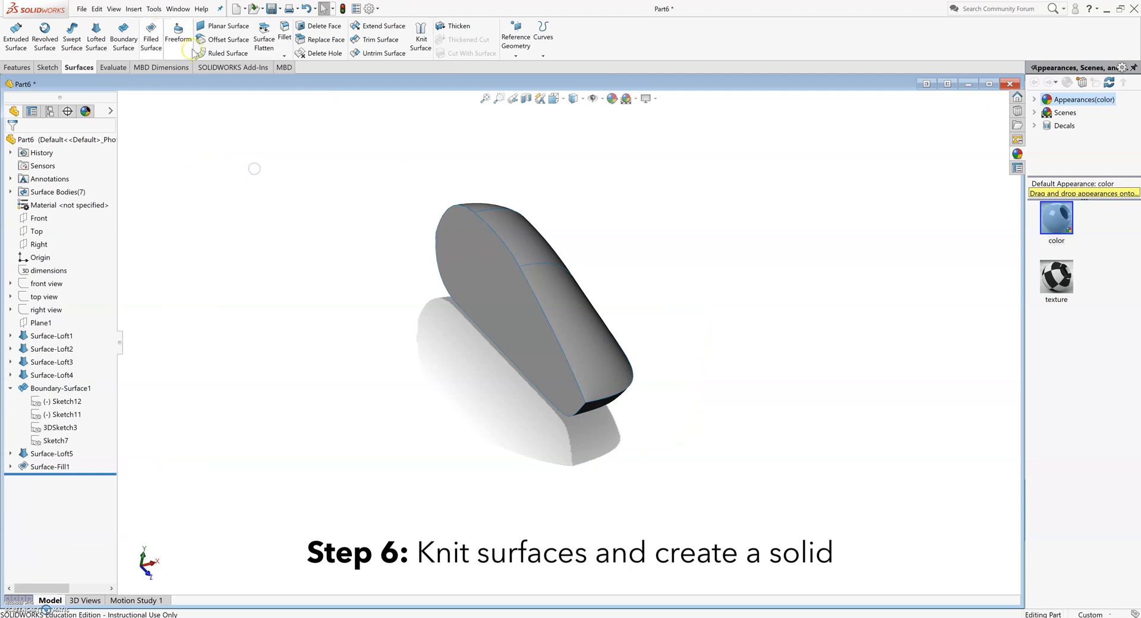
Knit the five lofts, the boundary surface and the filled surface together, with Create solid and Merge entities enabled.
click(420, 37)
drag(469, 218, 704, 475)
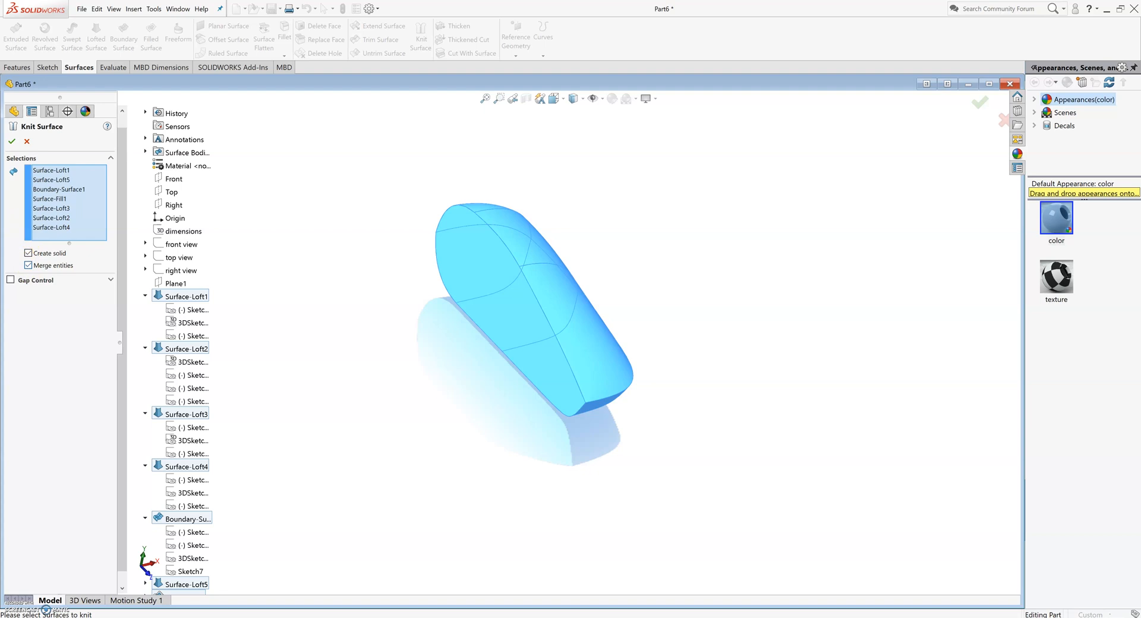
click(12, 142)
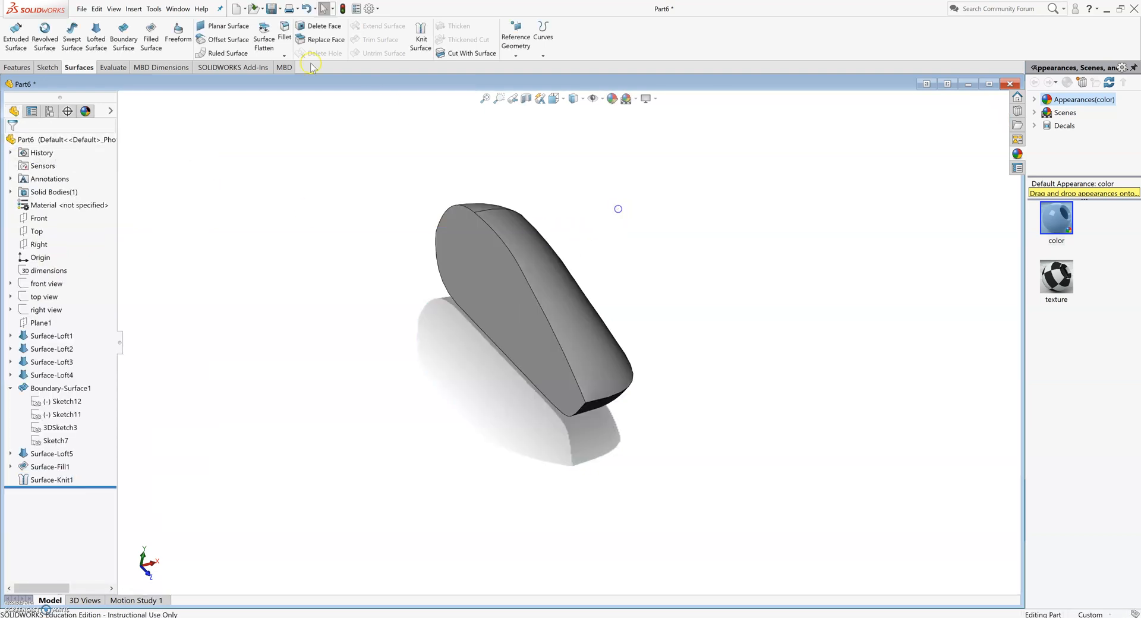
Check the mass properties of the knitted half mouse body.
middle_drag(555, 233, 301, 150)
click(112, 69)
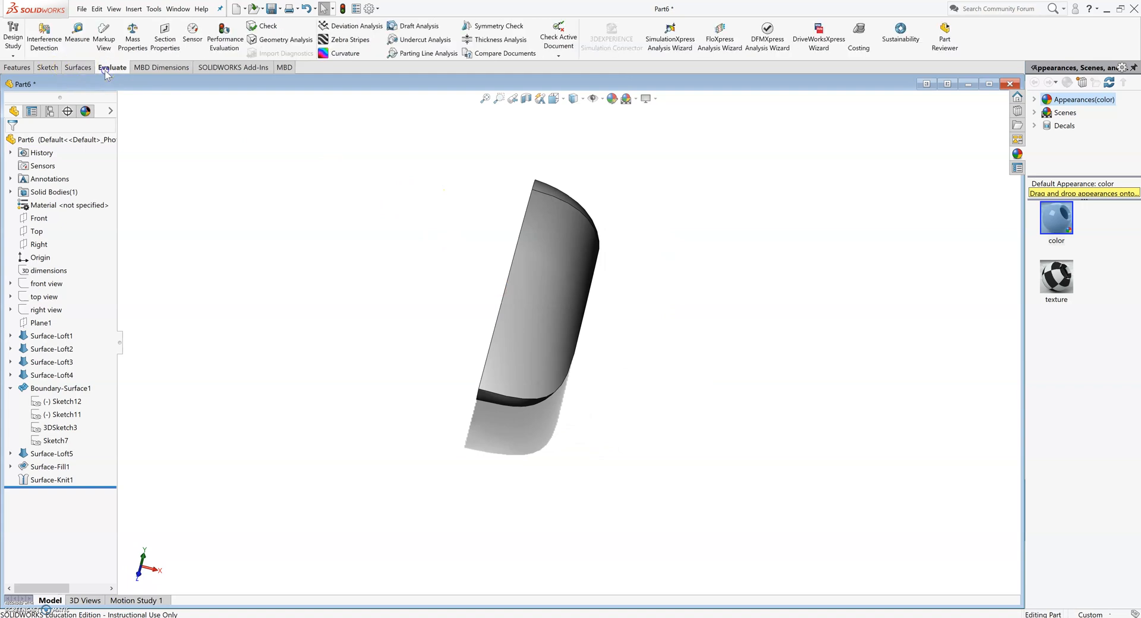
click(132, 37)
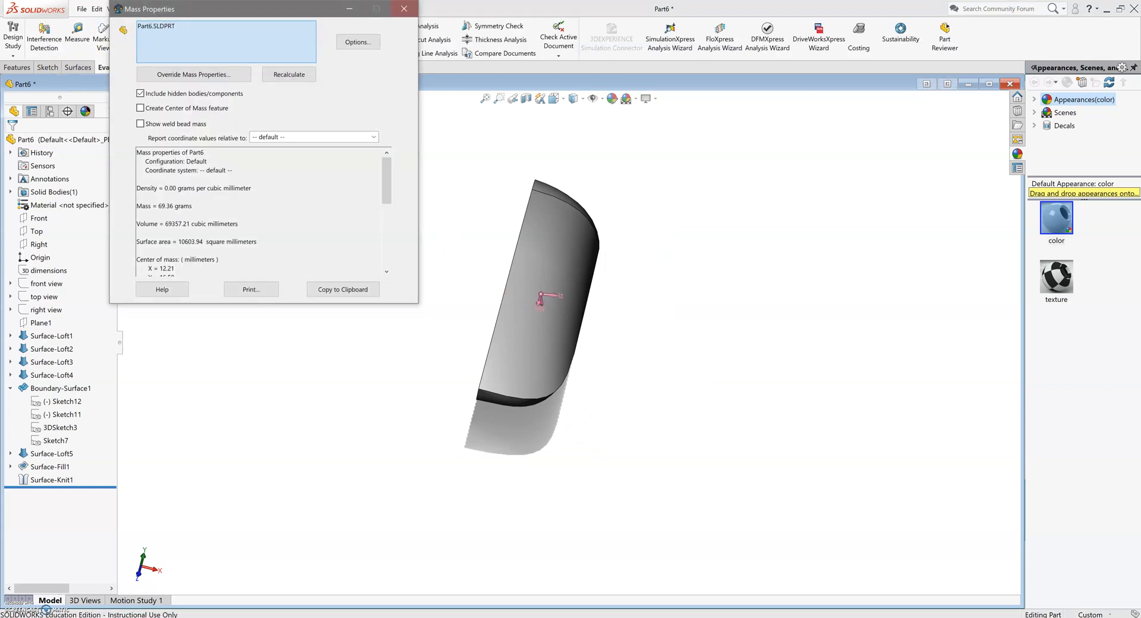
click(403, 8)
Mirror the solid half body about the Right plane with Merge solids enabled.
middle_drag(534, 309, 566, 236)
click(16, 67)
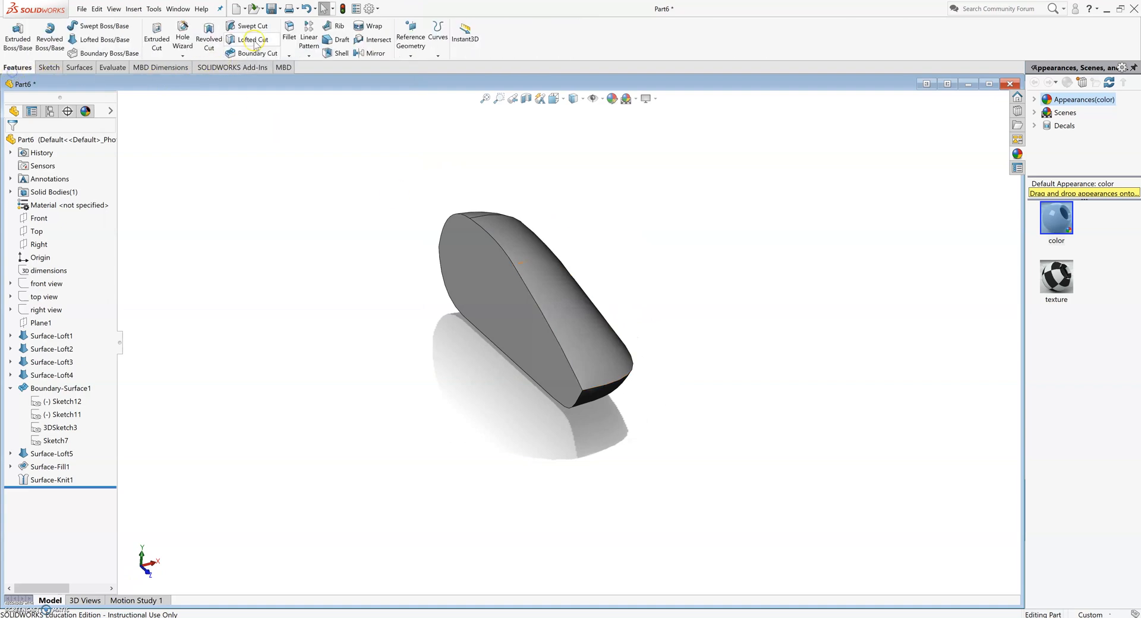
click(371, 54)
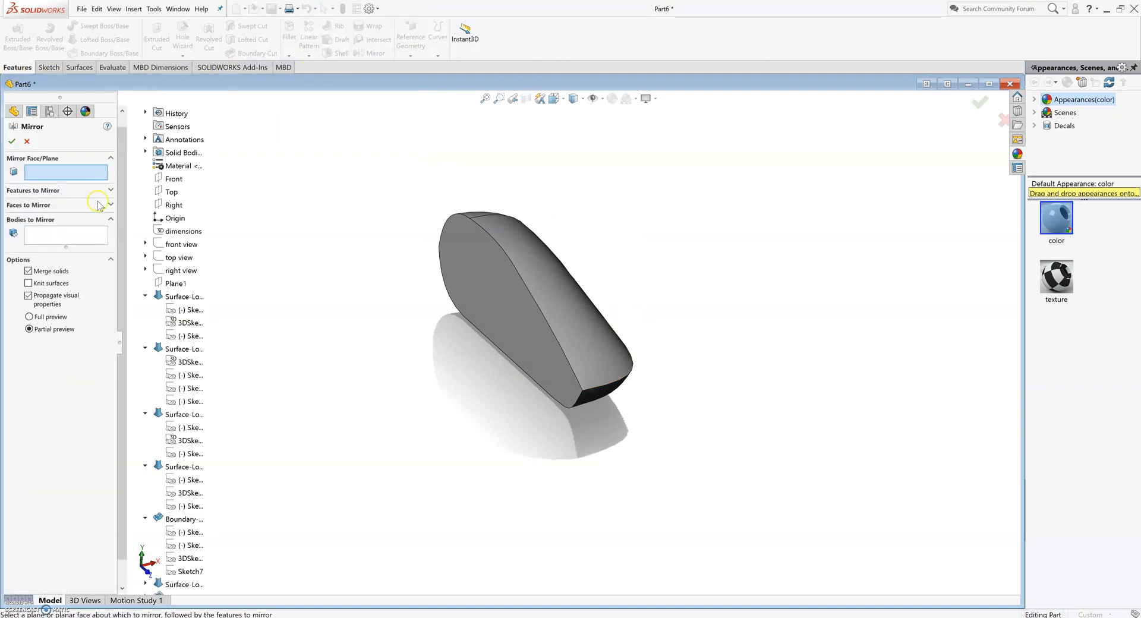
click(174, 205)
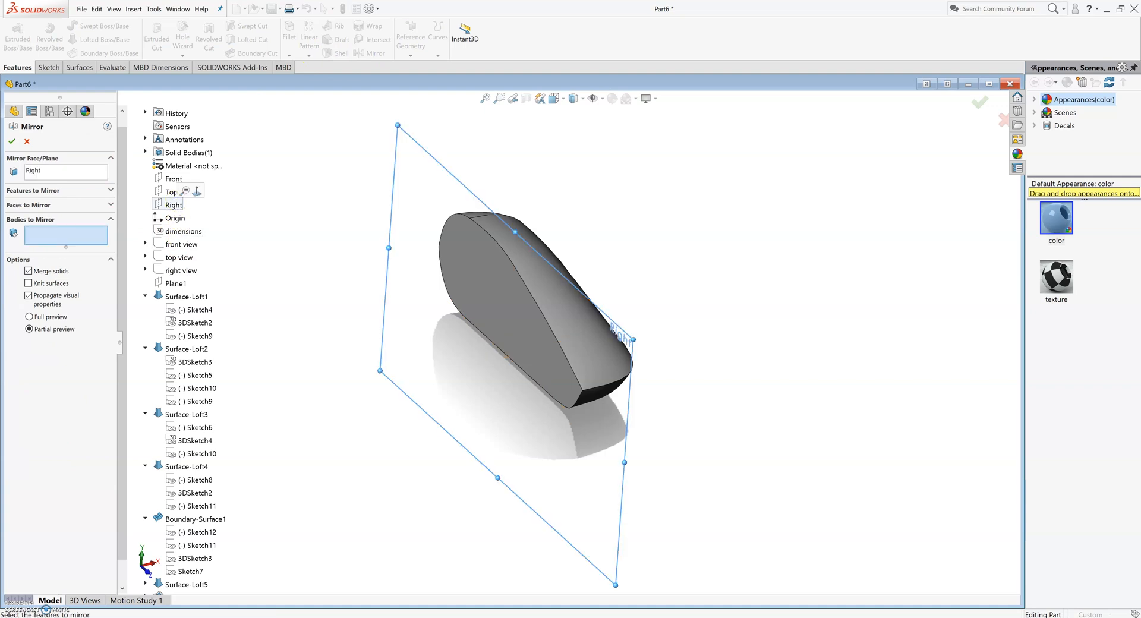
click(450, 299)
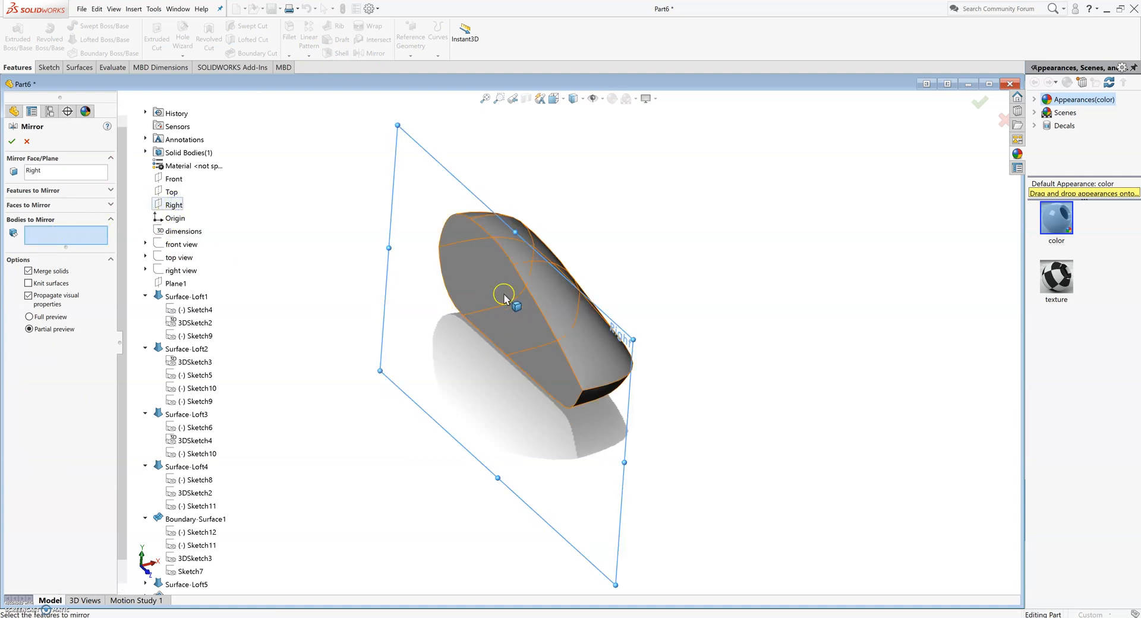
click(13, 142)
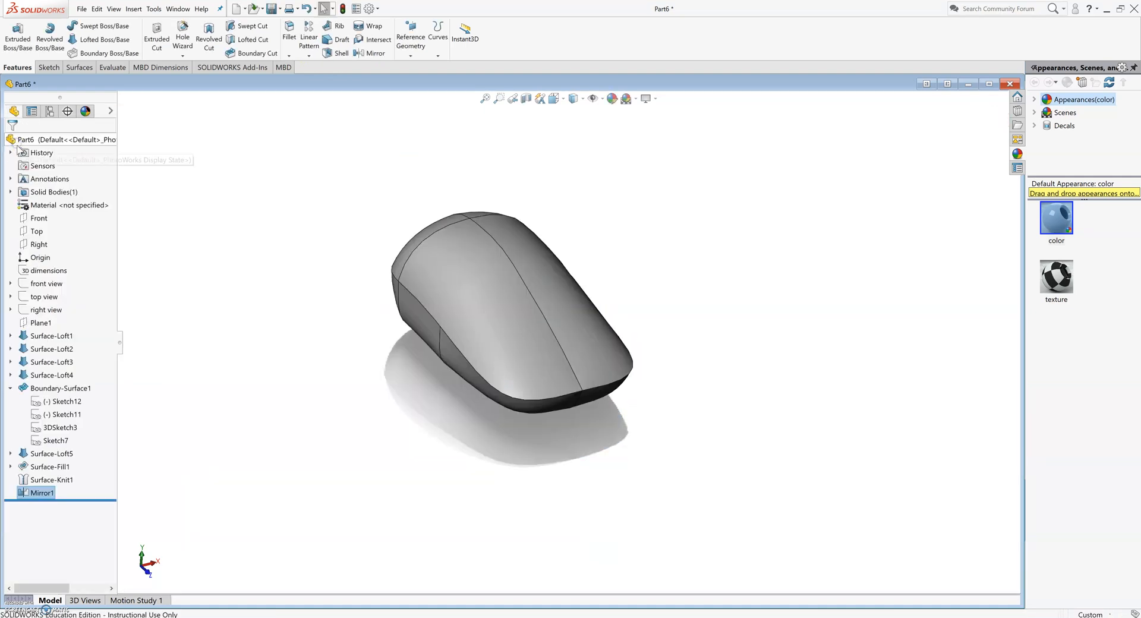
Apply a red color appearance to the six top faces of the mouse, on both sides of the centre seam.
key(ctrl+7)
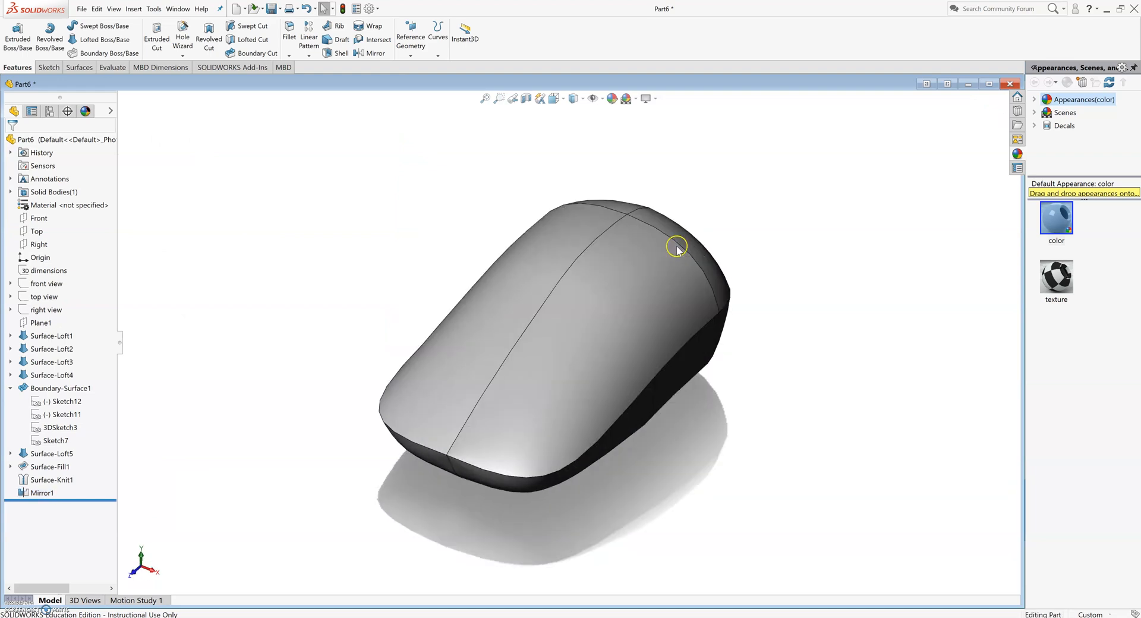
click(619, 302)
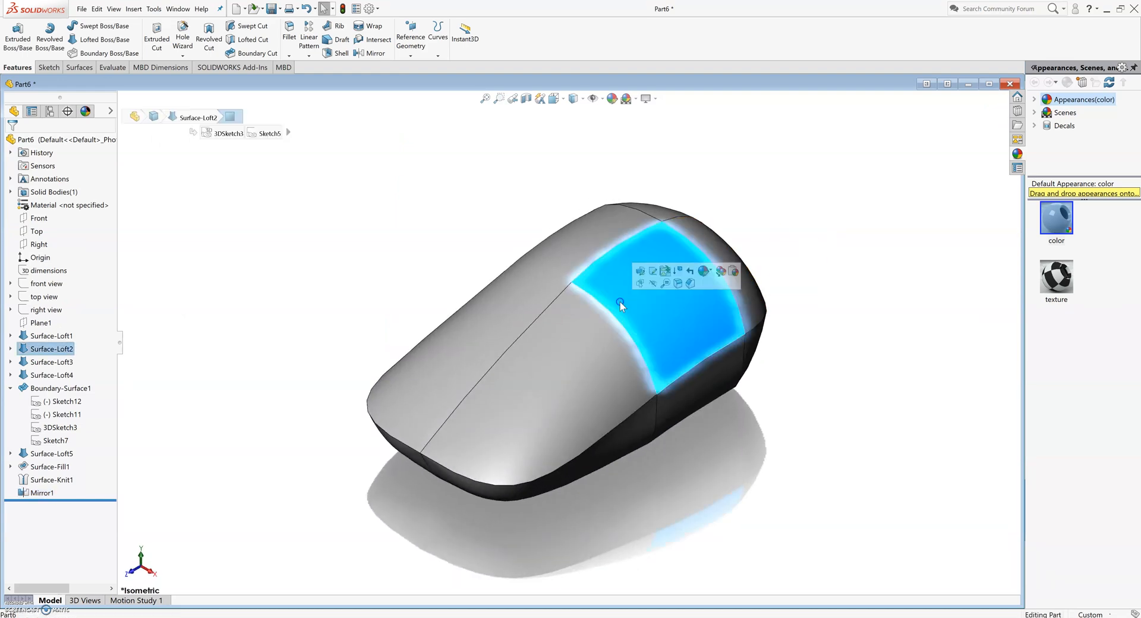
ctrl+click(574, 350)
ctrl+click(508, 302)
ctrl+click(569, 241)
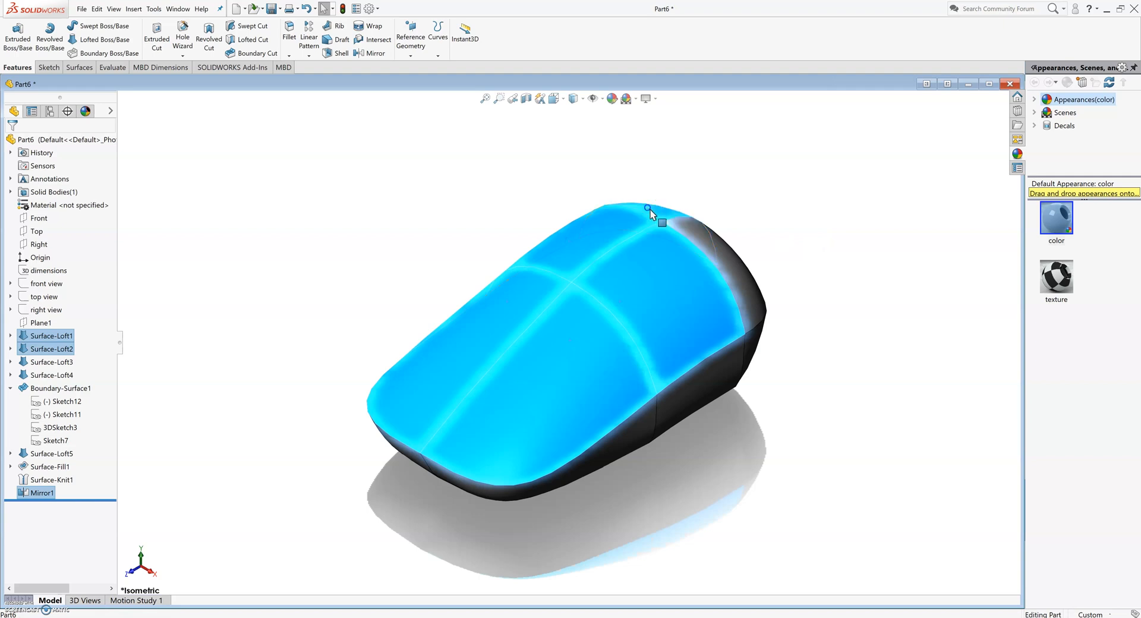
ctrl+click(722, 256)
right_click(673, 277)
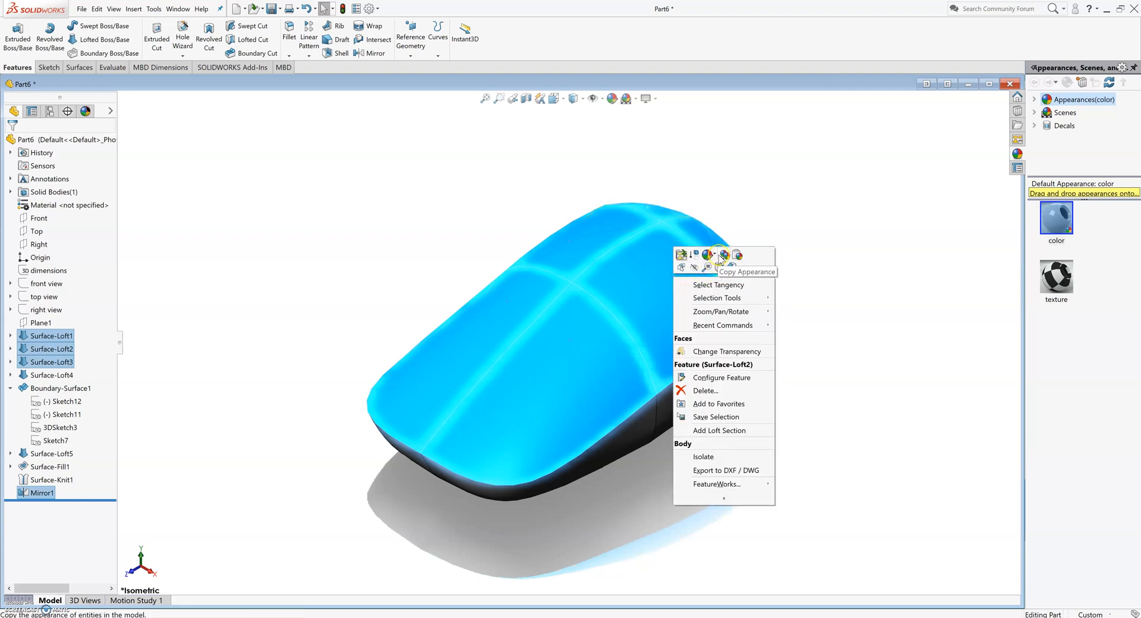
click(707, 254)
click(714, 280)
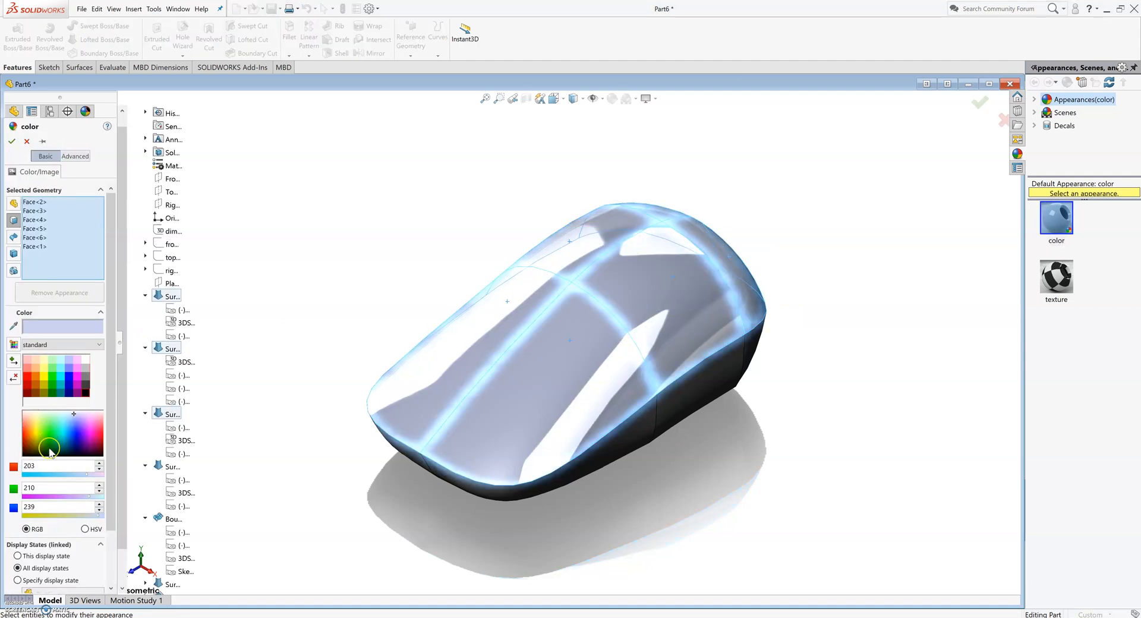
click(24, 385)
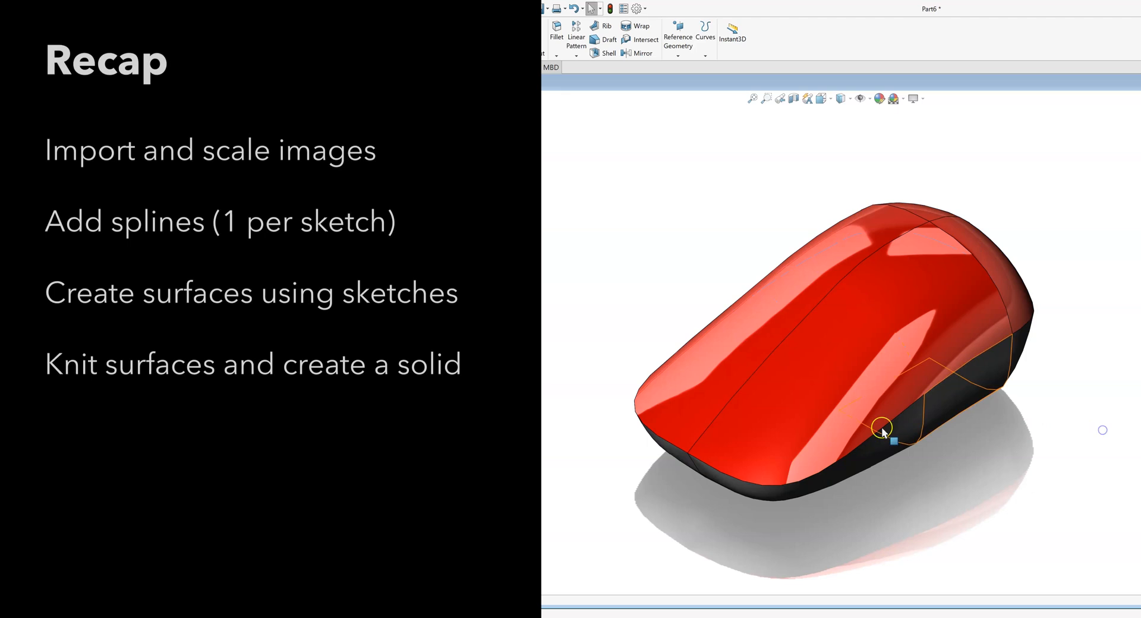
middle_drag(897, 416, 876, 371)
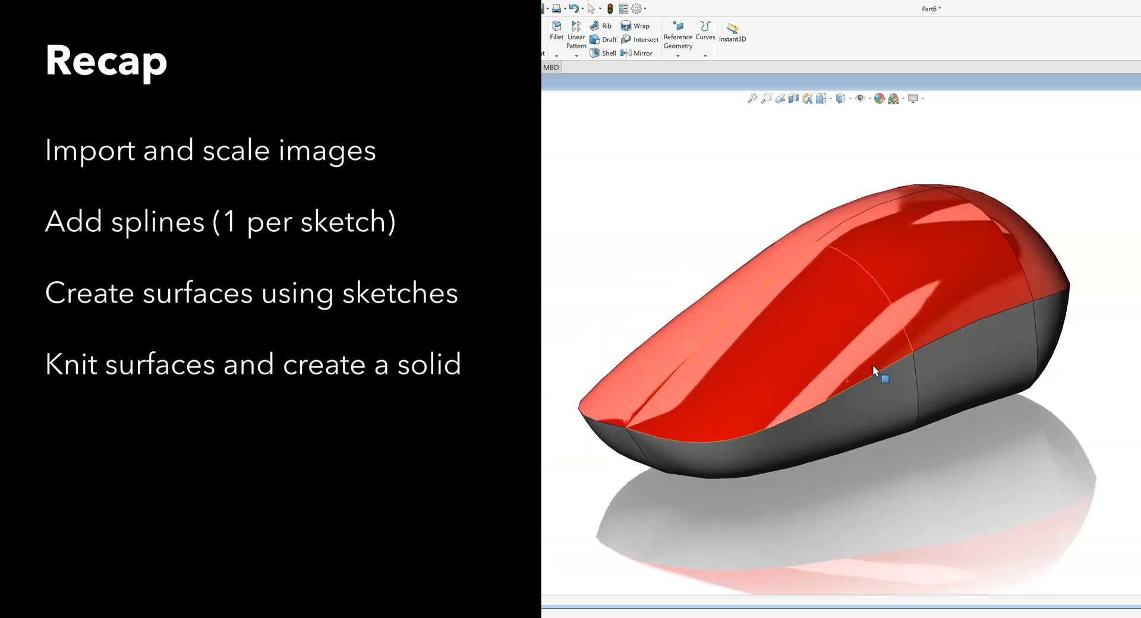
middle_drag(1128, 181, 1073, 214)
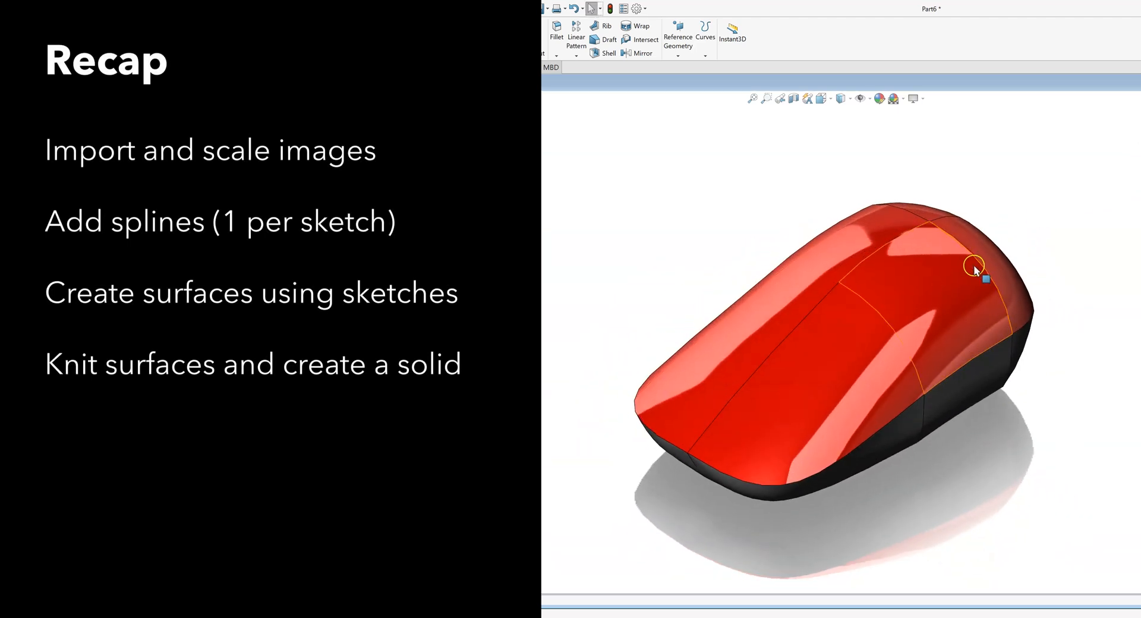